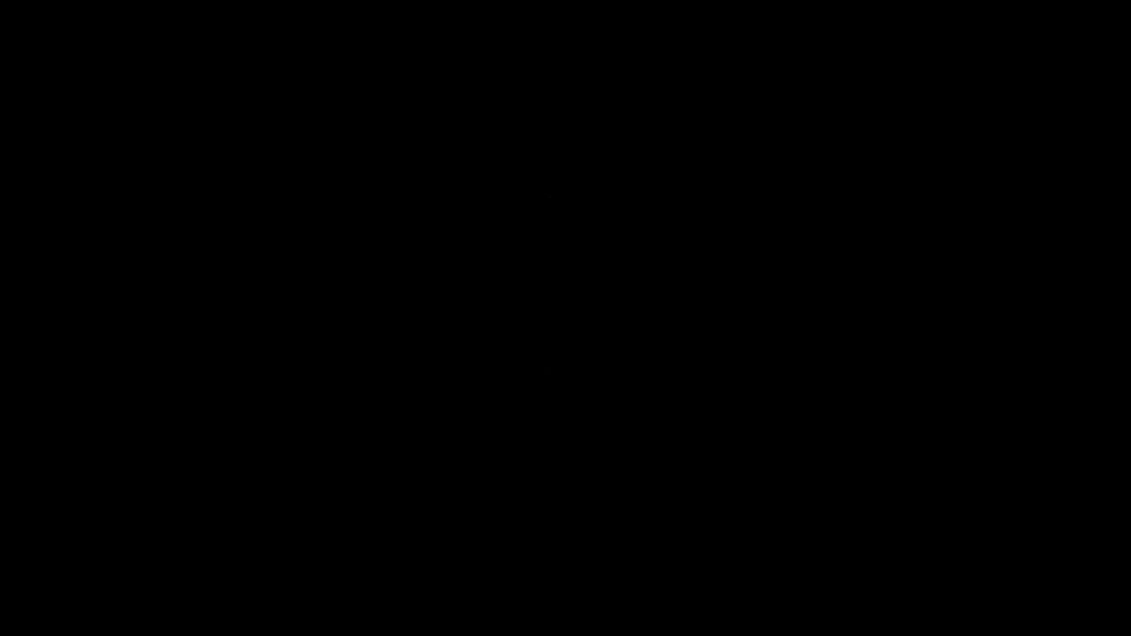
Paint large grey circular strokes forming the swirl's concentric rings.
{"action": "left_click_drag", "start_coordinate": [482, 316], "coordinate": [389, 442]}
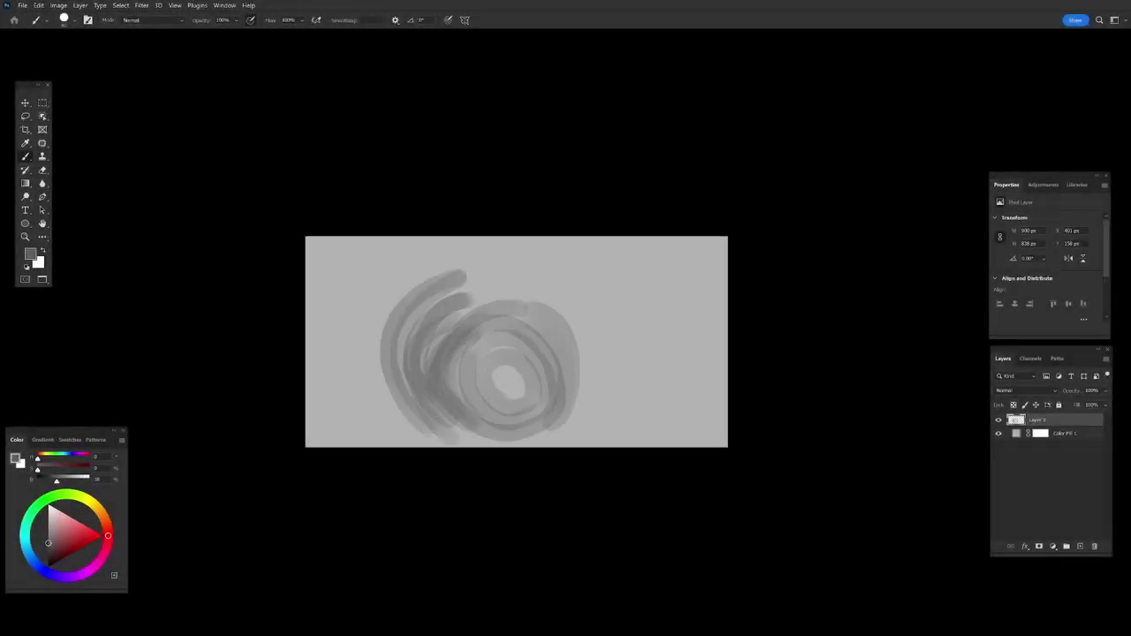
{"action": "left_click_drag", "start_coordinate": [446, 239], "coordinate": [318, 442]}
{"action": "left_click_drag", "start_coordinate": [344, 238], "coordinate": [310, 318]}
{"action": "mouse_move", "coordinate": [415, 265]}
{"action": "left_mouse_down"}
{"action": "mouse_move", "coordinate": [575, 449]}
{"action": "mouse_move", "coordinate": [728, 298]}
{"action": "mouse_move", "coordinate": [475, 460]}
{"action": "mouse_move", "coordinate": [415, 457]}
{"action": "mouse_move", "coordinate": [652, 327]}
{"action": "mouse_move", "coordinate": [566, 283]}
{"action": "left_mouse_up"}
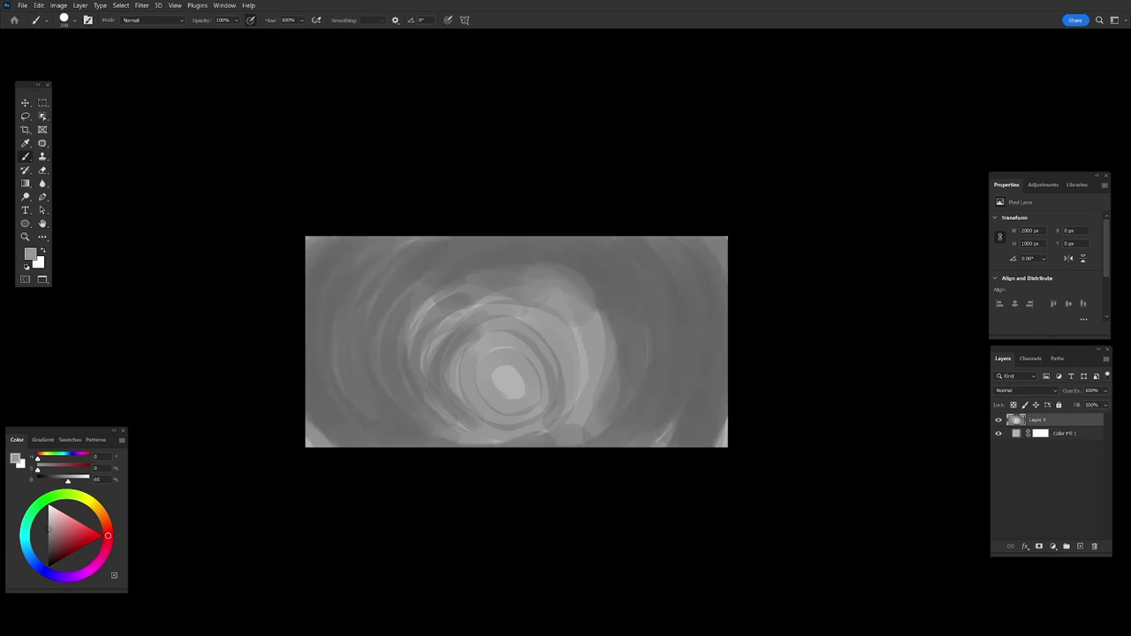
Lighten the centre with a sampled lighter grey and darken the swirl's outer arcs.
{"action": "left_click_drag", "start_coordinate": [637, 257], "coordinate": [407, 406]}
{"action": "left_click_drag", "start_coordinate": [487, 247], "coordinate": [336, 434]}
{"action": "left_click", "coordinate": [530, 354], "text": "alt"}
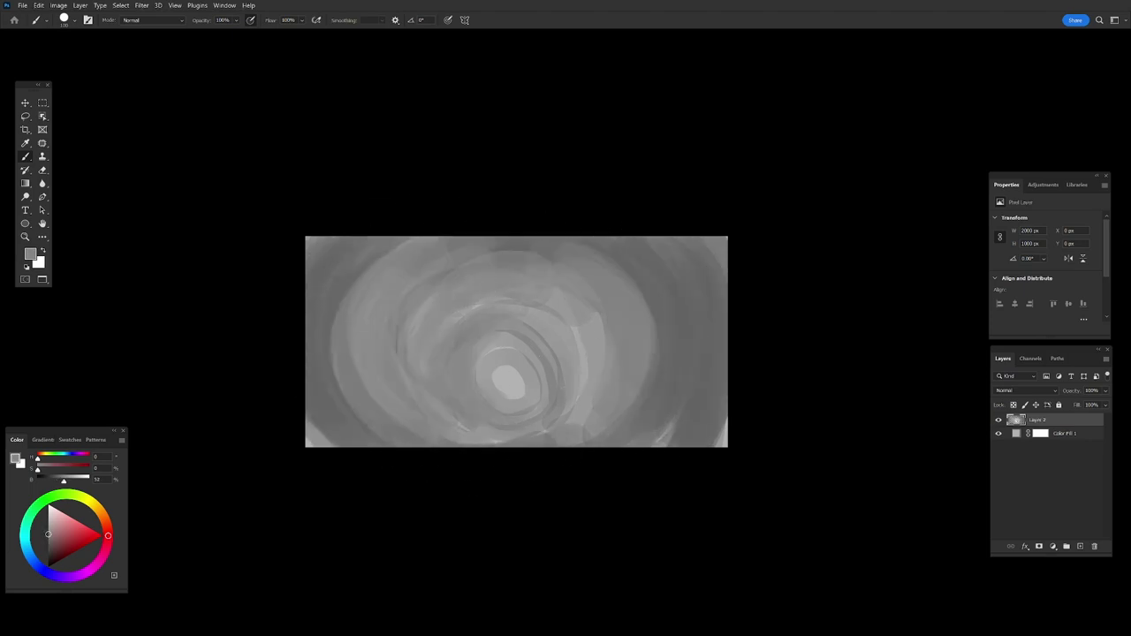
{"action": "left_click_drag", "start_coordinate": [488, 258], "coordinate": [415, 407]}
{"action": "left_click_drag", "start_coordinate": [619, 271], "coordinate": [565, 429]}
{"action": "left_click_drag", "start_coordinate": [493, 295], "coordinate": [407, 236]}
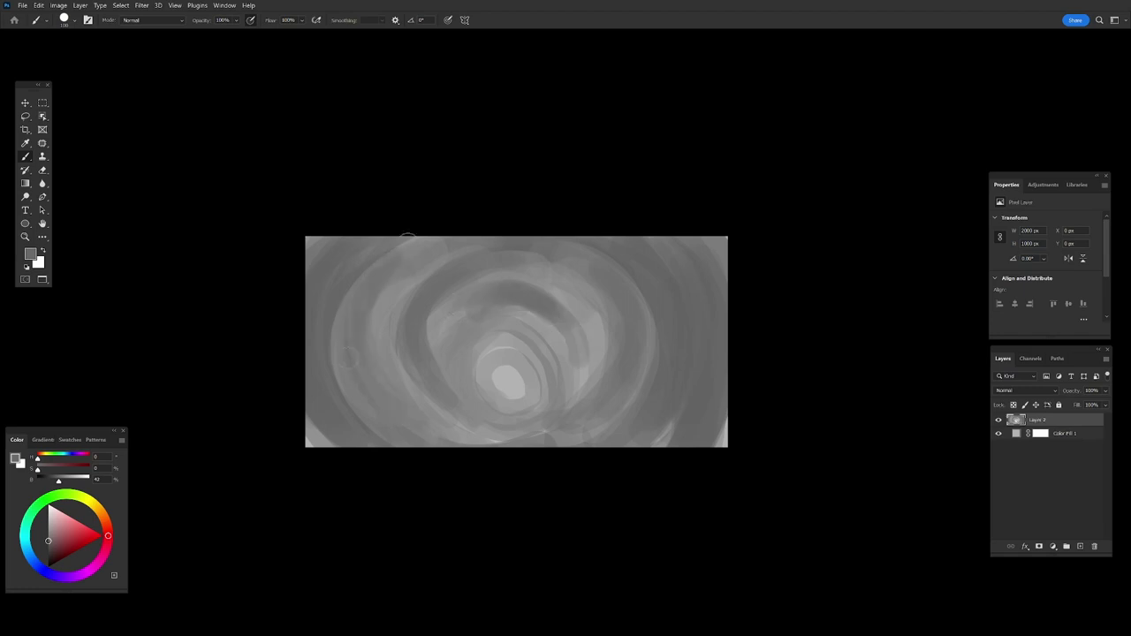
Paint lighter inner arcs with the sampled centre grey, darken the outer edges, widen the outer ring.
{"action": "left_click", "coordinate": [523, 373], "text": "alt"}
{"action": "left_click_drag", "start_coordinate": [508, 415], "coordinate": [424, 301]}
{"action": "left_click_drag", "start_coordinate": [415, 389], "coordinate": [517, 270]}
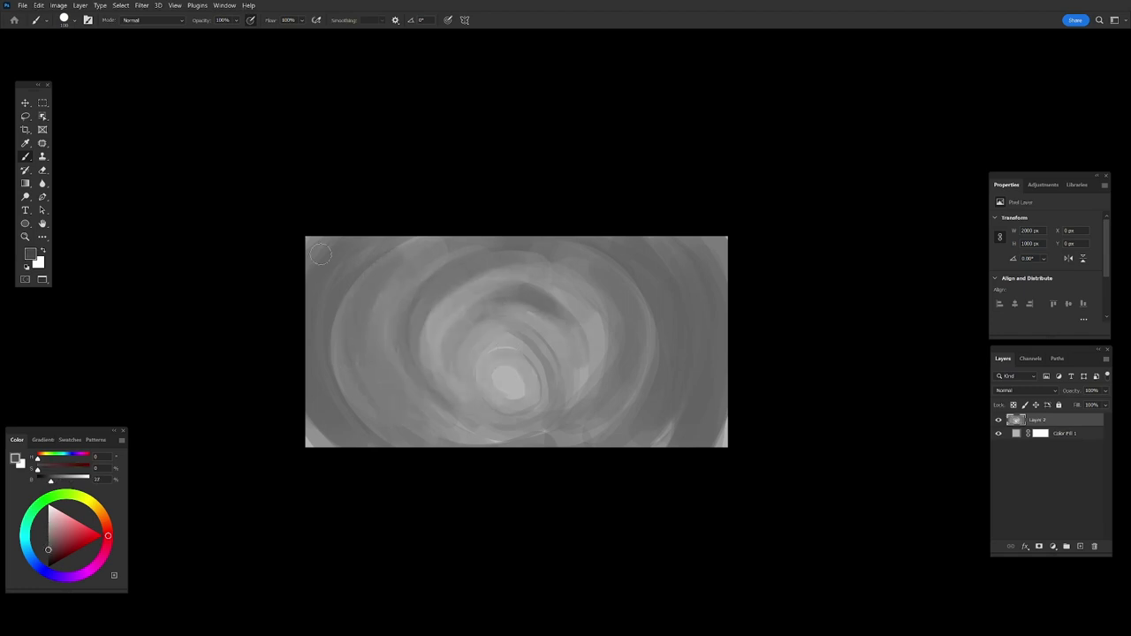
{"action": "left_click_drag", "start_coordinate": [345, 248], "coordinate": [309, 433]}
{"action": "left_click_drag", "start_coordinate": [301, 283], "coordinate": [460, 468]}
{"action": "left_click_drag", "start_coordinate": [619, 247], "coordinate": [663, 486]}
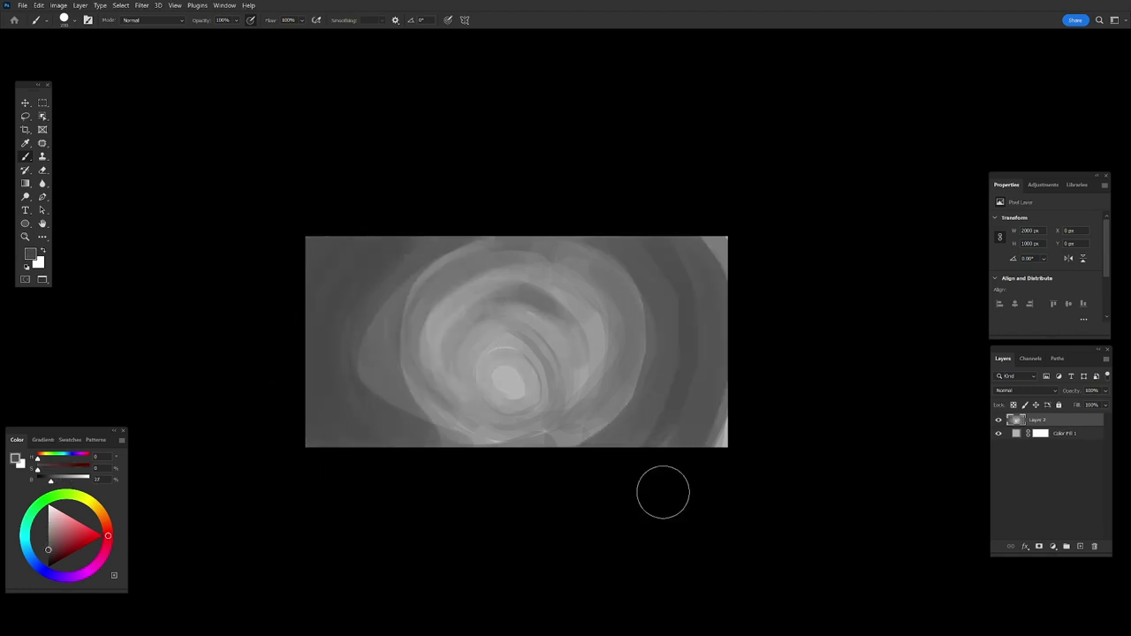
{"action": "mouse_move", "coordinate": [707, 442]}
{"action": "left_mouse_down"}
{"action": "mouse_move", "coordinate": [640, 294]}
{"action": "mouse_move", "coordinate": [409, 434]}
{"action": "mouse_move", "coordinate": [457, 240]}
{"action": "mouse_move", "coordinate": [510, 455]}
{"action": "mouse_move", "coordinate": [566, 279]}
{"action": "left_mouse_up"}
{"action": "left_click_drag", "start_coordinate": [576, 233], "coordinate": [645, 425]}
Widen the outer ring, darken the tunnel with Levels, and paint lighter arcs on the left and bottom.
{"action": "mouse_move", "coordinate": [618, 247]}
{"action": "left_mouse_down"}
{"action": "mouse_move", "coordinate": [417, 429]}
{"action": "mouse_move", "coordinate": [353, 247]}
{"action": "mouse_move", "coordinate": [397, 265]}
{"action": "left_mouse_up"}
{"action": "key", "text": "ctrl+l"}
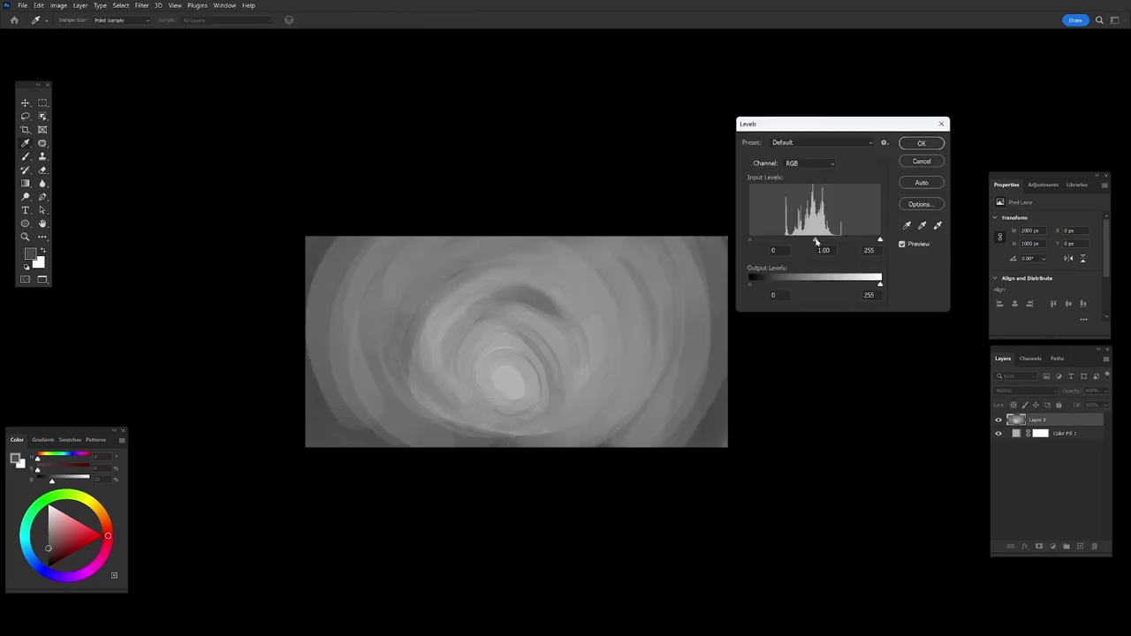
{"action": "key", "text": "Return"}
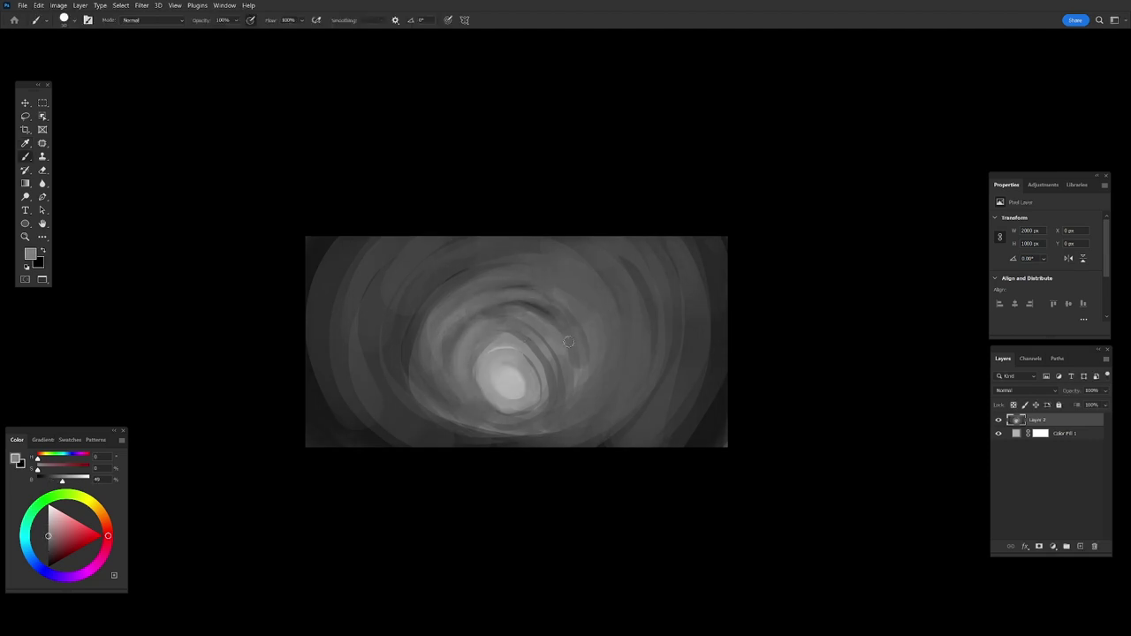
{"action": "left_click_drag", "start_coordinate": [458, 416], "coordinate": [577, 262]}
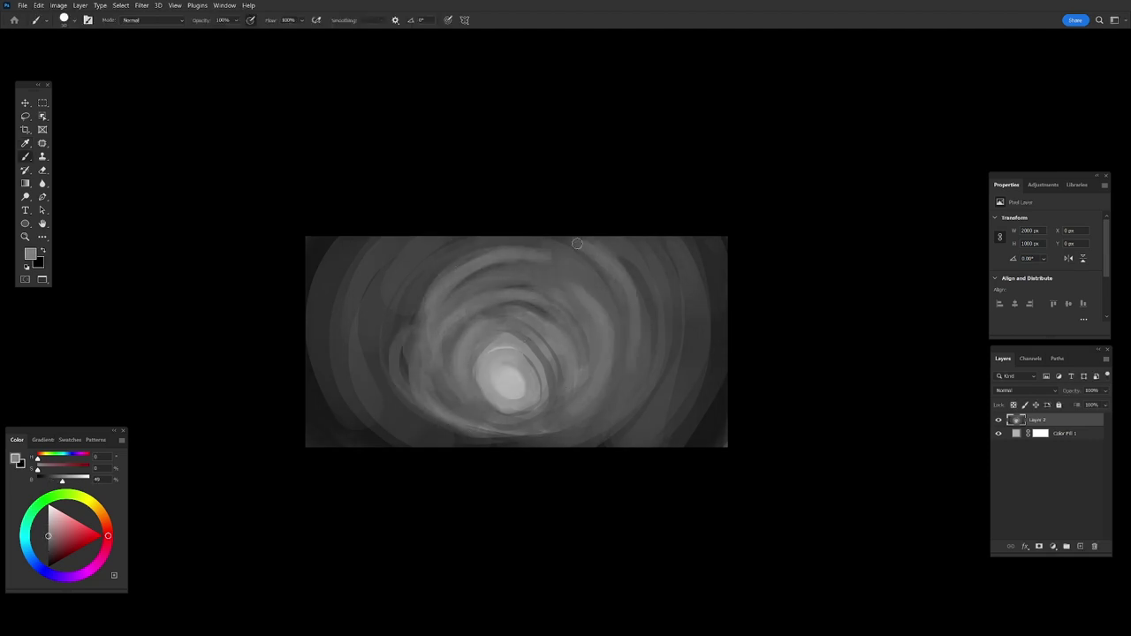
{"action": "left_click_drag", "start_coordinate": [406, 327], "coordinate": [538, 439]}
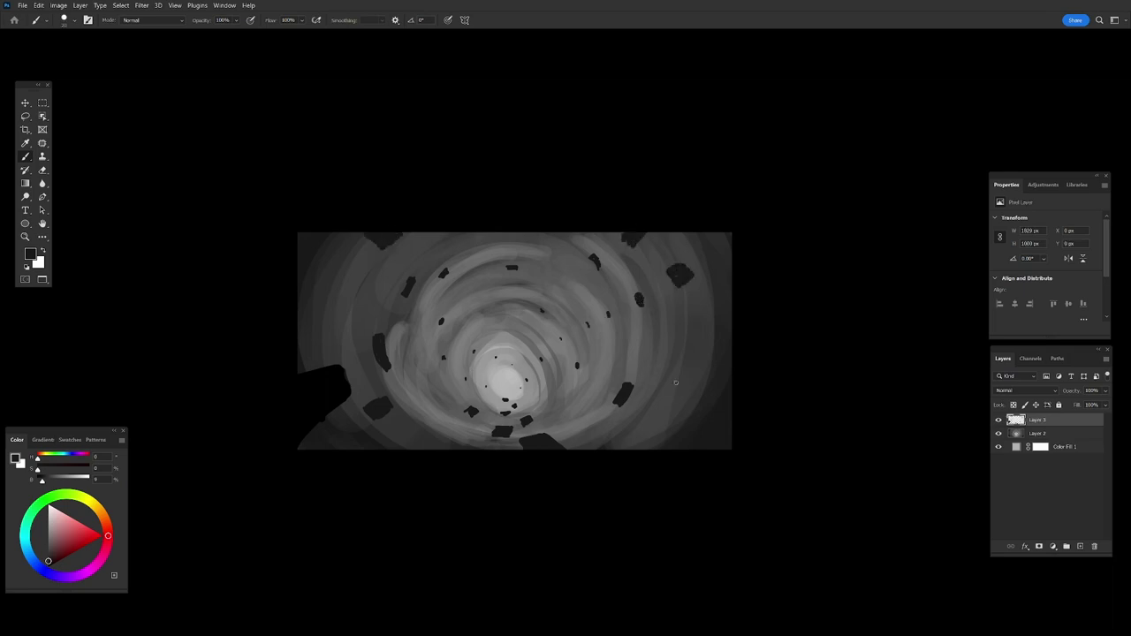
Lasso-select spots and adjust them with Levels, brightening the centre area's midtones.
{"action": "scroll", "coordinate": [746, 311], "scroll_direction": "up", "scroll_amount": 2}
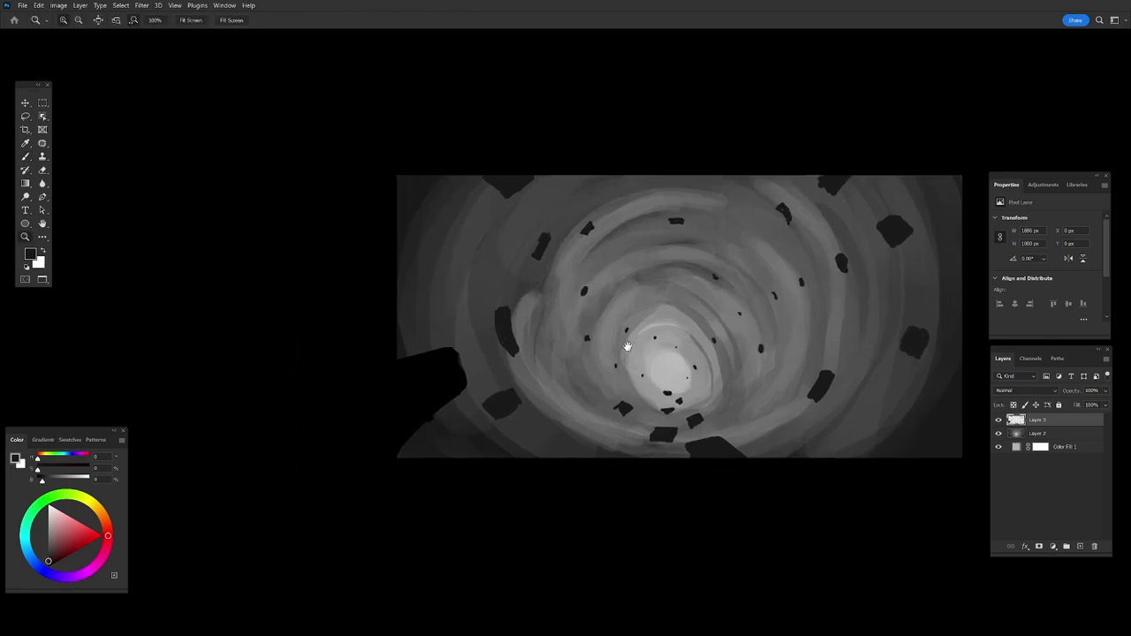
{"action": "key", "text": "l"}
{"action": "key", "text": "ctrl+l"}
{"action": "key", "text": "Return"}
{"action": "key", "text": "ctrl+d"}
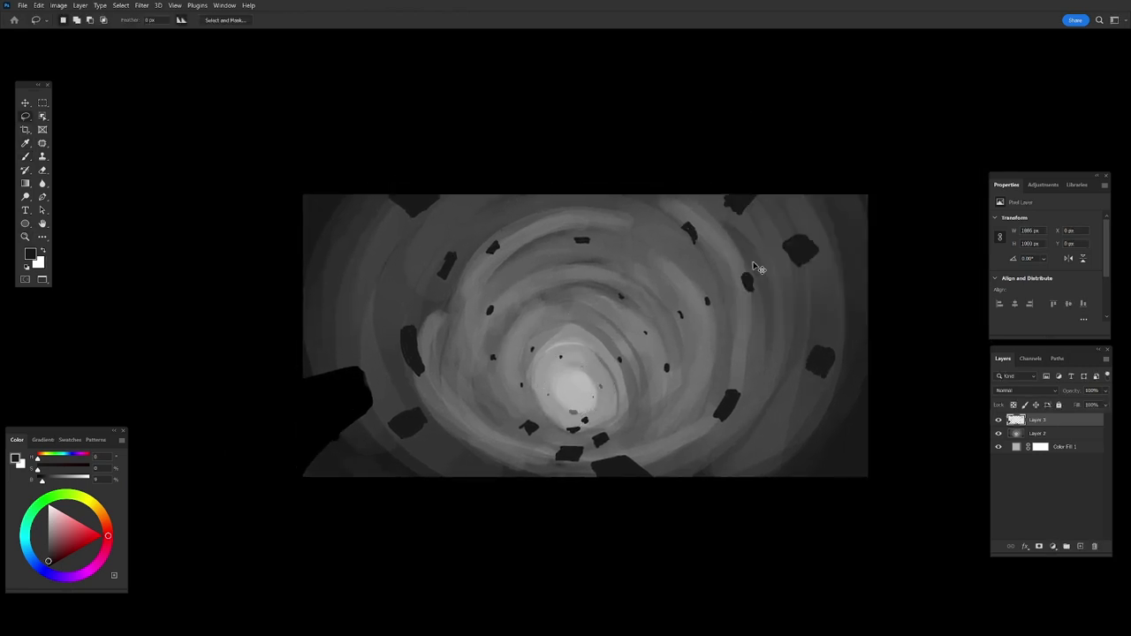
{"action": "key", "text": "ctrl+l"}
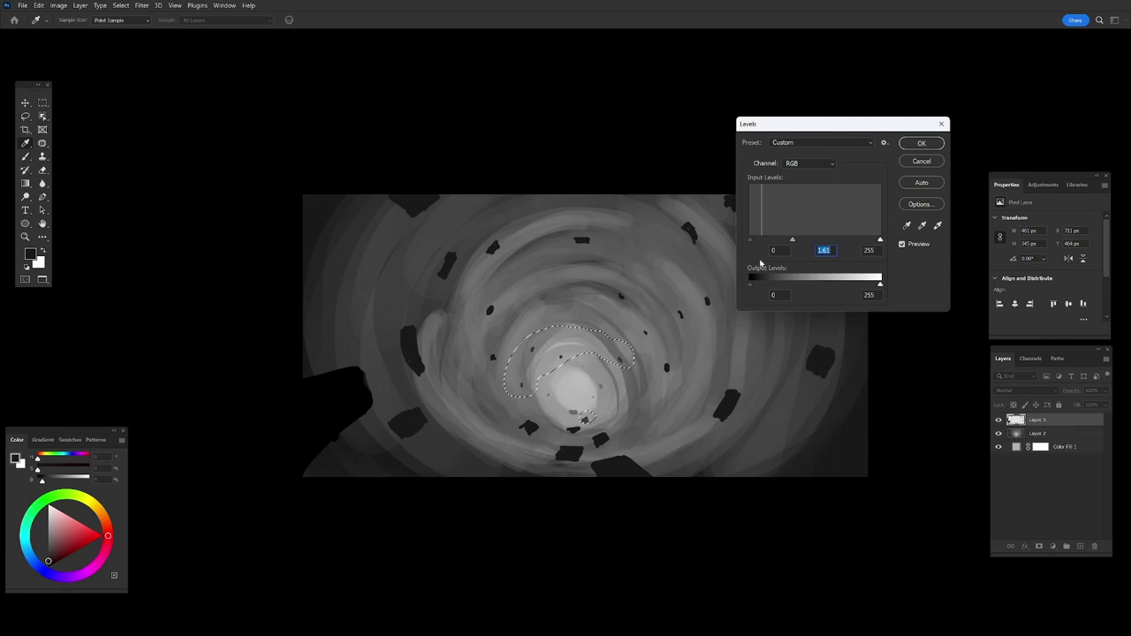
{"action": "key", "text": "Return"}
{"action": "key", "text": "ctrl+d"}
Undo a stray dark stroke and lighten the selected spots with Levels.
{"action": "key", "text": "b"}
{"action": "key", "text": "ctrl+l"}
{"action": "key", "text": "Return"}
{"action": "mouse_move", "coordinate": [668, 299]}
{"action": "left_mouse_down"}
{"action": "mouse_move", "coordinate": [699, 333]}
{"action": "mouse_move", "coordinate": [680, 327]}
{"action": "left_mouse_up"}
{"action": "key", "text": "ctrl+z"}
{"action": "key", "text": "l"}
{"action": "key", "text": "ctrl+l"}
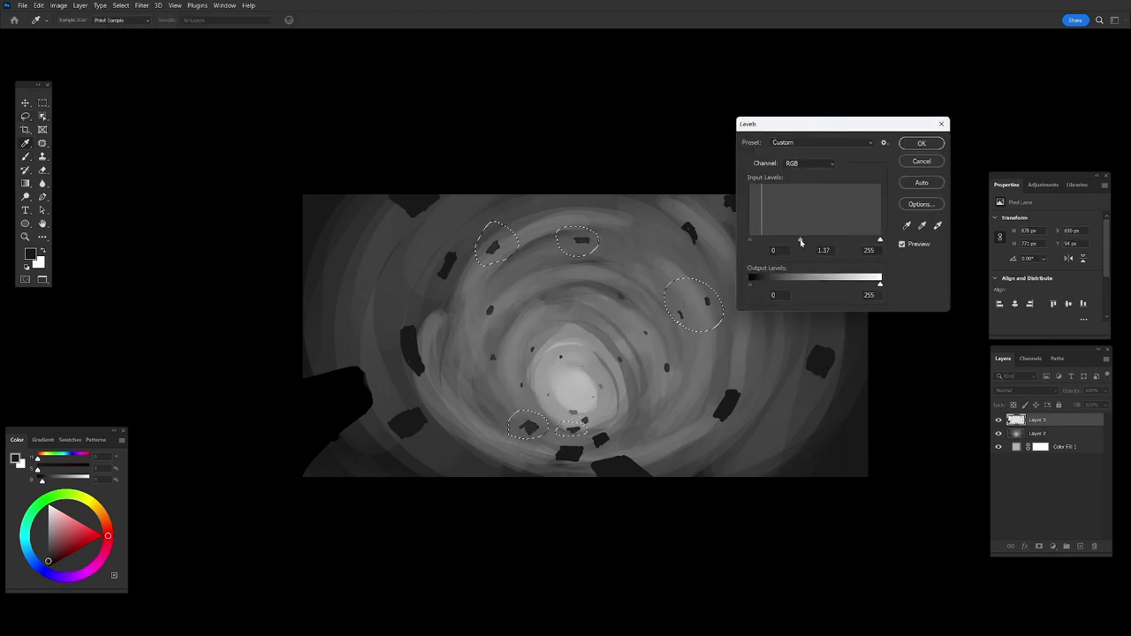
{"action": "key", "text": "Return"}
{"action": "key", "text": "ctrl+d"}
Adjust another upper-right spot with Levels, then zoom in on the canvas.
{"action": "left_click_drag", "start_coordinate": [716, 241], "coordinate": [658, 246]}
{"action": "key", "text": "ctrl+l"}
{"action": "key", "text": "Return"}
{"action": "key", "text": "ctrl+d"}
{"action": "key", "text": "z"}
{"action": "mouse_move", "coordinate": [380, 462]}
{"action": "left_mouse_down"}
{"action": "mouse_move", "coordinate": [470, 393]}
{"action": "mouse_move", "coordinate": [461, 351]}
{"action": "mouse_move", "coordinate": [450, 391]}
{"action": "left_mouse_up"}
{"action": "key", "text": "l"}
Brighten the dark left rock and another spot with Levels, then paste in the wave photo.
{"action": "key", "text": "ctrl+l"}
{"action": "key", "text": "Return"}
{"action": "key", "text": "ctrl+l"}
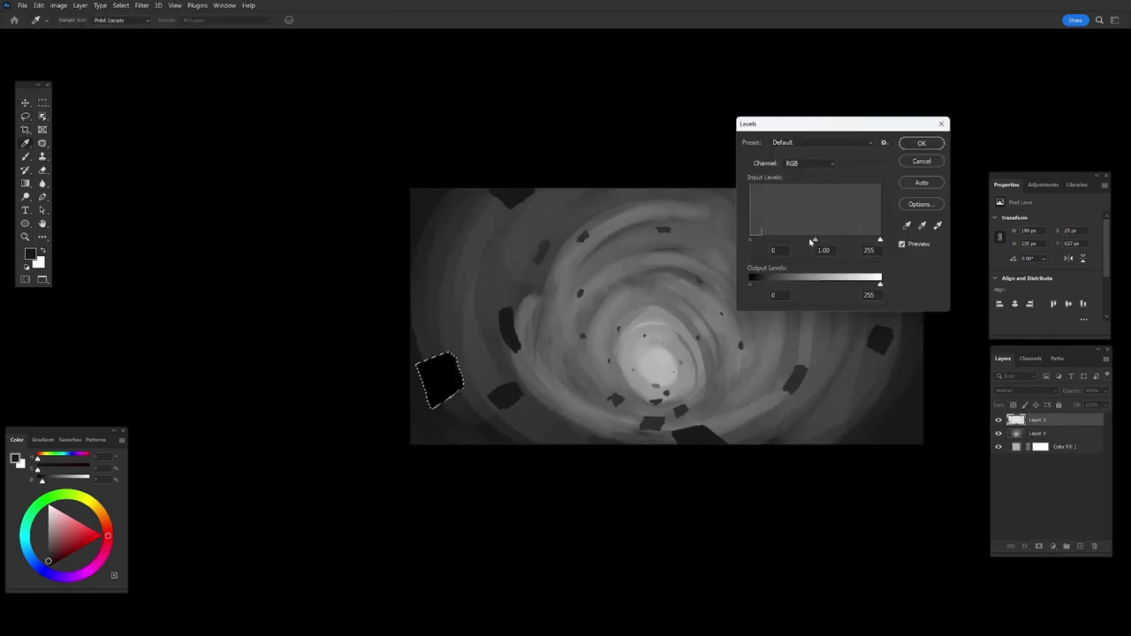
{"action": "left_click_drag", "start_coordinate": [803, 241], "coordinate": [772, 243]}
{"action": "key", "text": "Return"}
{"action": "key", "text": "b"}
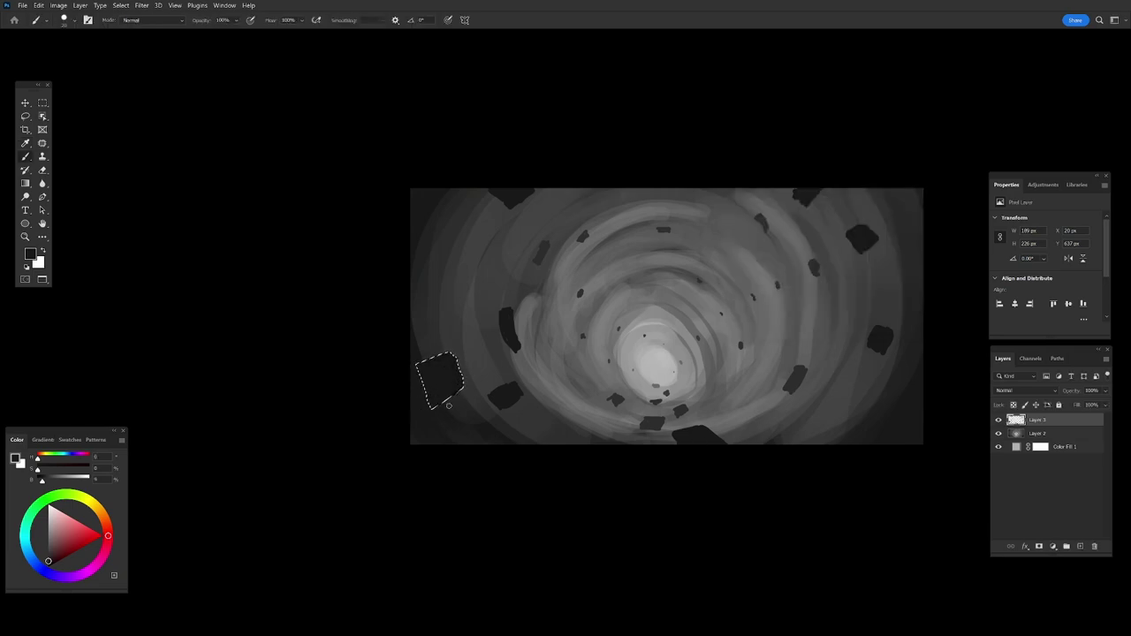
{"action": "key", "text": "ctrl+l"}
{"action": "key", "text": "Return"}
{"action": "key", "text": "ctrl+d"}
{"action": "key", "text": "z"}
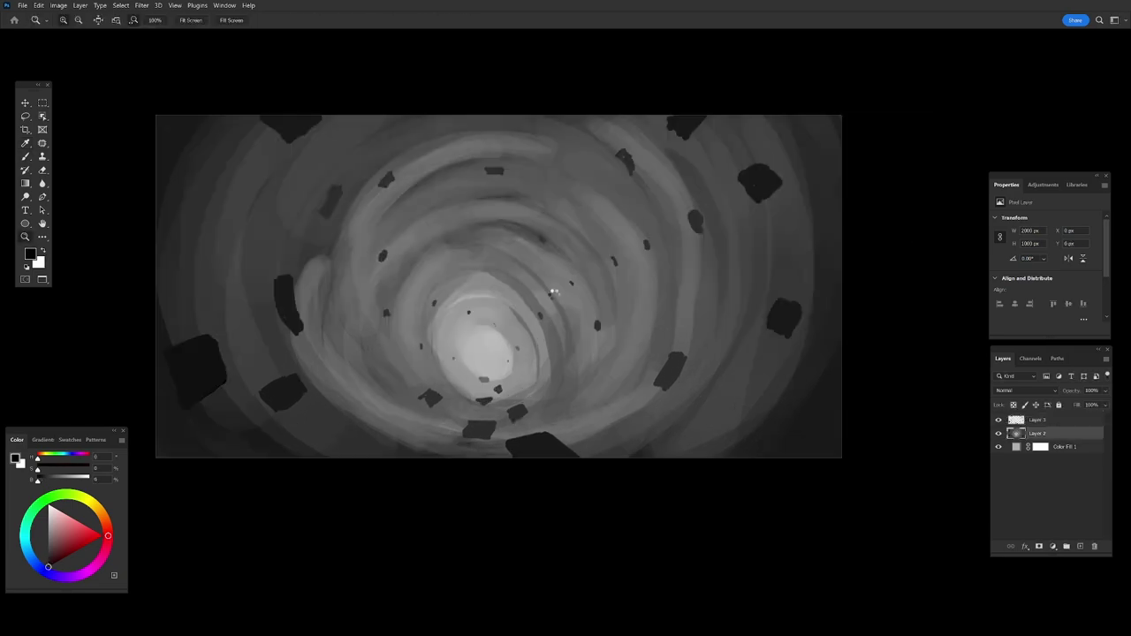
{"action": "key", "text": "ctrl+v"}
Warp the wave photo into a curl.
{"action": "right_click", "coordinate": [645, 303]}
{"action": "left_click", "coordinate": [672, 366]}
{"action": "mouse_move", "coordinate": [672, 366]}
{"action": "left_mouse_down"}
{"action": "mouse_move", "coordinate": [667, 282]}
{"action": "mouse_move", "coordinate": [799, 106]}
{"action": "left_mouse_up"}
{"action": "key", "text": "Return"}
{"action": "key", "text": "ctrl+minus"}
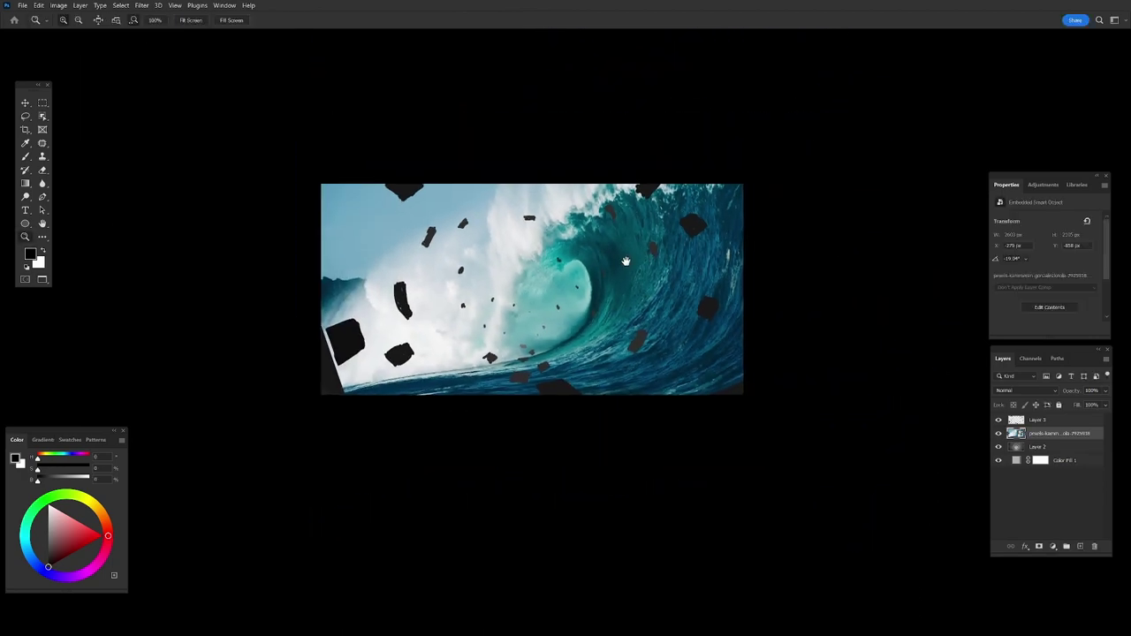
Warp the wave further so it curves around the tunnel centre following the swirl.
{"action": "key", "text": "ctrl+t"}
{"action": "right_click", "coordinate": [598, 321]}
{"action": "left_click", "coordinate": [618, 429]}
{"action": "left_click_drag", "start_coordinate": [610, 159], "coordinate": [595, 210]}
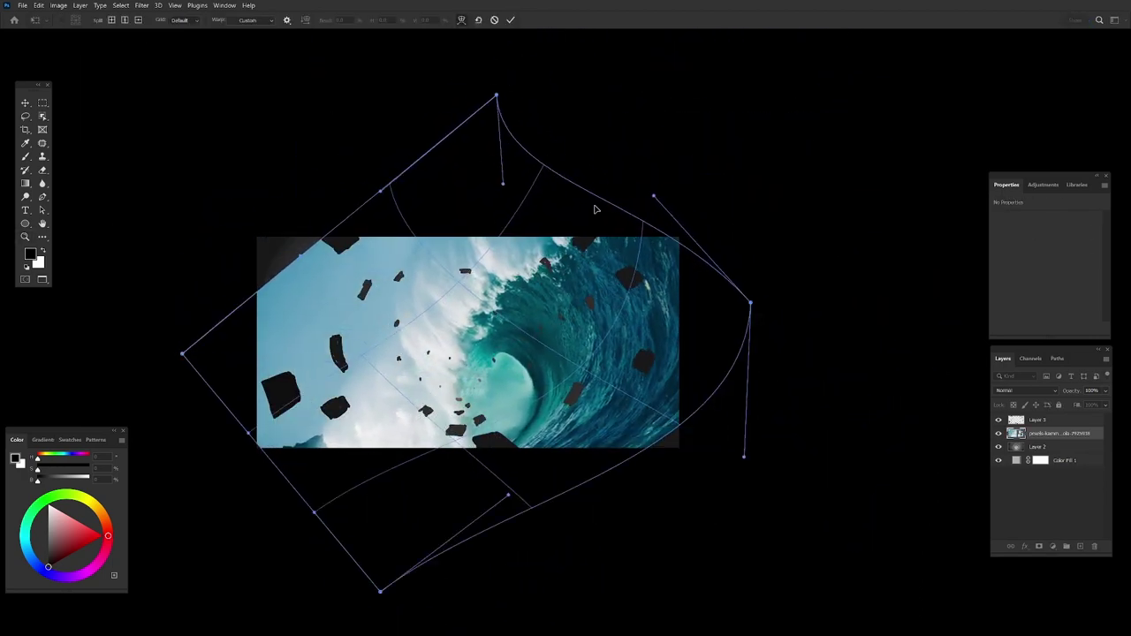
{"action": "left_click_drag", "start_coordinate": [669, 448], "coordinate": [689, 473]}
{"action": "left_click_drag", "start_coordinate": [530, 336], "coordinate": [554, 358]}
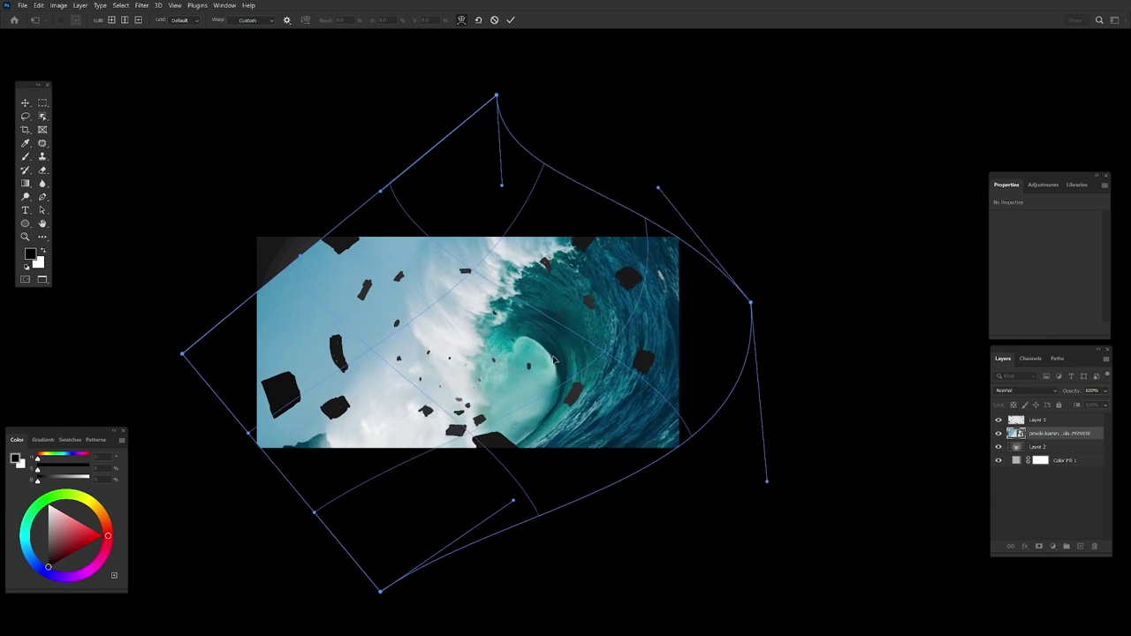
{"action": "key", "text": "Return"}
Add a layer mask and paint black to hide the wave over the tunnel centre.
{"action": "left_click", "coordinate": [1039, 546]}
{"action": "key", "text": "b"}
{"action": "right_click", "coordinate": [442, 319]}
{"action": "key", "text": "Escape"}
{"action": "mouse_move", "coordinate": [318, 353]}
{"action": "left_mouse_down"}
{"action": "mouse_move", "coordinate": [541, 301]}
{"action": "mouse_move", "coordinate": [513, 192]}
{"action": "mouse_move", "coordinate": [485, 421]}
{"action": "left_mouse_up"}
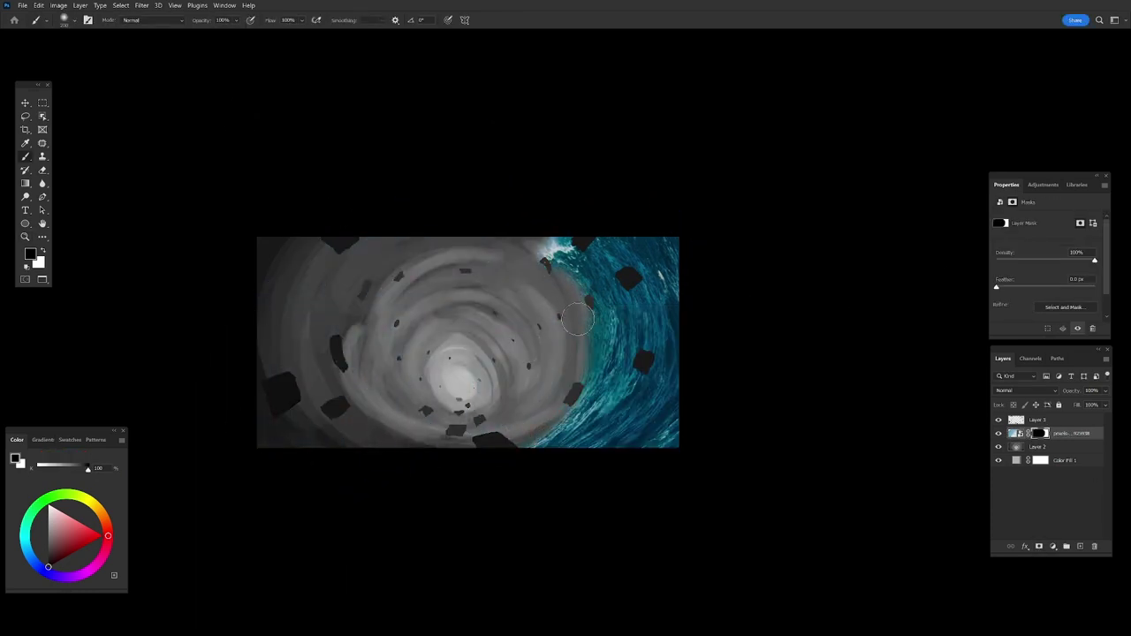
Duplicate the masked wave layer and rotate the copy around the tunnel.
{"action": "key", "text": "ctrl+j"}
{"action": "key", "text": "ctrl+t"}
{"action": "left_click", "coordinate": [619, 254]}
{"action": "right_click", "coordinate": [919, 266]}
{"action": "mouse_move", "coordinate": [619, 478]}
{"action": "left_mouse_down"}
{"action": "mouse_move", "coordinate": [527, 463]}
{"action": "mouse_move", "coordinate": [721, 344]}
{"action": "mouse_move", "coordinate": [737, 351]}
{"action": "left_mouse_up"}
Enlarge the rotated wave copy, then duplicate another copy and rotate it further.
{"action": "key", "text": "ctrl+plus"}
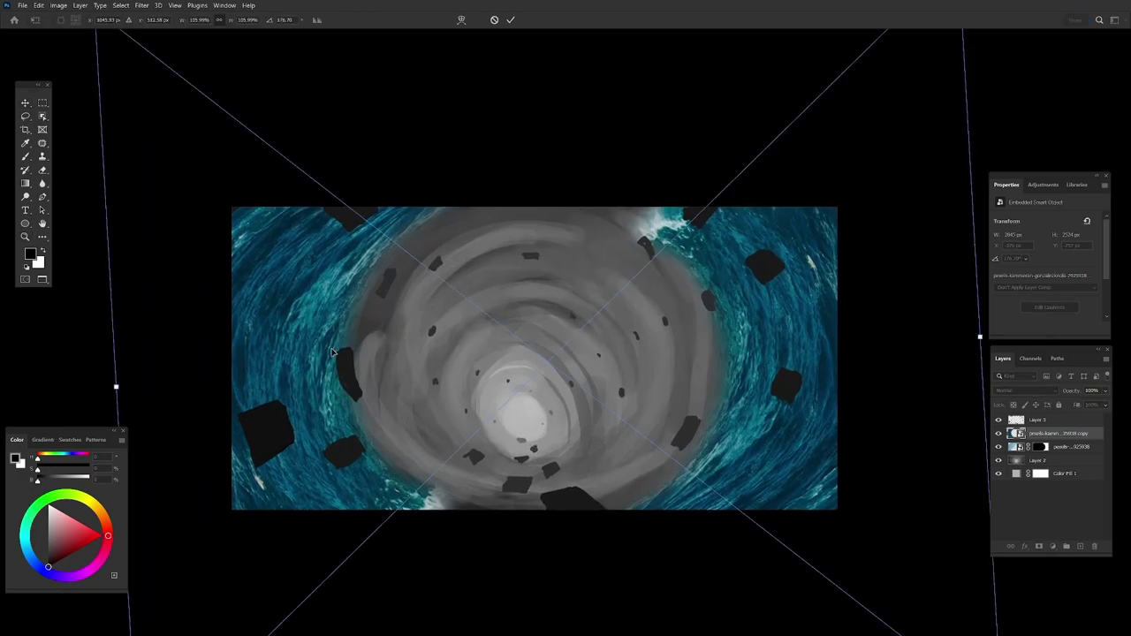
{"action": "key", "text": "Return"}
{"action": "key", "text": "ctrl+minus"}
{"action": "key", "text": "alt+bracketleft"}
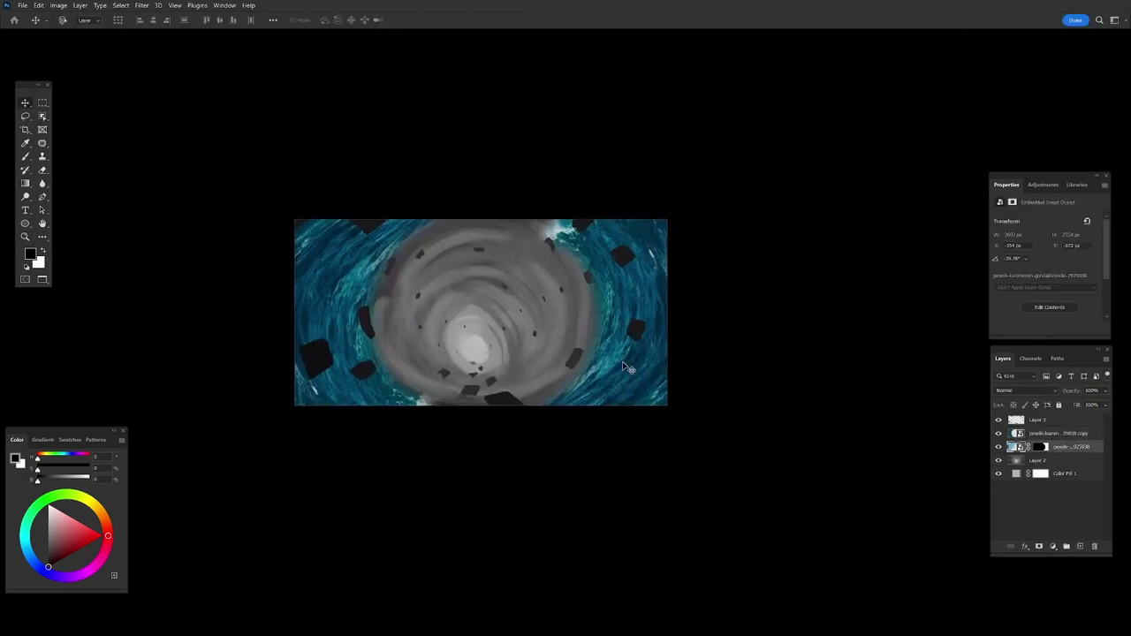
{"action": "key", "text": "ctrl+alt+t"}
{"action": "key", "text": "Return"}
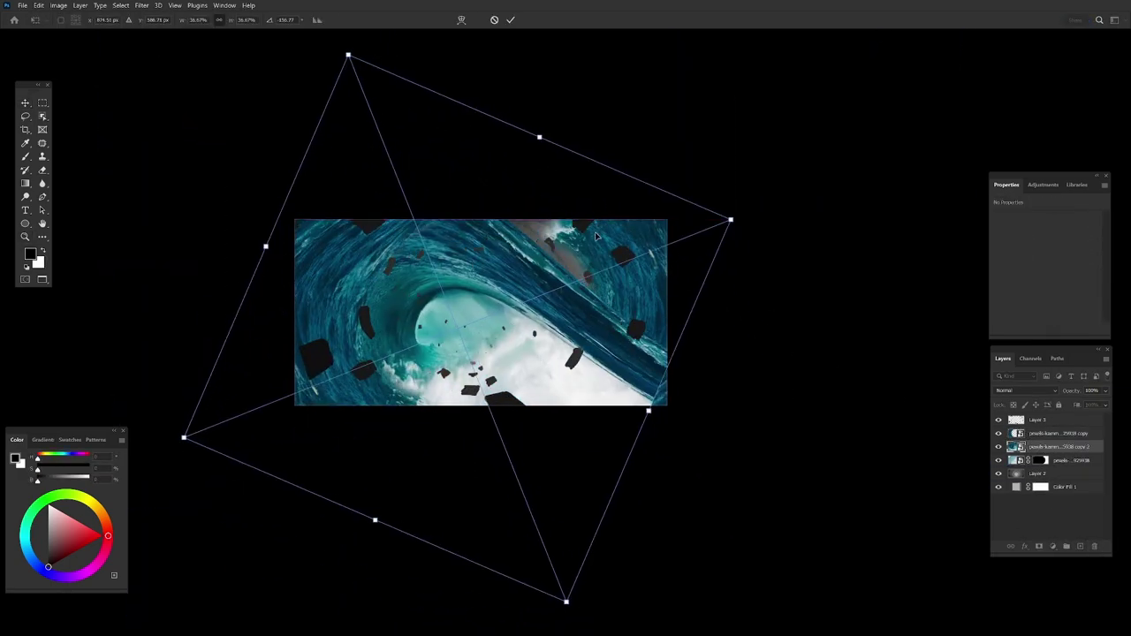
{"action": "mouse_move", "coordinate": [596, 236]}
{"action": "left_mouse_down"}
{"action": "mouse_move", "coordinate": [589, 260]}
{"action": "mouse_move", "coordinate": [743, 222]}
{"action": "left_mouse_up"}
{"action": "key", "text": "Return"}
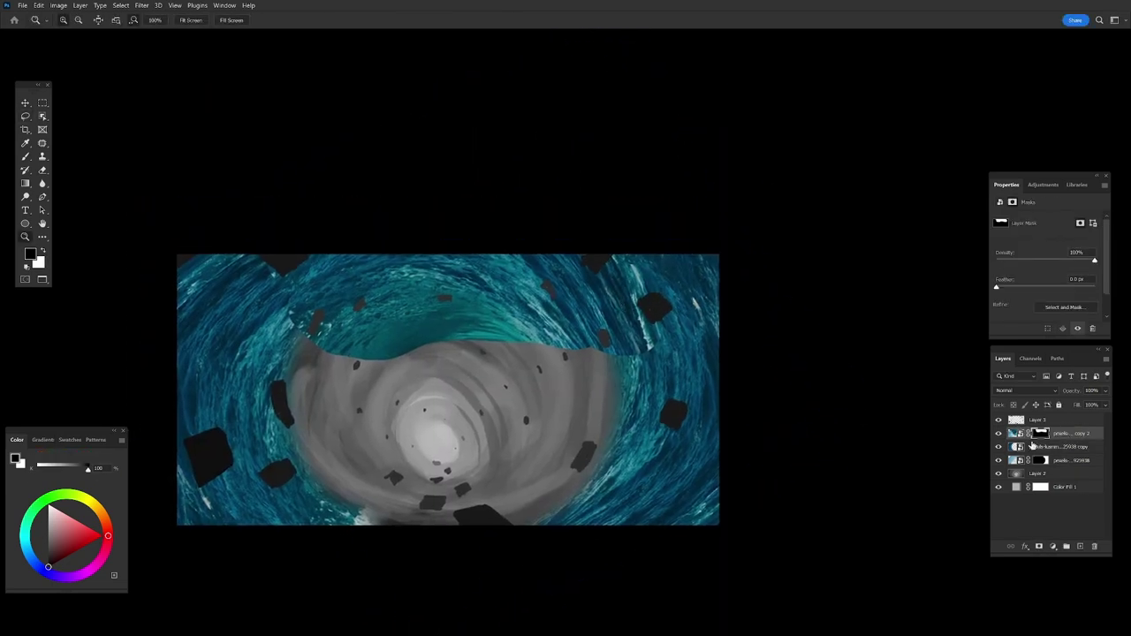
Warp the new wave copy to fit the swirl.
{"action": "key", "text": "ctrl+t"}
{"action": "right_click", "coordinate": [626, 323]}
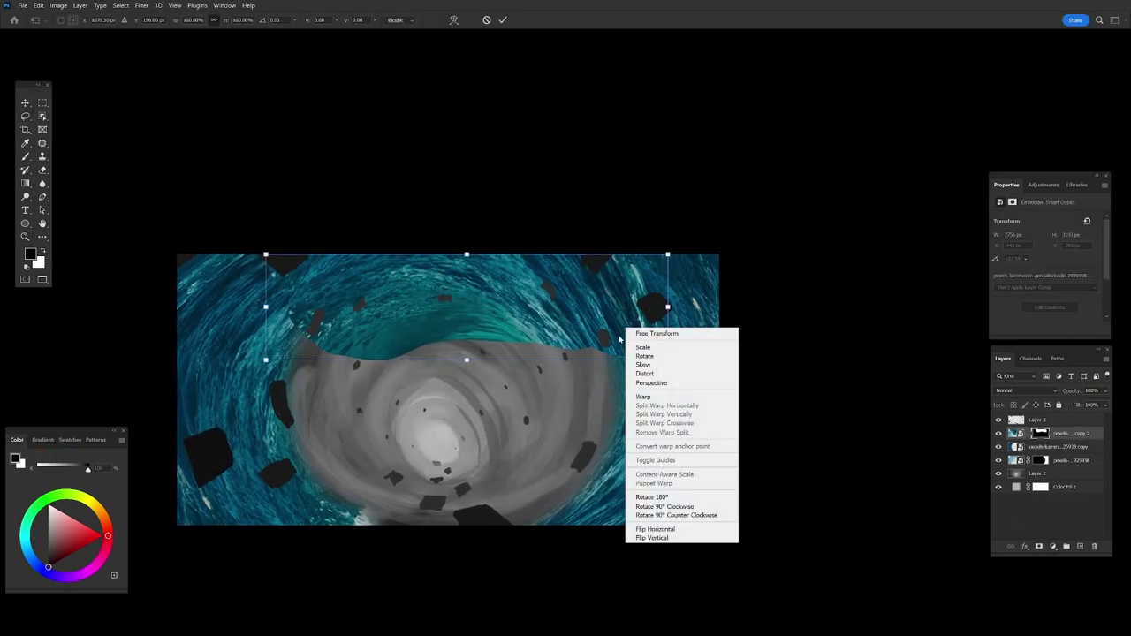
{"action": "left_click", "coordinate": [652, 394]}
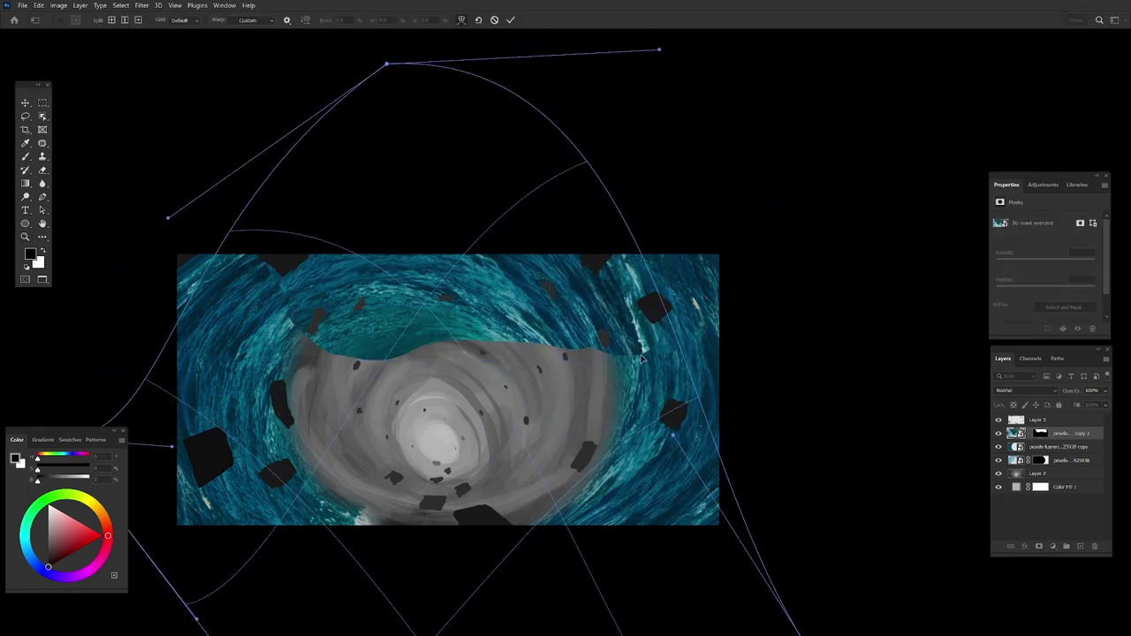
{"action": "key", "text": "Return"}
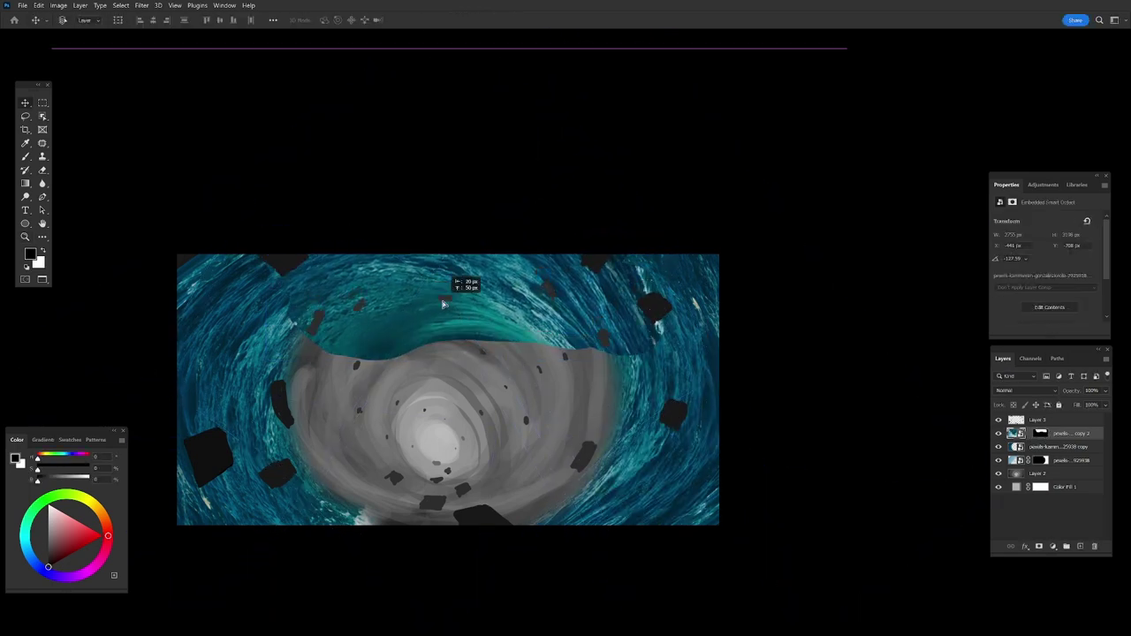
Paint the grey layer's mask to extend the centre over the teal band, then mask the duplicated swirl layer.
{"action": "left_click", "coordinate": [1041, 433]}
{"action": "key", "text": "b"}
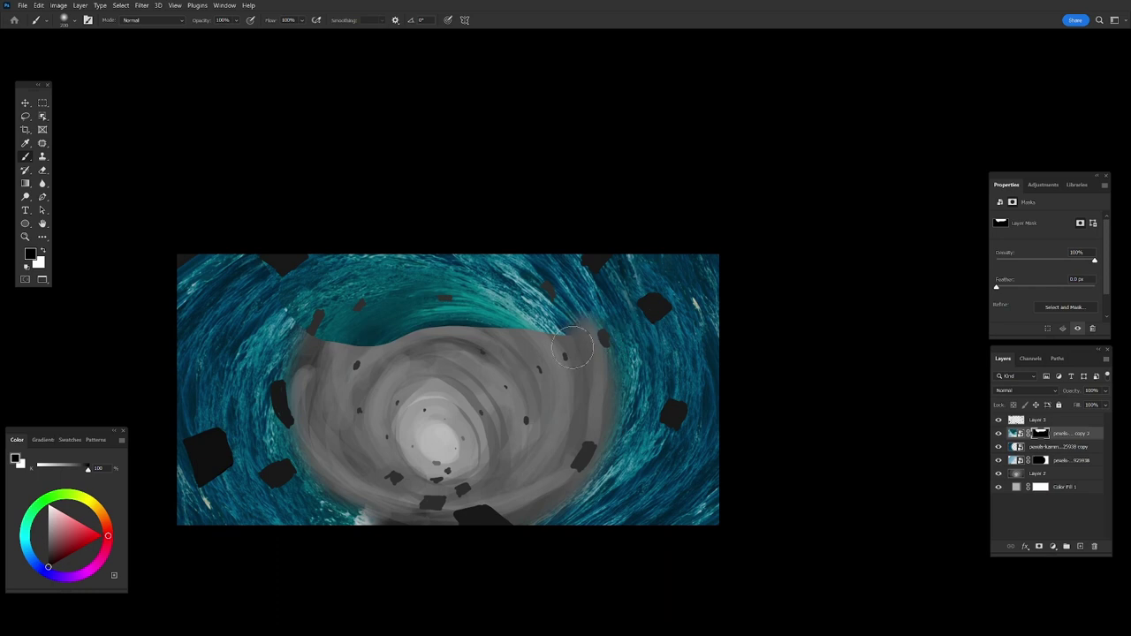
{"action": "left_click_drag", "start_coordinate": [573, 348], "coordinate": [271, 325]}
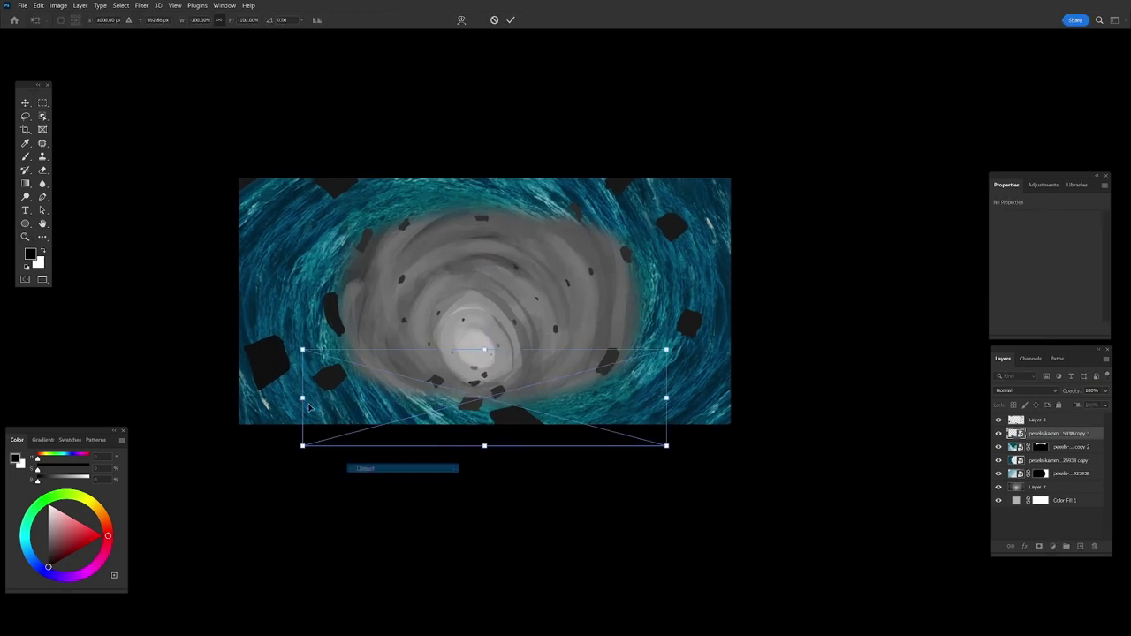
{"action": "left_click", "coordinate": [1039, 546]}
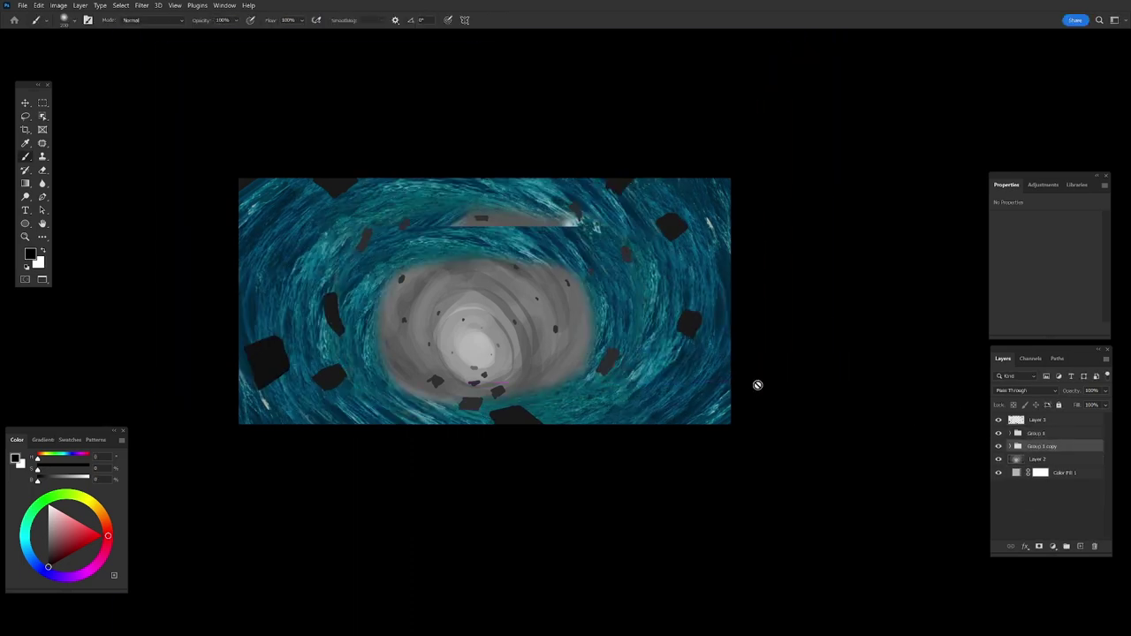
Narrow Group 1 copy from its right side and add a layer mask to it.
{"action": "key", "text": "ctrl+t"}
{"action": "left_click_drag", "start_coordinate": [733, 358], "coordinate": [692, 360]}
{"action": "key", "text": "Return"}
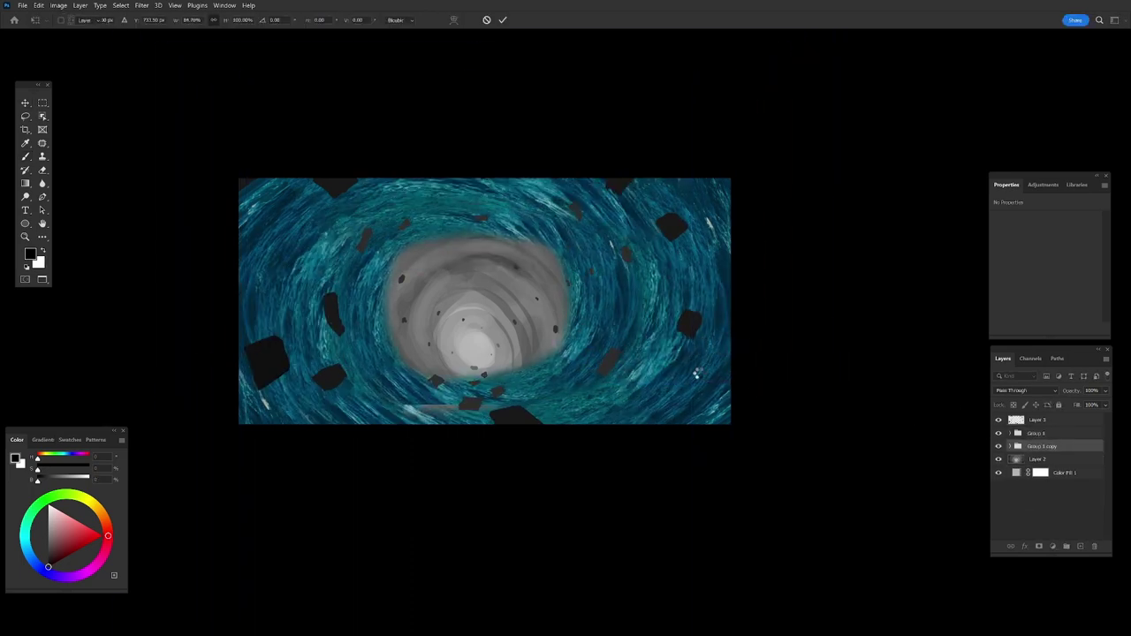
{"action": "key", "text": "ctrl+shift+bracketright"}
{"action": "left_click", "coordinate": [1039, 546]}
Mask out stray rocks, reveal teal over the lower-left smudge, and move the group below Layer 3.
{"action": "key", "text": "b"}
{"action": "left_click_drag", "start_coordinate": [672, 221], "coordinate": [698, 327]}
{"action": "mouse_move", "coordinate": [327, 380]}
{"action": "left_mouse_down"}
{"action": "mouse_move", "coordinate": [259, 285]}
{"action": "mouse_move", "coordinate": [422, 427]}
{"action": "left_mouse_up"}
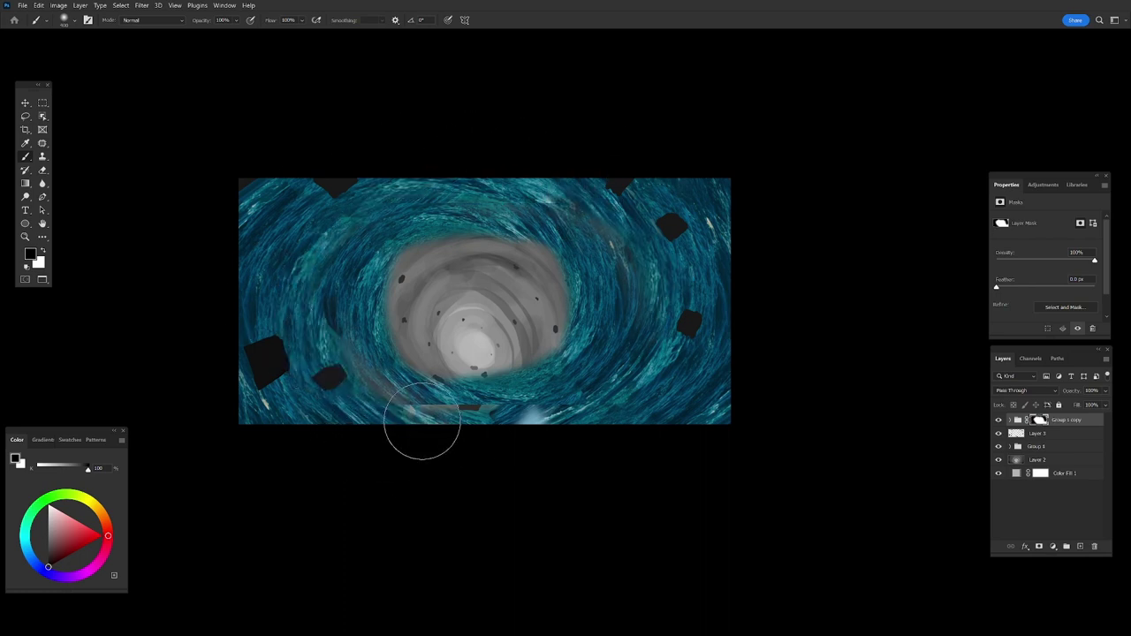
{"action": "key", "text": "x"}
{"action": "left_click_drag", "start_coordinate": [347, 344], "coordinate": [384, 220]}
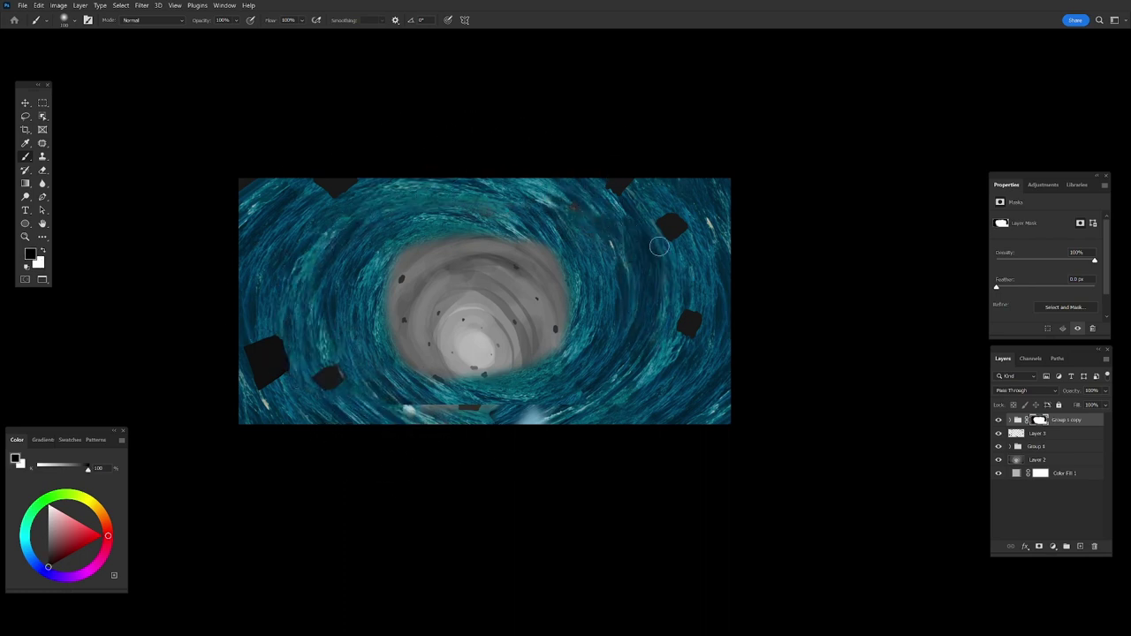
{"action": "key", "text": "ctrl+bracketleft"}
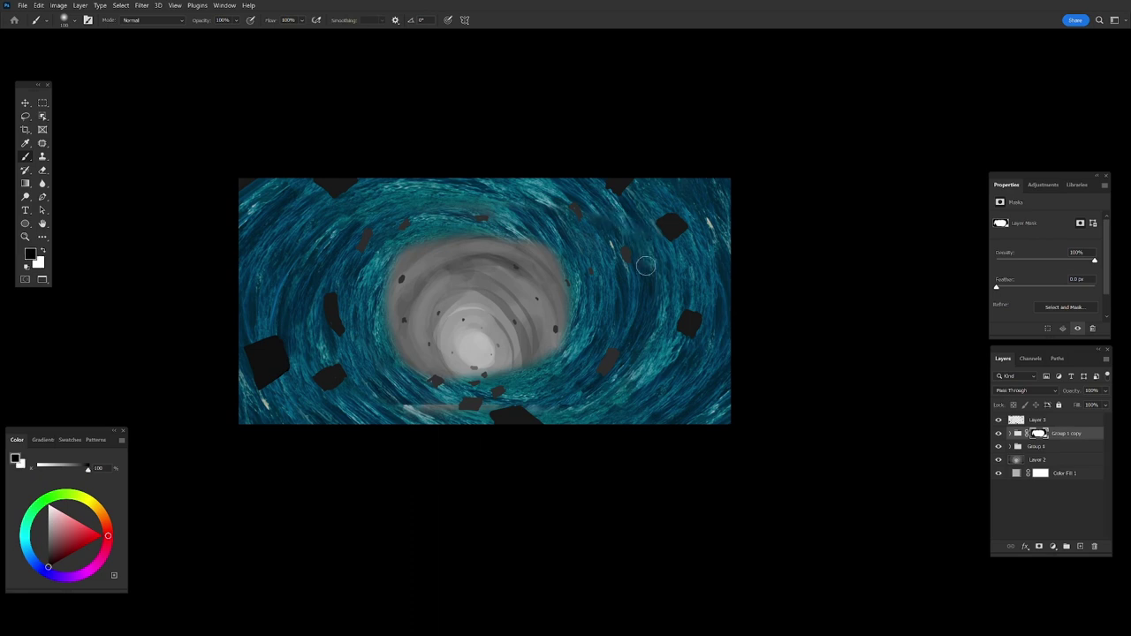
Convert Group 1 copy to a smart object and add a duplicate rotated about -60°.
{"action": "right_click", "coordinate": [1060, 433]}
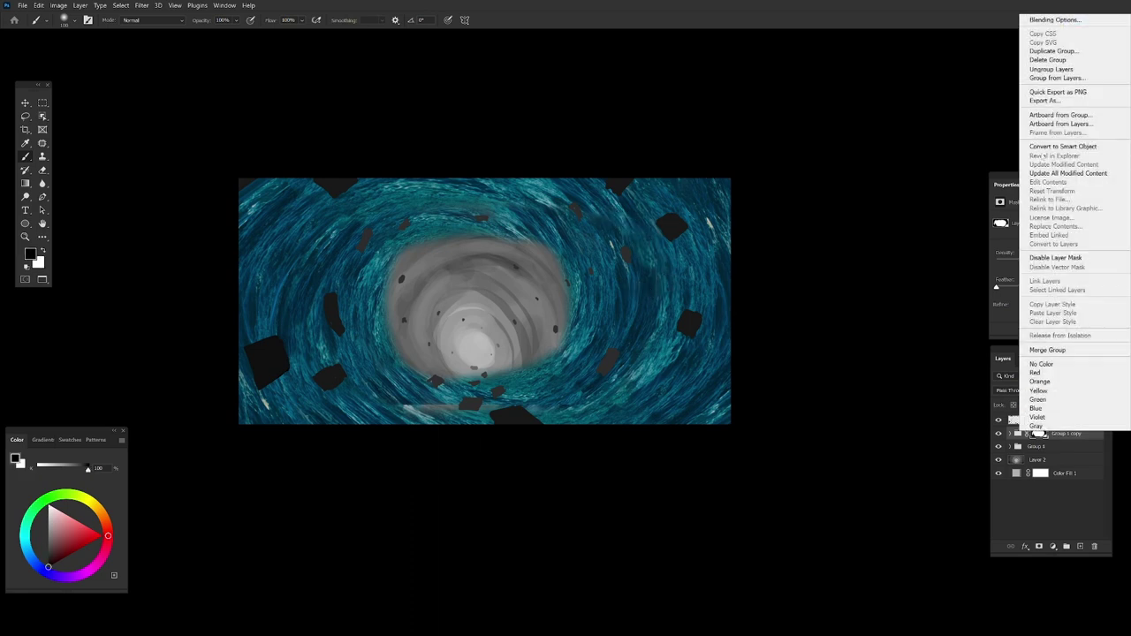
{"action": "left_click", "coordinate": [1066, 142]}
{"action": "key", "text": "ctrl+j"}
{"action": "key", "text": "ctrl+t"}
{"action": "mouse_move", "coordinate": [707, 181]}
{"action": "left_mouse_down"}
{"action": "mouse_move", "coordinate": [451, 135]}
{"action": "mouse_move", "coordinate": [493, 182]}
{"action": "left_mouse_up"}
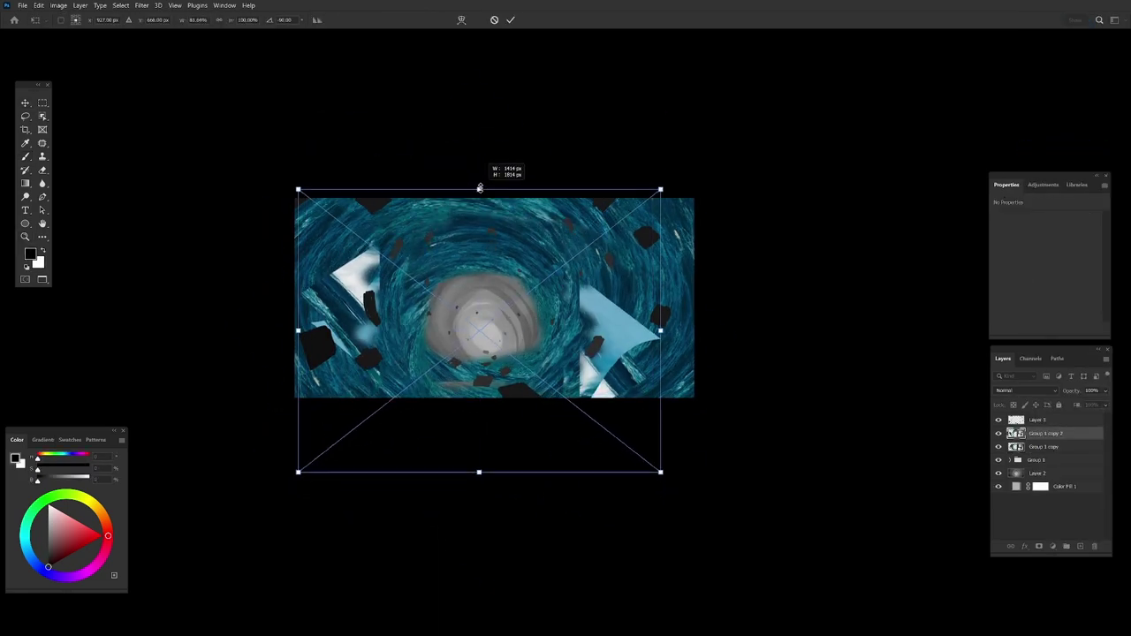
{"action": "mouse_move", "coordinate": [662, 318]}
{"action": "left_mouse_down"}
{"action": "mouse_move", "coordinate": [699, 285]}
{"action": "mouse_move", "coordinate": [619, 371]}
{"action": "left_mouse_up"}
{"action": "key", "text": "Return"}
Mask the stray light panels on Group 1 copy 2, then merge it with Group 1 copy.
{"action": "left_click", "coordinate": [1040, 546]}
{"action": "key", "text": "alt+BackSpace"}
{"action": "key", "text": "ctrl+d"}
{"action": "key", "text": "b"}
{"action": "key", "text": "ctrl+plus"}
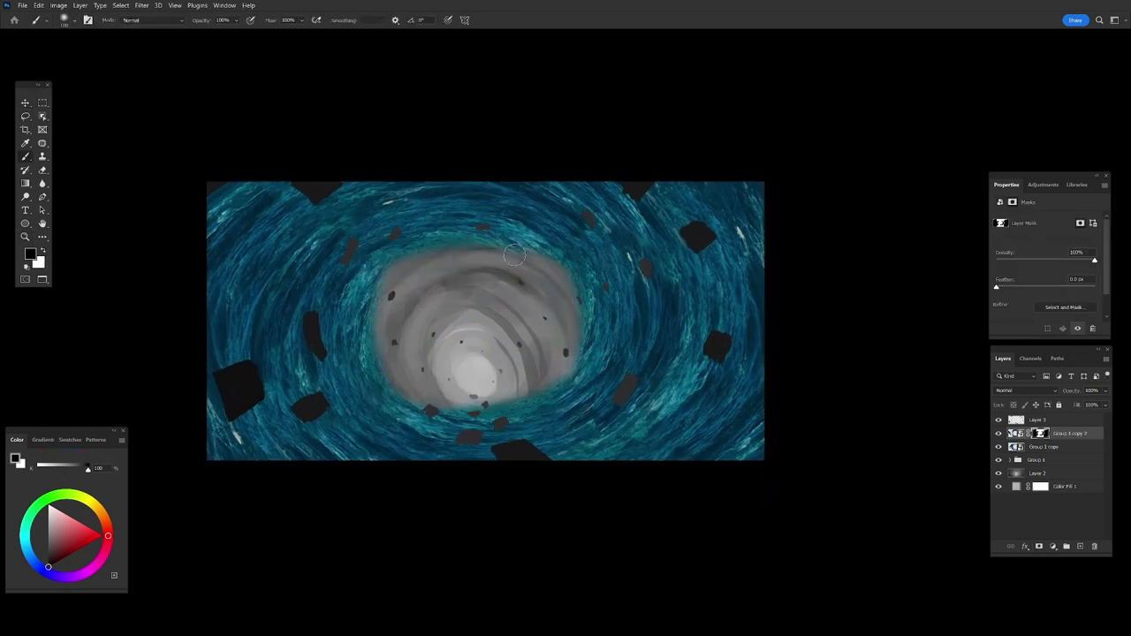
{"action": "left_click", "coordinate": [1045, 449], "text": "shift"}
{"action": "right_click", "coordinate": [1085, 434]}
{"action": "left_click", "coordinate": [963, 497]}
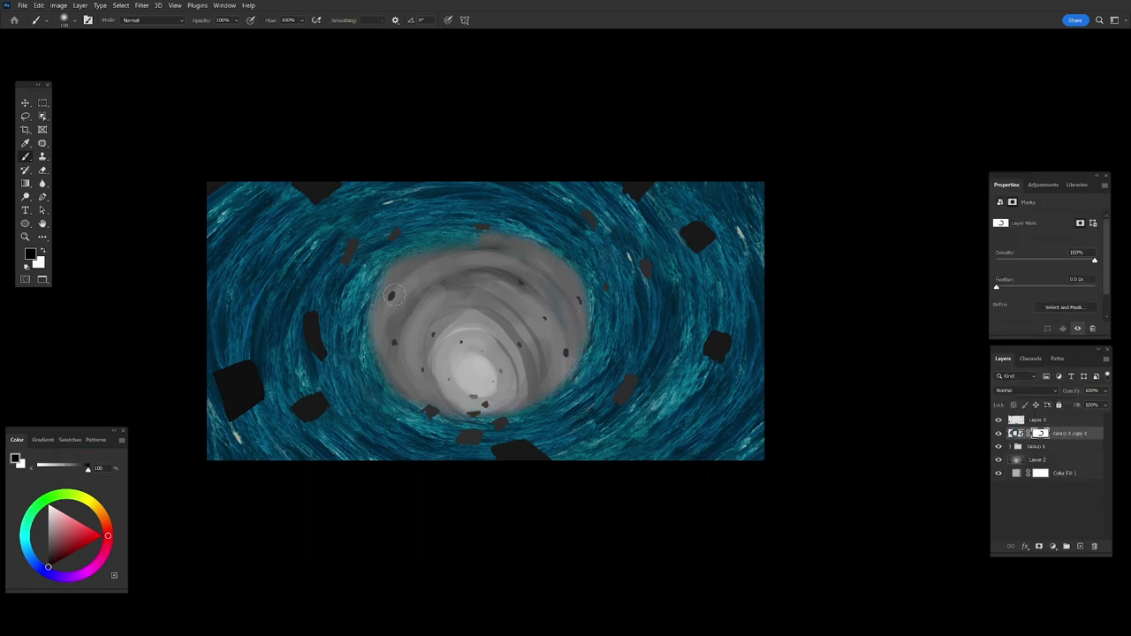
Add a copy of the merged swirl rotated about 13.8°, then select Group 1 copy 3.
{"action": "key", "text": "ctrl+j"}
{"action": "key", "text": "ctrl+t"}
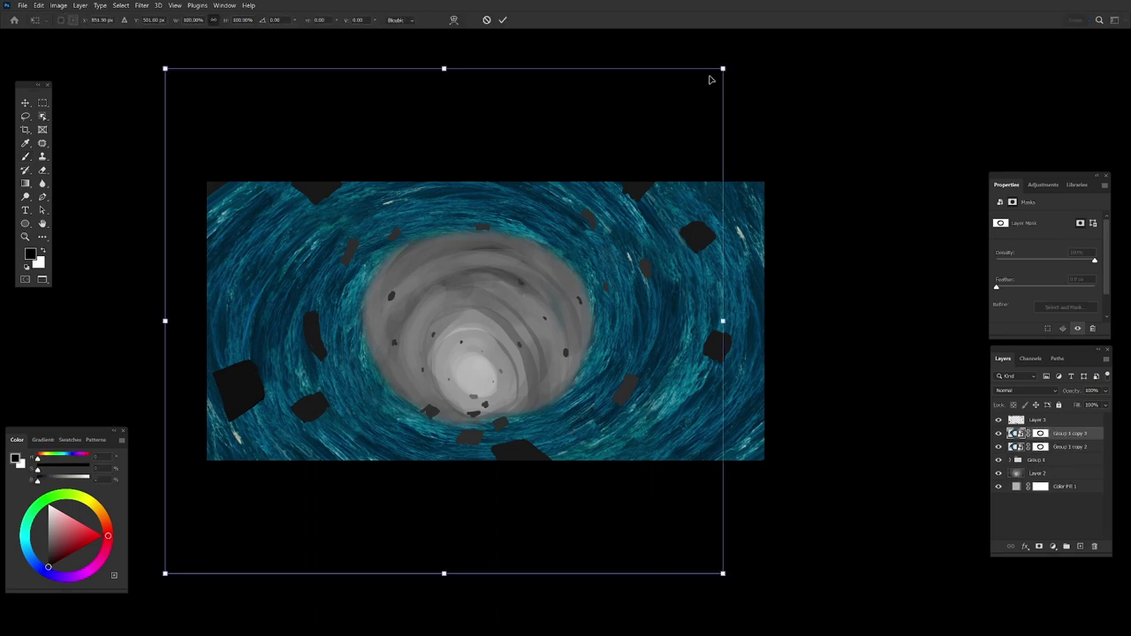
{"action": "mouse_move", "coordinate": [534, 280]}
{"action": "left_mouse_down"}
{"action": "mouse_move", "coordinate": [459, 419]}
{"action": "mouse_move", "coordinate": [513, 101]}
{"action": "left_mouse_up"}
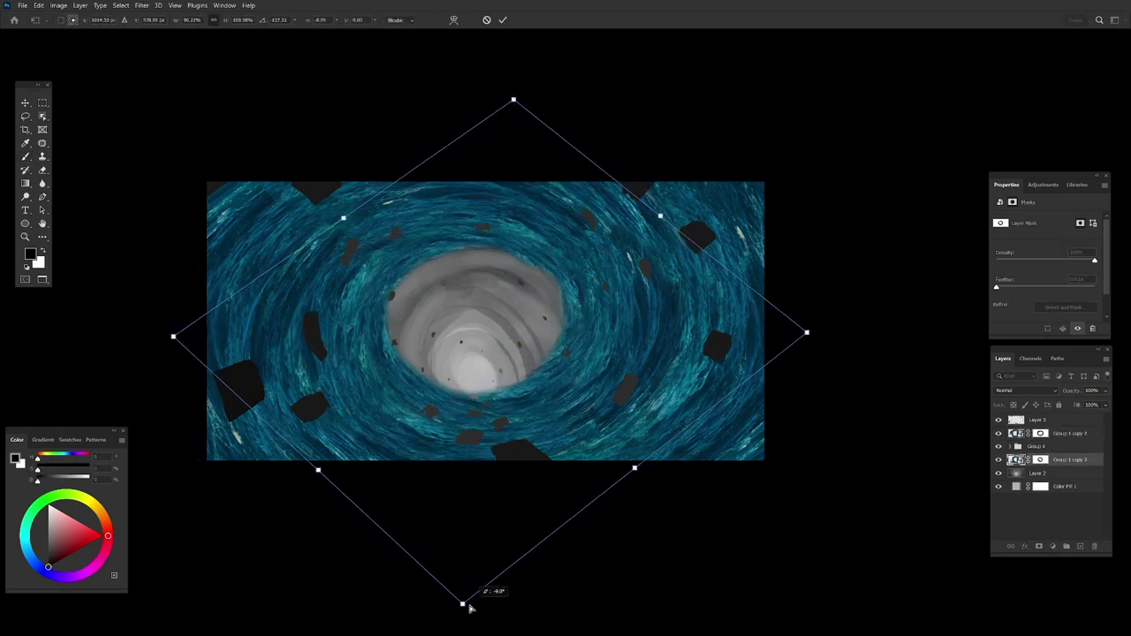
{"action": "left_click_drag", "start_coordinate": [514, 101], "coordinate": [330, 212]}
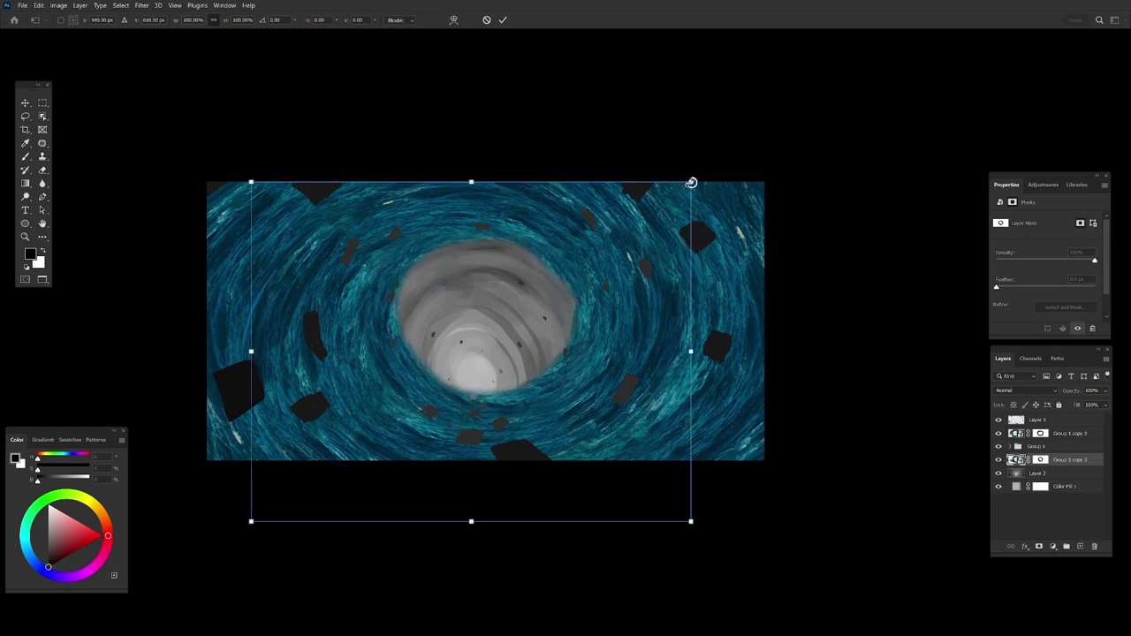
{"action": "key", "text": "Return"}
{"action": "key", "text": "b"}
{"action": "key", "text": "v"}
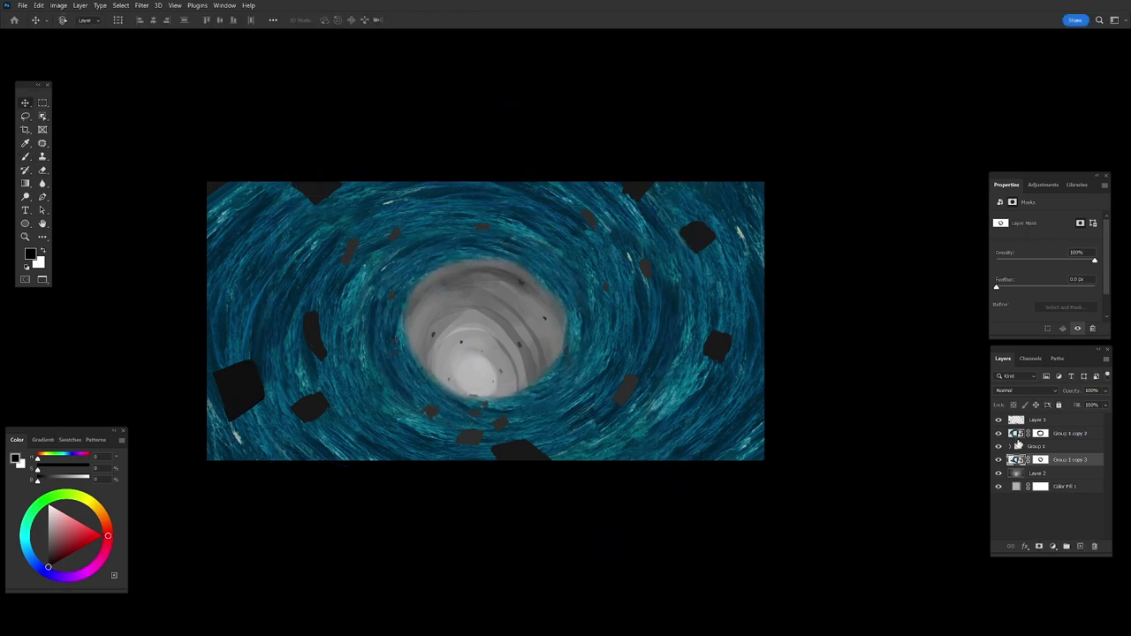
{"action": "left_click", "coordinate": [589, 242]}
{"action": "left_click", "coordinate": [1027, 459]}
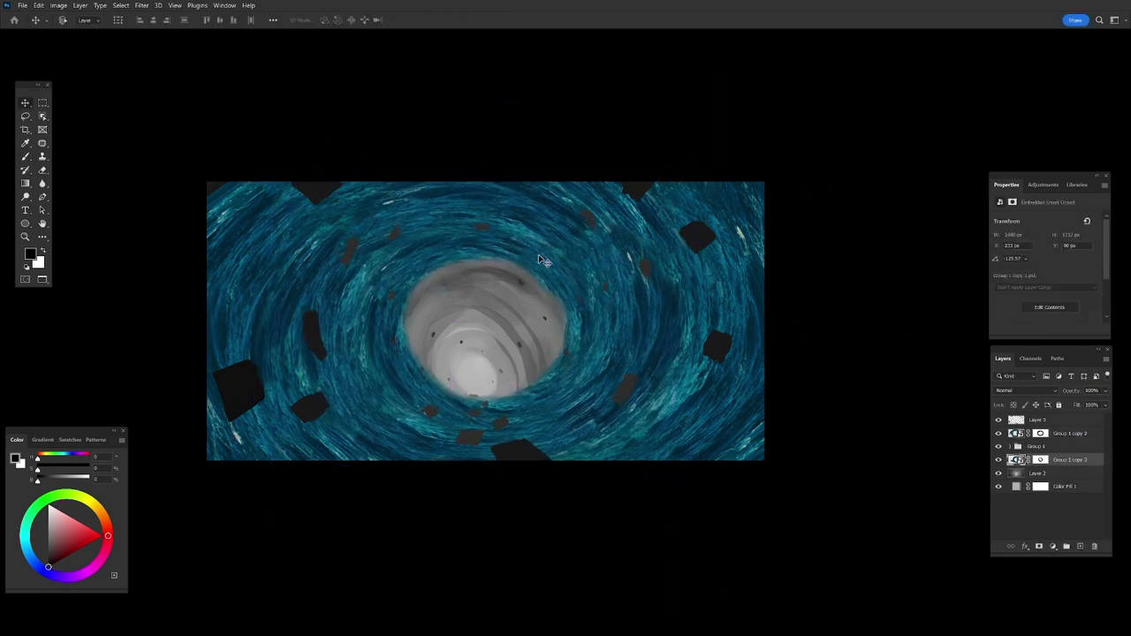
{"action": "key", "text": "b"}
Duplicate Group 1 copy 3, then scale it down, rotate it and reshape its bottom corner.
{"action": "key", "text": "ctrl+j"}
{"action": "key", "text": "ctrl+t"}
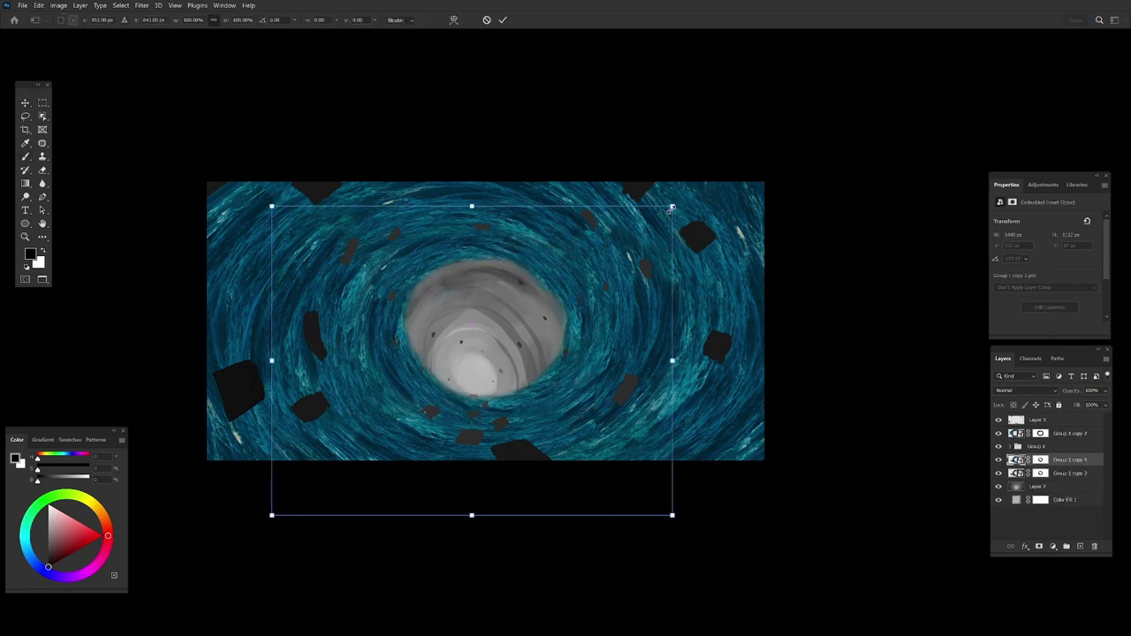
{"action": "mouse_move", "coordinate": [672, 515]}
{"action": "left_mouse_down"}
{"action": "mouse_move", "coordinate": [634, 485]}
{"action": "mouse_move", "coordinate": [550, 133]}
{"action": "left_mouse_up"}
{"action": "left_click_drag", "start_coordinate": [507, 257], "coordinate": [528, 272]}
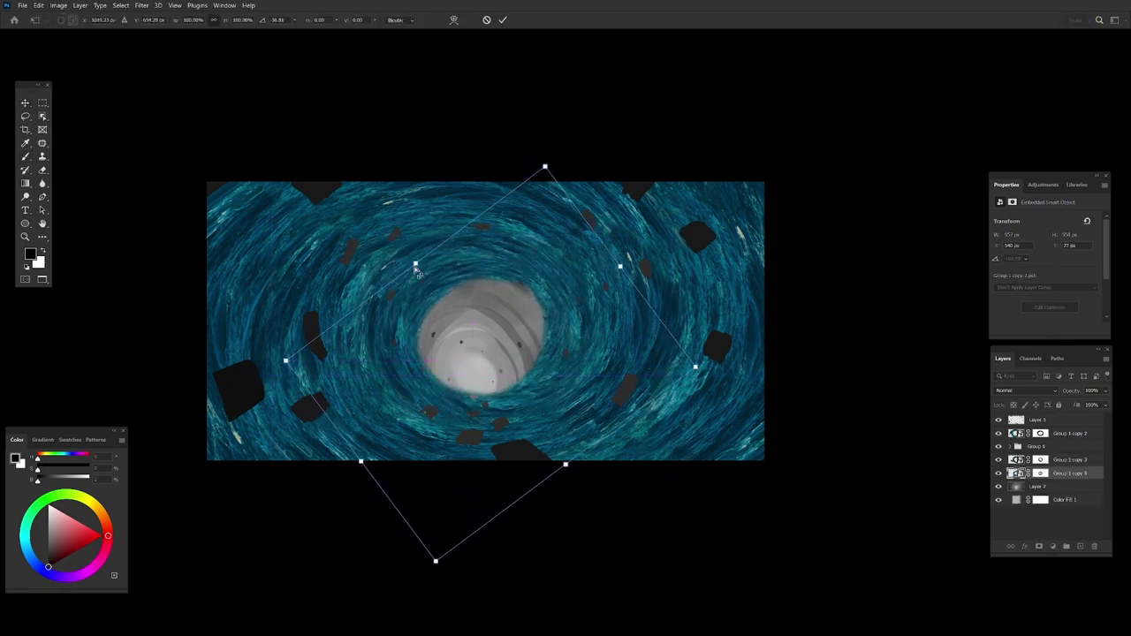
{"action": "right_click", "coordinate": [436, 339]}
{"action": "left_click", "coordinate": [485, 397]}
{"action": "left_click_drag", "start_coordinate": [440, 560], "coordinate": [585, 175]}
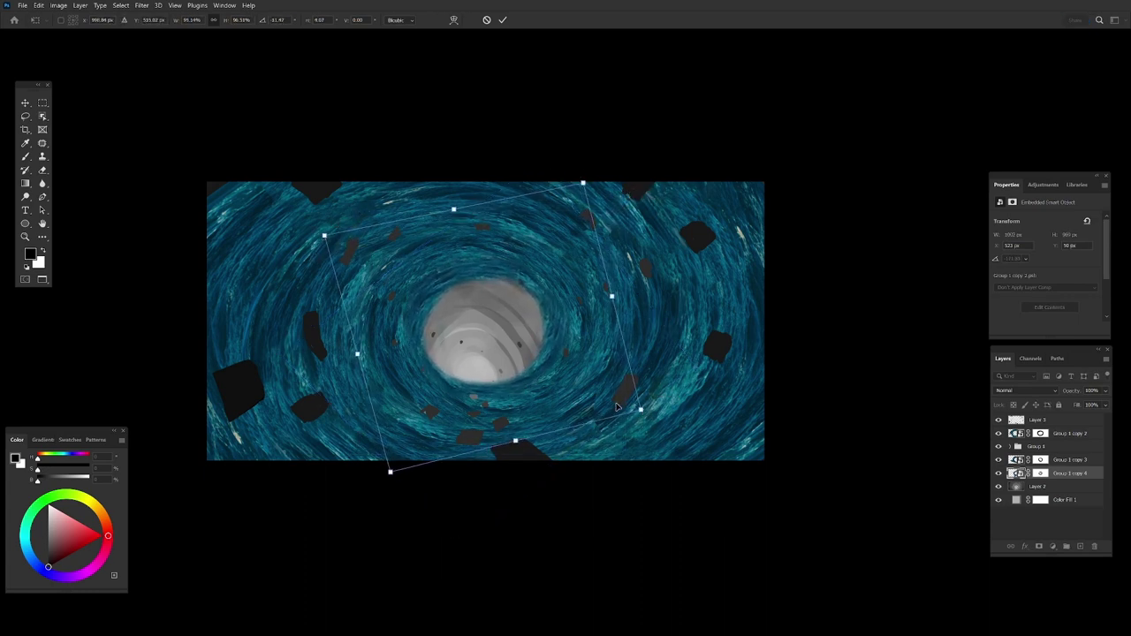
{"action": "key", "text": "Return"}
{"action": "key", "text": "b"}
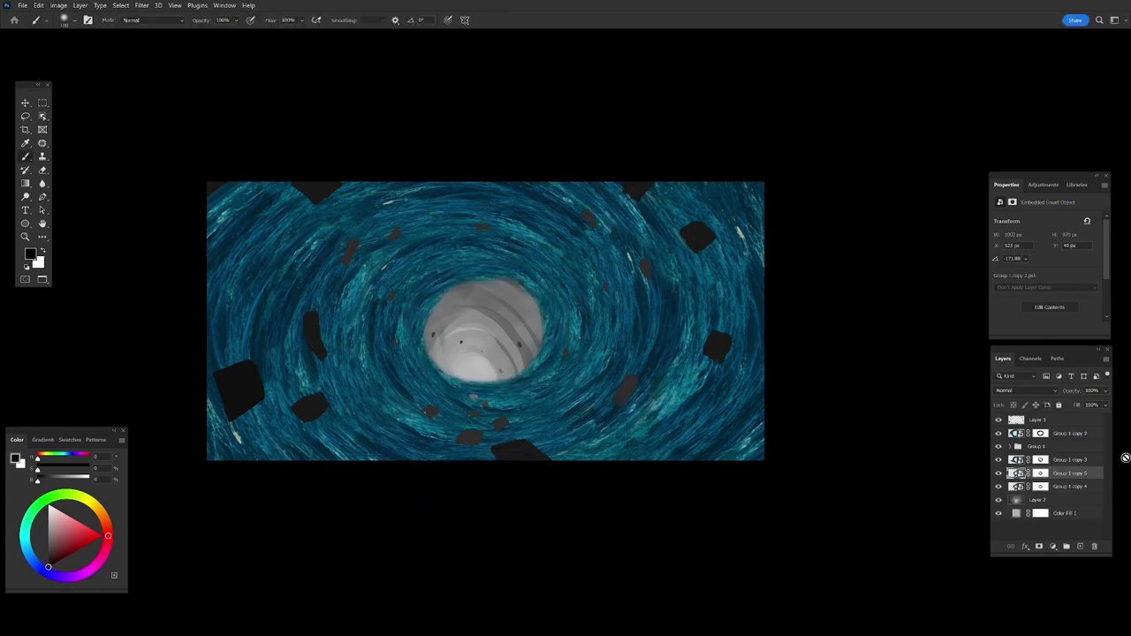
Shrink Group 1 copy 4 toward the tunnel centre and rotate it about 15°.
{"action": "left_click", "coordinate": [1070, 486]}
{"action": "key", "text": "ctrl+t"}
{"action": "left_click_drag", "start_coordinate": [631, 192], "coordinate": [581, 253]}
{"action": "left_click_drag", "start_coordinate": [486, 253], "coordinate": [486, 235]}
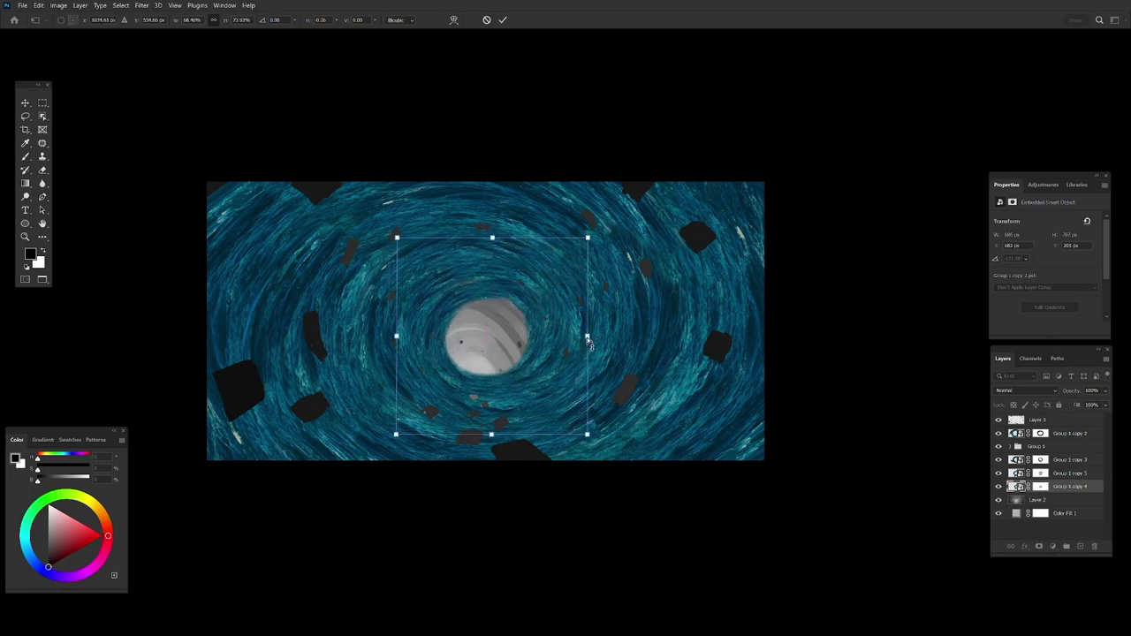
{"action": "left_click_drag", "start_coordinate": [589, 343], "coordinate": [482, 235]}
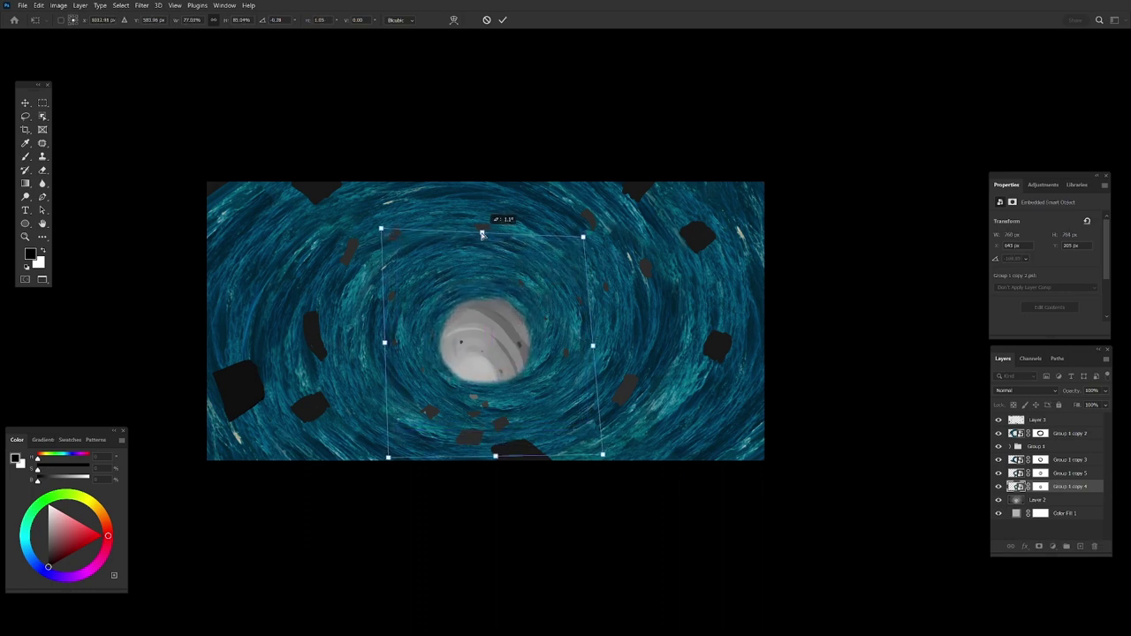
{"action": "key", "text": "Escape"}
{"action": "key", "text": "ctrl+t"}
{"action": "right_click", "coordinate": [485, 322]}
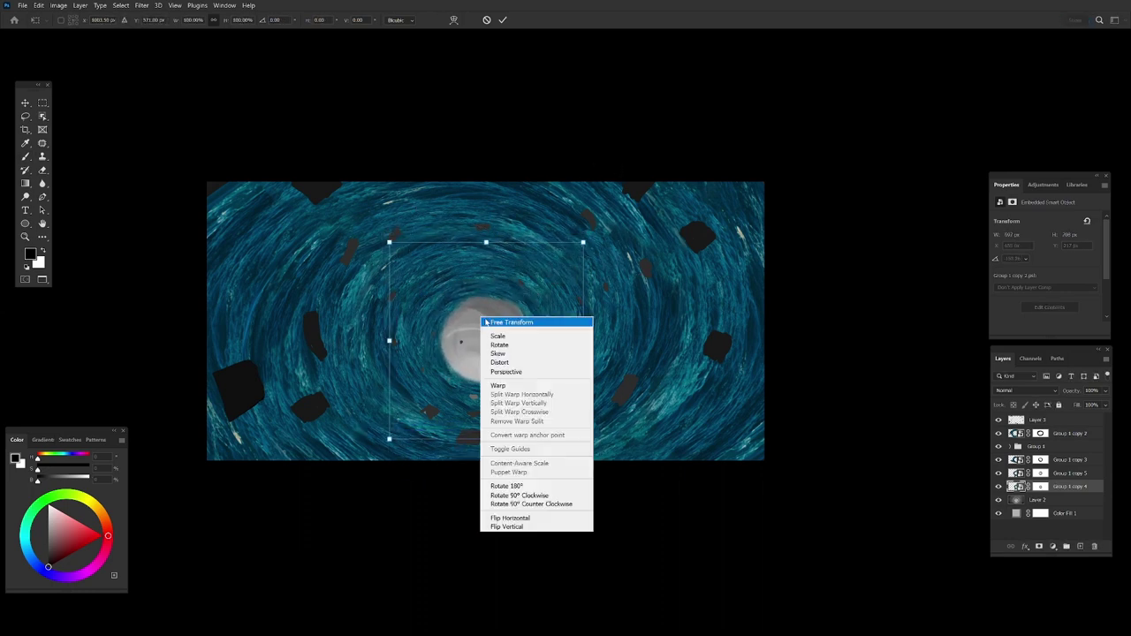
{"action": "left_click", "coordinate": [511, 322]}
{"action": "left_click_drag", "start_coordinate": [609, 265], "coordinate": [619, 314]}
{"action": "key", "text": "Return"}
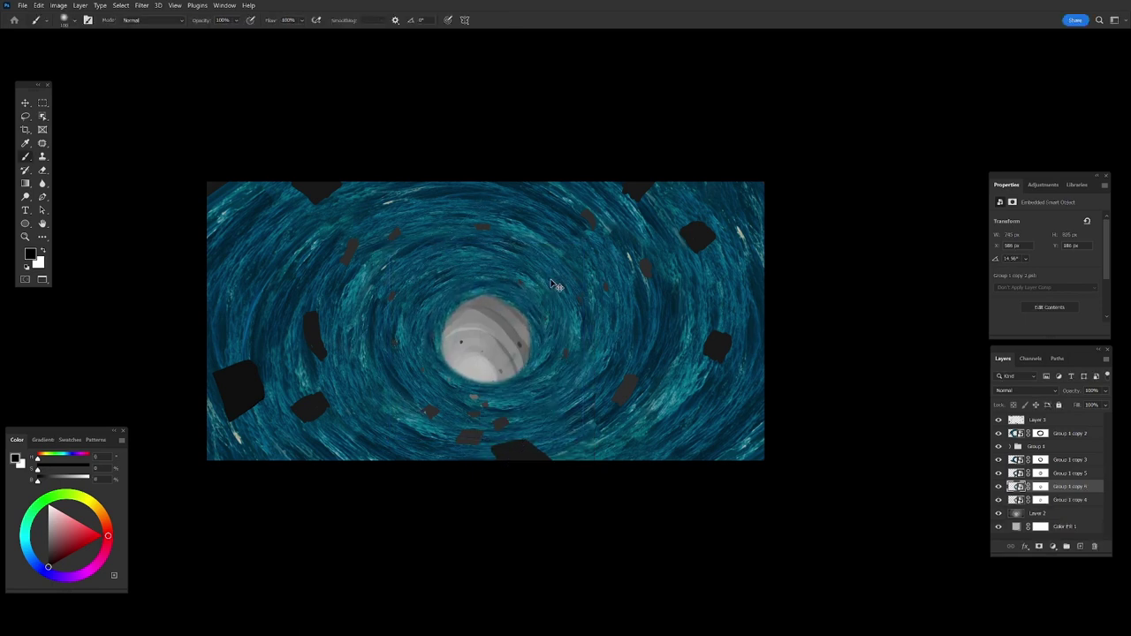
Scale the next swirl ring to about 72% and move Group 1 copy 7 below copy 6.
{"action": "key", "text": "alt+bracketleft"}
{"action": "key", "text": "ctrl+t"}
{"action": "mouse_move", "coordinate": [575, 232]}
{"action": "left_mouse_down"}
{"action": "mouse_move", "coordinate": [548, 267]}
{"action": "mouse_move", "coordinate": [555, 241]}
{"action": "mouse_move", "coordinate": [548, 263]}
{"action": "mouse_move", "coordinate": [589, 263]}
{"action": "mouse_move", "coordinate": [494, 336]}
{"action": "left_mouse_up"}
{"action": "key", "text": "Return"}
{"action": "key", "text": "ctrl+bracketleft"}
{"action": "key", "text": "ctrl+t"}
{"action": "key", "text": "Return"}
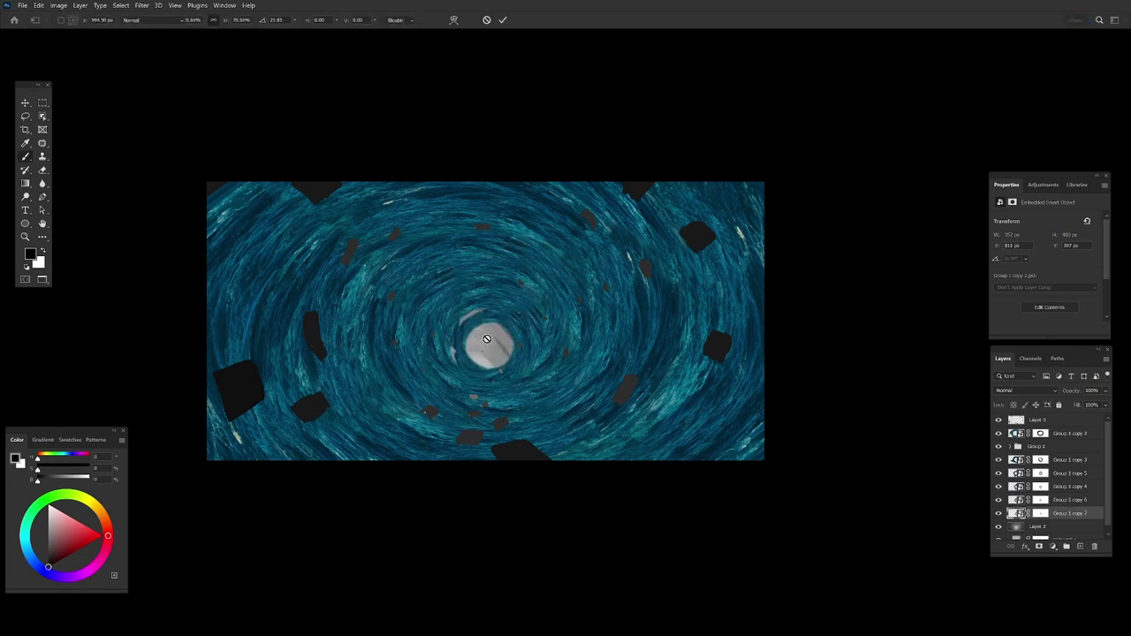
{"action": "scroll", "coordinate": [499, 363], "scroll_direction": "up", "scroll_amount": 2}
Put new Layer 4 at the top and centre the white ball in the tunnel.
{"action": "key", "text": "ctrl+shift+alt+n"}
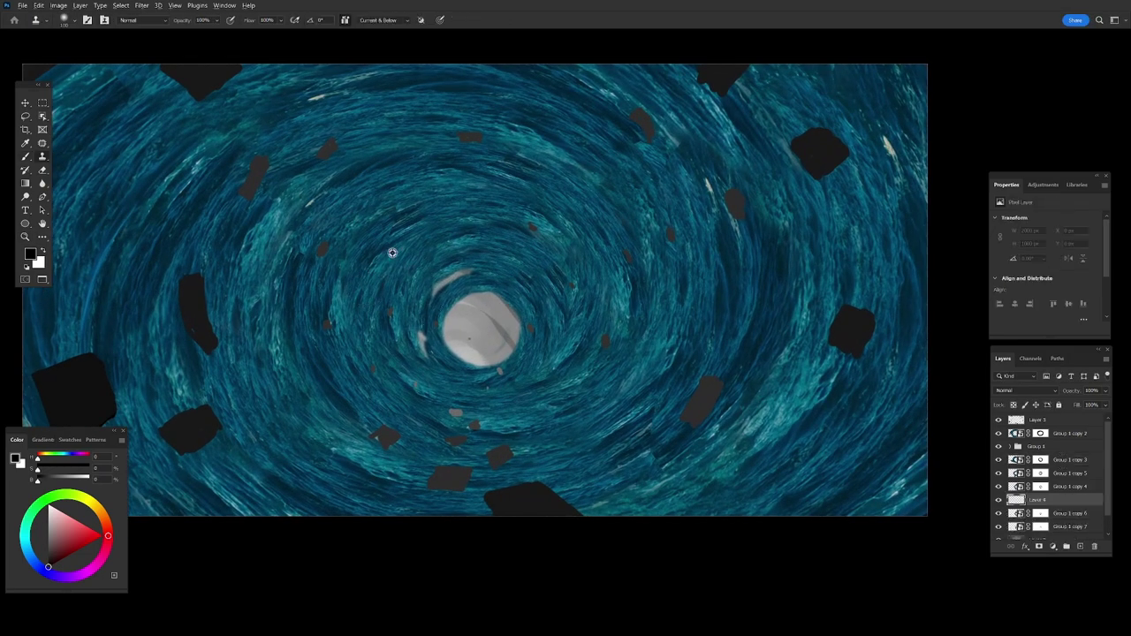
{"action": "key", "text": "ctrl+shift+bracketright"}
{"action": "key", "text": "v"}
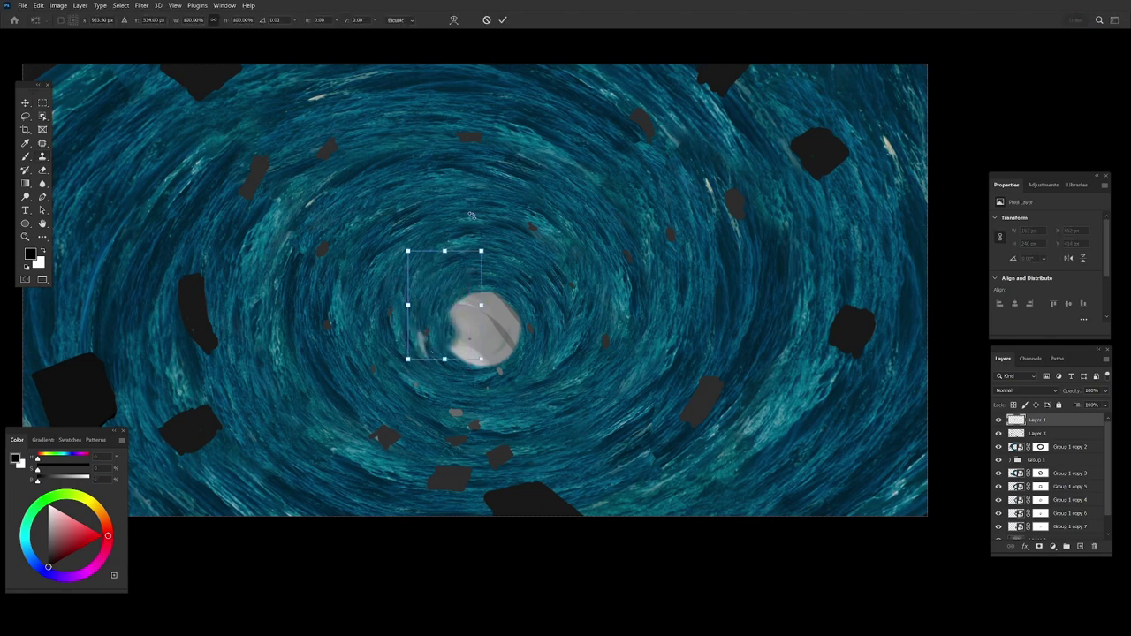
{"action": "left_click_drag", "start_coordinate": [402, 258], "coordinate": [382, 315]}
{"action": "key", "text": "Return"}
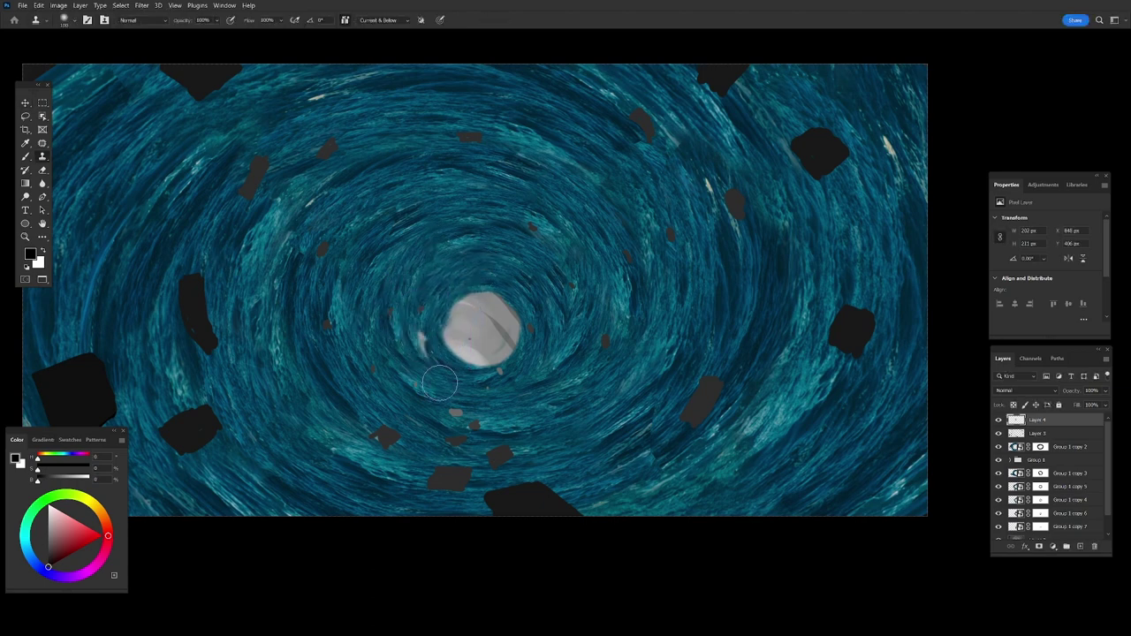
{"action": "key", "text": "ctrl+t"}
{"action": "key", "text": "Return"}
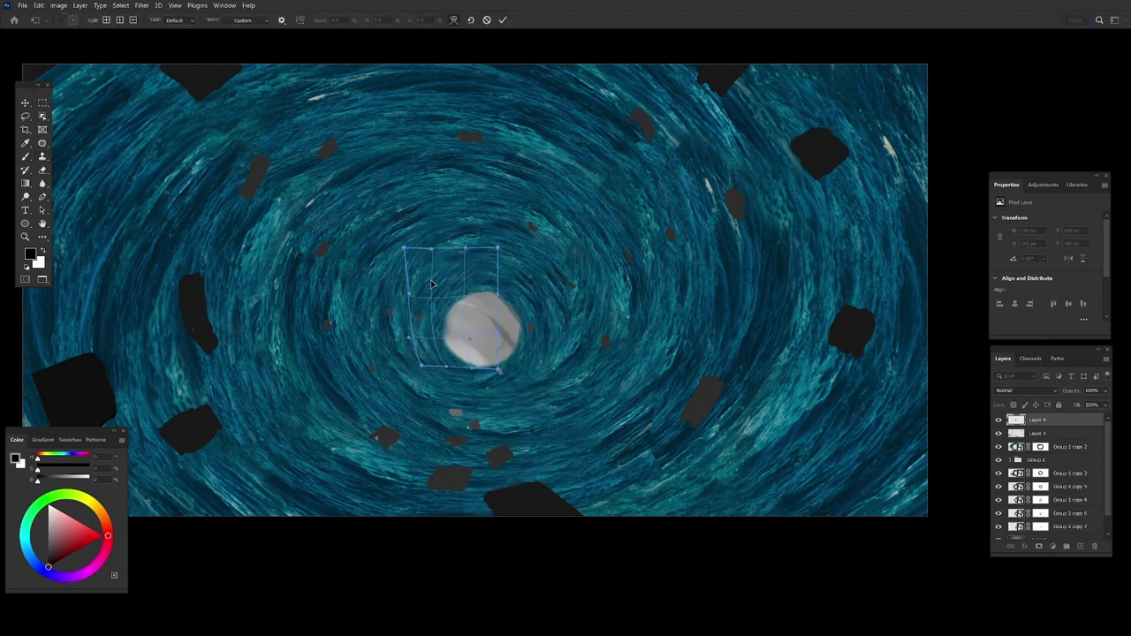
{"action": "key", "text": "e"}
Paste the artwork onto new Layer 5 and rotate it slightly.
{"action": "key", "text": "ctrl+v"}
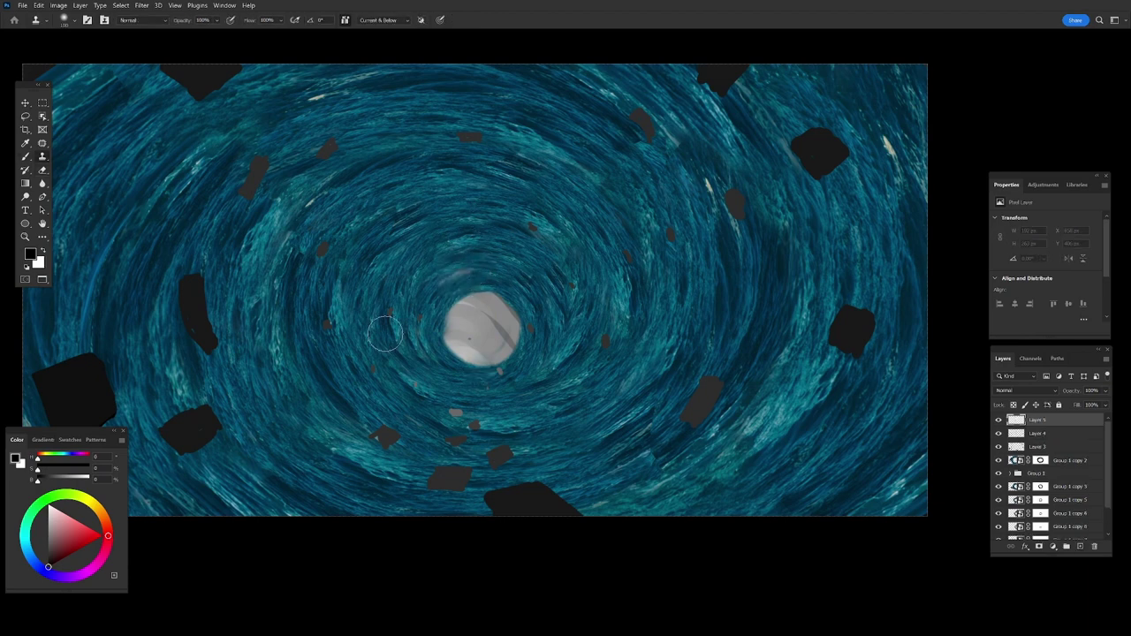
{"action": "key", "text": "ctrl+t"}
{"action": "mouse_move", "coordinate": [531, 240]}
{"action": "left_mouse_down"}
{"action": "mouse_move", "coordinate": [520, 218]}
{"action": "mouse_move", "coordinate": [486, 237]}
{"action": "left_mouse_up"}
{"action": "key", "text": "Return"}
Zoom out and group Layer 3 with the Group 1 copies into Group 2.
{"action": "key", "text": "z"}
{"action": "left_click", "coordinate": [484, 354], "text": "alt"}
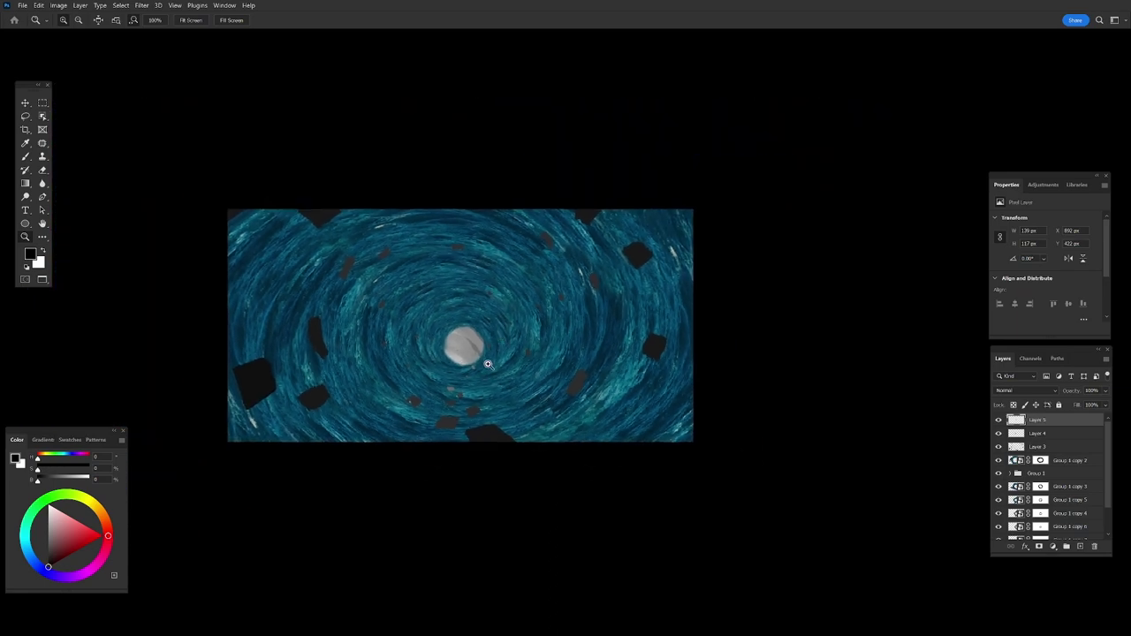
{"action": "left_click", "coordinate": [1038, 448]}
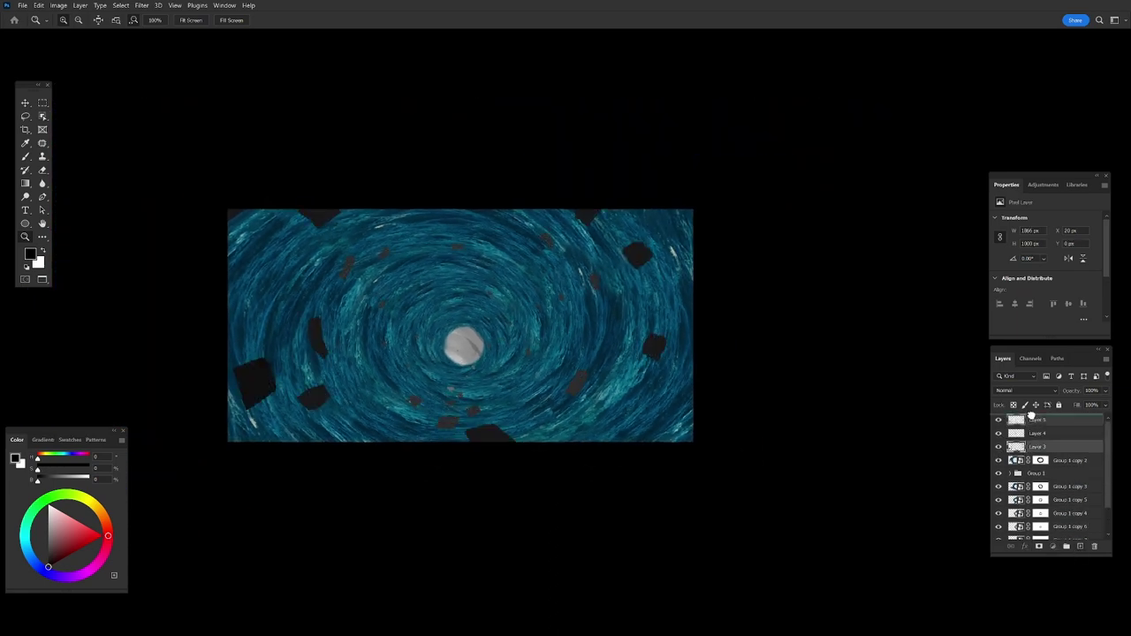
{"action": "key", "text": "ctrl+g"}
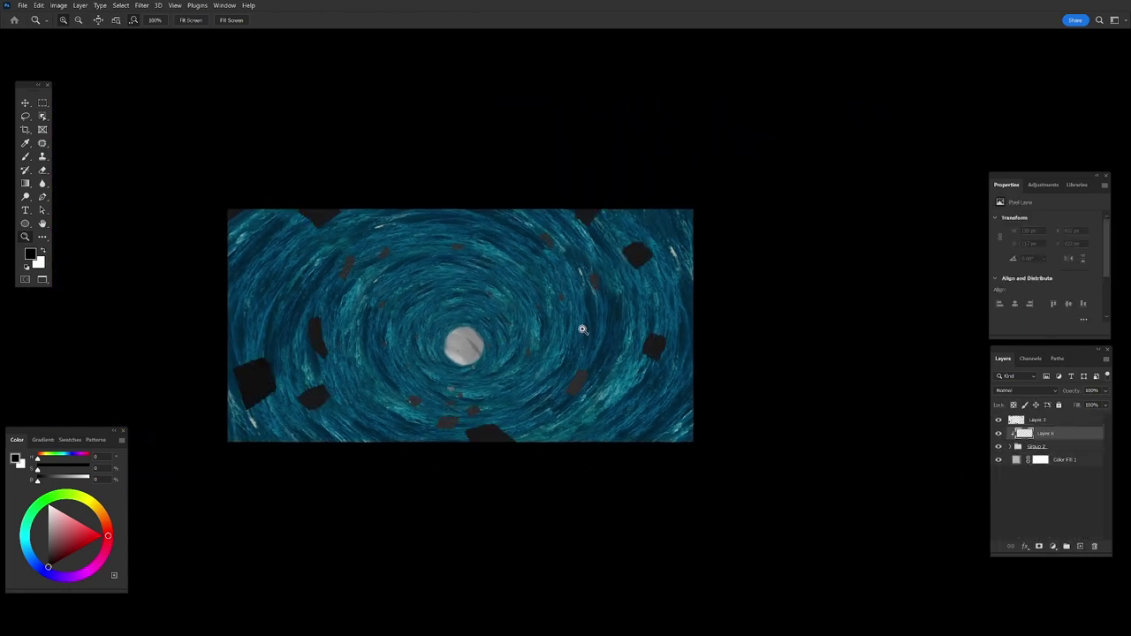
Paint the border teal on Layer 4 at Multiply with Blend If and 85% fill, and erase it partly.
{"action": "key", "text": "b"}
{"action": "left_click", "coordinate": [639, 253], "text": "alt"}
{"action": "mouse_move", "coordinate": [331, 404]}
{"action": "left_mouse_down"}
{"action": "mouse_move", "coordinate": [220, 253]}
{"action": "mouse_move", "coordinate": [281, 431]}
{"action": "left_mouse_up"}
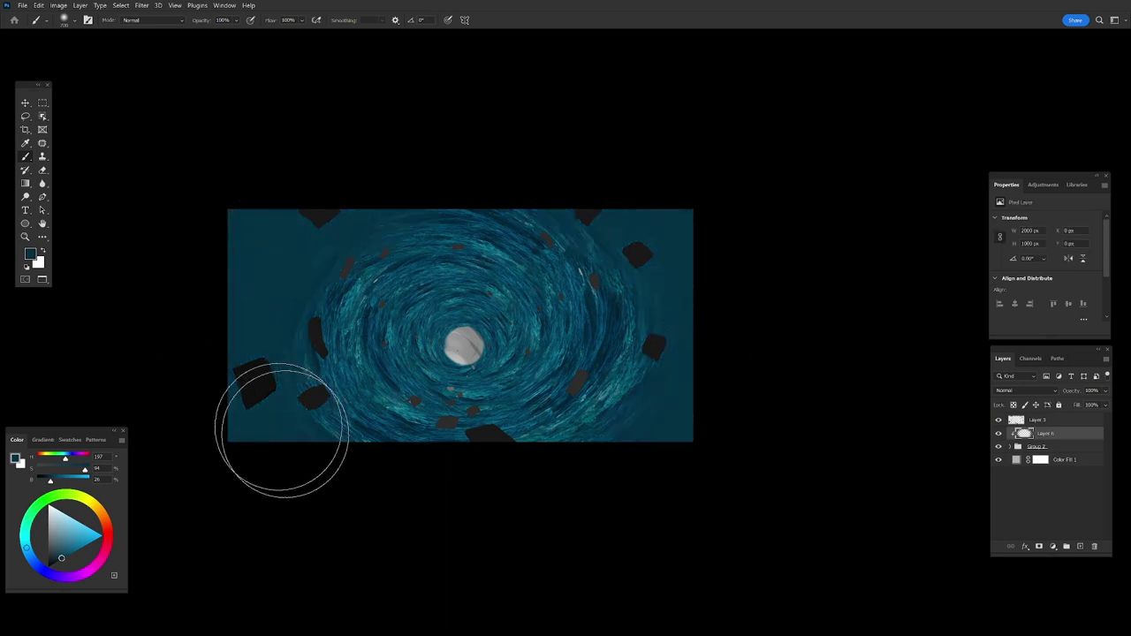
{"action": "left_click", "coordinate": [1026, 390]}
{"action": "left_click", "coordinate": [1026, 387]}
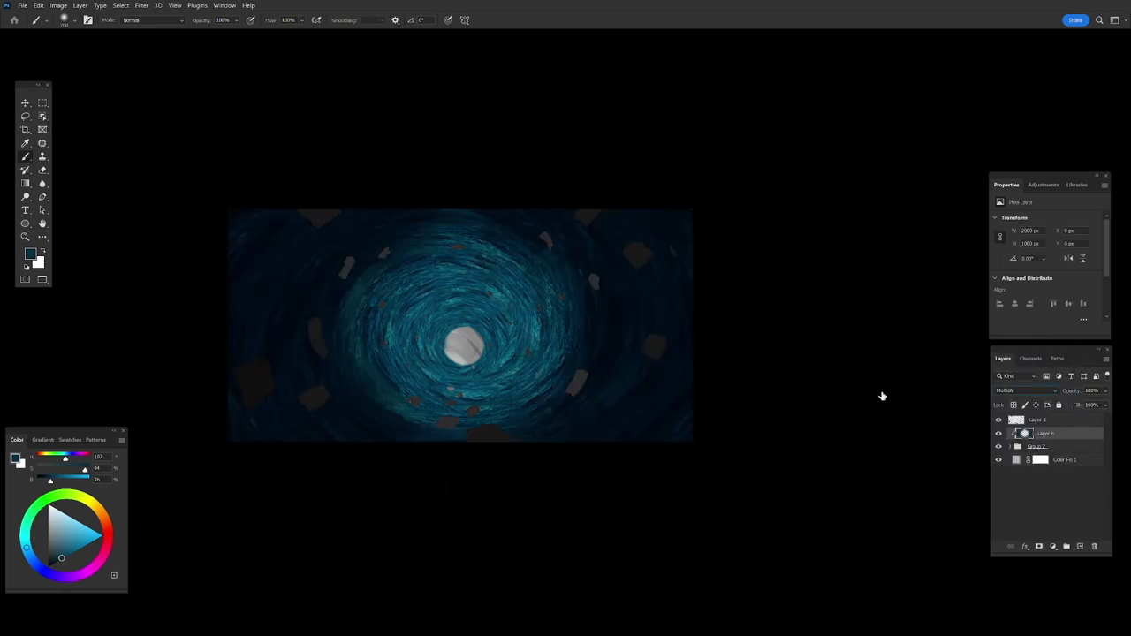
{"action": "double_click", "coordinate": [1070, 434]}
{"action": "left_click_drag", "start_coordinate": [884, 211], "coordinate": [794, 212]}
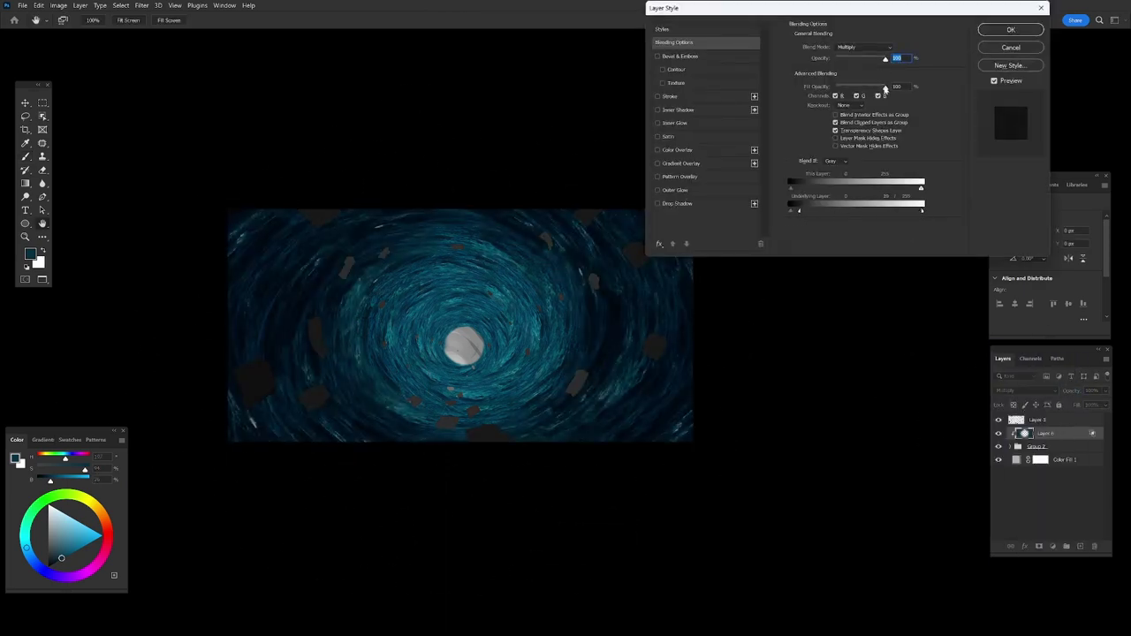
{"action": "left_click_drag", "start_coordinate": [885, 88], "coordinate": [878, 89]}
{"action": "key", "text": "Return"}
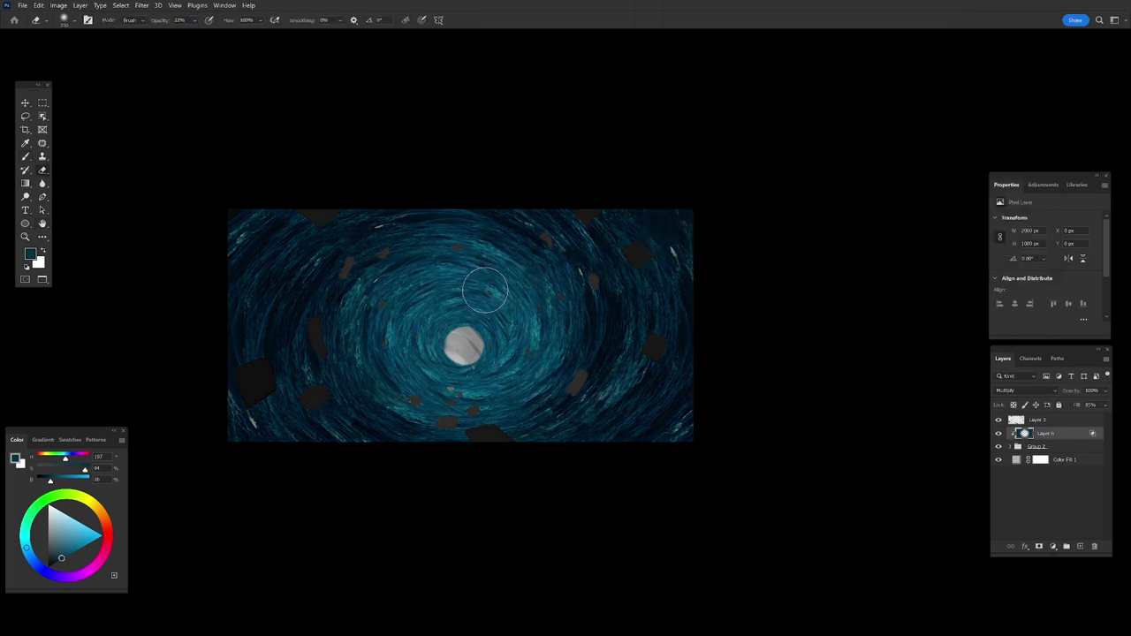
{"action": "left_click_drag", "start_coordinate": [556, 243], "coordinate": [470, 392]}
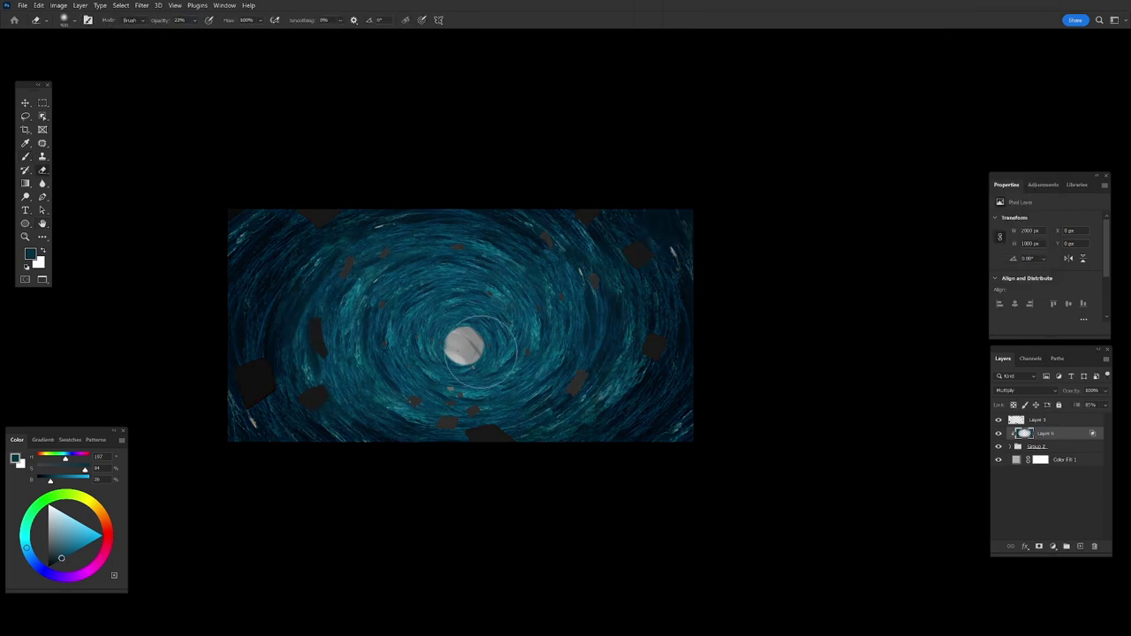
{"action": "key", "text": "b"}
Paint a clipped light-blue patch on Layer 7 at 48% opacity, with Color Balance shifted toward blue.
{"action": "key", "text": "ctrl+shift+alt+n"}
{"action": "left_click", "coordinate": [539, 327], "text": "alt"}
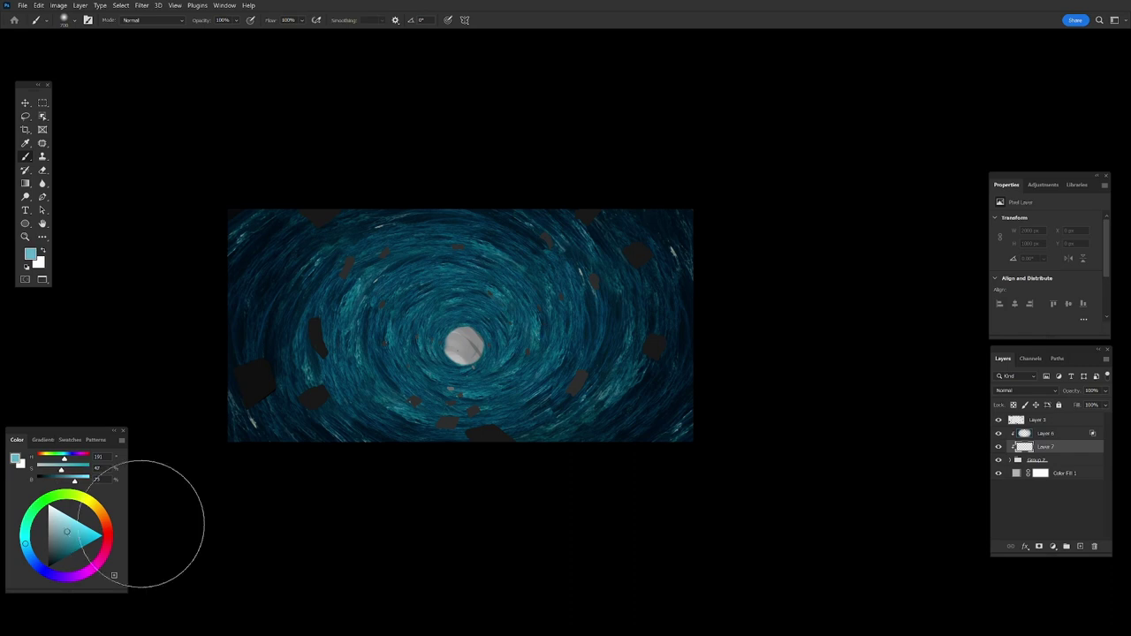
{"action": "left_click_drag", "start_coordinate": [464, 315], "coordinate": [456, 336]}
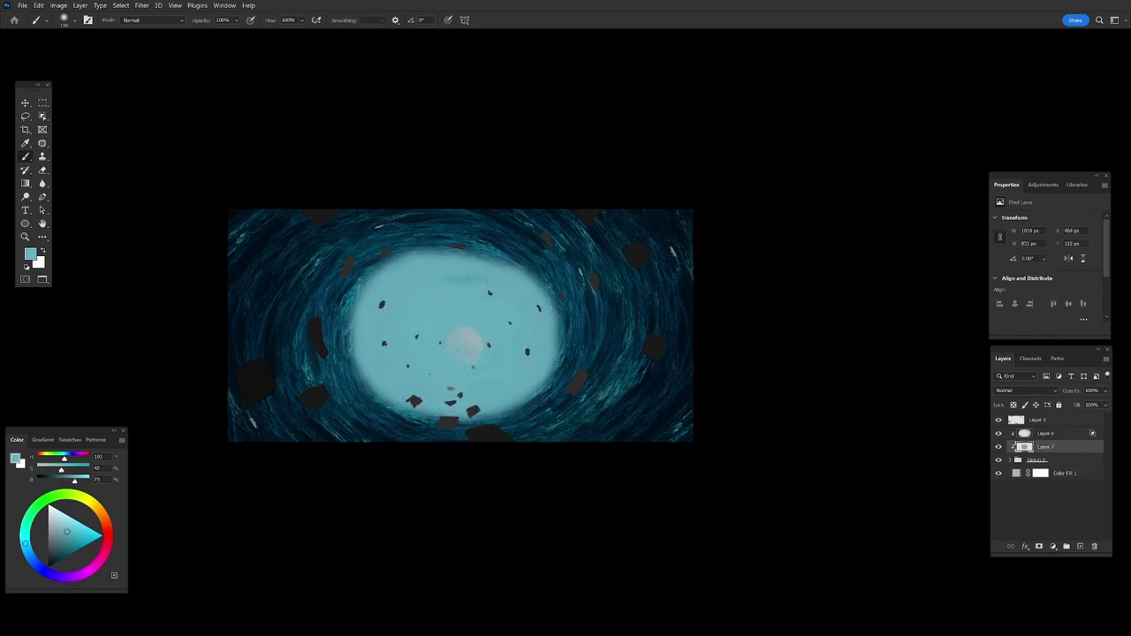
{"action": "left_click", "coordinate": [1025, 391]}
{"action": "left_click", "coordinate": [1017, 440]}
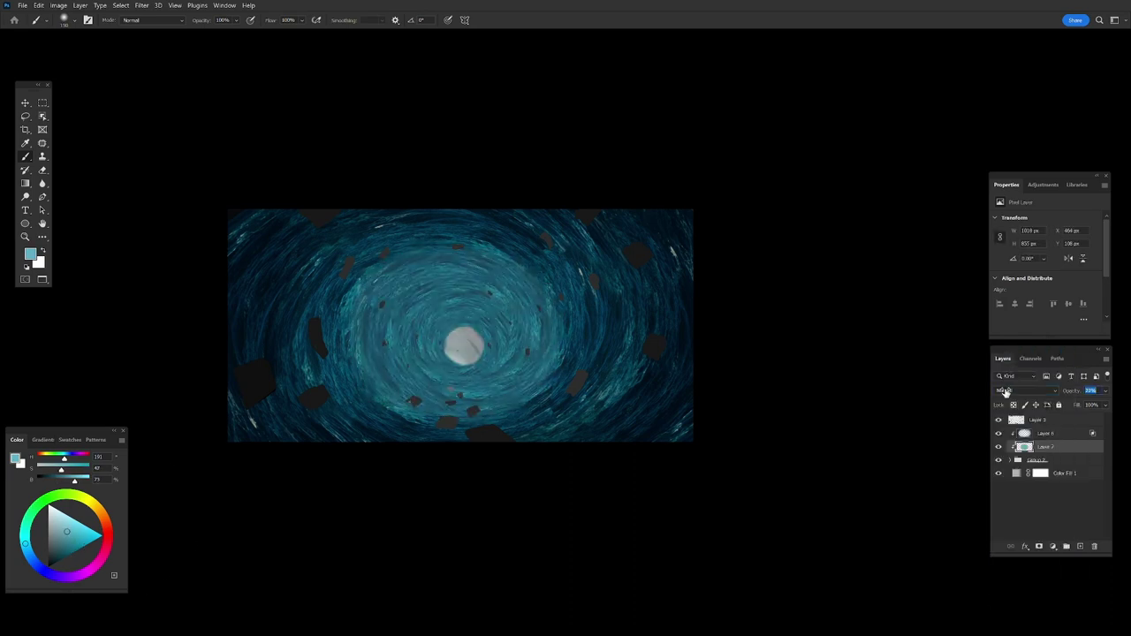
{"action": "double_click", "coordinate": [1074, 446]}
{"action": "left_click_drag", "start_coordinate": [875, 59], "coordinate": [860, 60]}
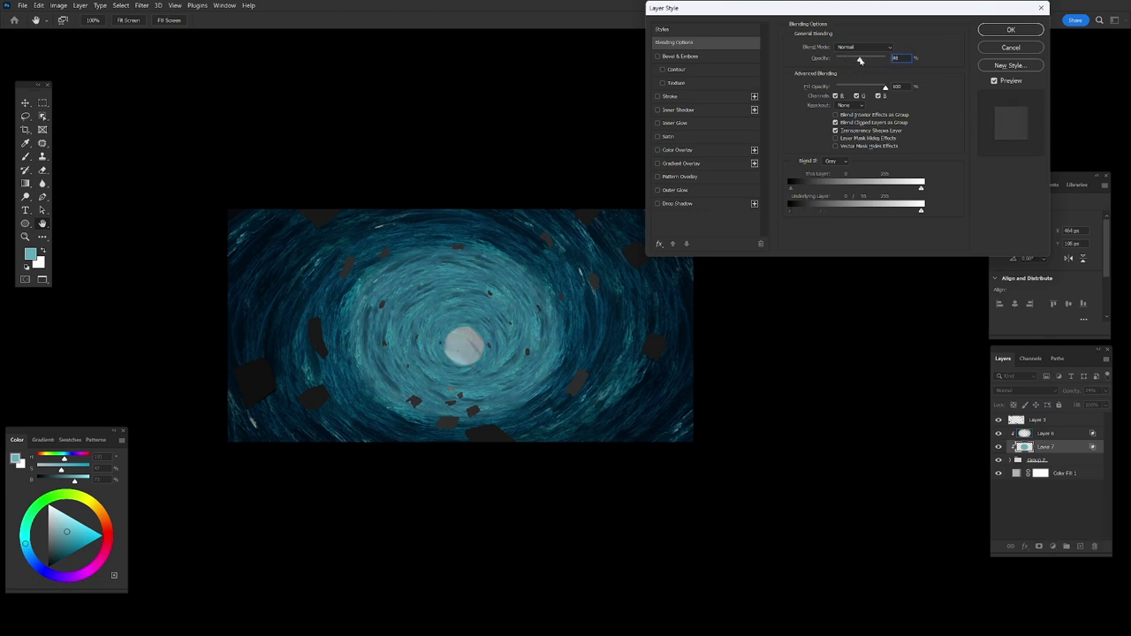
{"action": "key", "text": "Return"}
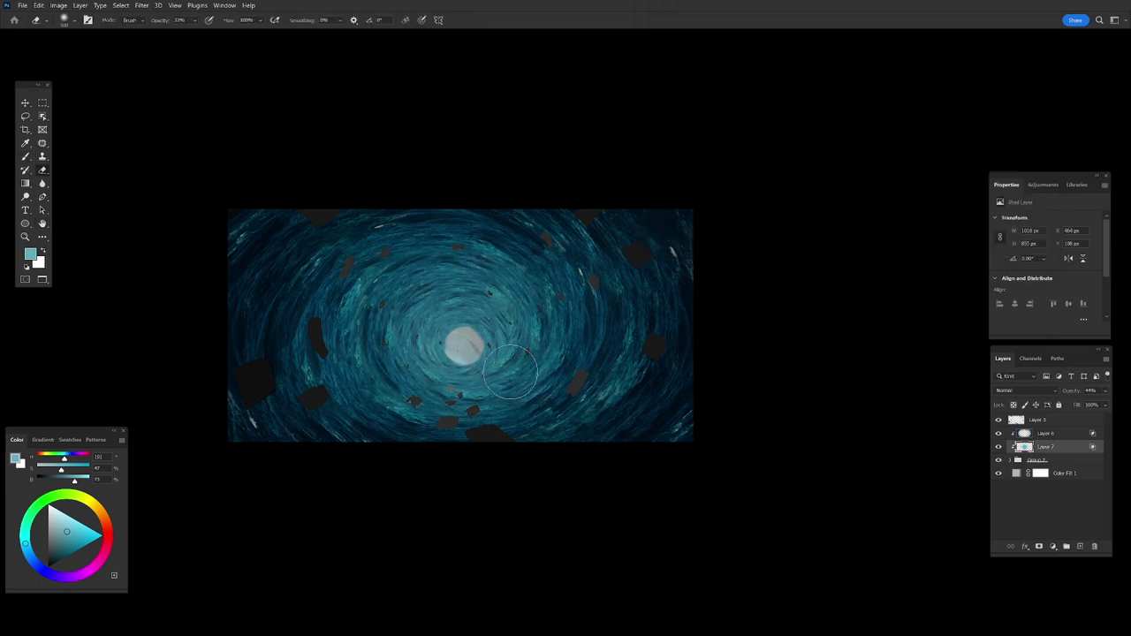
{"action": "key", "text": "ctrl+b"}
{"action": "left_click_drag", "start_coordinate": [535, 138], "coordinate": [543, 139]}
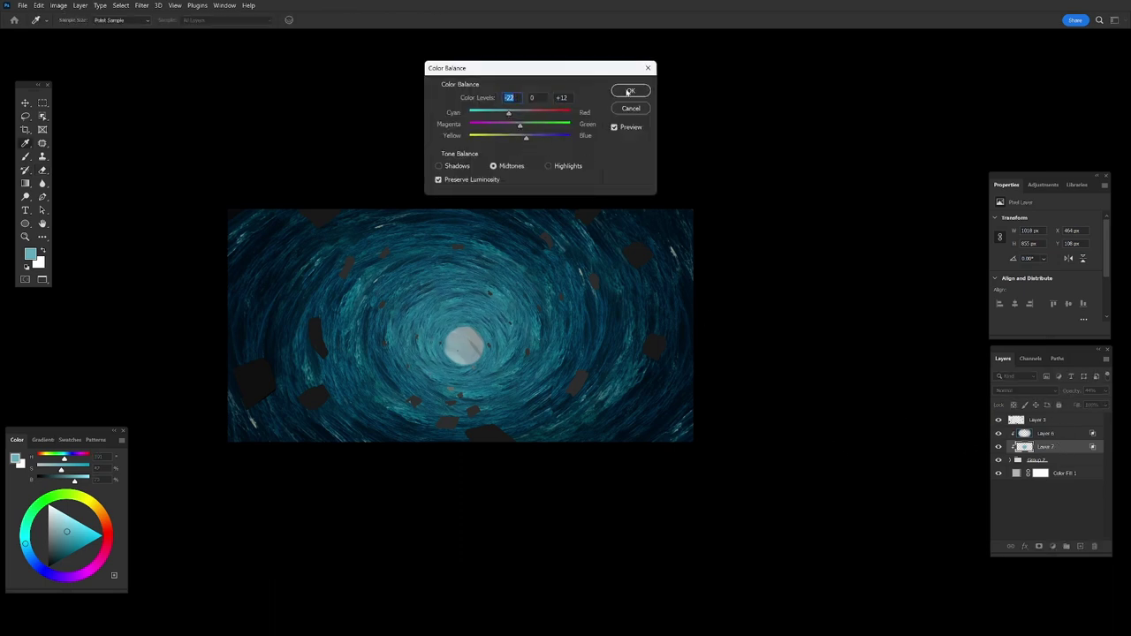
{"action": "left_click", "coordinate": [629, 92]}
Paint a white Overlay glow at the tunnel centre with Blend If, then partly erase it.
{"action": "key", "text": "b"}
{"action": "key", "text": "x"}
{"action": "left_click_drag", "start_coordinate": [446, 335], "coordinate": [495, 371]}
{"action": "left_click", "coordinate": [1027, 390]}
{"action": "left_click", "coordinate": [1016, 469]}
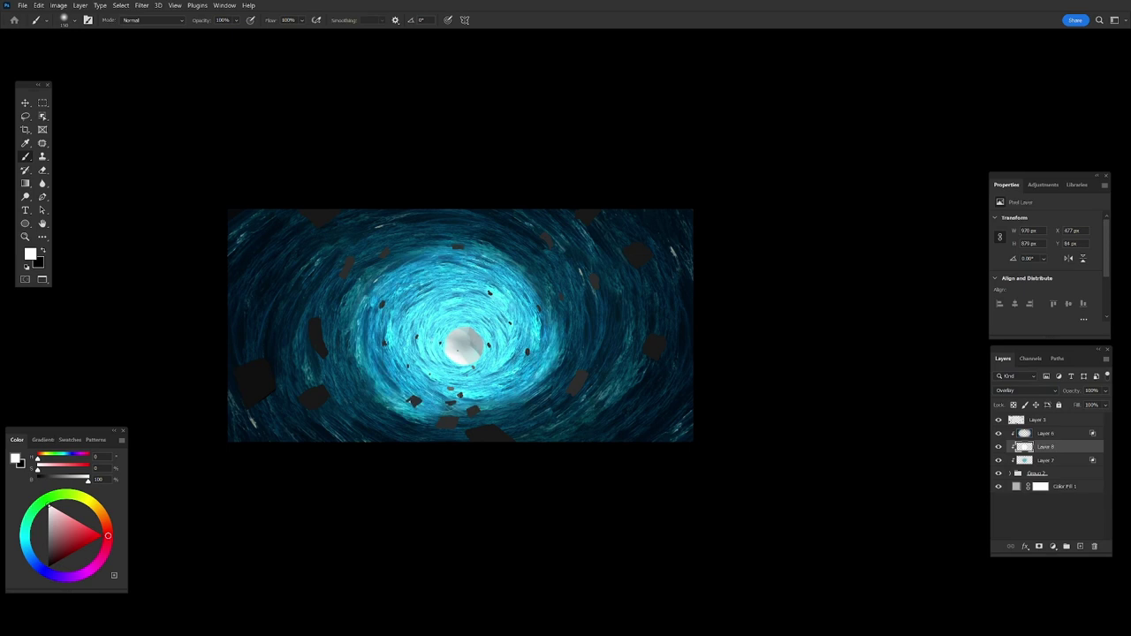
{"action": "double_click", "coordinate": [1082, 447]}
{"action": "left_click_drag", "start_coordinate": [791, 211], "coordinate": [800, 210]}
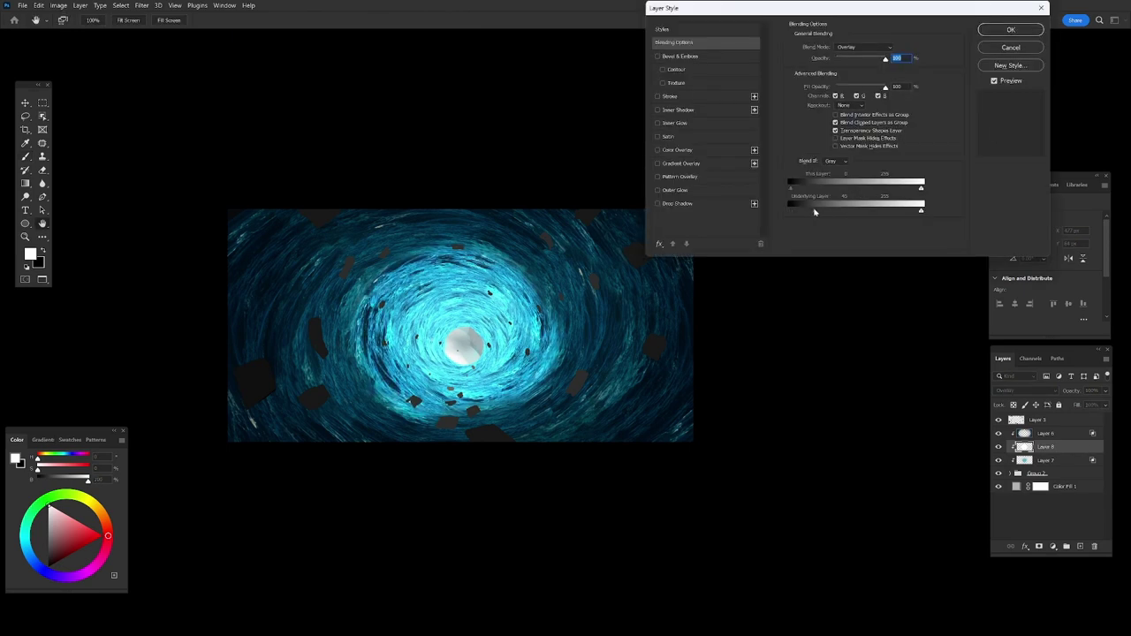
{"action": "key", "text": "Return"}
{"action": "key", "text": "e"}
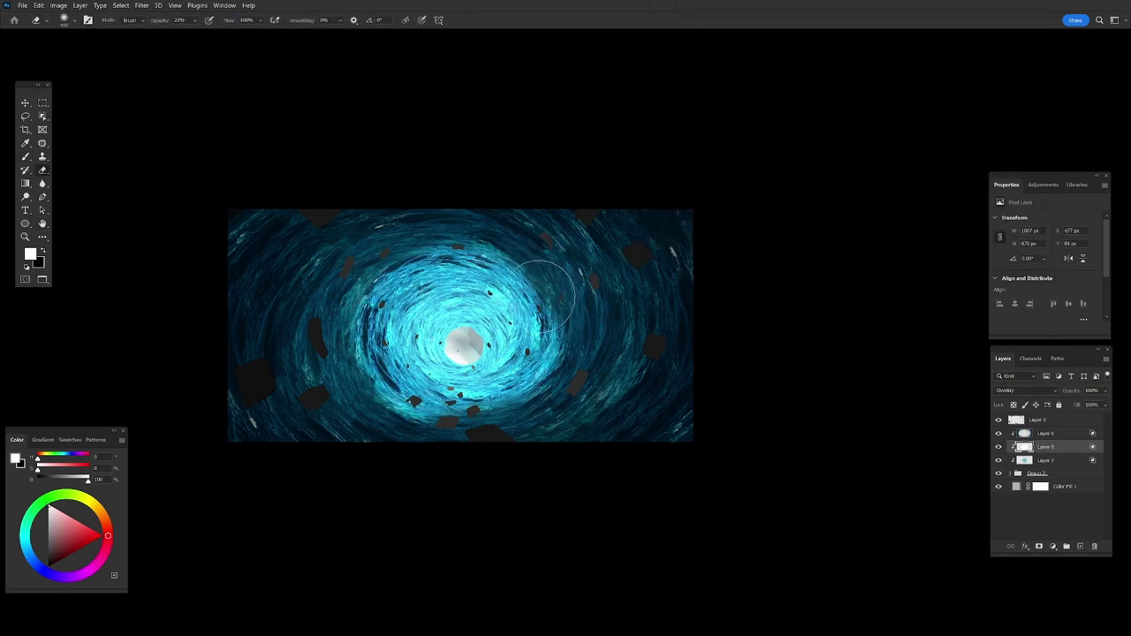
{"action": "mouse_move", "coordinate": [539, 291]}
{"action": "left_mouse_down"}
{"action": "mouse_move", "coordinate": [389, 389]}
{"action": "mouse_move", "coordinate": [458, 247]}
{"action": "mouse_move", "coordinate": [483, 355]}
{"action": "left_mouse_up"}
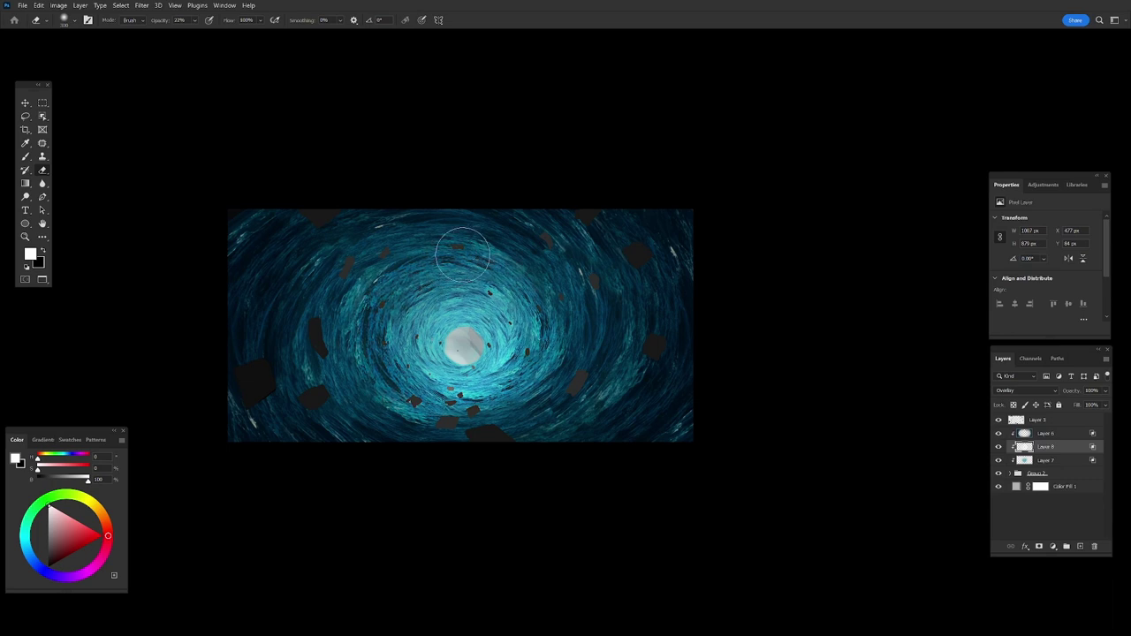
{"action": "left_click", "coordinate": [999, 447]}
Add another new layer and open the brush presets.
{"action": "left_click", "coordinate": [1080, 546]}
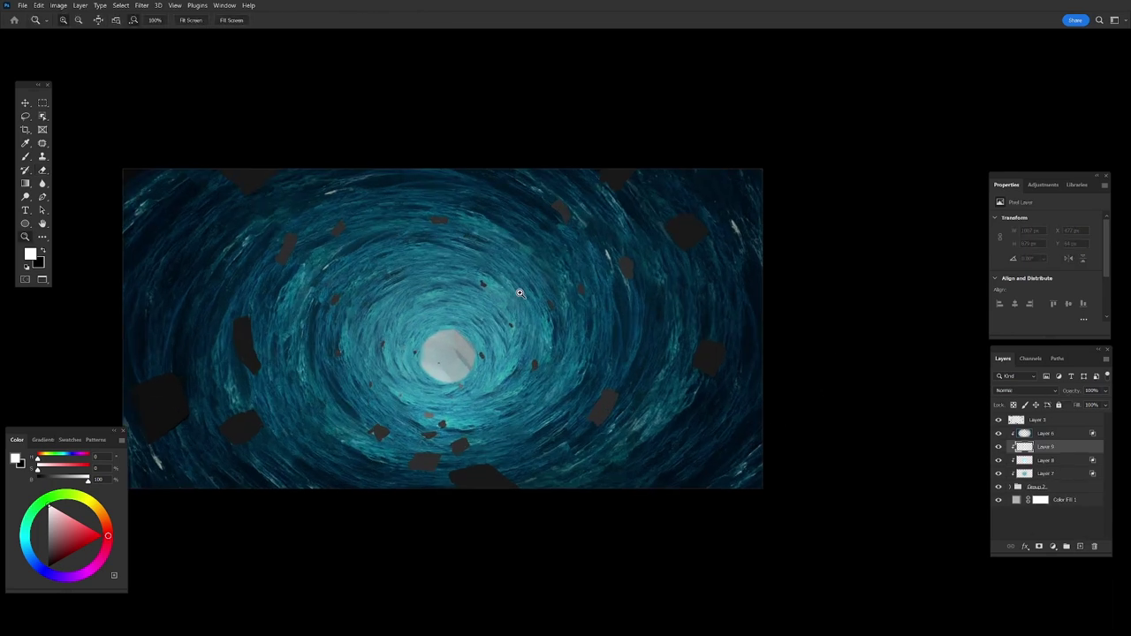
{"action": "key", "text": "b"}
{"action": "scroll", "coordinate": [495, 336], "scroll_direction": "up", "scroll_amount": 3, "text": "alt"}
{"action": "right_click", "coordinate": [537, 305]}
Paint two white streaks by the glow in Overlay, limit them to bright areas, and partly erase them.
{"action": "double_click", "coordinate": [871, 439]}
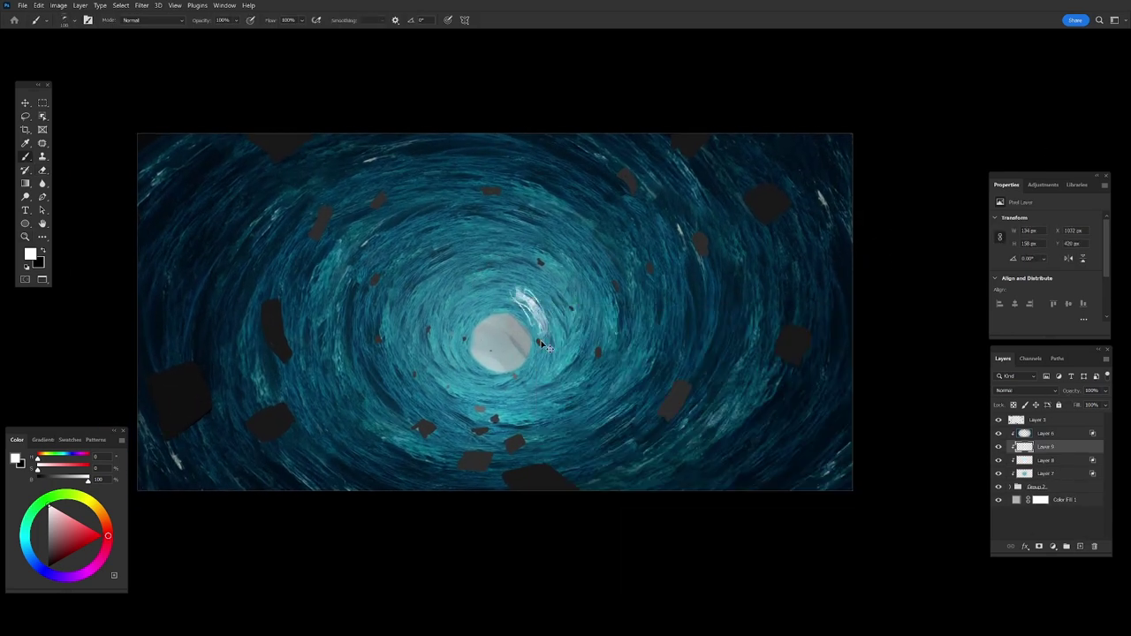
{"action": "left_click_drag", "start_coordinate": [511, 292], "coordinate": [536, 315]}
{"action": "left_click_drag", "start_coordinate": [529, 253], "coordinate": [581, 320]}
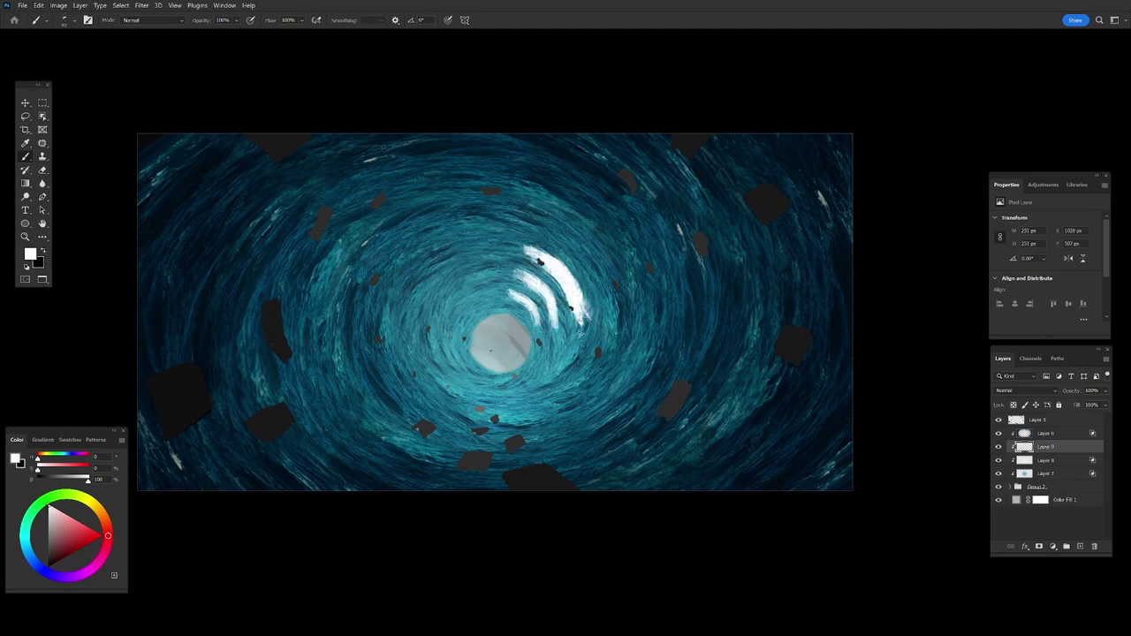
{"action": "left_click", "coordinate": [1026, 390]}
{"action": "left_click", "coordinate": [1030, 484]}
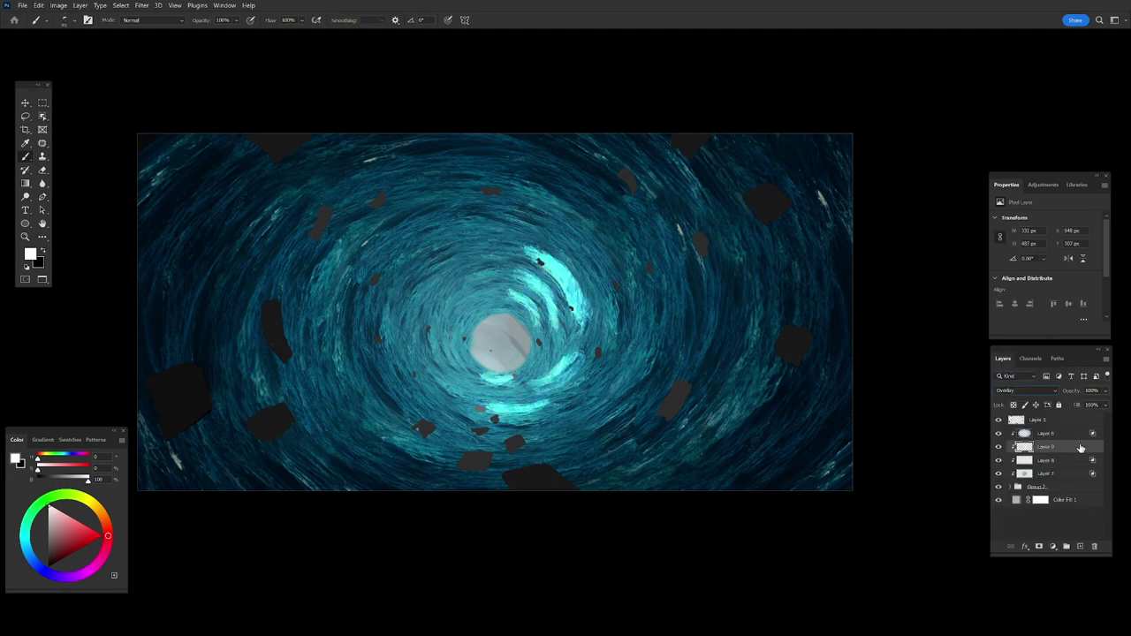
{"action": "double_click", "coordinate": [1070, 446]}
{"action": "left_click_drag", "start_coordinate": [921, 211], "coordinate": [885, 211]}
{"action": "key", "text": "Return"}
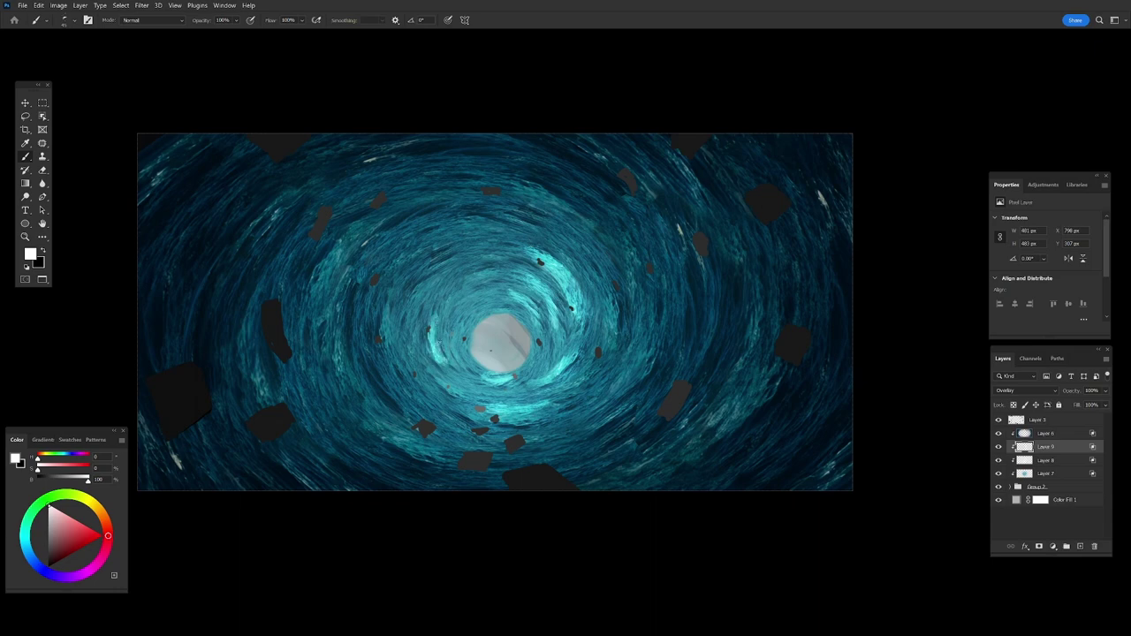
{"action": "key", "text": "e"}
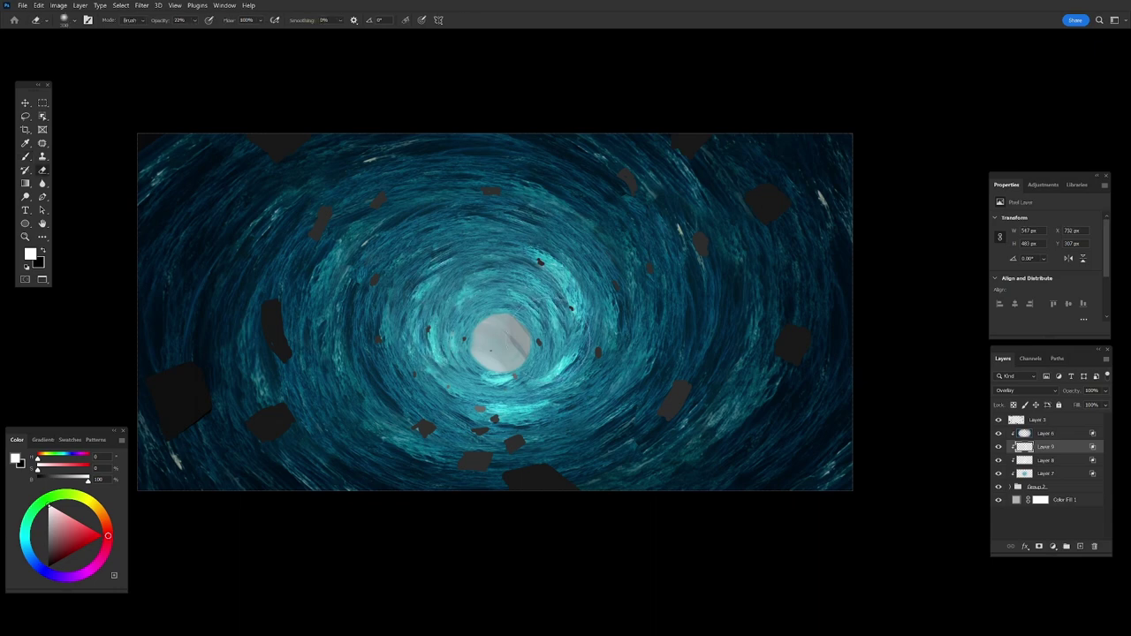
{"action": "left_click_drag", "start_coordinate": [428, 336], "coordinate": [557, 353]}
On a new layer, paint four white splash streaks around the tunnel.
{"action": "left_click", "coordinate": [1080, 546]}
{"action": "key", "text": "b"}
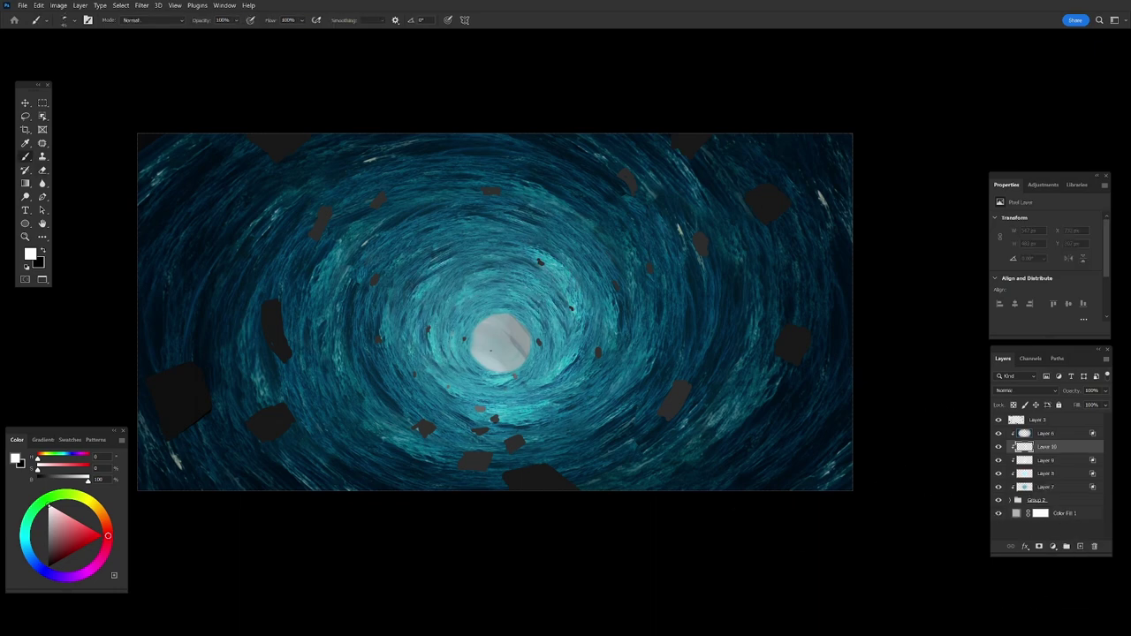
{"action": "scroll", "coordinate": [520, 341], "scroll_direction": "up", "scroll_amount": 1}
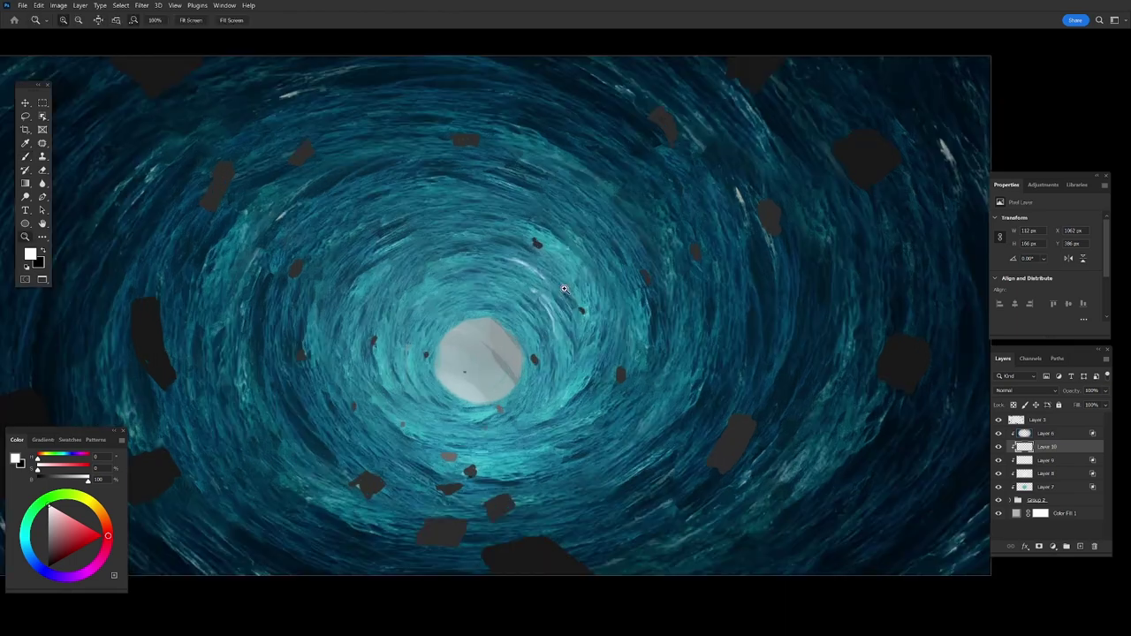
{"action": "scroll", "coordinate": [519, 341], "scroll_direction": "up", "scroll_amount": 1}
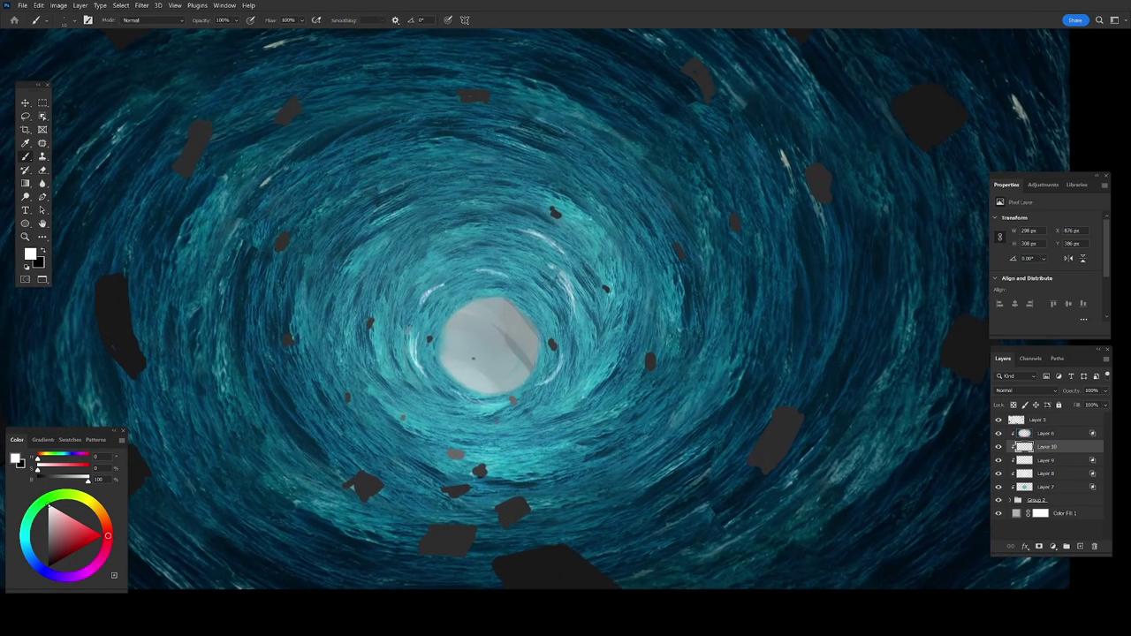
{"action": "left_click_drag", "start_coordinate": [415, 228], "coordinate": [387, 272]}
{"action": "left_click_drag", "start_coordinate": [370, 305], "coordinate": [402, 378]}
{"action": "left_click_drag", "start_coordinate": [561, 409], "coordinate": [486, 429]}
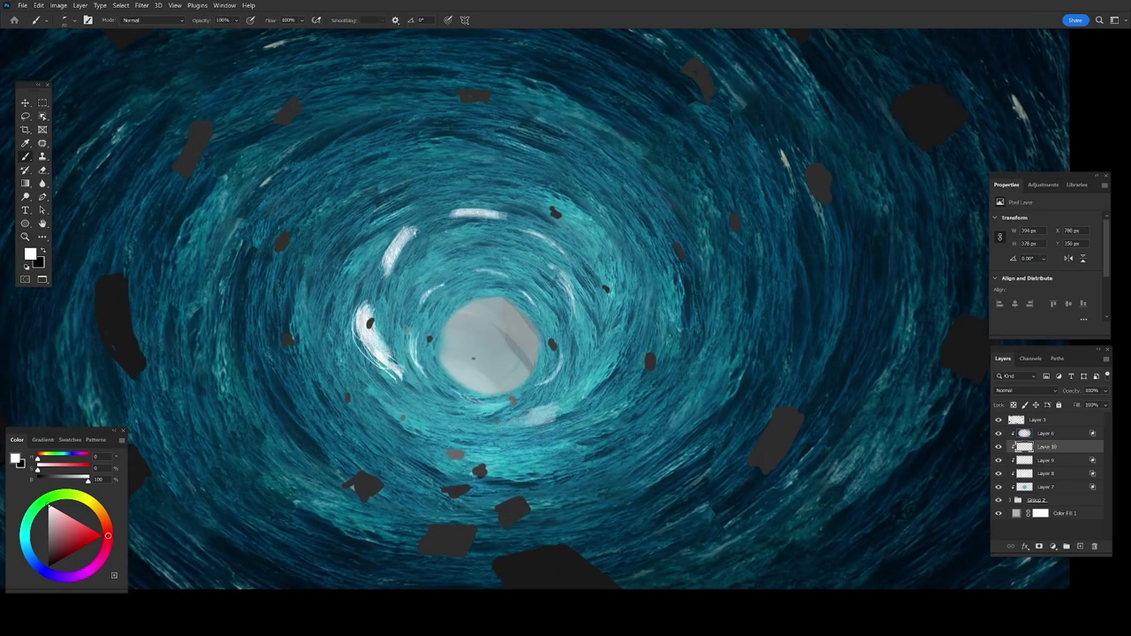
{"action": "left_click_drag", "start_coordinate": [610, 272], "coordinate": [618, 371]}
Twirl the splash strokes and shrink them toward the tunnel centre.
{"action": "left_click", "coordinate": [140, 8]}
{"action": "left_click", "coordinate": [292, 202]}
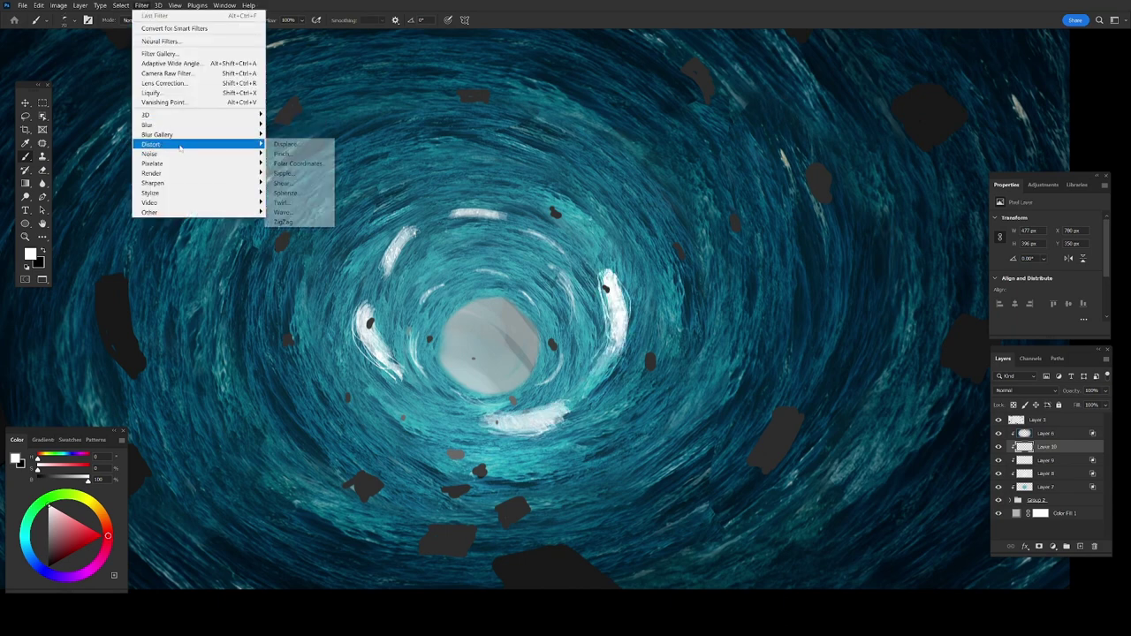
{"action": "key", "text": "Return"}
{"action": "key", "text": "ctrl+t"}
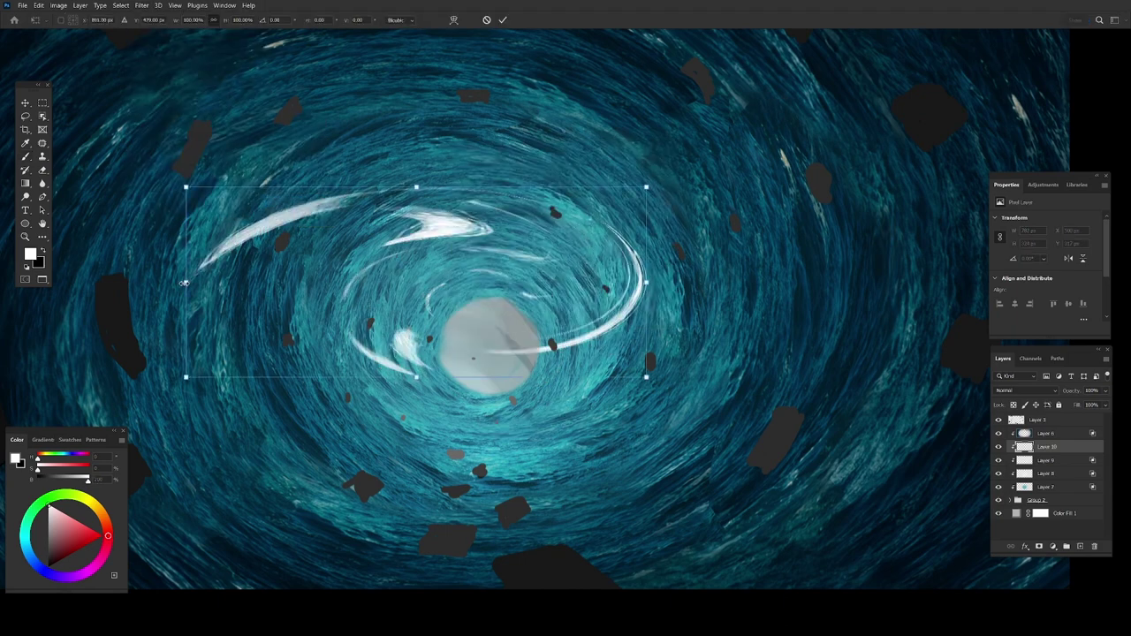
{"action": "mouse_move", "coordinate": [182, 186]}
{"action": "left_mouse_down"}
{"action": "mouse_move", "coordinate": [348, 265]}
{"action": "mouse_move", "coordinate": [384, 393]}
{"action": "left_mouse_up"}
{"action": "key", "text": "Return"}
Lasso the top stroke near the centre and duplicate-transform a copy of it.
{"action": "key", "text": "l"}
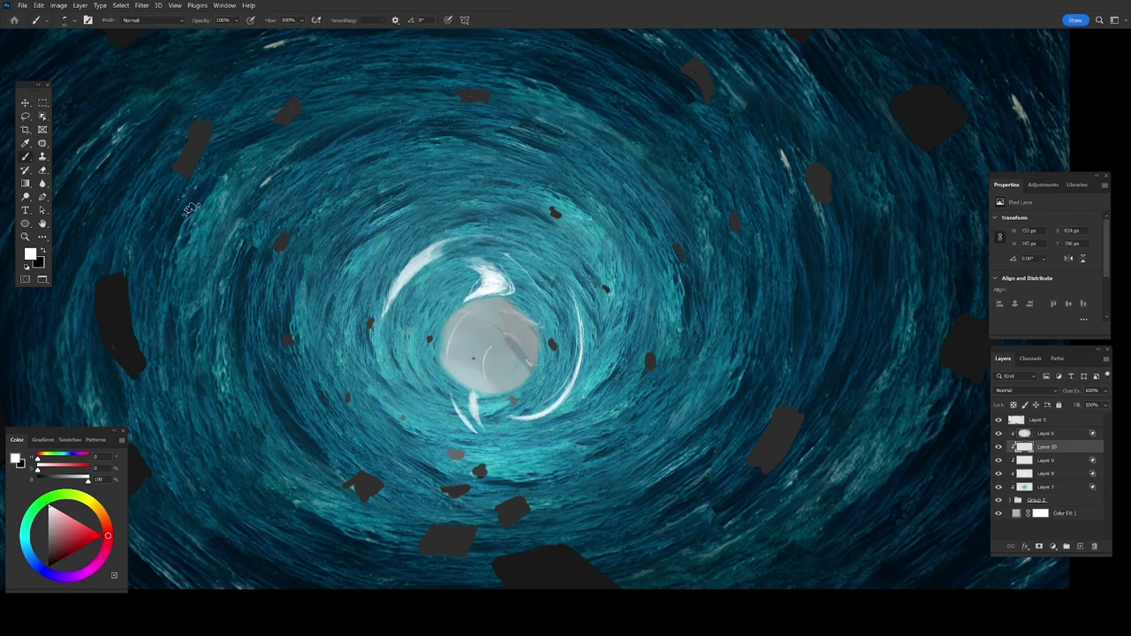
{"action": "mouse_move", "coordinate": [477, 256]}
{"action": "left_mouse_down"}
{"action": "mouse_move", "coordinate": [517, 275]}
{"action": "mouse_move", "coordinate": [398, 400]}
{"action": "left_mouse_up"}
{"action": "key", "text": "ctrl+alt+t"}
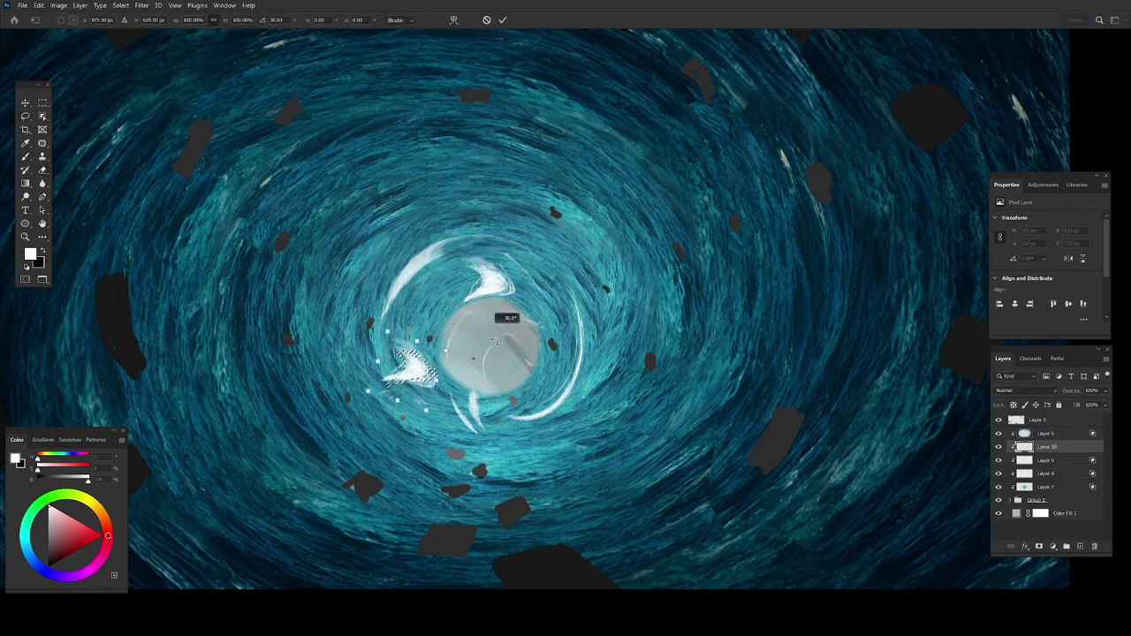
{"action": "key", "text": "Return"}
{"action": "key", "text": "ctrl+d"}
{"action": "key", "text": "b"}
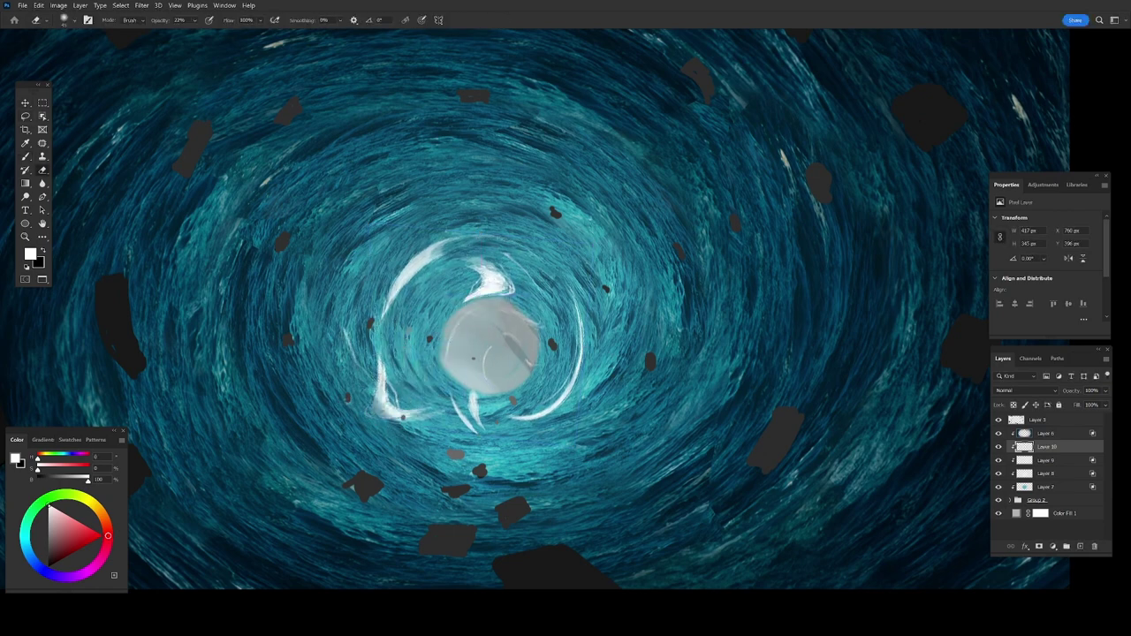
{"action": "key", "text": "ctrl+minus"}
Warp the thin white stroke right of the centre into a curve.
{"action": "key", "text": "l"}
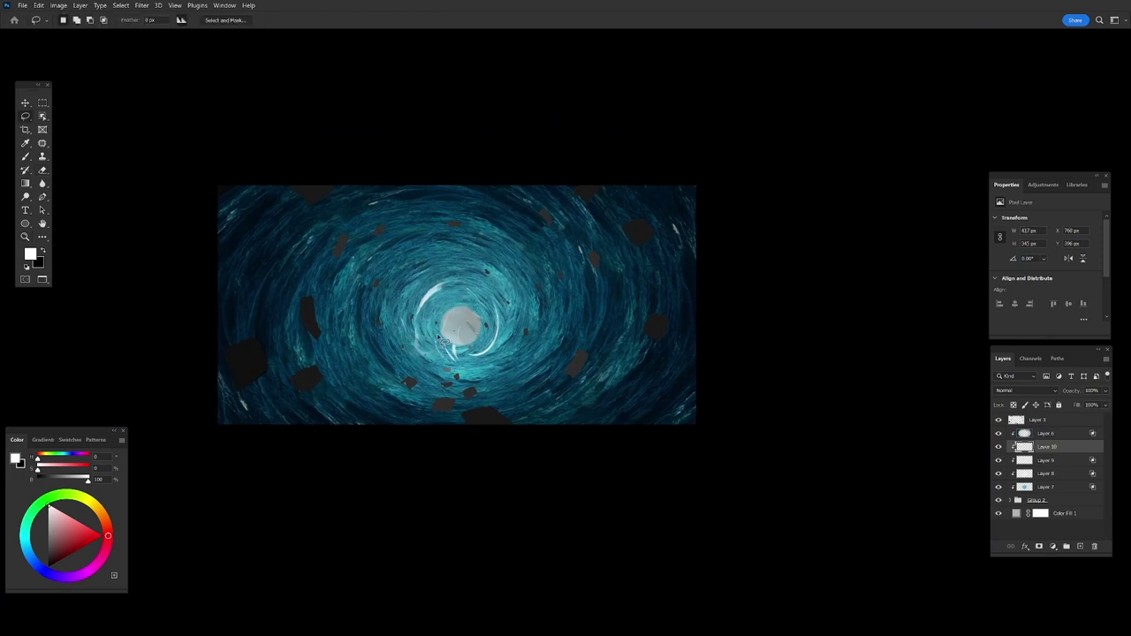
{"action": "left_click_drag", "start_coordinate": [486, 288], "coordinate": [495, 365]}
{"action": "key", "text": "ctrl+t"}
{"action": "right_click", "coordinate": [483, 339]}
{"action": "left_click", "coordinate": [521, 415]}
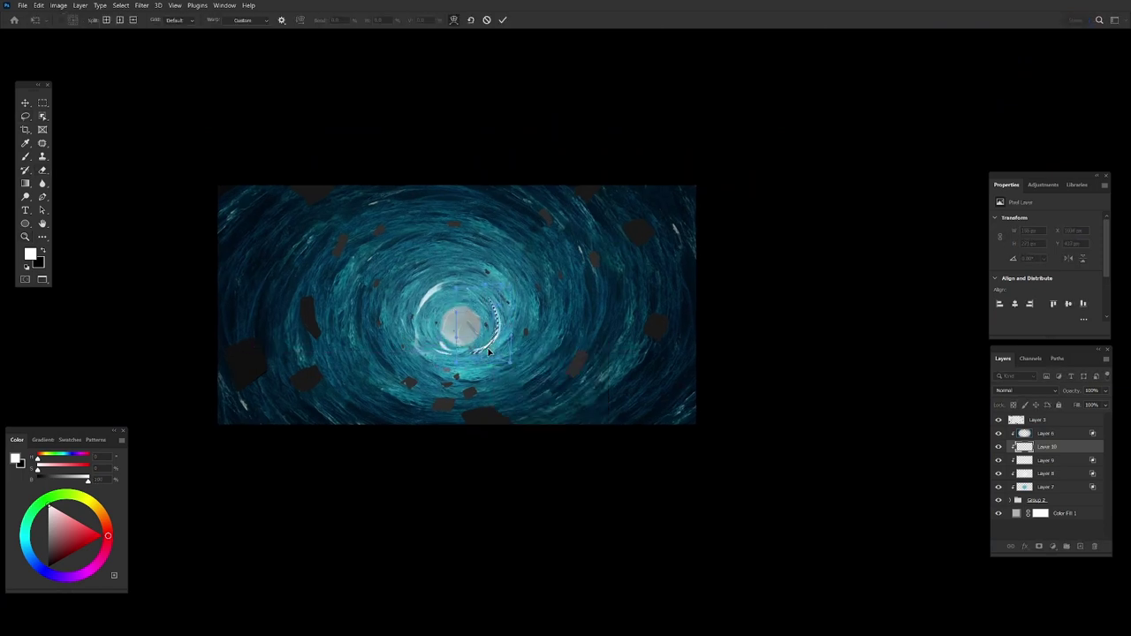
{"action": "key", "text": "Return"}
{"action": "key", "text": "b"}
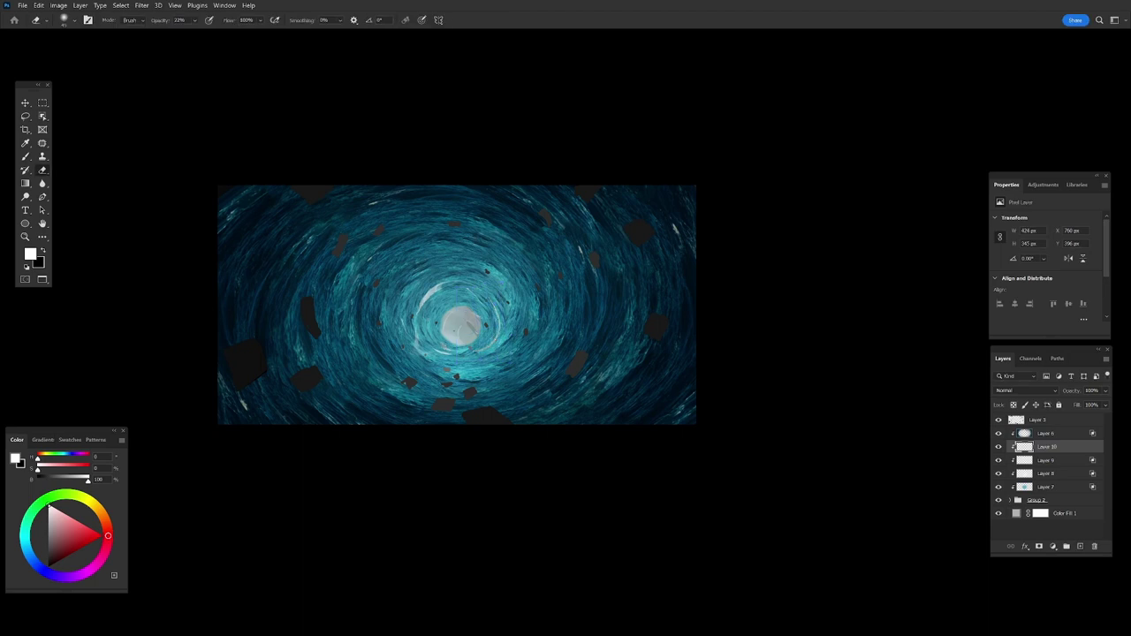
Duplicate the stroke layer and copy a bright arc near the centre onto its own resized layer.
{"action": "key", "text": "ctrl+j"}
{"action": "key", "text": "ctrl+t"}
{"action": "key", "text": "Return"}
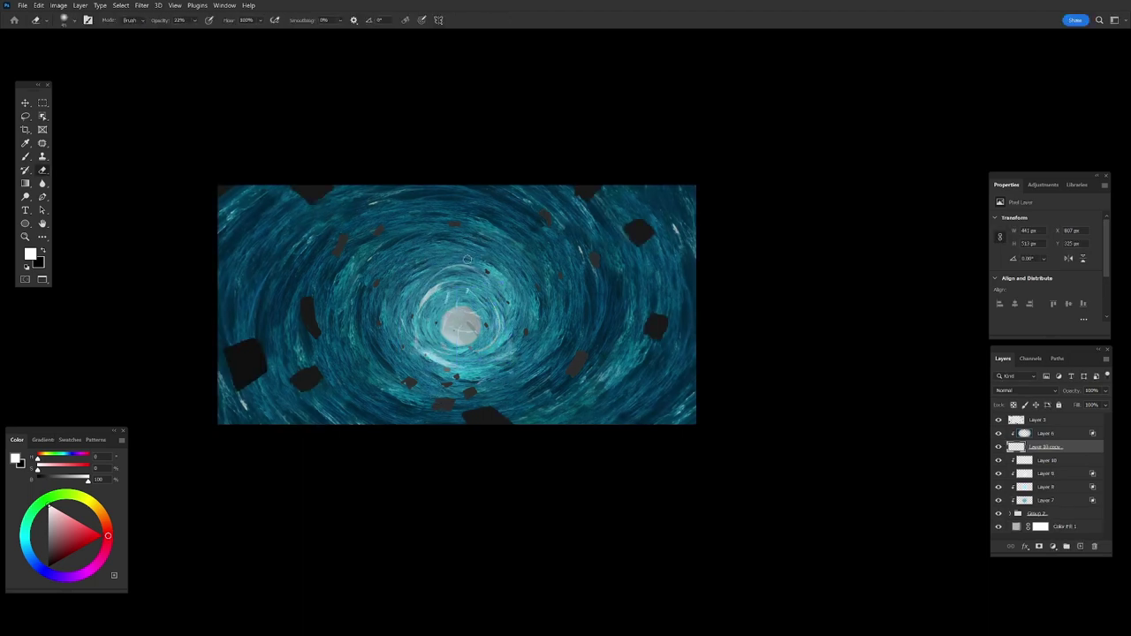
{"action": "key", "text": "l"}
{"action": "mouse_move", "coordinate": [495, 257]}
{"action": "left_mouse_down"}
{"action": "mouse_move", "coordinate": [452, 258]}
{"action": "mouse_move", "coordinate": [486, 248]}
{"action": "mouse_move", "coordinate": [500, 262]}
{"action": "left_mouse_up"}
{"action": "key", "text": "ctrl+j"}
{"action": "key", "text": "ctrl+t"}
{"action": "key", "text": "Return"}
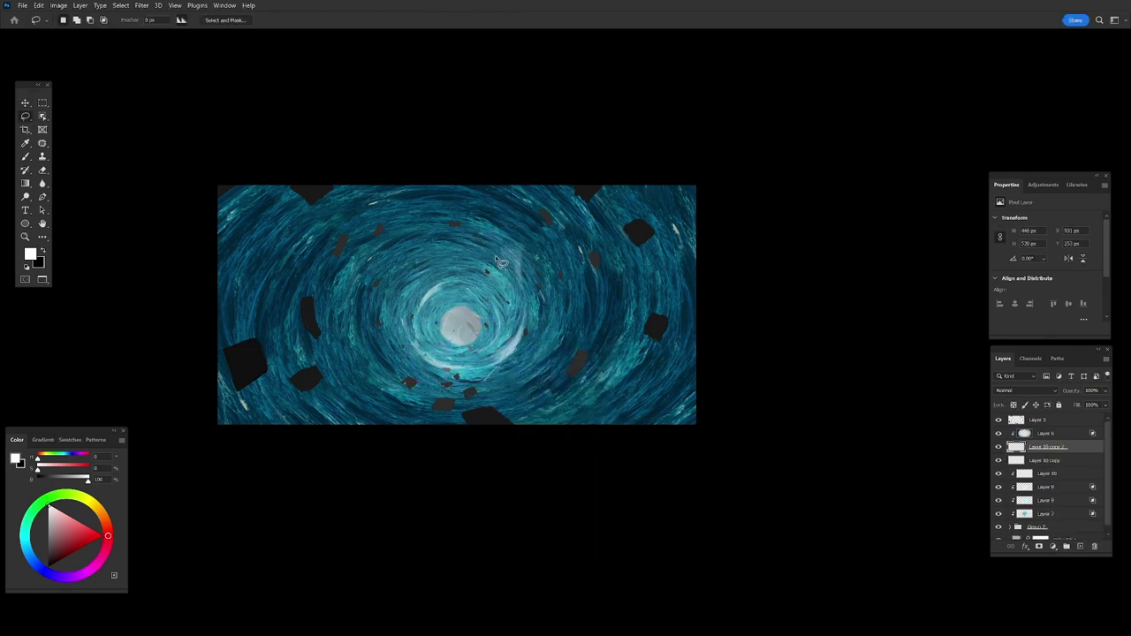
Add another arc copy rotated toward the tunnel top and clip the copies to the layer below.
{"action": "key", "text": "ctrl+j"}
{"action": "key", "text": "v"}
{"action": "key", "text": "ctrl+t"}
{"action": "left_click_drag", "start_coordinate": [513, 320], "coordinate": [504, 222]}
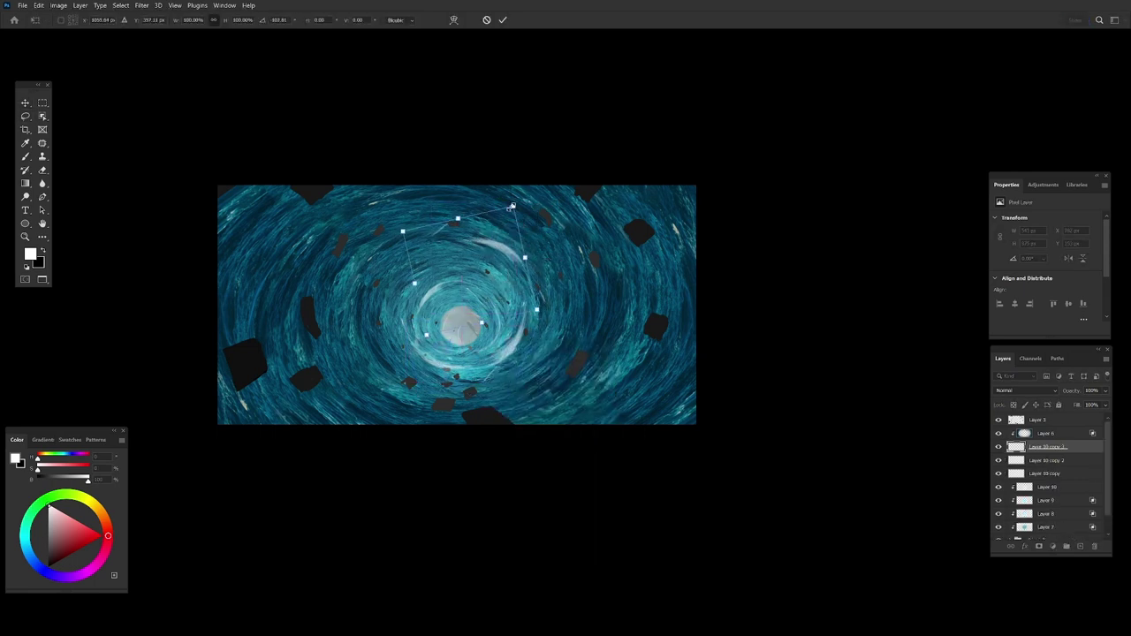
{"action": "key", "text": "Return"}
{"action": "key", "text": "e"}
{"action": "left_click", "coordinate": [1052, 474], "text": "shift"}
{"action": "key", "text": "ctrl+alt+g"}
{"action": "left_click", "coordinate": [1051, 449]}
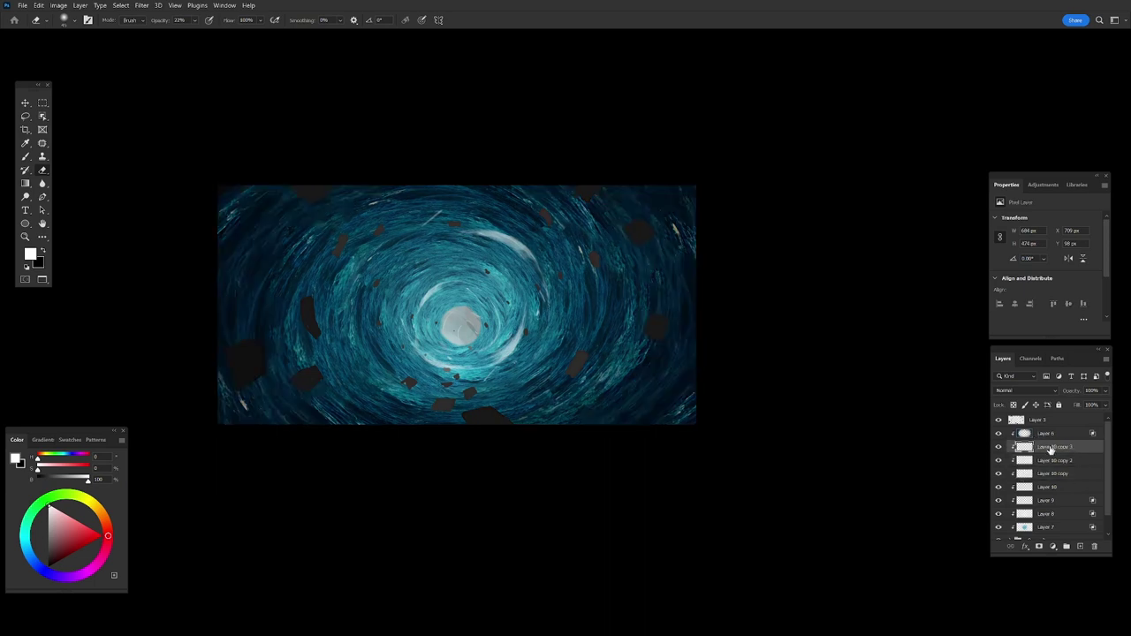
Set the third arc copy layer's blend mode to Overlay.
{"action": "left_click", "coordinate": [865, 47]}
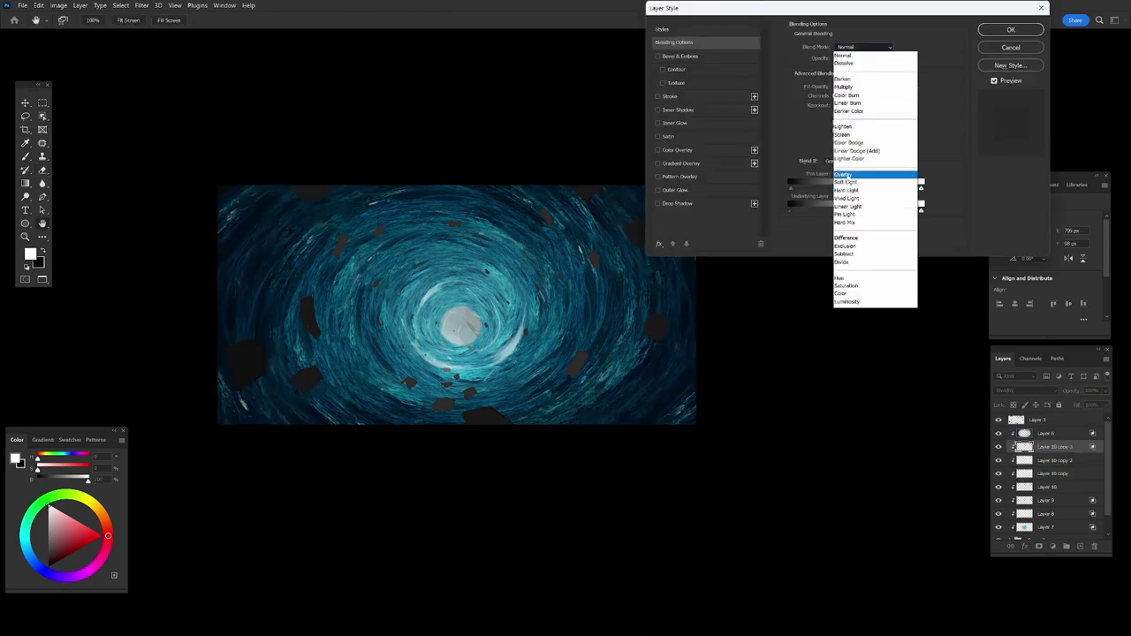
{"action": "left_click", "coordinate": [871, 174]}
{"action": "left_click", "coordinate": [1012, 29]}
{"action": "key", "text": "b"}
{"action": "left_click", "coordinate": [1052, 461]}
Set the second arc copy to Overlay and review its blending options.
{"action": "left_click", "coordinate": [1026, 390]}
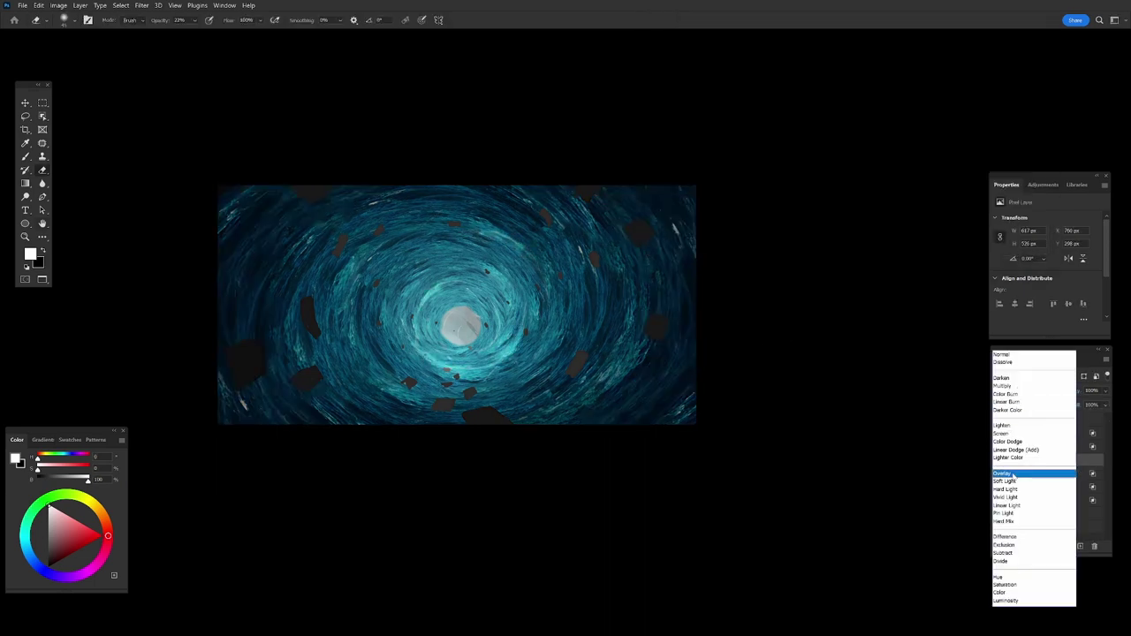
{"action": "left_click", "coordinate": [1025, 470]}
{"action": "double_click", "coordinate": [1082, 460]}
{"action": "key", "text": "Return"}
{"action": "key", "text": "b"}
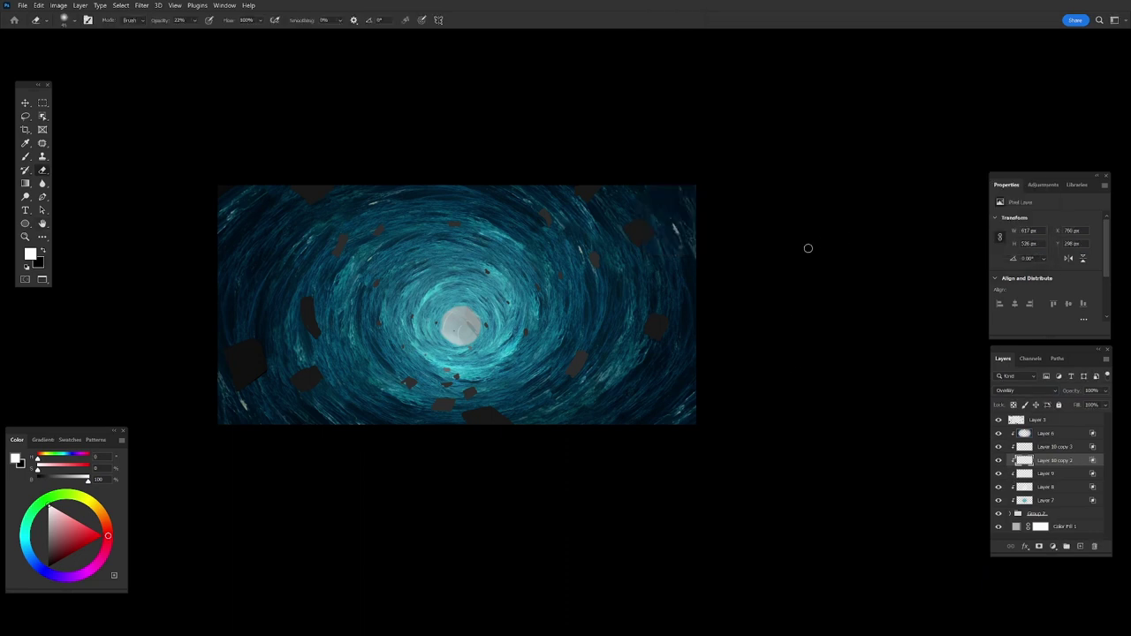
{"action": "left_click", "coordinate": [1025, 435]}
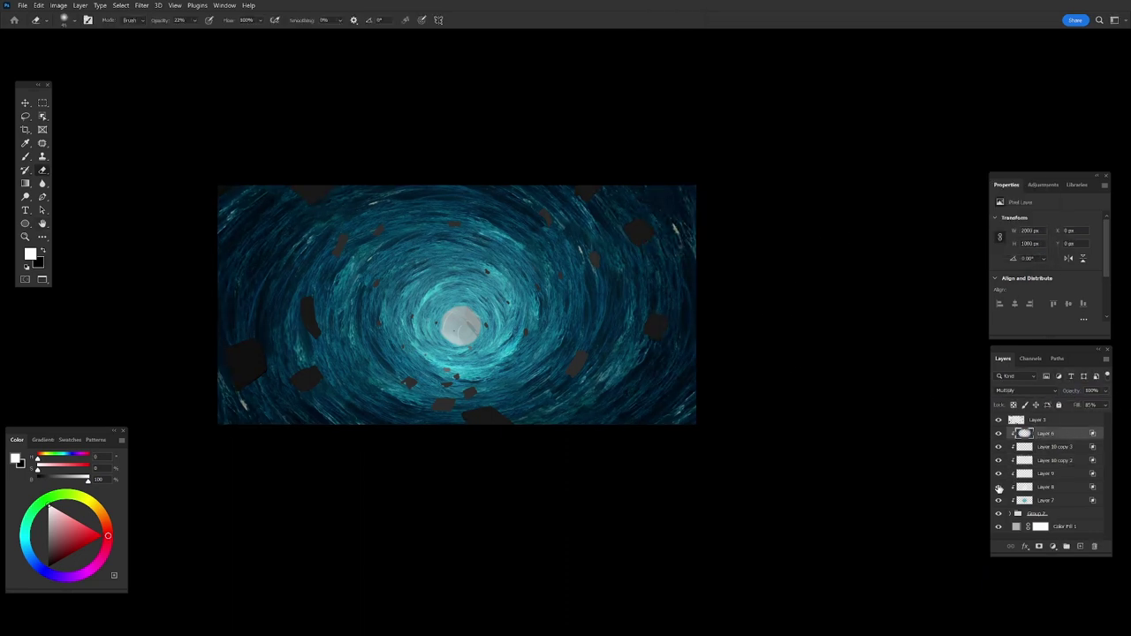
Add a new layer and hide the grey centre disc by painting Group 2's mask with a hard brush.
{"action": "left_click", "coordinate": [1032, 487]}
{"action": "left_click", "coordinate": [1060, 527]}
{"action": "key", "text": "ctrl+shift+alt+n"}
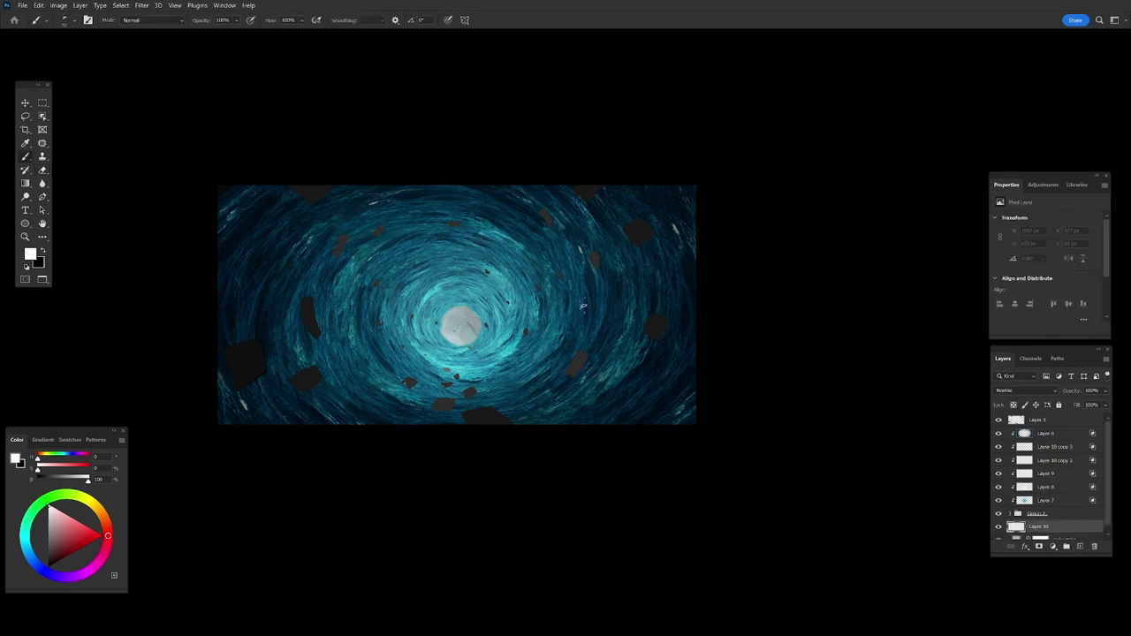
{"action": "key", "text": "ctrl+0"}
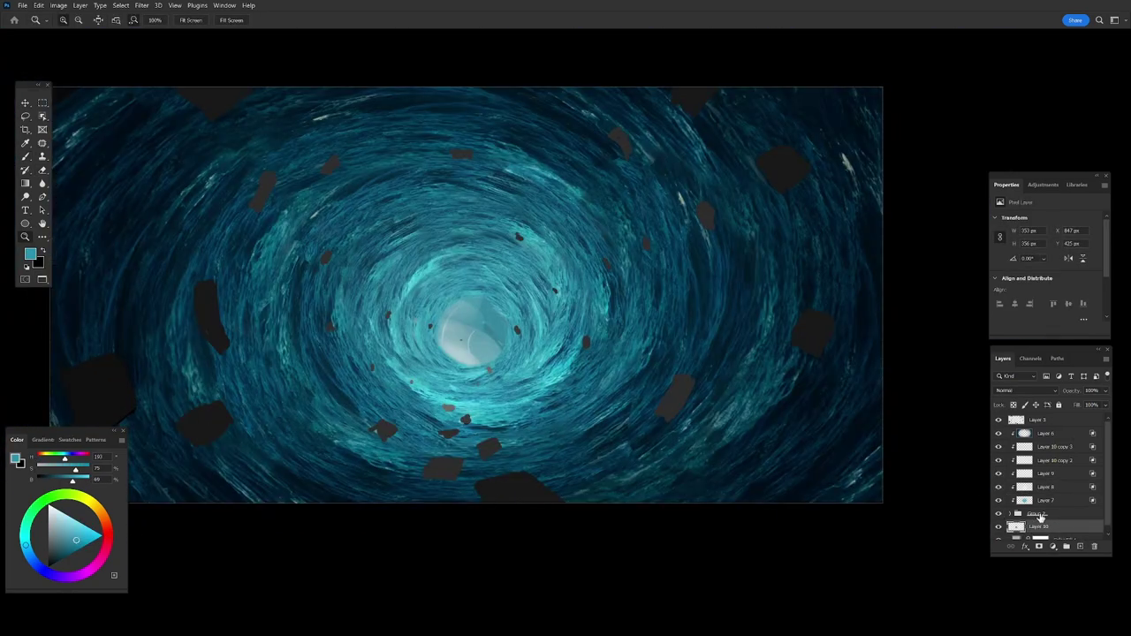
{"action": "left_click", "coordinate": [1038, 514]}
{"action": "right_click", "coordinate": [601, 413]}
{"action": "double_click", "coordinate": [601, 413]}
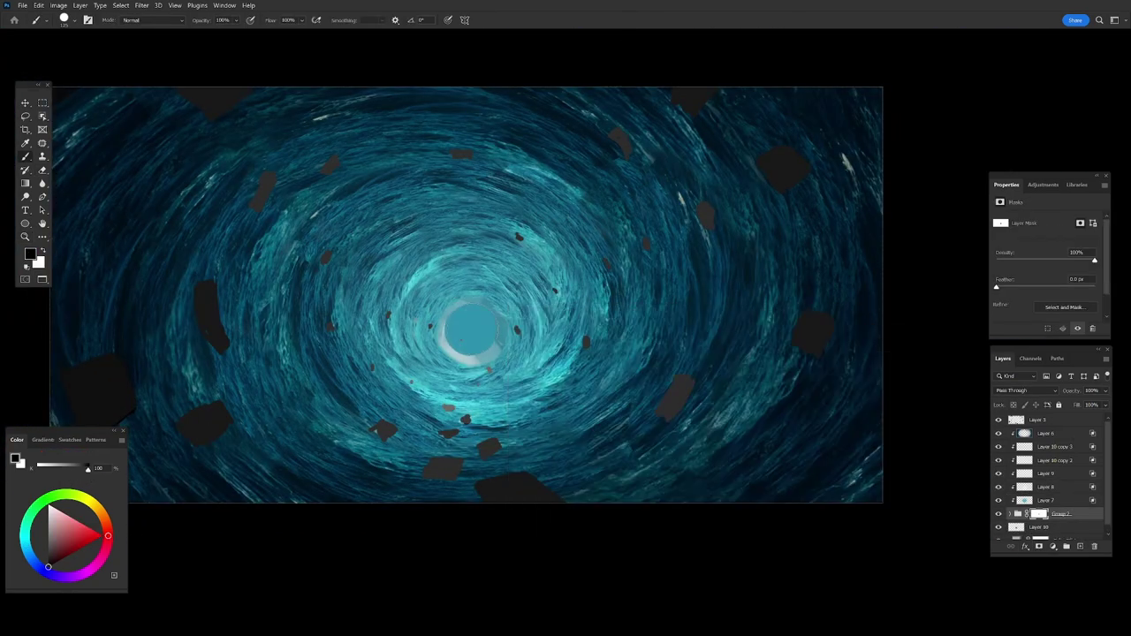
{"action": "left_click", "coordinate": [471, 332]}
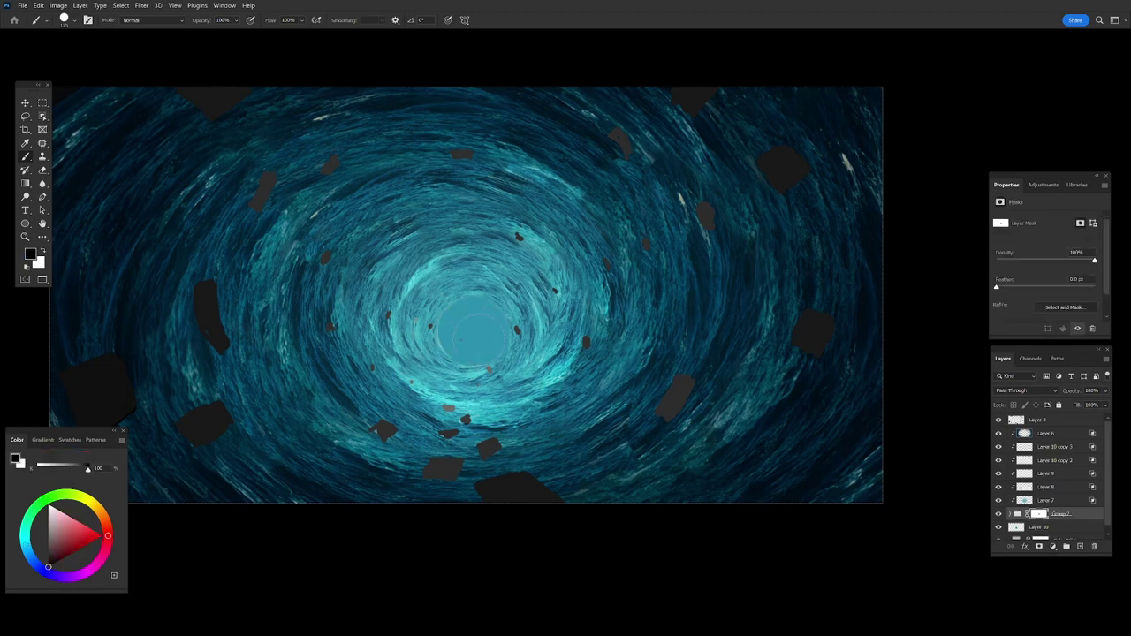
On Layer 10, sample teal and paint a soft glow over the tunnel centre.
{"action": "left_click", "coordinate": [1017, 529]}
{"action": "right_click", "coordinate": [481, 304]}
{"action": "double_click", "coordinate": [601, 408]}
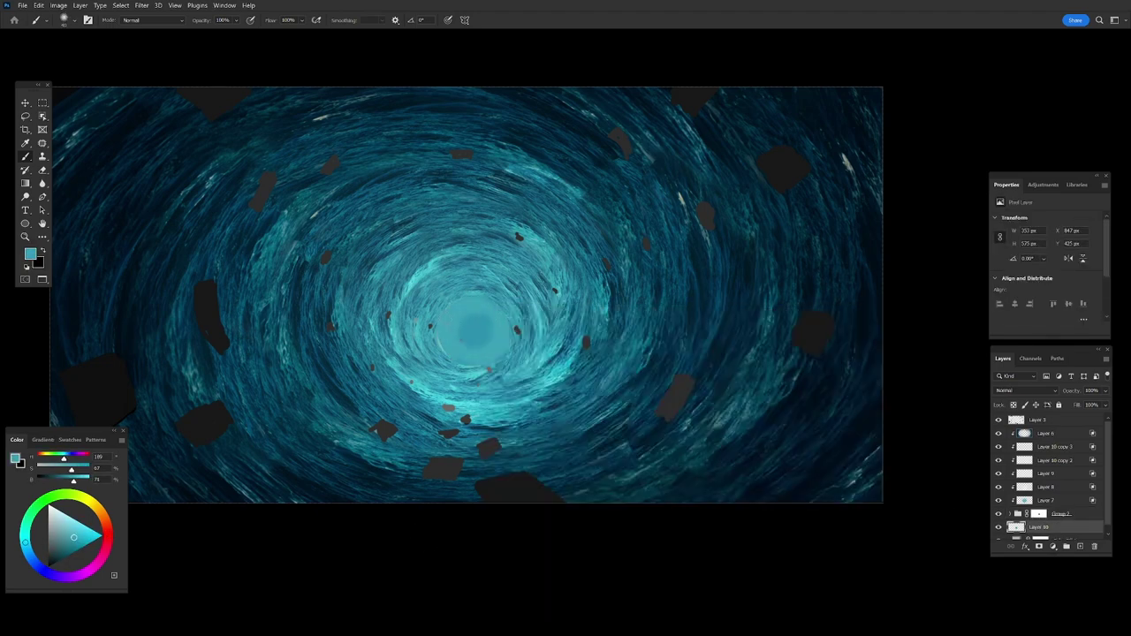
{"action": "left_click", "coordinate": [474, 309], "text": "alt"}
{"action": "left_click", "coordinate": [474, 333]}
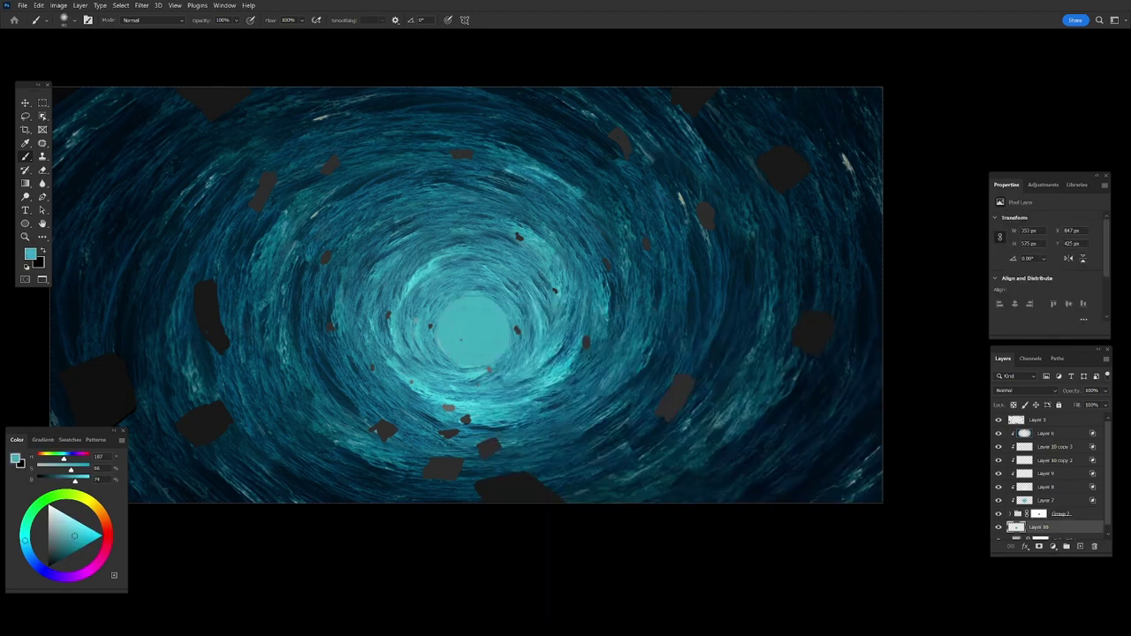
{"action": "left_click", "coordinate": [476, 332]}
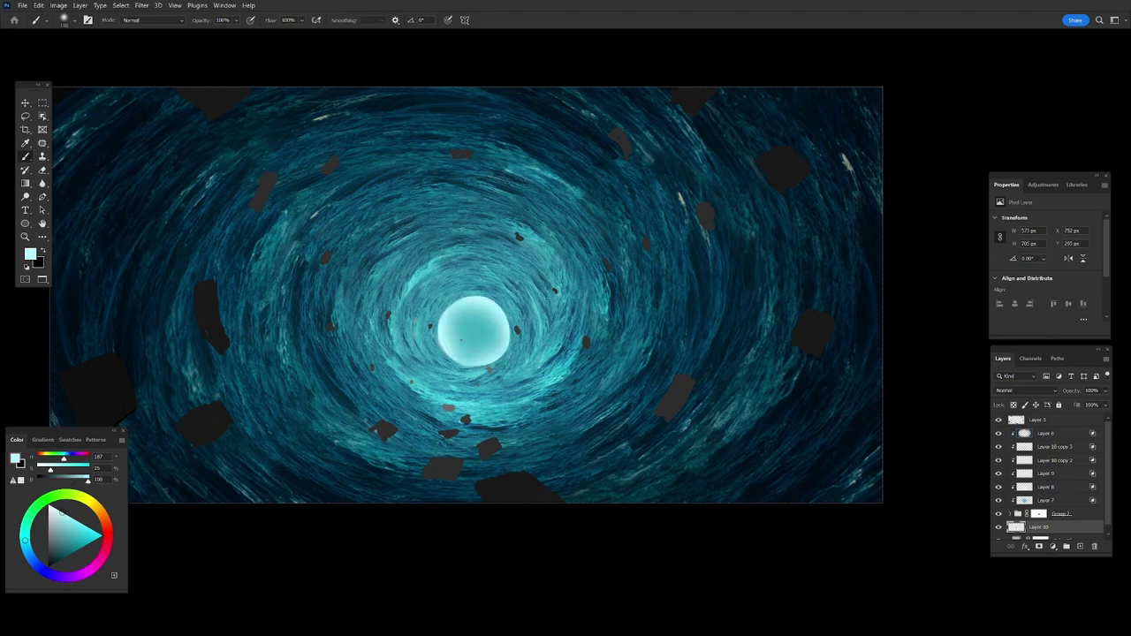
Add a layer above Layer 6 and cover the tunnel centre with a lighter flat teal.
{"action": "key", "text": "ctrl+shift+alt+n"}
{"action": "left_click", "coordinate": [460, 339], "text": "alt"}
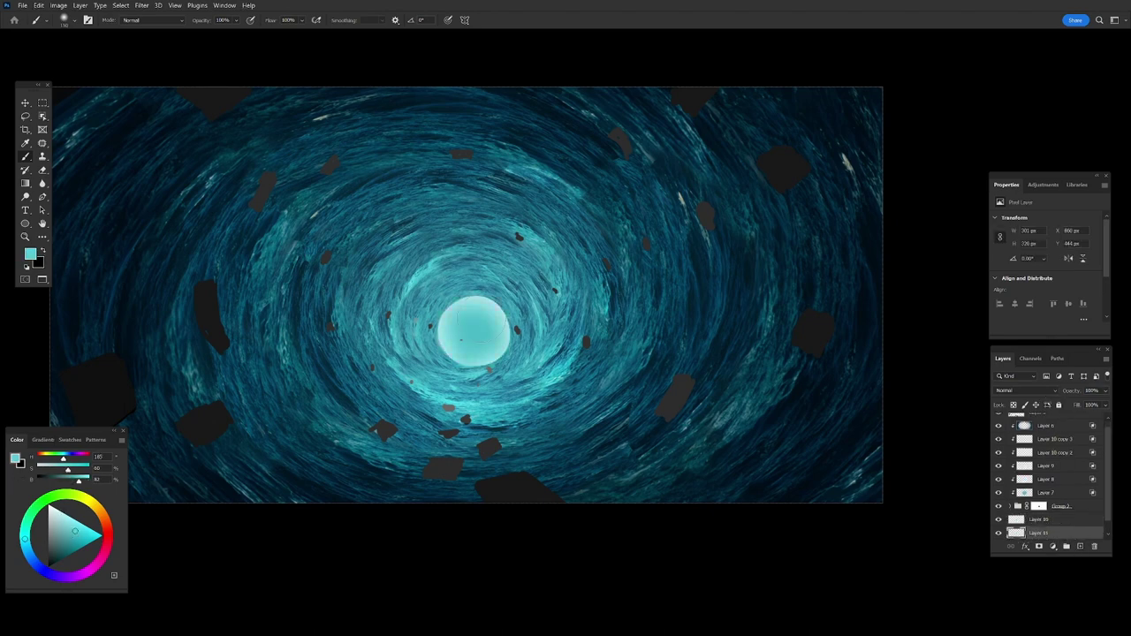
{"action": "scroll", "coordinate": [1110, 442], "scroll_direction": "up", "scroll_amount": 2}
{"action": "left_click", "coordinate": [1046, 433]}
{"action": "key", "text": "ctrl+shift+alt+n"}
{"action": "left_click", "coordinate": [474, 295], "text": "alt"}
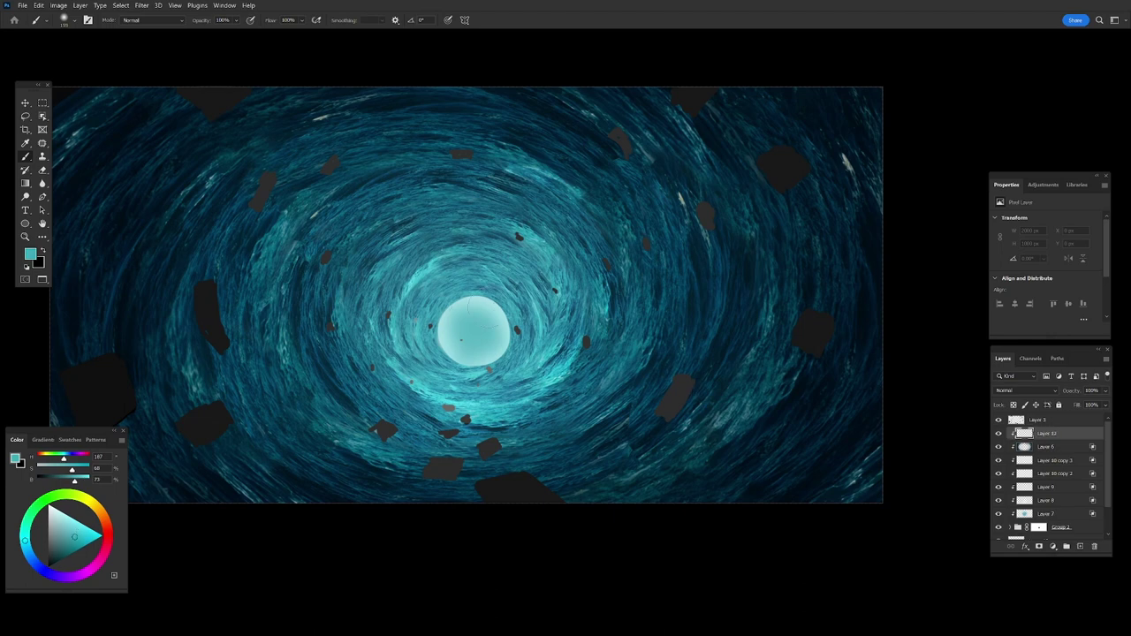
{"action": "left_click", "coordinate": [468, 334]}
Lower the brush opacity to 37% and switch to Group 2's mask to refine the centre.
{"action": "key", "text": "e"}
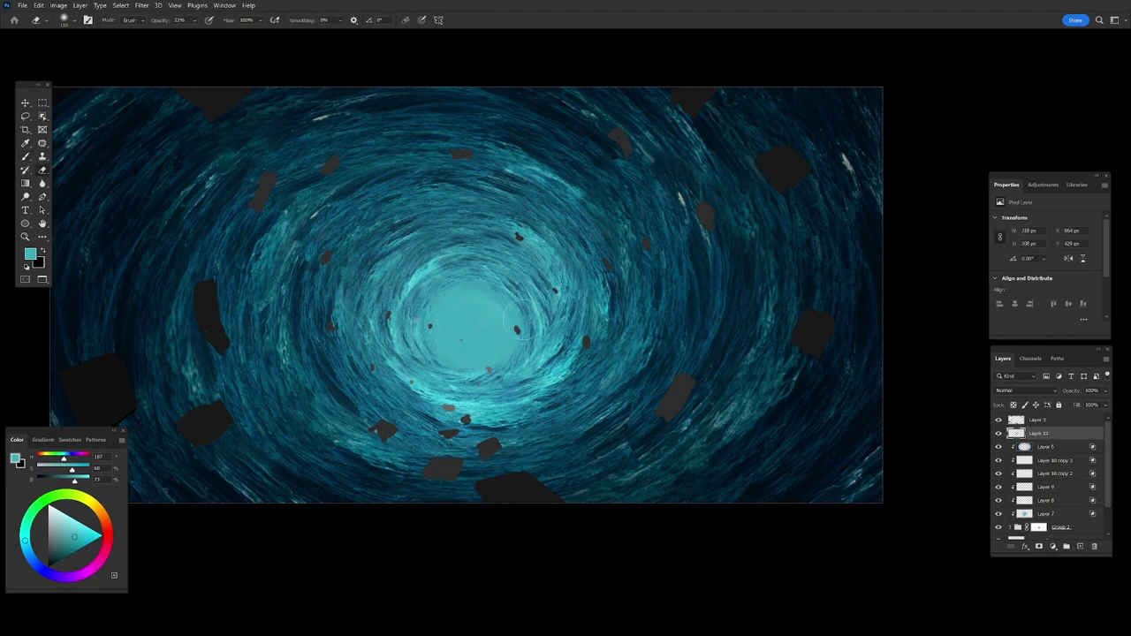
{"action": "key", "text": "b"}
{"action": "key", "text": "ctrl+minus"}
{"action": "key", "text": "3"}
{"action": "key", "text": "7"}
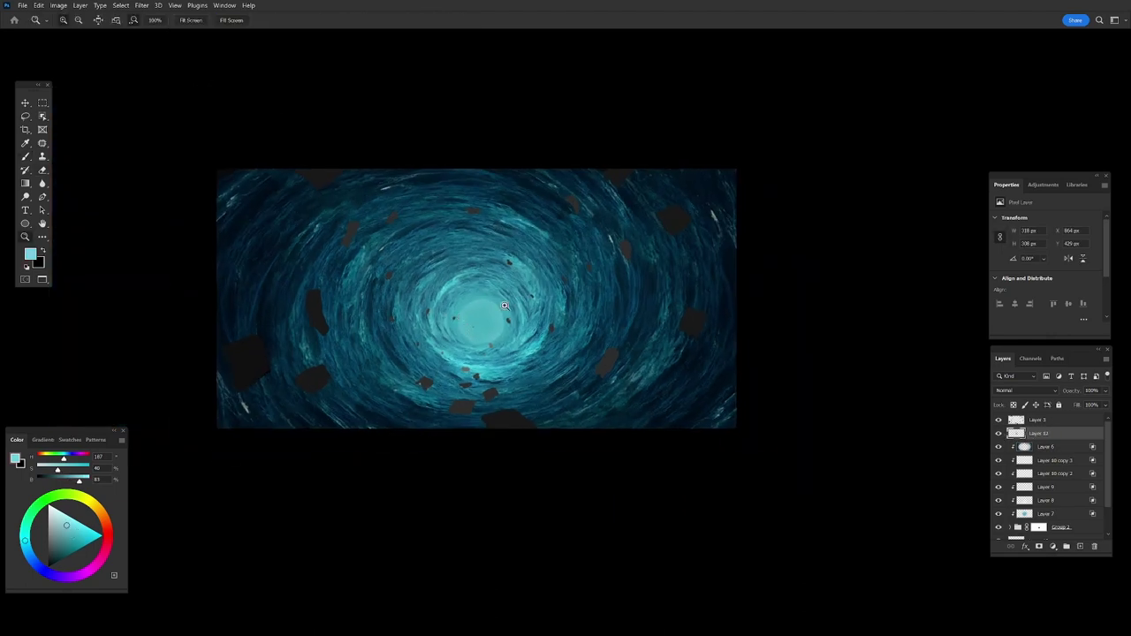
{"action": "key", "text": "ctrl+plus"}
{"action": "left_click", "coordinate": [1039, 528]}
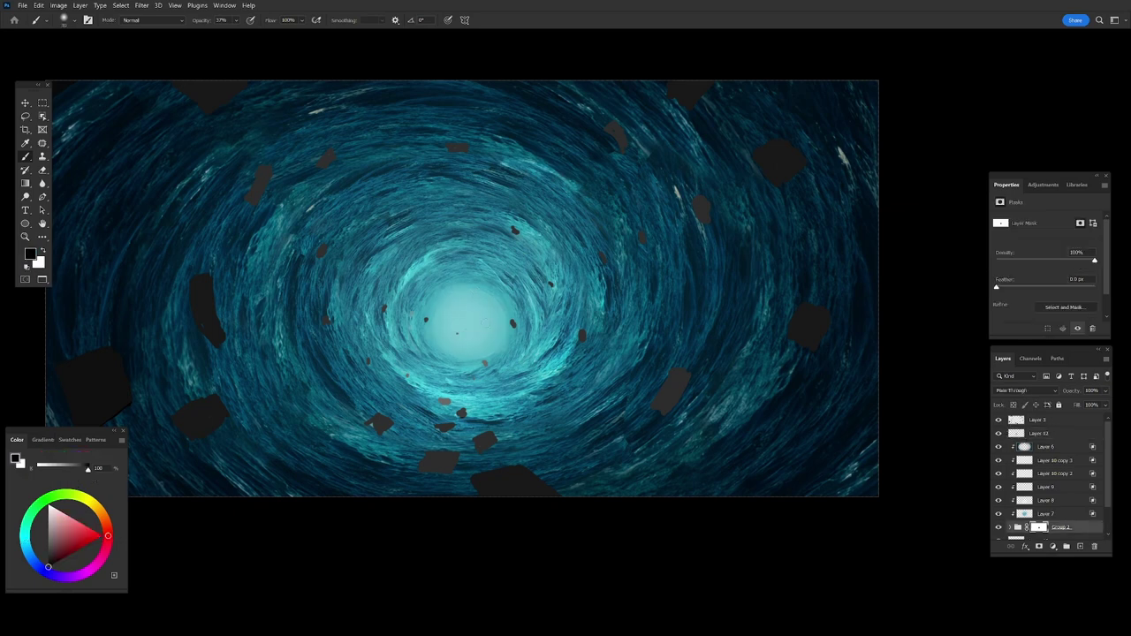
{"action": "key", "text": "z"}
{"action": "key", "text": "ctrl+minus"}
{"action": "scroll", "coordinate": [997, 467], "scroll_direction": "down", "scroll_amount": 5}
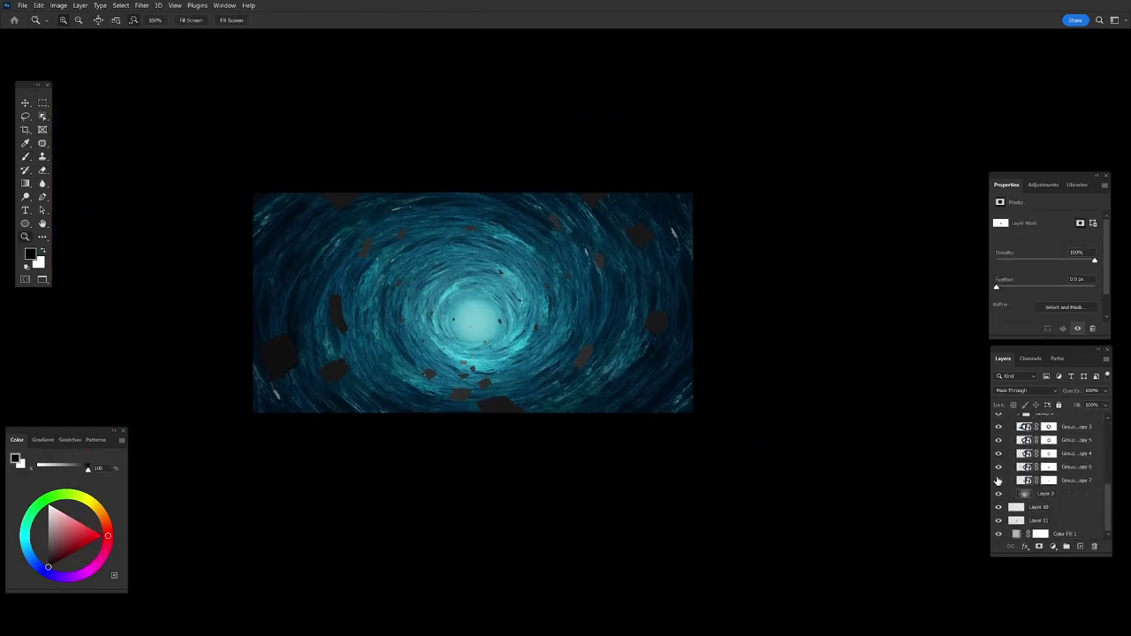
Select the bottom group copy, cancel a trial transform, and zoom in on the tunnel centre.
{"action": "left_click", "coordinate": [1021, 494]}
{"action": "key", "text": "ctrl+t"}
{"action": "key", "text": "Escape"}
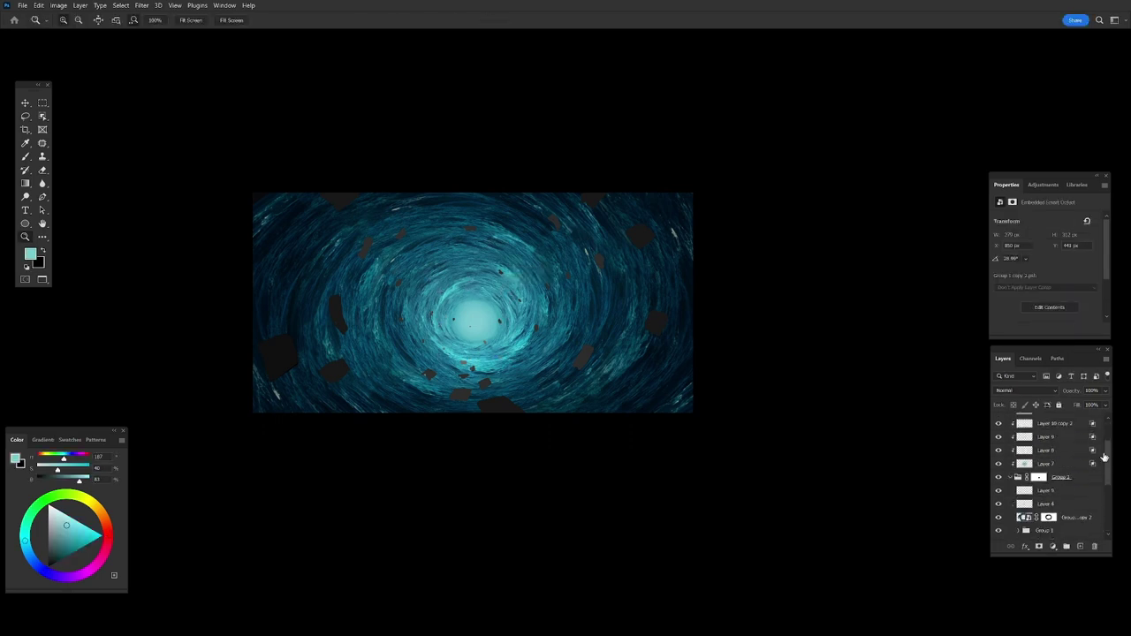
{"action": "key", "text": "ctrl+z"}
{"action": "key", "text": "b"}
{"action": "scroll", "coordinate": [999, 447], "scroll_direction": "down", "scroll_amount": 2}
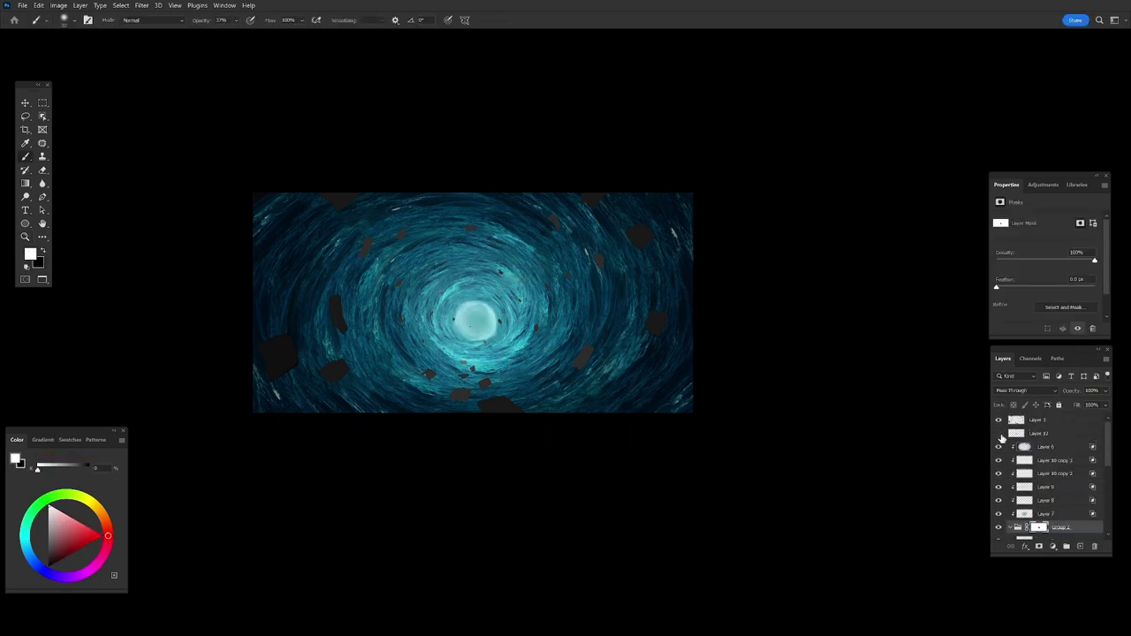
{"action": "key", "text": "ctrl+plus"}
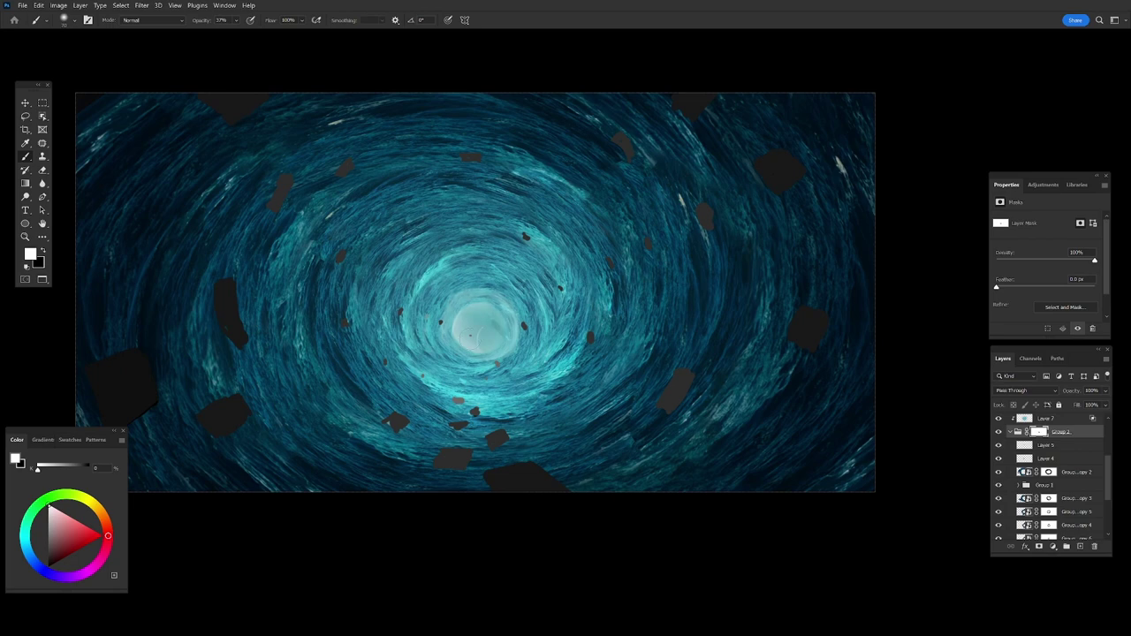
{"action": "scroll", "coordinate": [1026, 469], "scroll_direction": "down", "scroll_amount": 3}
Rotate the central orb copy, then add another rotated, smaller copy nested deeper.
{"action": "left_click", "coordinate": [1025, 480]}
{"action": "key", "text": "v"}
{"action": "left_click_drag", "start_coordinate": [526, 252], "coordinate": [566, 325]}
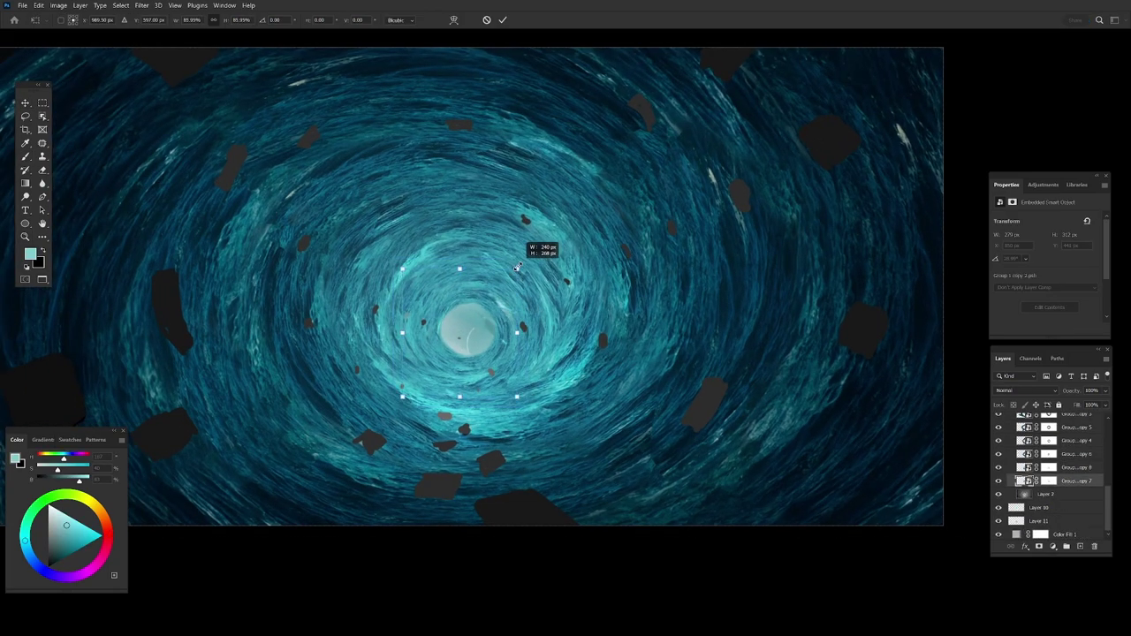
{"action": "key", "text": "Return"}
{"action": "key", "text": "ctrl+t"}
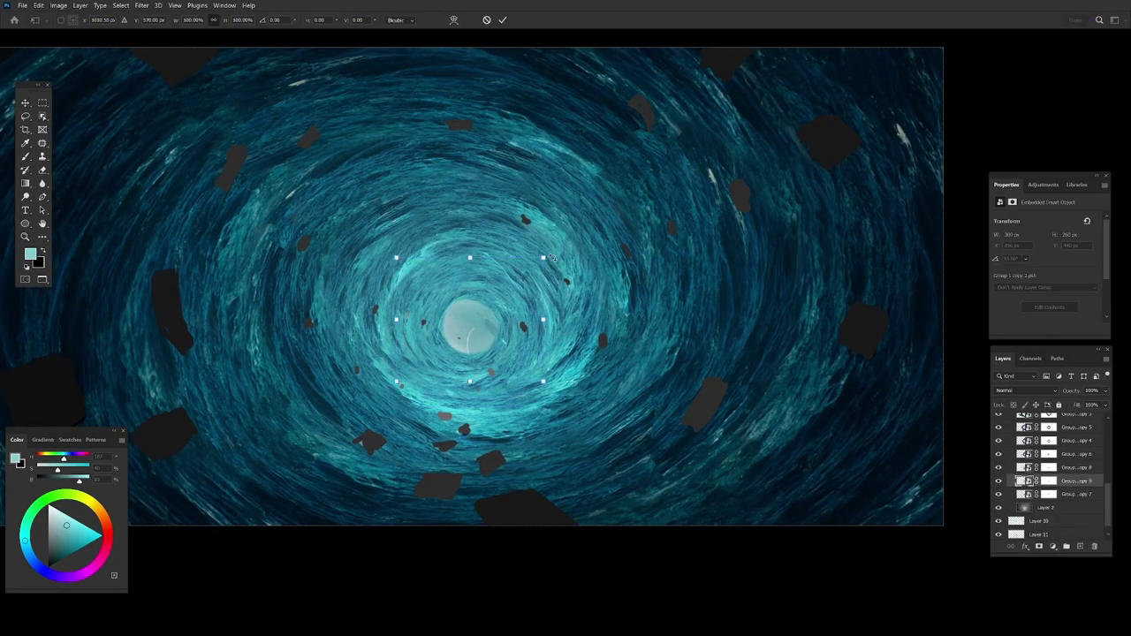
{"action": "left_click_drag", "start_coordinate": [543, 255], "coordinate": [579, 322]}
{"action": "key", "text": "ctrl+alt+t"}
{"action": "mouse_move", "coordinate": [461, 293]}
{"action": "left_mouse_down"}
{"action": "mouse_move", "coordinate": [465, 311]}
{"action": "mouse_move", "coordinate": [513, 281]}
{"action": "left_mouse_up"}
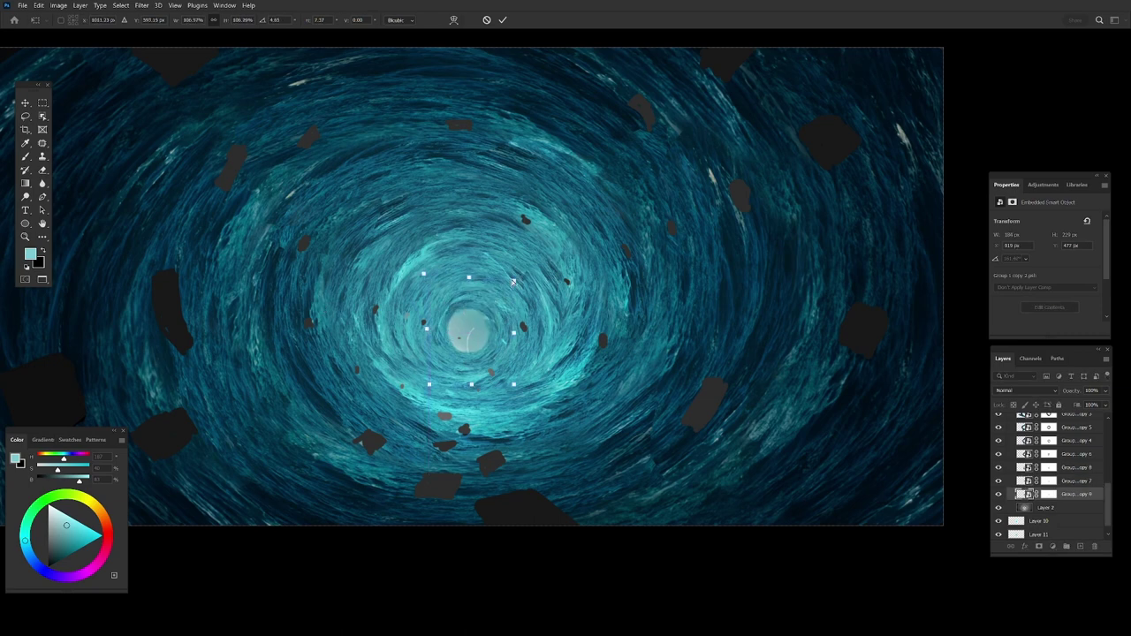
{"action": "key", "text": "Return"}
Scale down Layer 12's soft centre glow and lower its opacity.
{"action": "scroll", "coordinate": [495, 297], "scroll_direction": "up", "scroll_amount": 2}
{"action": "left_click", "coordinate": [1017, 496]}
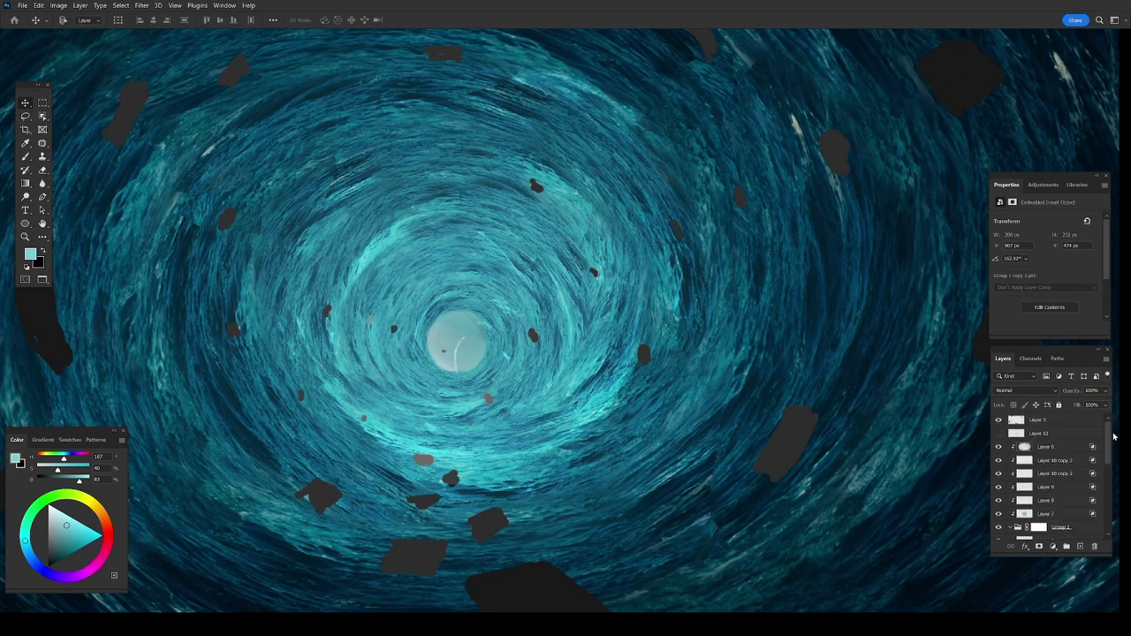
{"action": "key", "text": "ctrl+t"}
{"action": "left_click_drag", "start_coordinate": [516, 304], "coordinate": [509, 292]}
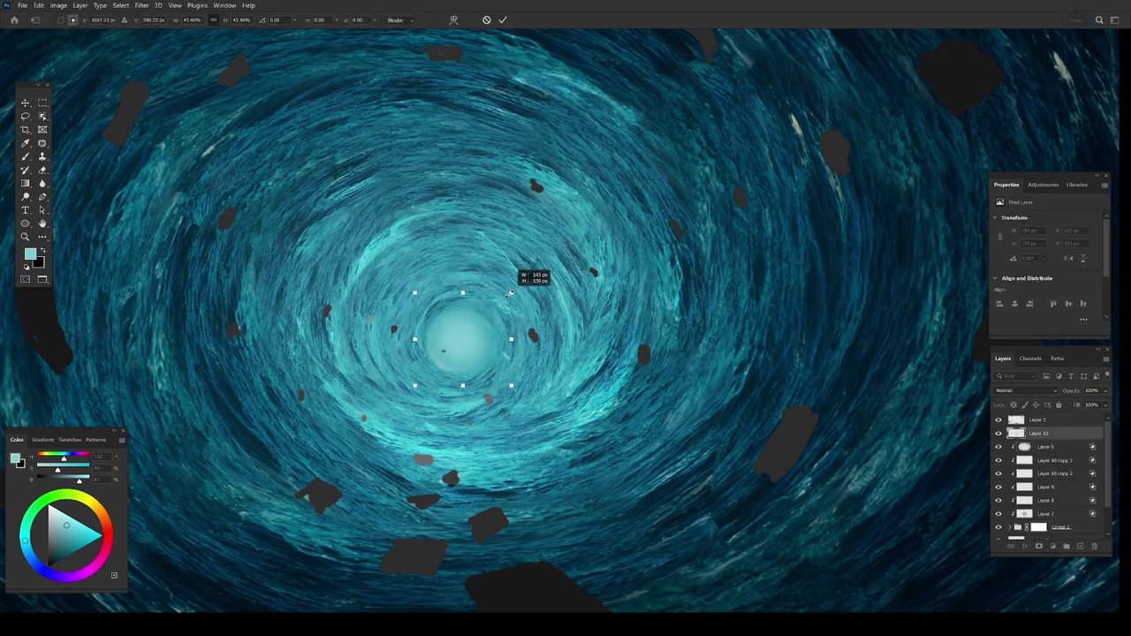
{"action": "key", "text": "Return"}
{"action": "left_click_drag", "start_coordinate": [1071, 391], "coordinate": [1060, 391]}
{"action": "left_click", "coordinate": [1038, 527]}
Reset the colours and add two new empty layers above Layer 6.
{"action": "key", "text": "b"}
{"action": "key", "text": "d"}
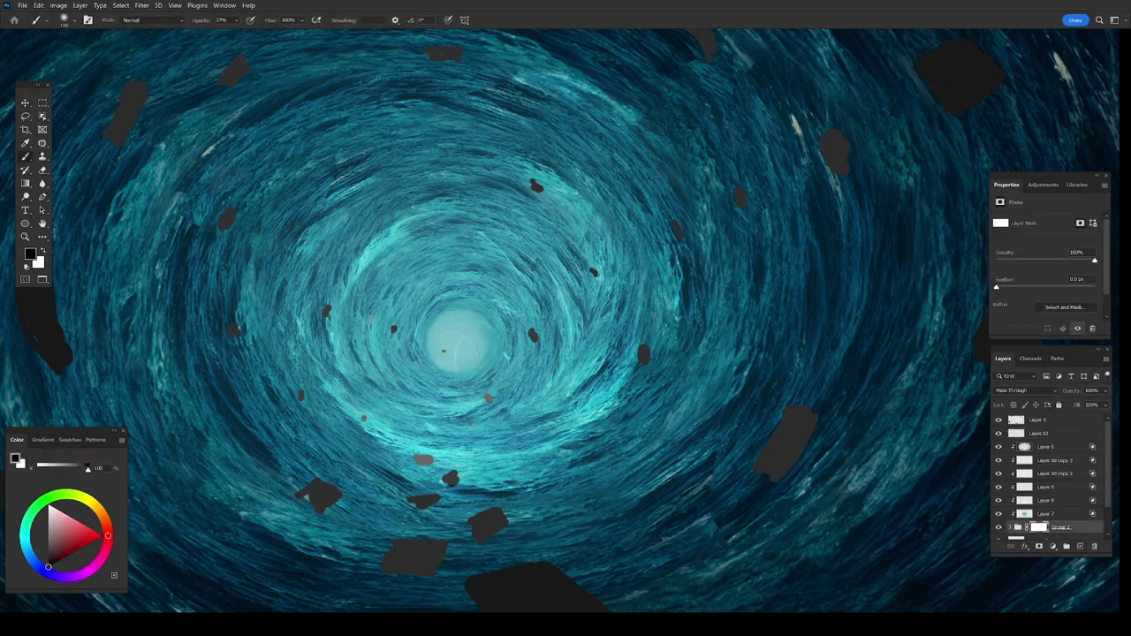
{"action": "left_click", "coordinate": [1030, 446]}
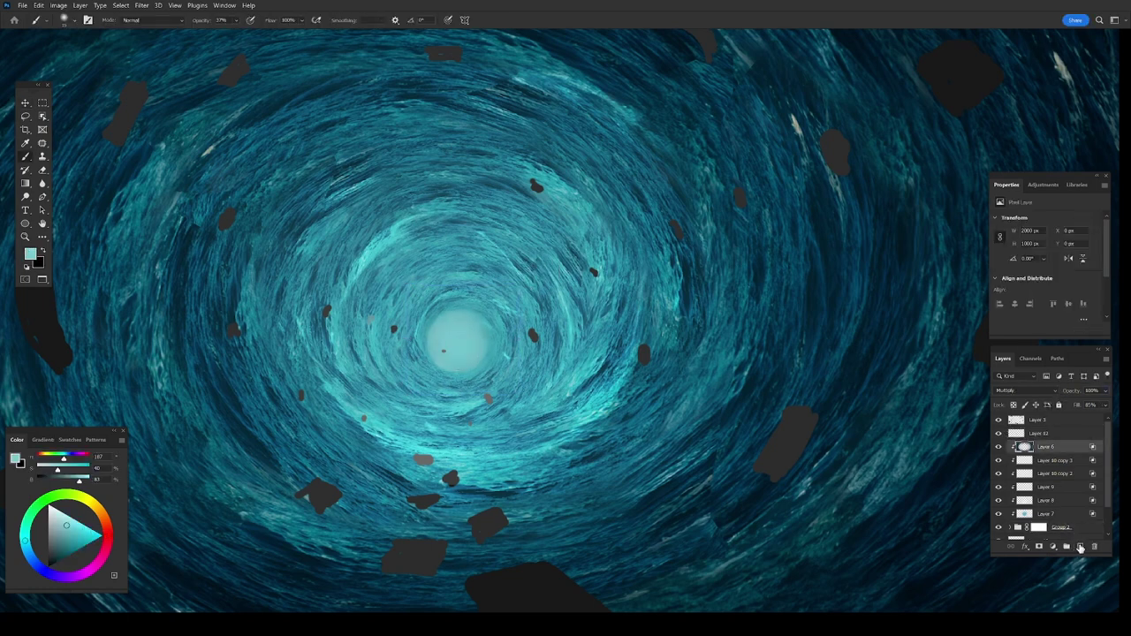
{"action": "key", "text": "ctrl+shift+alt+n"}
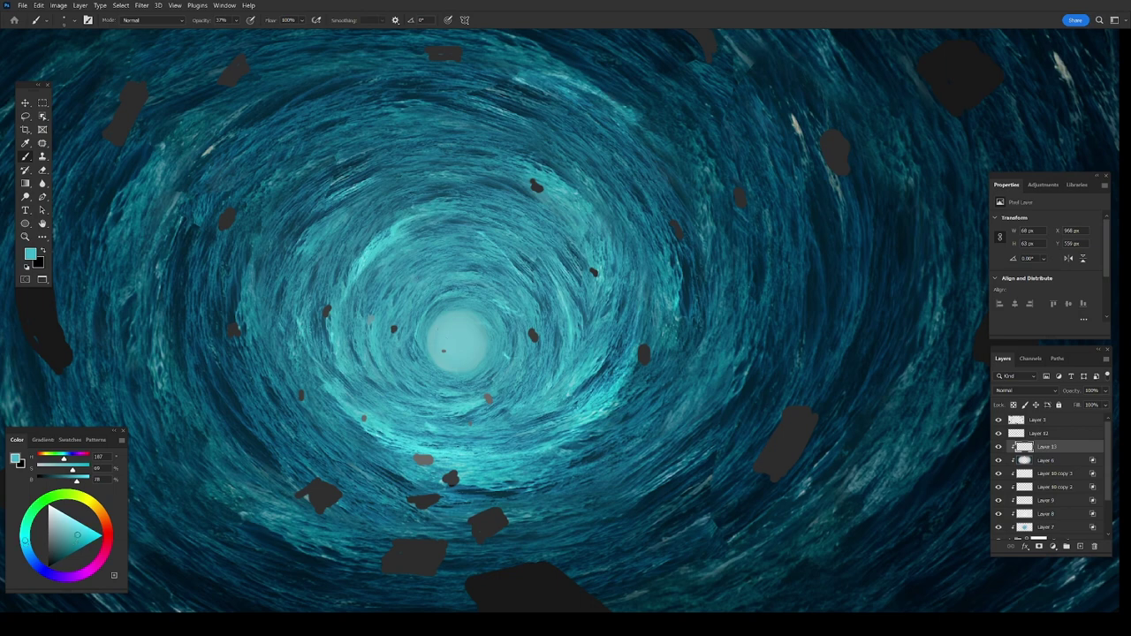
{"action": "left_click", "coordinate": [1081, 547]}
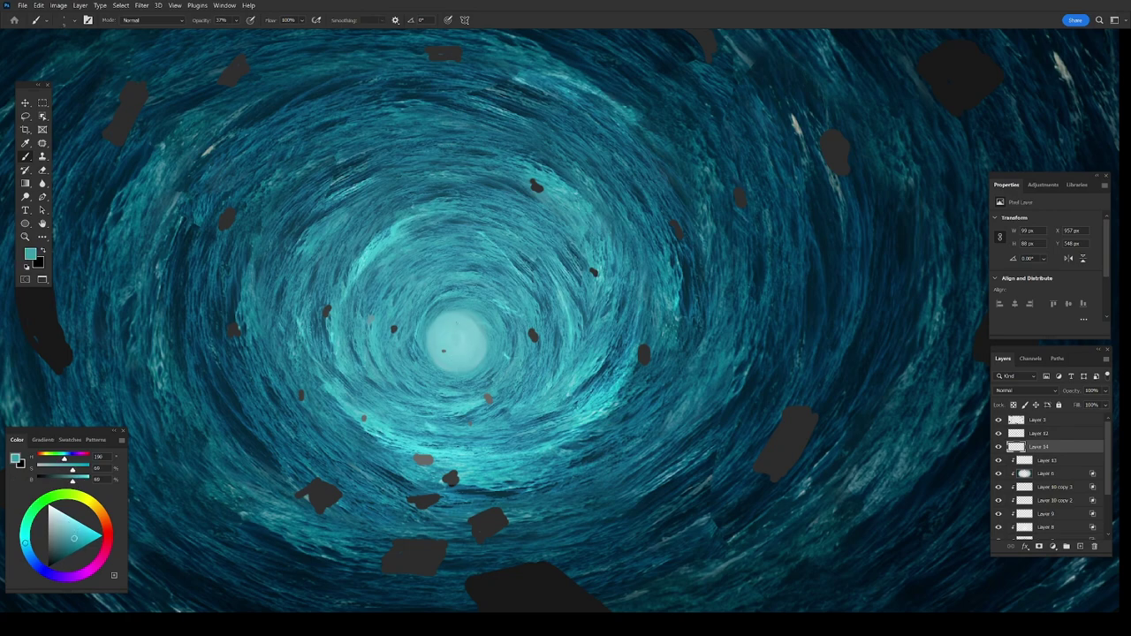
Sample cyan from the tunnel and brush a soft glow around its centre.
{"action": "scroll", "coordinate": [460, 326], "scroll_direction": "down", "scroll_amount": 5}
{"action": "scroll", "coordinate": [460, 326], "scroll_direction": "up", "scroll_amount": 6}
{"action": "left_click", "coordinate": [460, 325], "text": "alt"}
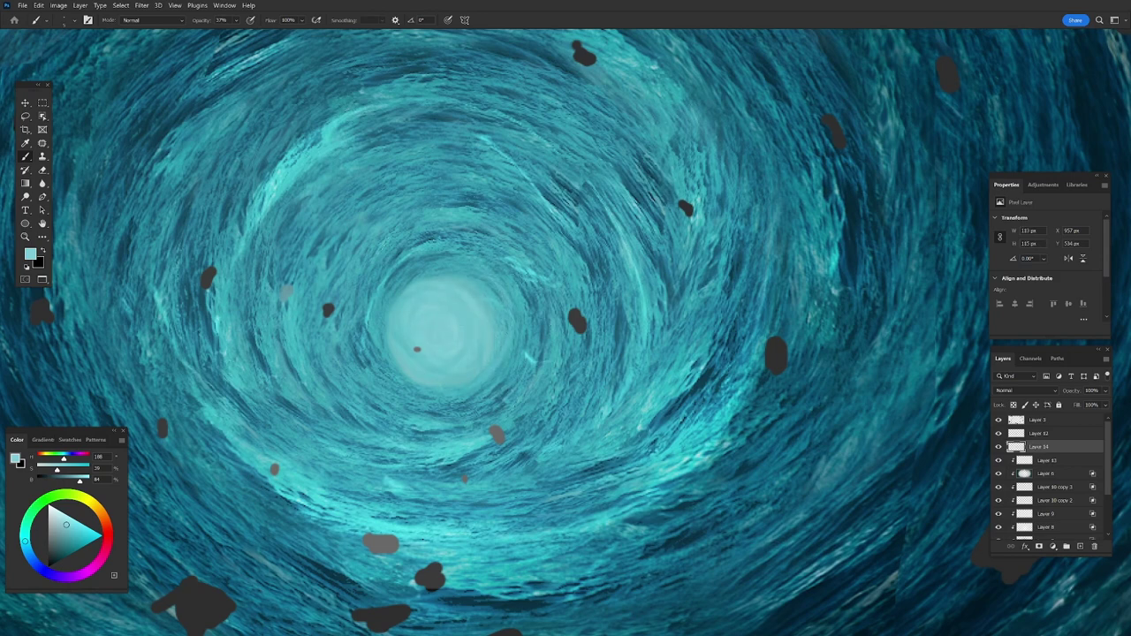
{"action": "left_click_drag", "start_coordinate": [380, 354], "coordinate": [477, 265]}
{"action": "mouse_move", "coordinate": [398, 381]}
{"action": "left_mouse_down"}
{"action": "mouse_move", "coordinate": [371, 256]}
{"action": "mouse_move", "coordinate": [526, 336]}
{"action": "left_mouse_up"}
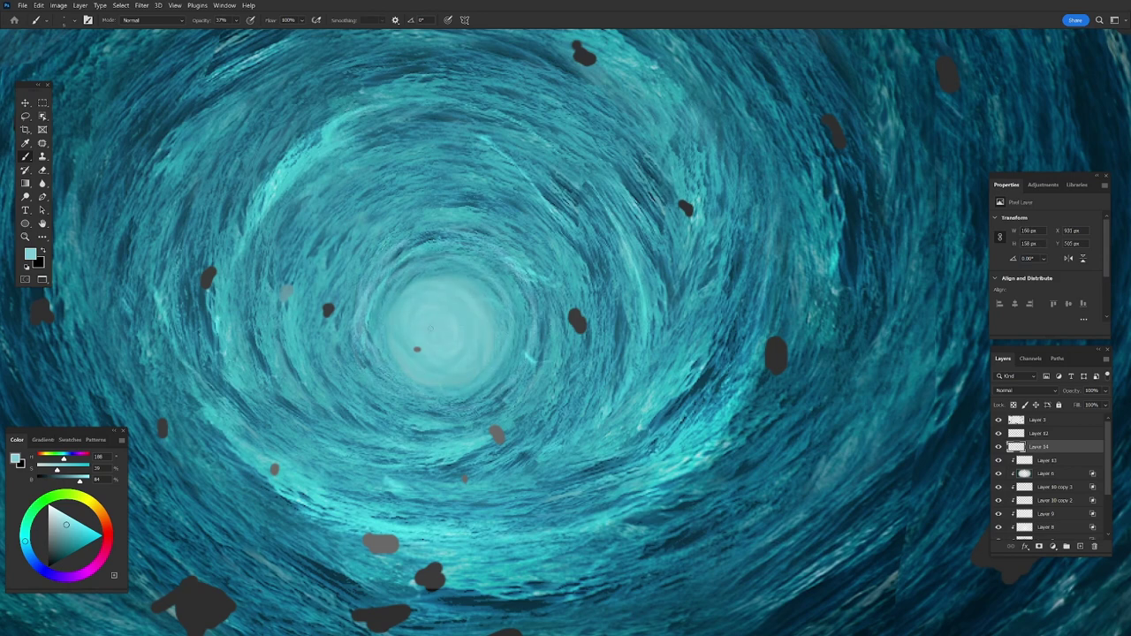
Add an Overlay-blended layer and paint a white glow in the tunnel centre.
{"action": "key", "text": "d"}
{"action": "key", "text": "x"}
{"action": "left_click", "coordinate": [1080, 547]}
{"action": "left_click", "coordinate": [1025, 391]}
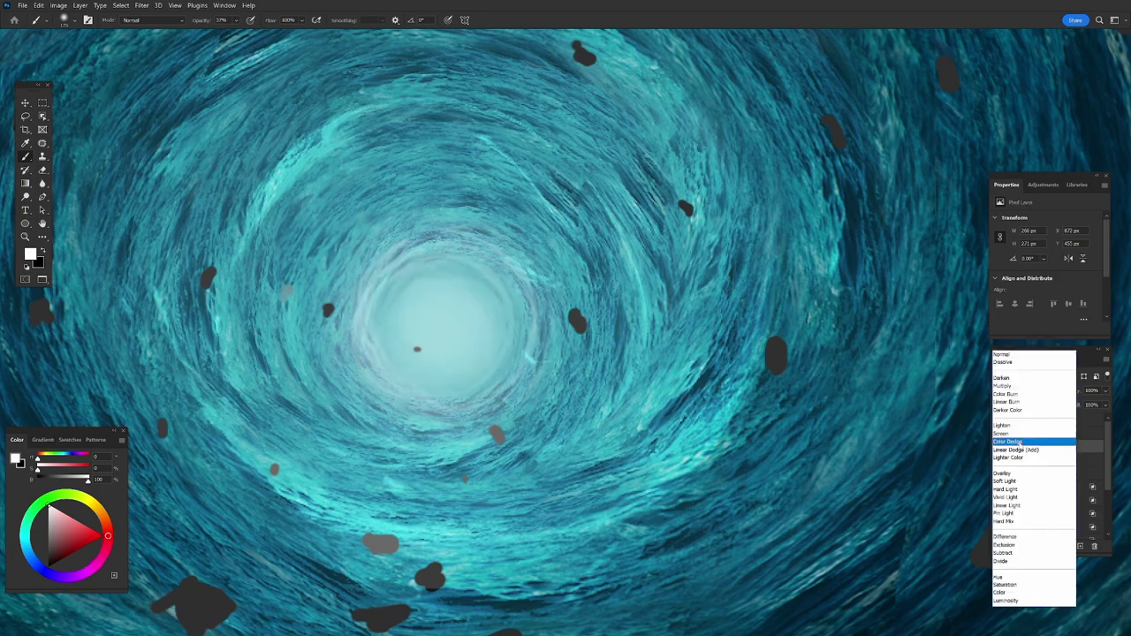
{"action": "left_click", "coordinate": [1016, 491]}
{"action": "key", "text": "ctrl+0"}
{"action": "left_click_drag", "start_coordinate": [416, 336], "coordinate": [530, 283]}
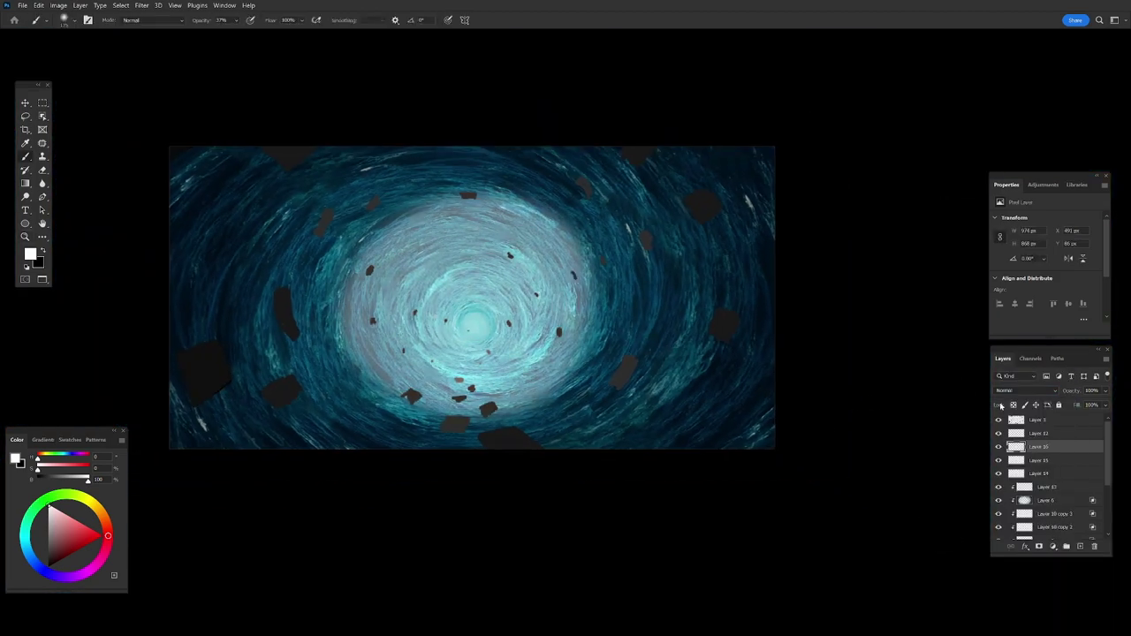
Add Layer 16 and confirm its blending options.
{"action": "left_click", "coordinate": [1080, 546]}
{"action": "double_click", "coordinate": [1079, 448]}
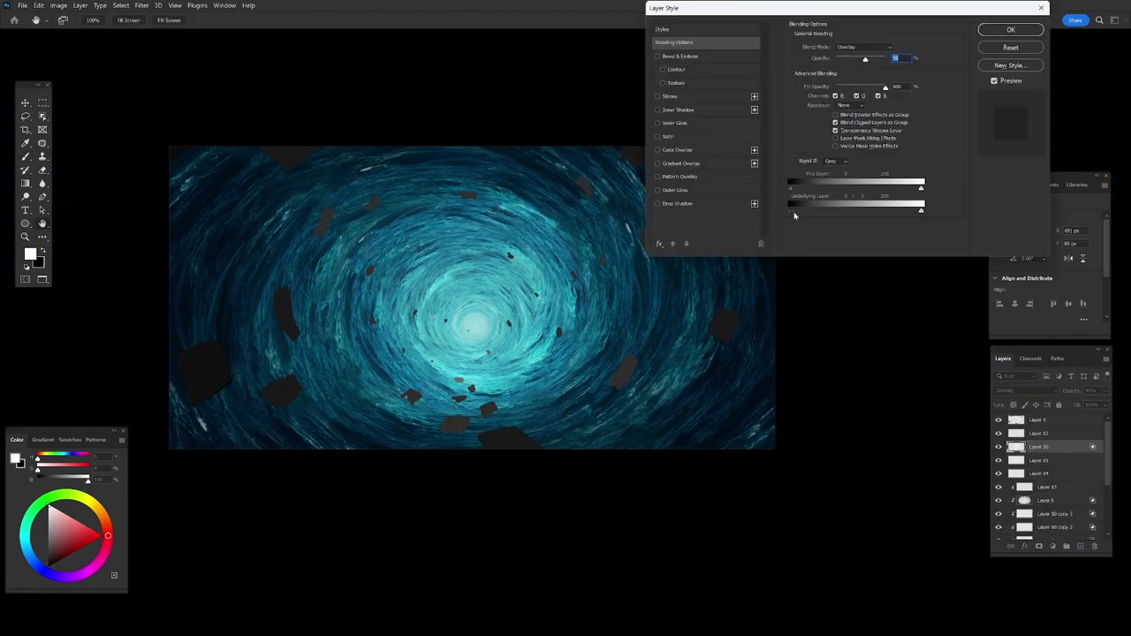
{"action": "left_click", "coordinate": [1009, 30]}
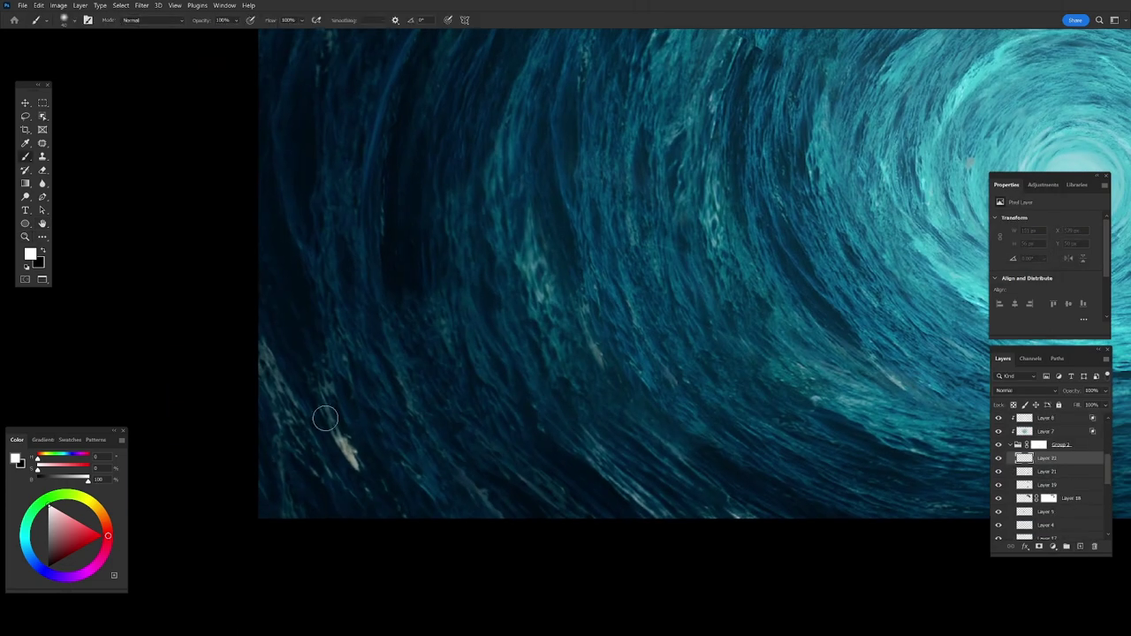
Sample a teal colour from the swirl for darker wall strokes, then zoom out to the whole vortex.
{"action": "right_click", "coordinate": [343, 437]}
{"action": "key", "text": "Escape"}
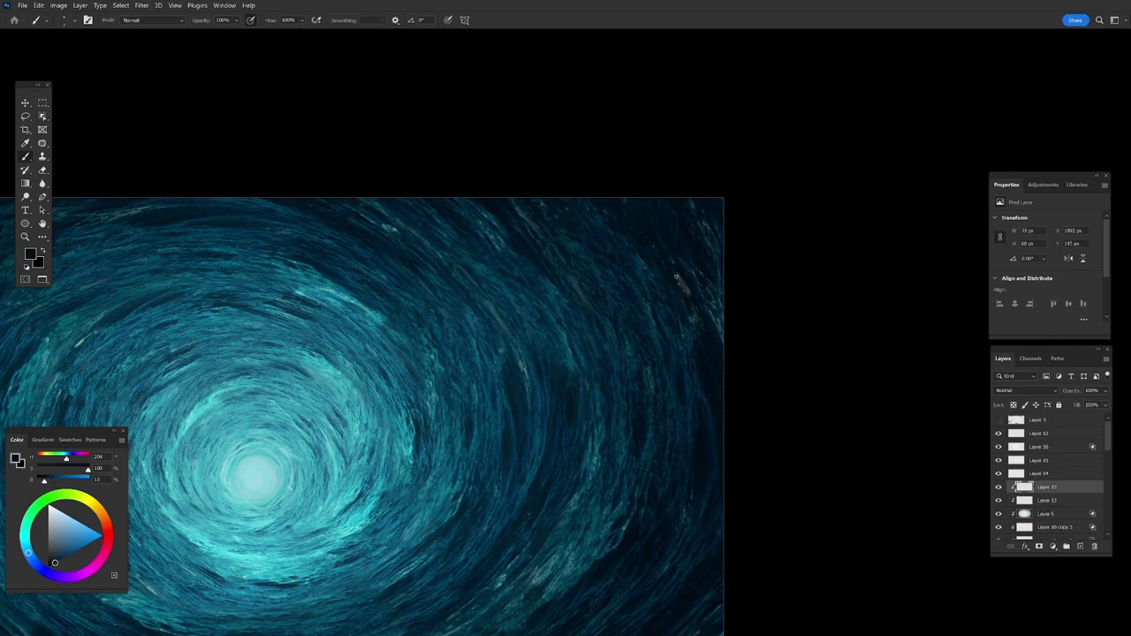
{"action": "left_click", "coordinate": [693, 323], "text": "alt"}
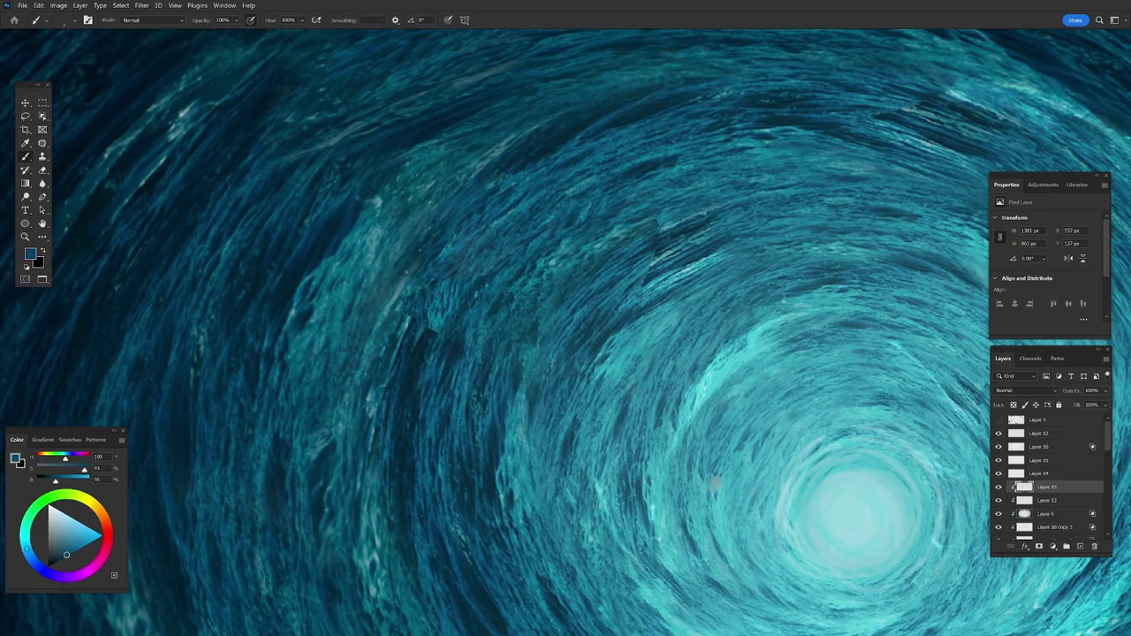
{"action": "key", "text": "z"}
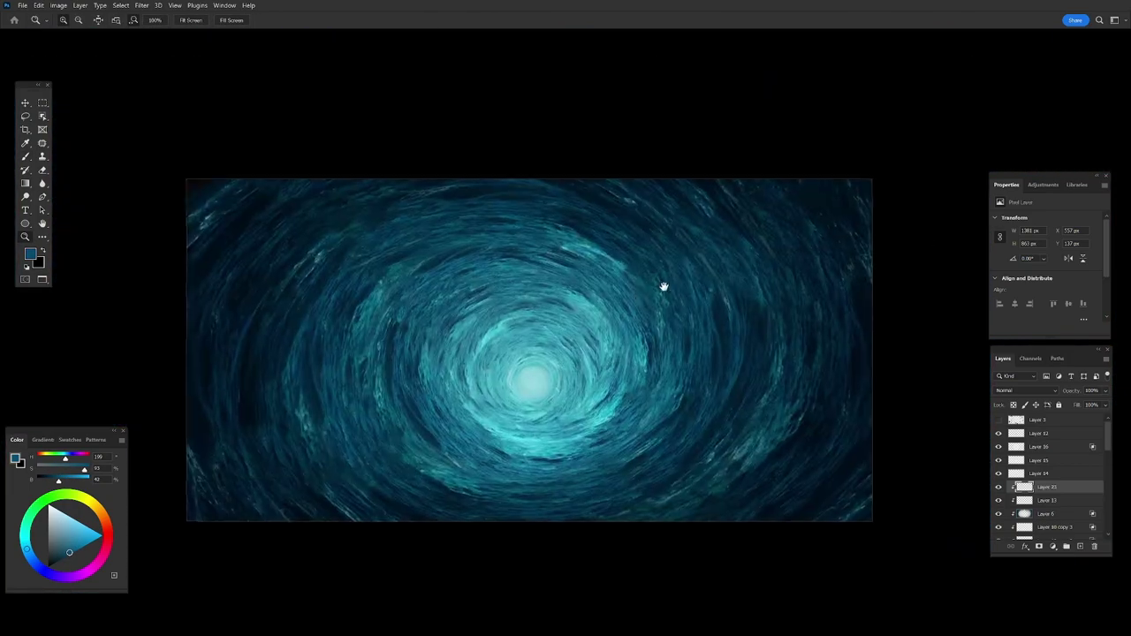
{"action": "left_click_drag", "start_coordinate": [695, 265], "coordinate": [642, 331]}
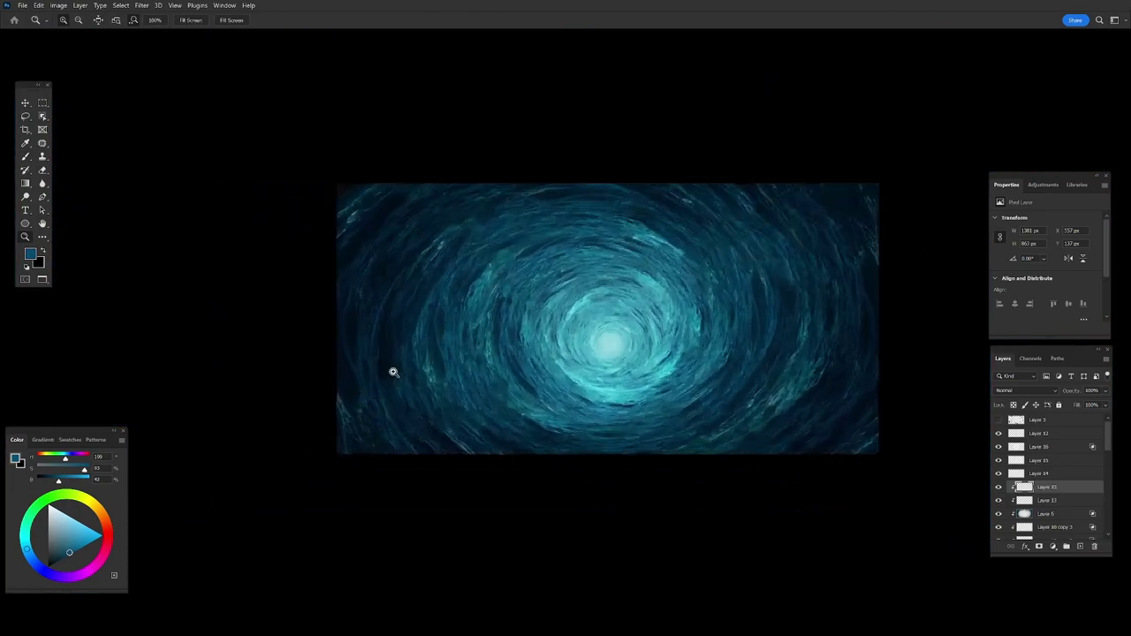
Copy several outlined canyon rocks onto their own layers with Ctrl+J.
{"action": "left_click_drag", "start_coordinate": [368, 365], "coordinate": [380, 328]}
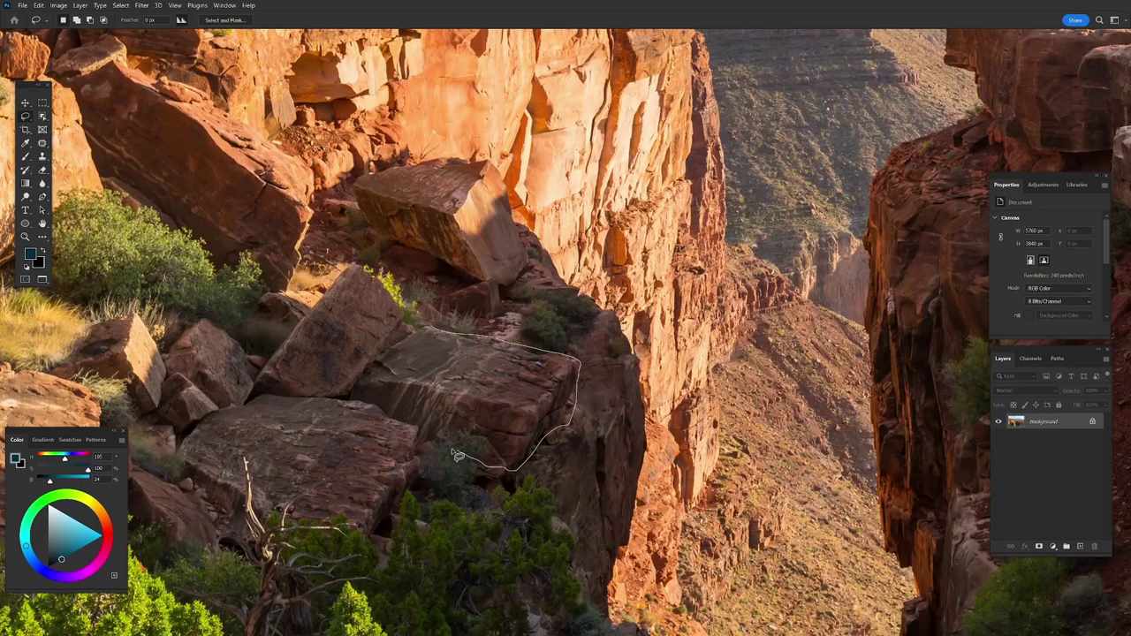
{"action": "key", "text": "ctrl+j"}
{"action": "key", "text": "ctrl+j"}
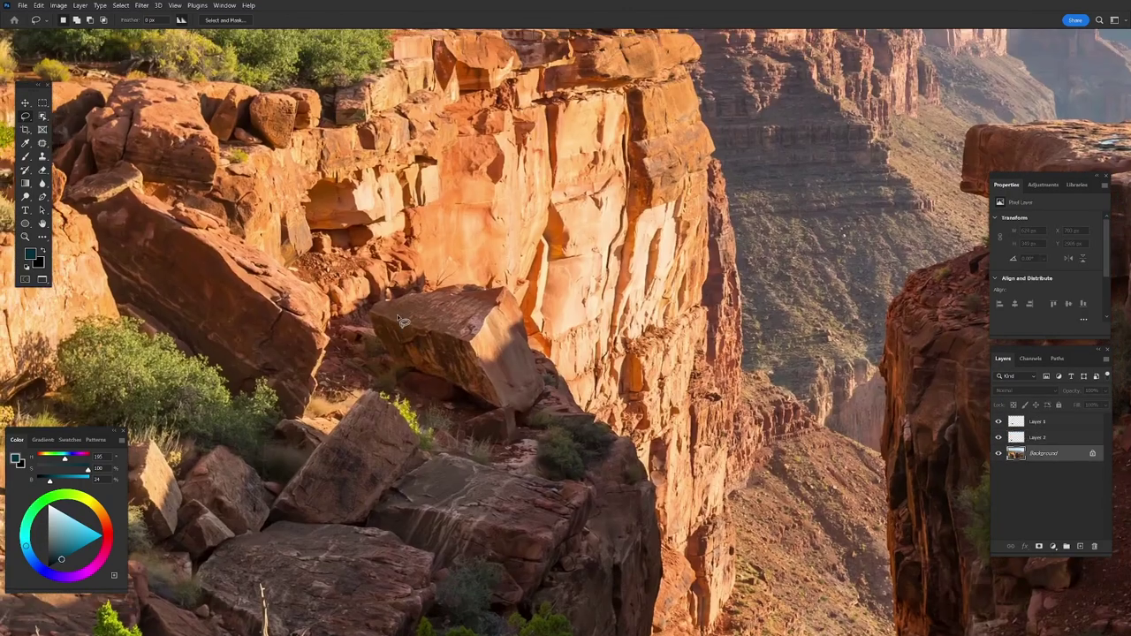
{"action": "key", "text": "ctrl+j"}
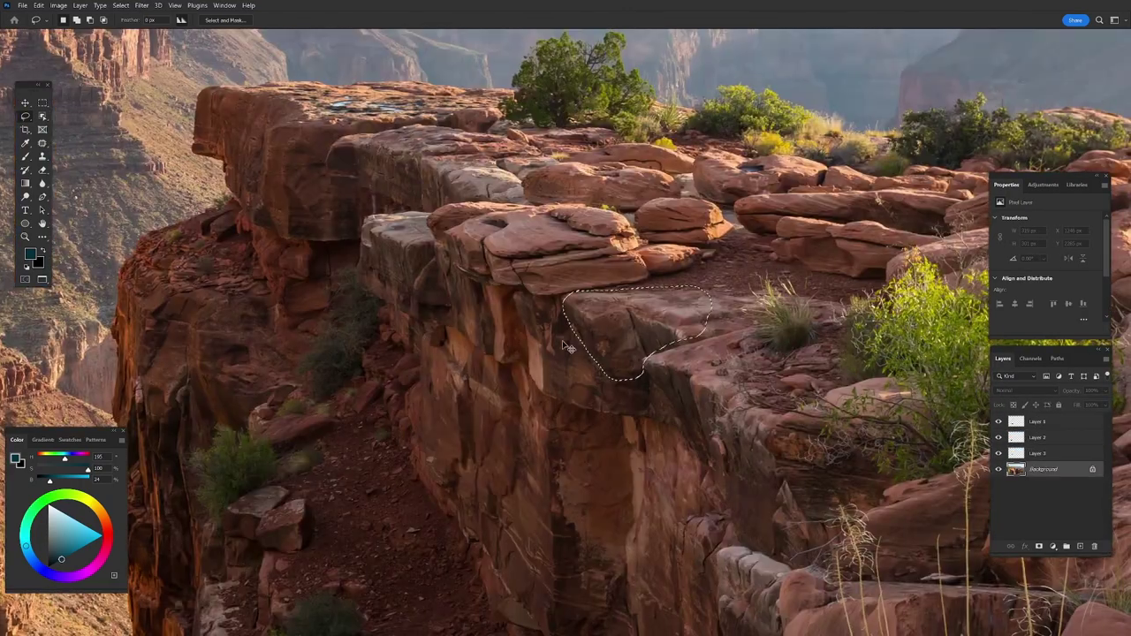
{"action": "key", "text": "ctrl+j"}
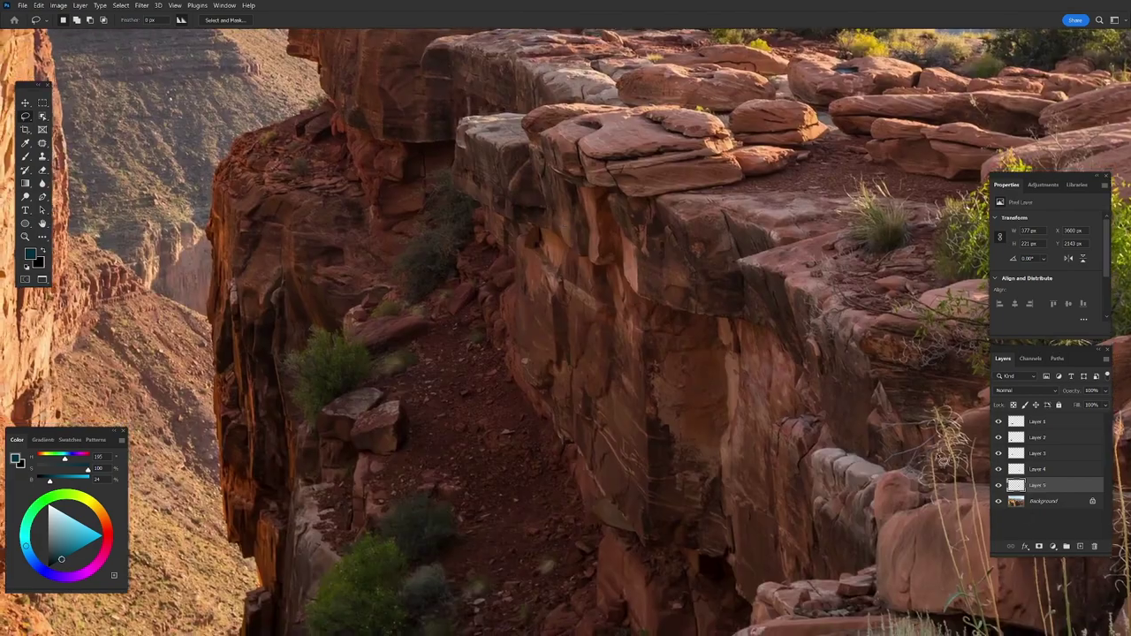
{"action": "key", "text": "ctrl+j"}
{"action": "left_click_drag", "start_coordinate": [380, 405], "coordinate": [378, 431]}
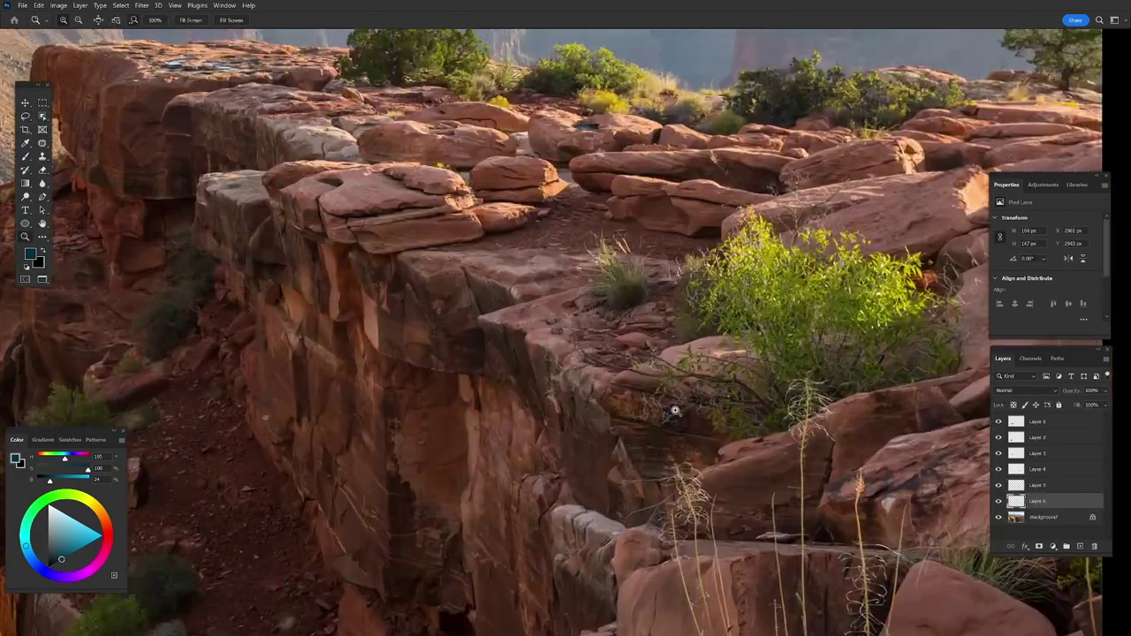
{"action": "key", "text": "ctrl+j"}
{"action": "left_click_drag", "start_coordinate": [539, 301], "coordinate": [530, 341]}
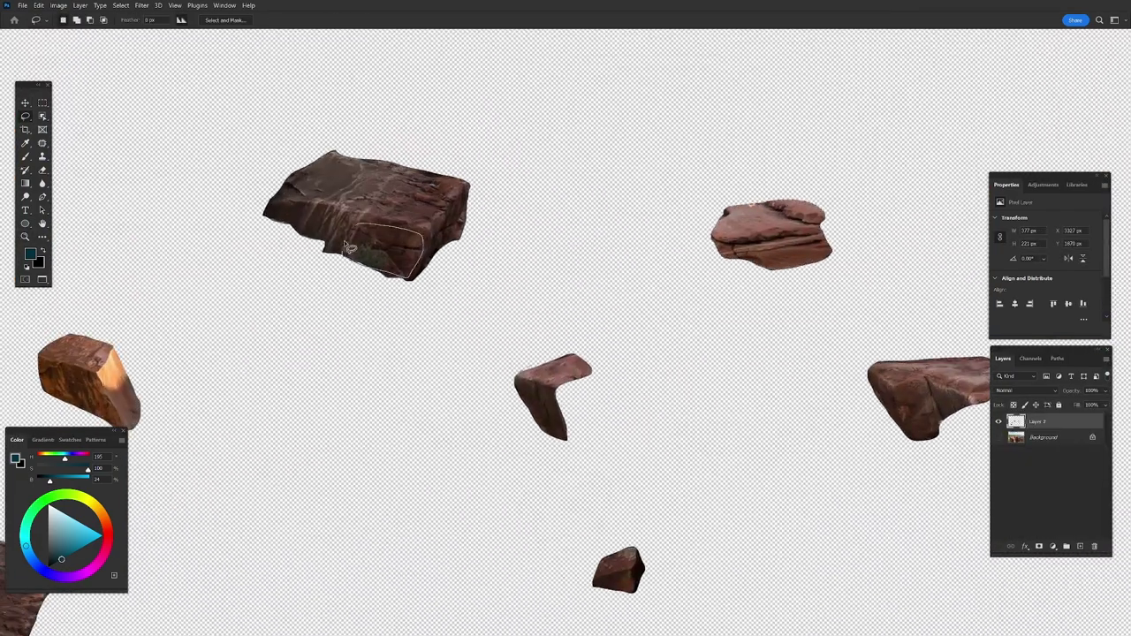
Skew one rock piece into a new shape with Free Transform.
{"action": "key", "text": "ctrl+t"}
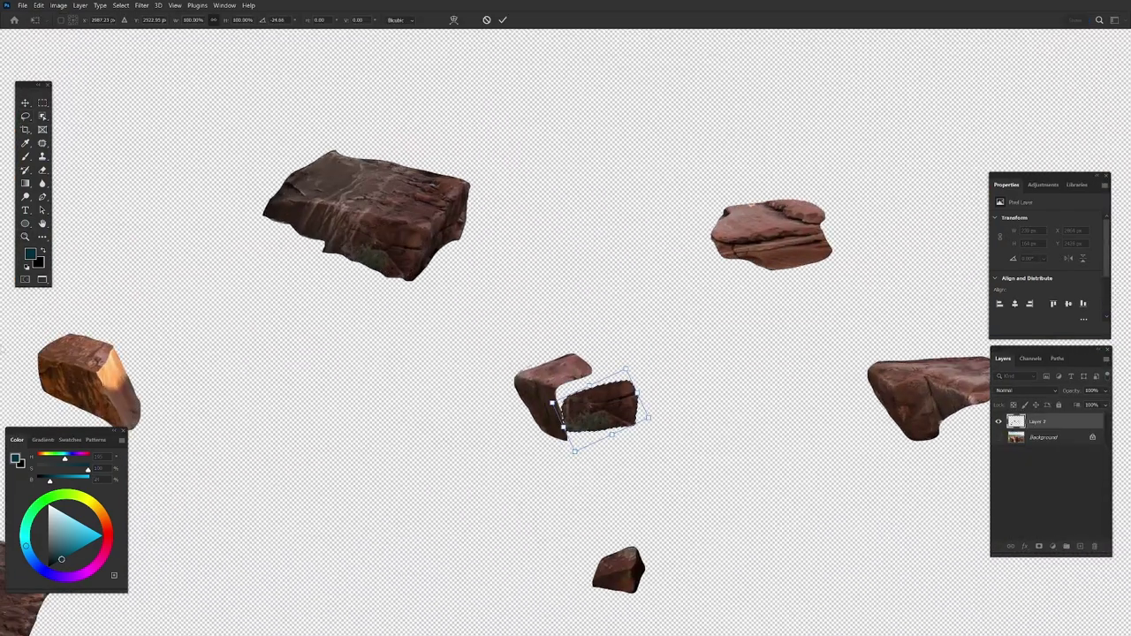
{"action": "left_click_drag", "start_coordinate": [588, 386], "coordinate": [590, 363]}
{"action": "key", "text": "Return"}
{"action": "key", "text": "b"}
{"action": "right_click", "coordinate": [576, 331]}
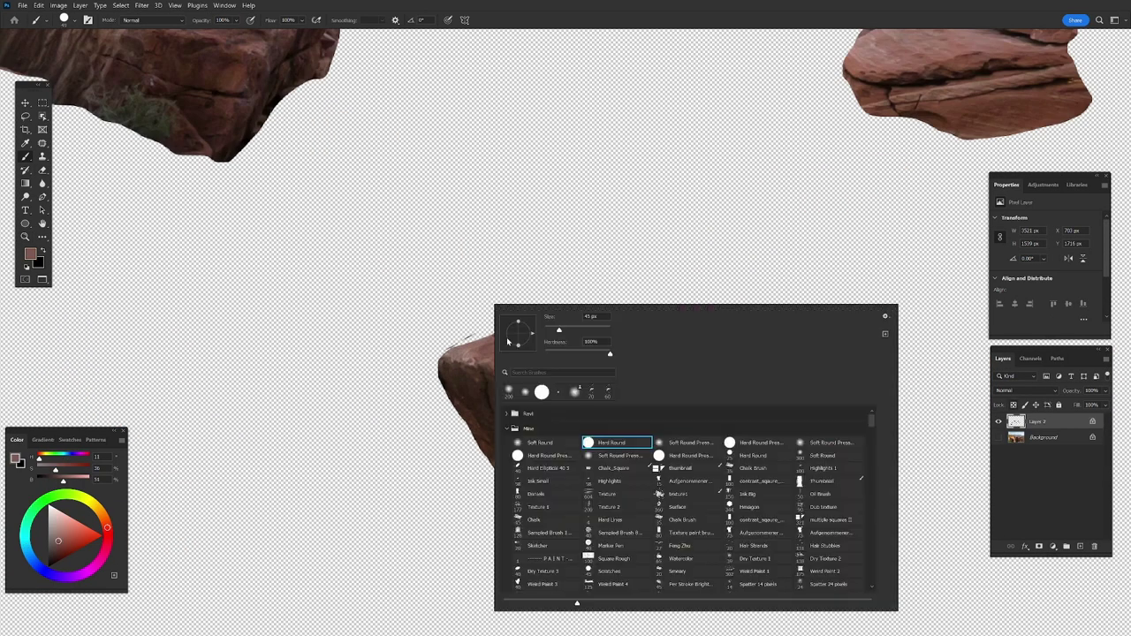
{"action": "key", "text": "Escape"}
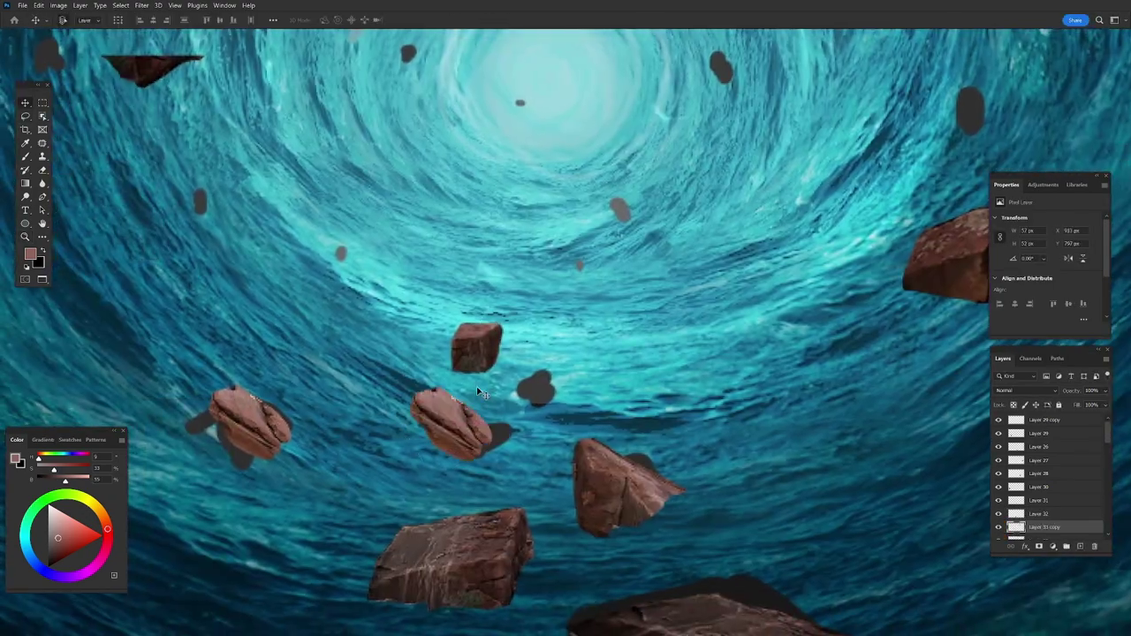
Shrink a rock toward the lower right and place a duplicate near the tunnel centre.
{"action": "left_click_drag", "start_coordinate": [480, 393], "coordinate": [495, 439]}
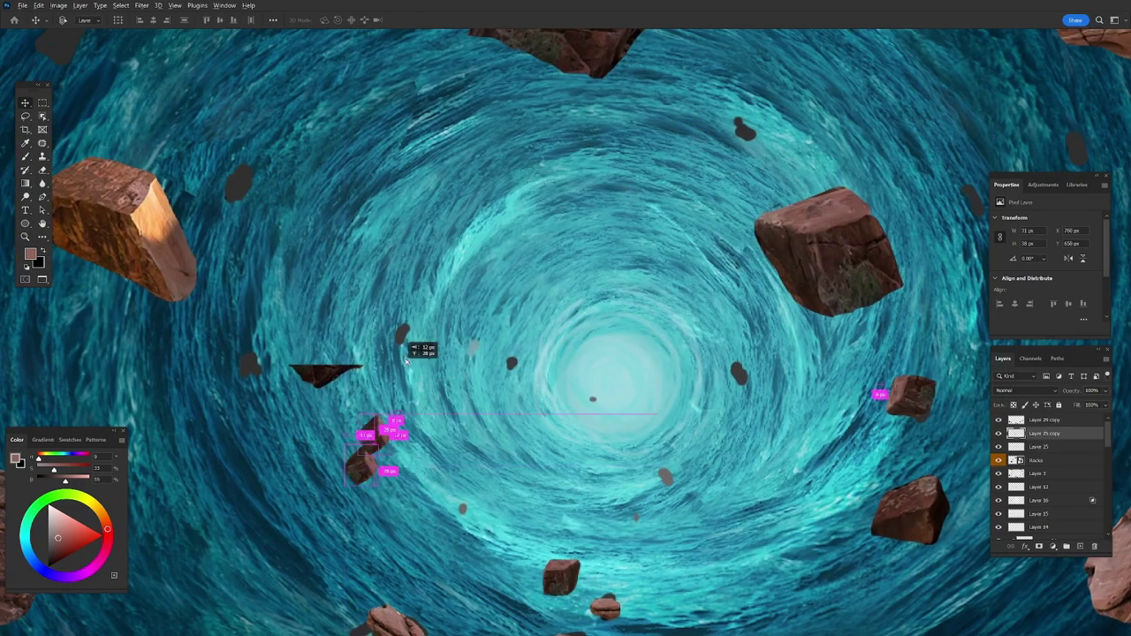
{"action": "left_click_drag", "start_coordinate": [407, 358], "coordinate": [413, 315]}
{"action": "key", "text": "ctrl+t"}
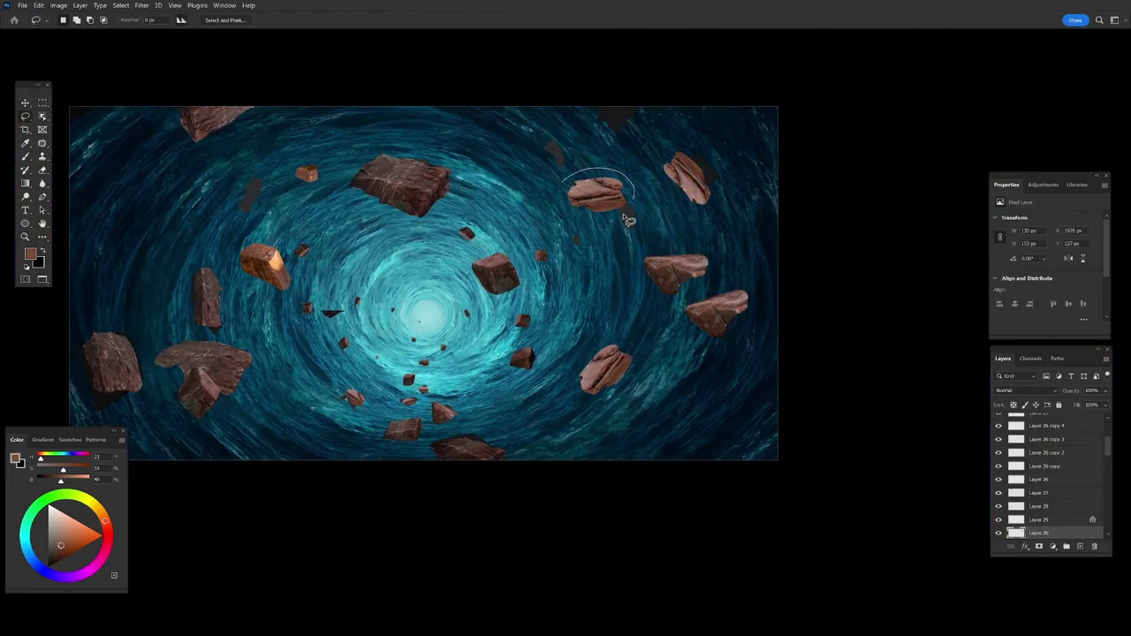
Move a rock layer to the top of the stack, then lasso and rotate the centre-right rock.
{"action": "left_click_drag", "start_coordinate": [542, 194], "coordinate": [616, 119]}
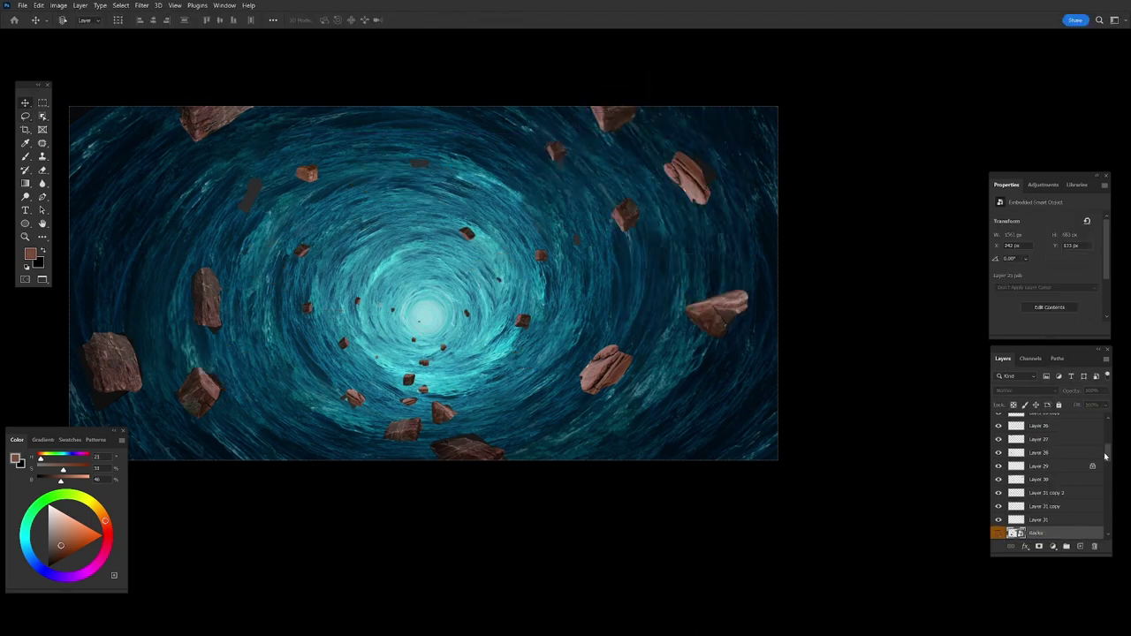
{"action": "scroll", "coordinate": [639, 362], "scroll_direction": "up", "scroll_amount": 5}
{"action": "key", "text": "l"}
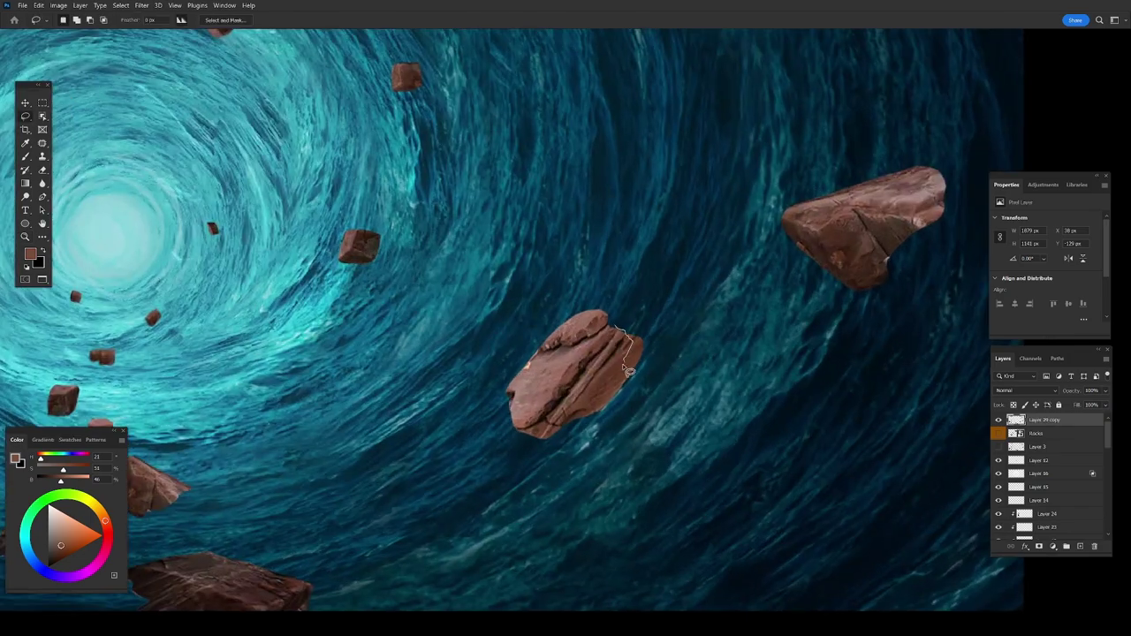
{"action": "left_click_drag", "start_coordinate": [522, 311], "coordinate": [640, 397]}
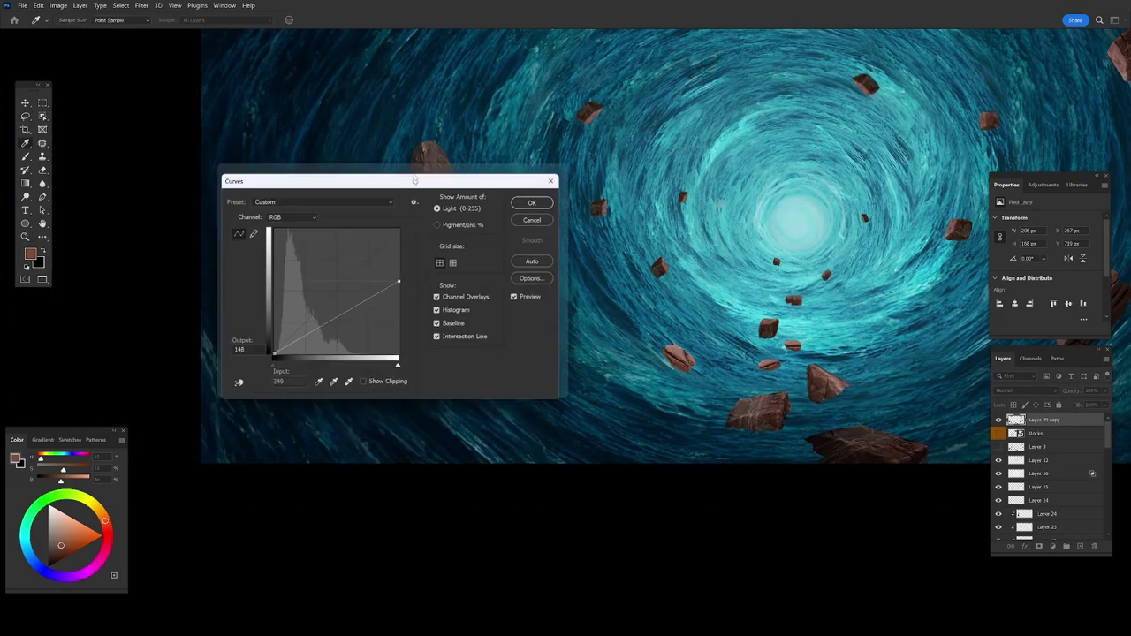
{"action": "left_click_drag", "start_coordinate": [471, 263], "coordinate": [499, 300]}
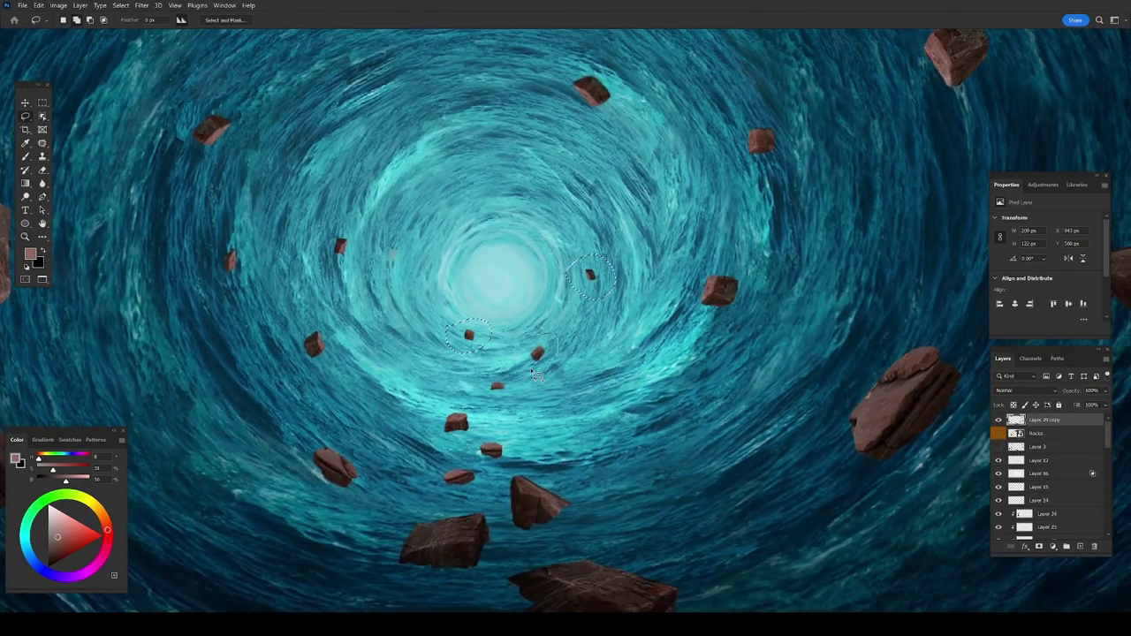
Select the lower and right-side rocks and darken them with Curves.
{"action": "left_click_drag", "start_coordinate": [536, 375], "coordinate": [526, 334]}
{"action": "key", "text": "ctrl+l"}
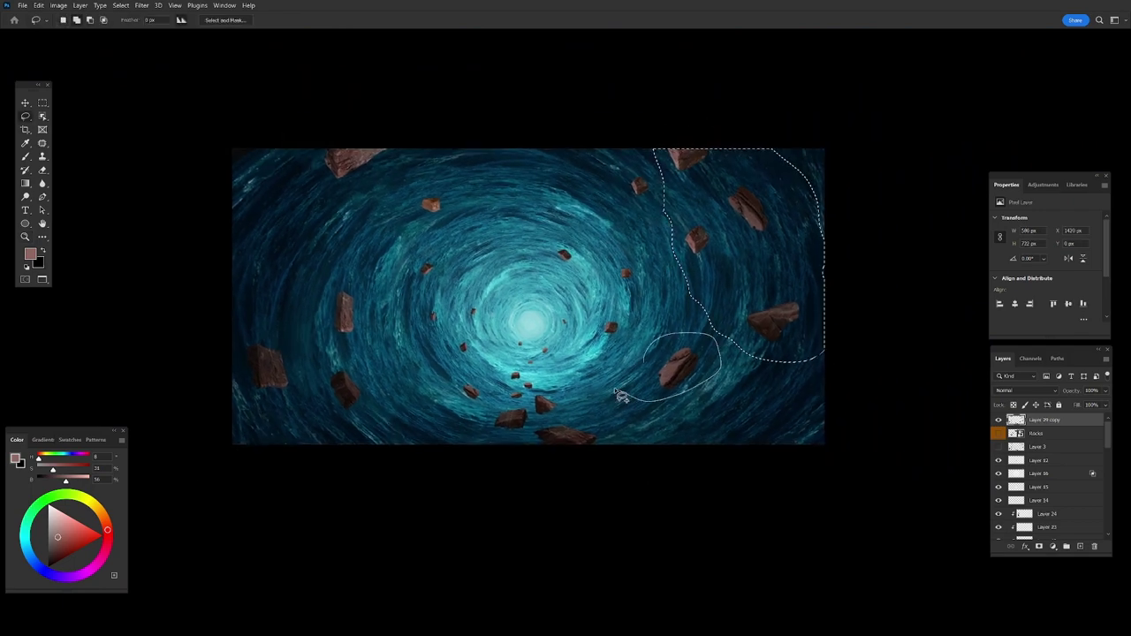
{"action": "left_click_drag", "start_coordinate": [384, 326], "coordinate": [239, 423]}
{"action": "key", "text": "ctrl+m"}
{"action": "left_click_drag", "start_coordinate": [454, 63], "coordinate": [513, 406]}
{"action": "left_click_drag", "start_coordinate": [526, 457], "coordinate": [526, 508]}
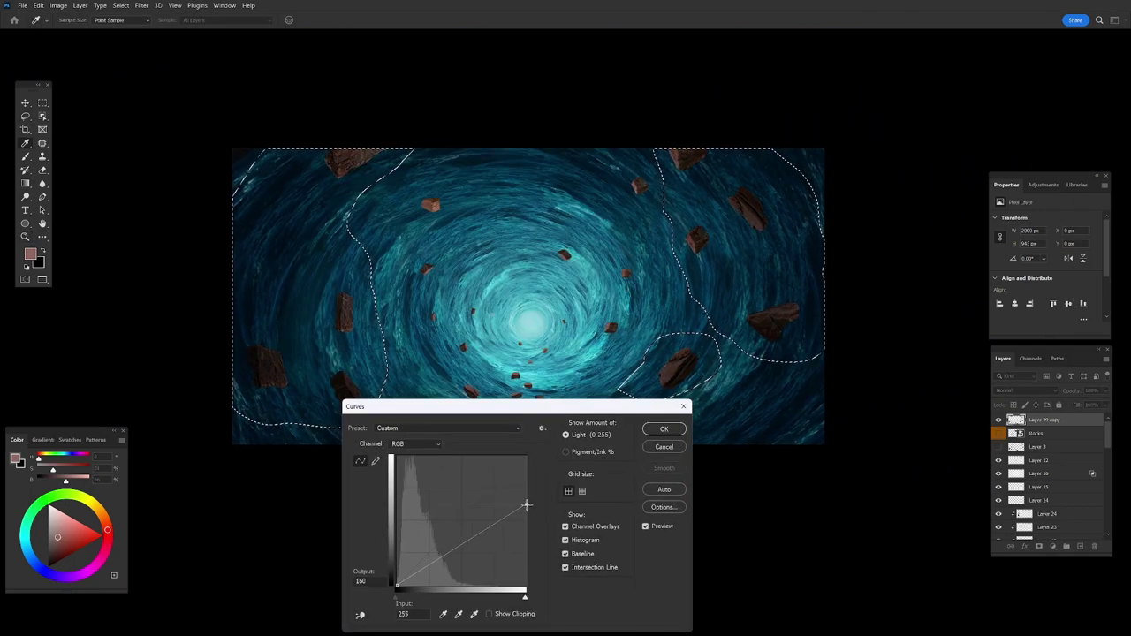
{"action": "left_click", "coordinate": [682, 429]}
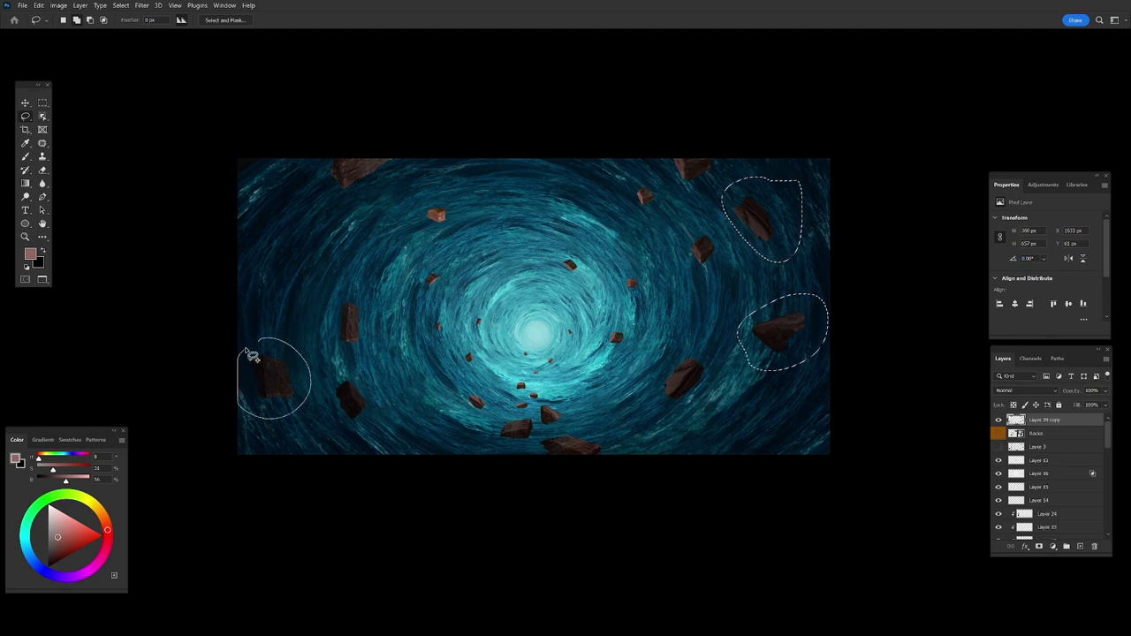
Darken the left rock and another single rock with Curves.
{"action": "key", "text": "ctrl+m"}
{"action": "left_click_drag", "start_coordinate": [568, 155], "coordinate": [580, 189]}
{"action": "left_click", "coordinate": [709, 139]}
{"action": "key", "text": "ctrl+d"}
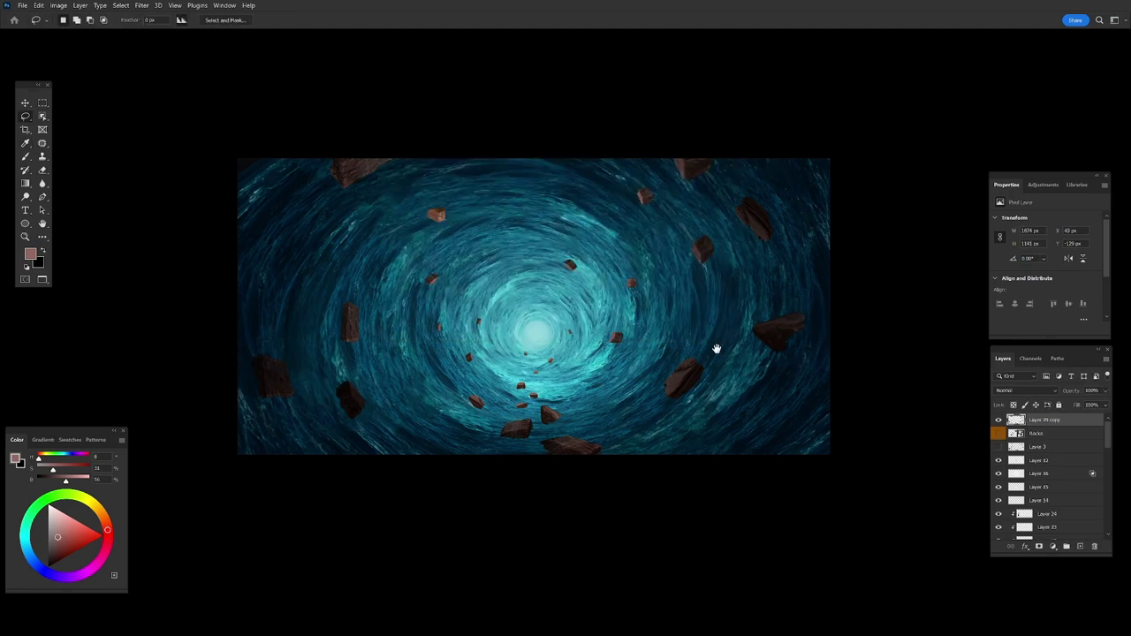
{"action": "key", "text": "ctrl+m"}
{"action": "left_click_drag", "start_coordinate": [417, 215], "coordinate": [416, 252]}
{"action": "key", "text": "Return"}
{"action": "key", "text": "ctrl+d"}
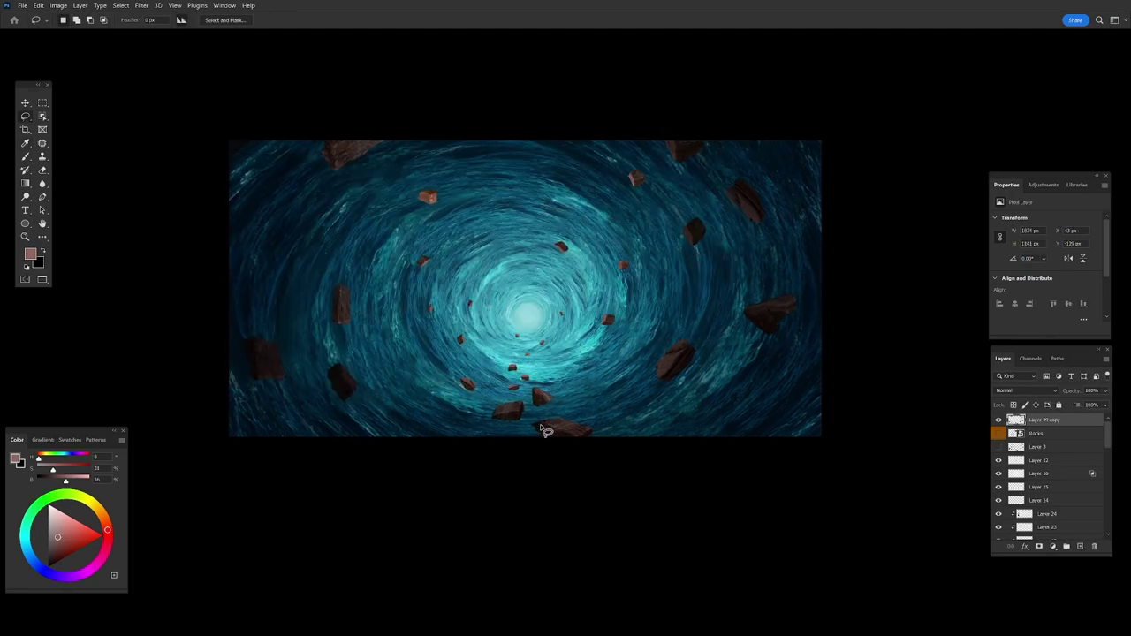
Darken the bottom and remaining rocks with Curves, then shift Color Balance highlights toward blue (-15, 0, +20).
{"action": "left_click_drag", "start_coordinate": [545, 432], "coordinate": [491, 436]}
{"action": "key", "text": "ctrl+m"}
{"action": "key", "text": "Return"}
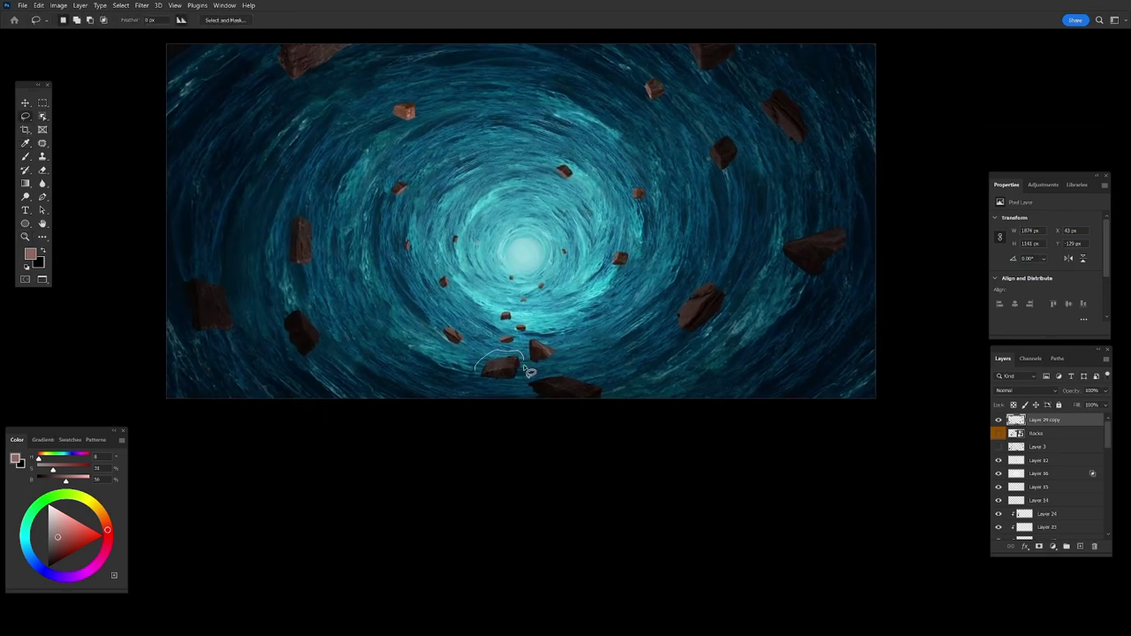
{"action": "key", "text": "ctrl+m"}
{"action": "left_click", "coordinate": [554, 187]}
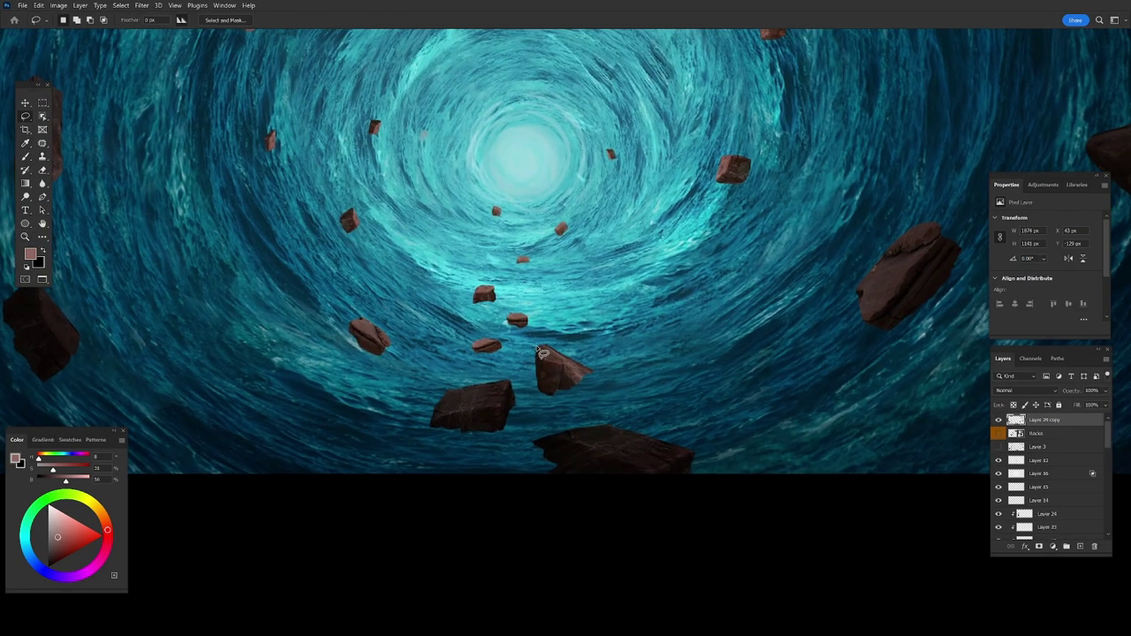
{"action": "key", "text": "ctrl+m"}
{"action": "key", "text": "Return"}
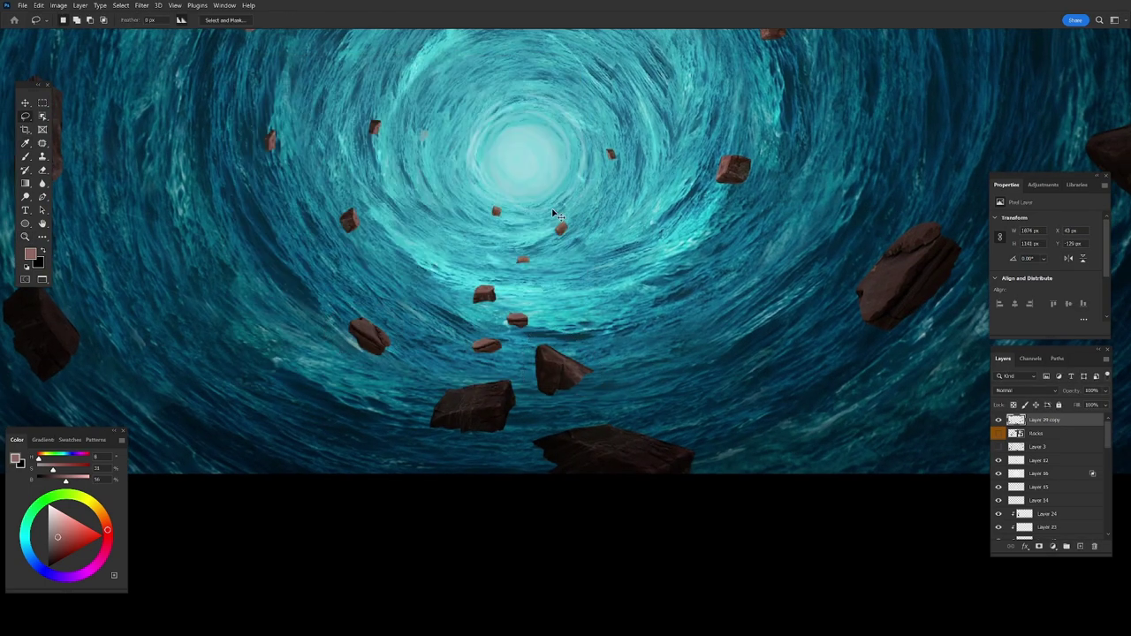
{"action": "key", "text": "ctrl+m"}
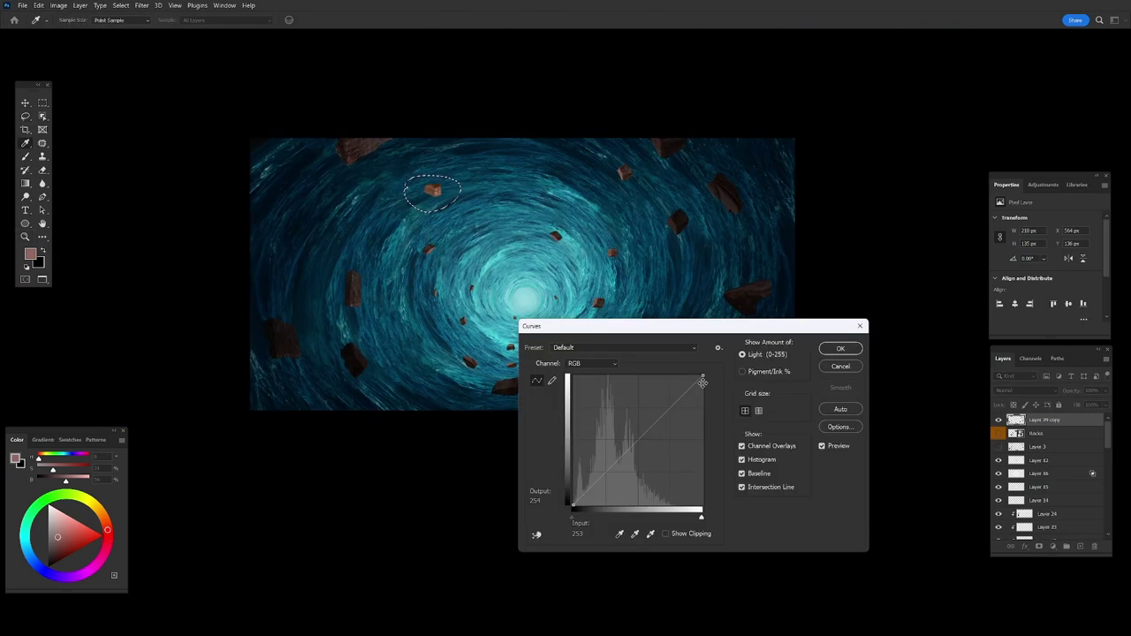
{"action": "left_click", "coordinate": [841, 349]}
{"action": "key", "text": "ctrl+b"}
{"action": "left_click_drag", "start_coordinate": [527, 528], "coordinate": [542, 530]}
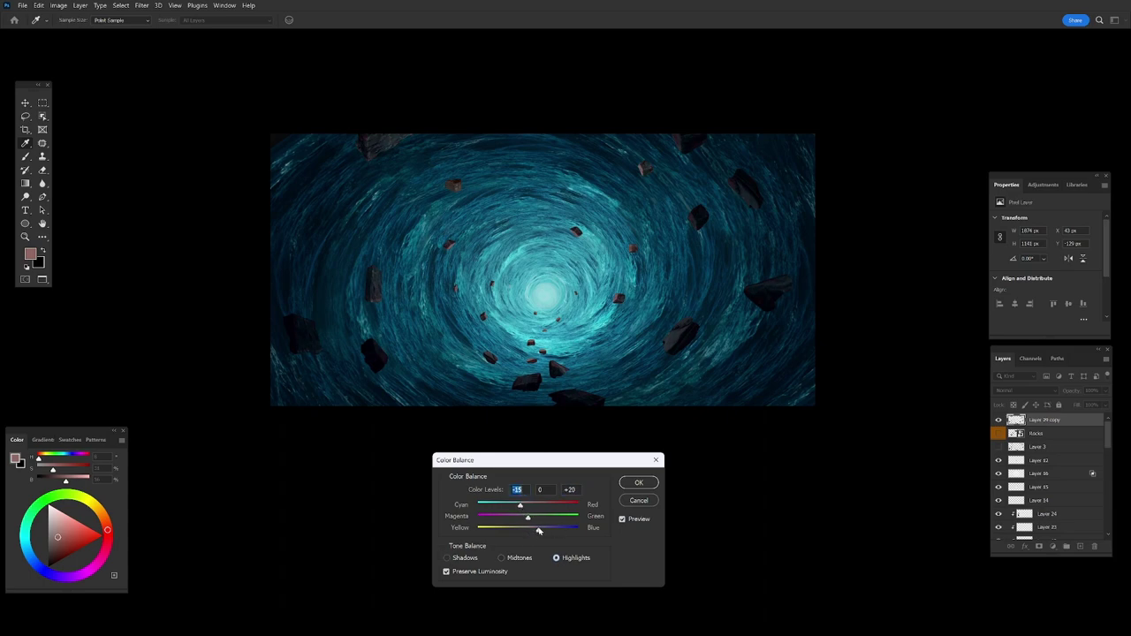
Apply Color Balance highlights -12, 0, +15 as a smart filter on the tunnel layer.
{"action": "key", "text": "Return"}
{"action": "key", "text": "z"}
{"action": "left_click", "coordinate": [648, 361]}
{"action": "right_click", "coordinate": [1059, 428]}
{"action": "left_click", "coordinate": [972, 312]}
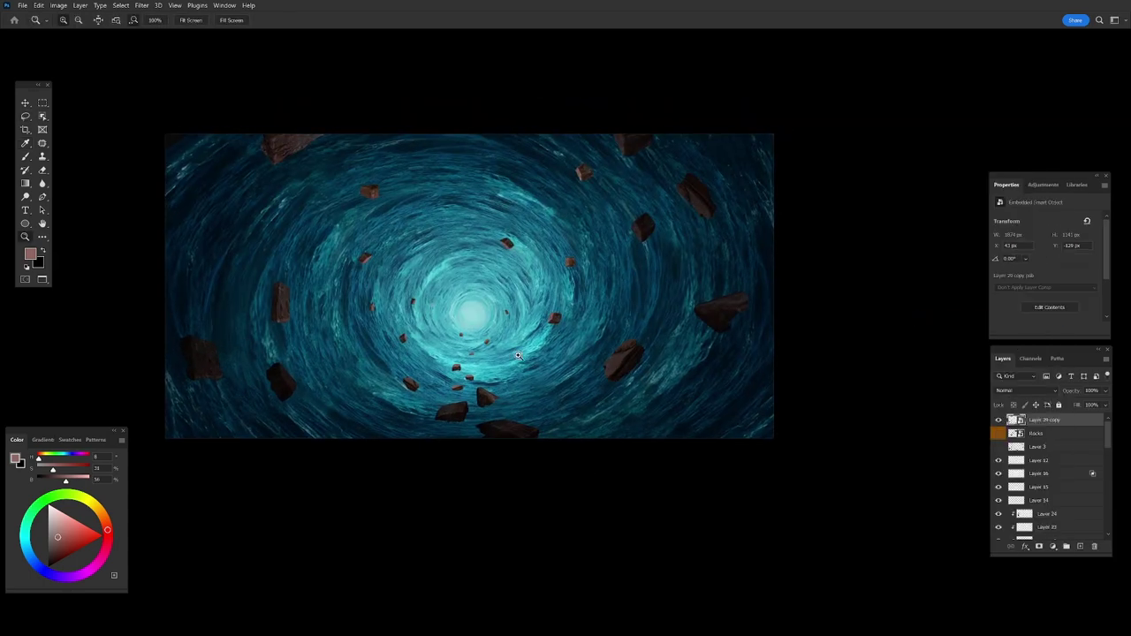
{"action": "key", "text": "ctrl+b"}
{"action": "left_click_drag", "start_coordinate": [456, 496], "coordinate": [460, 497]}
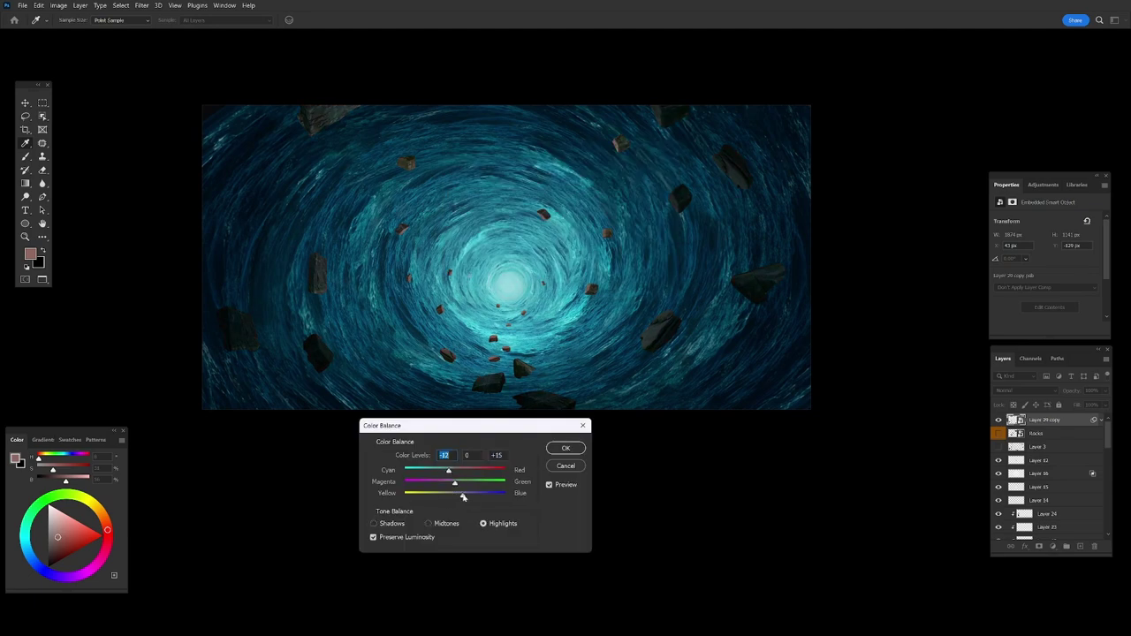
{"action": "key", "text": "Return"}
Paint the smart filter mask across the tunnel, then add a new empty layer on top.
{"action": "key", "text": "b"}
{"action": "scroll", "coordinate": [565, 332], "scroll_direction": "up", "scroll_amount": 5}
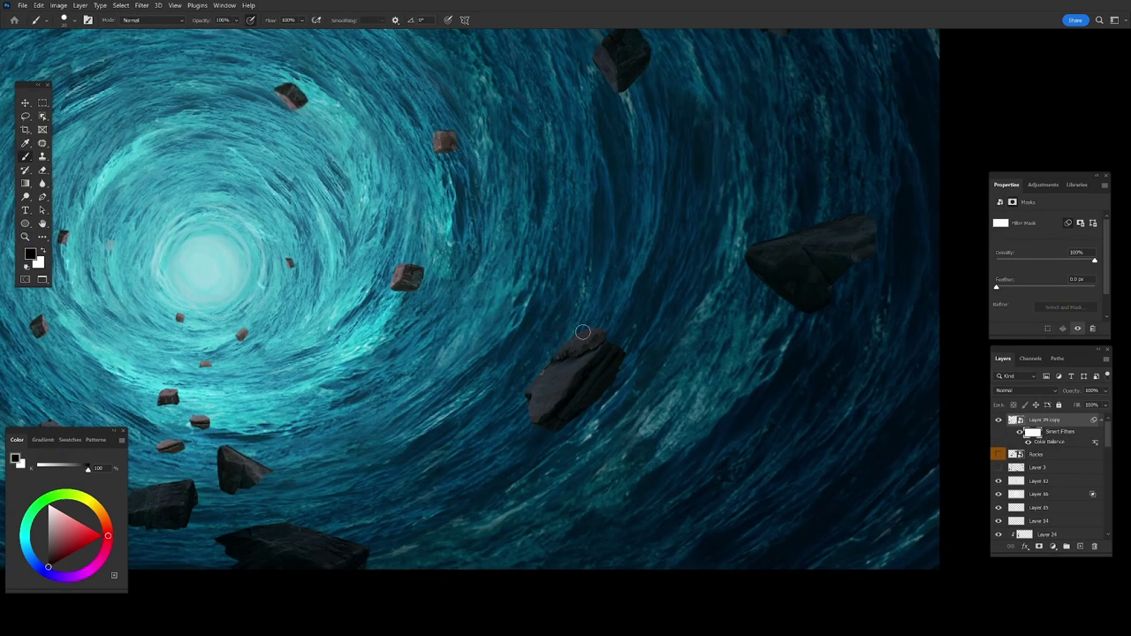
{"action": "scroll", "coordinate": [738, 258], "scroll_direction": "down", "scroll_amount": 3}
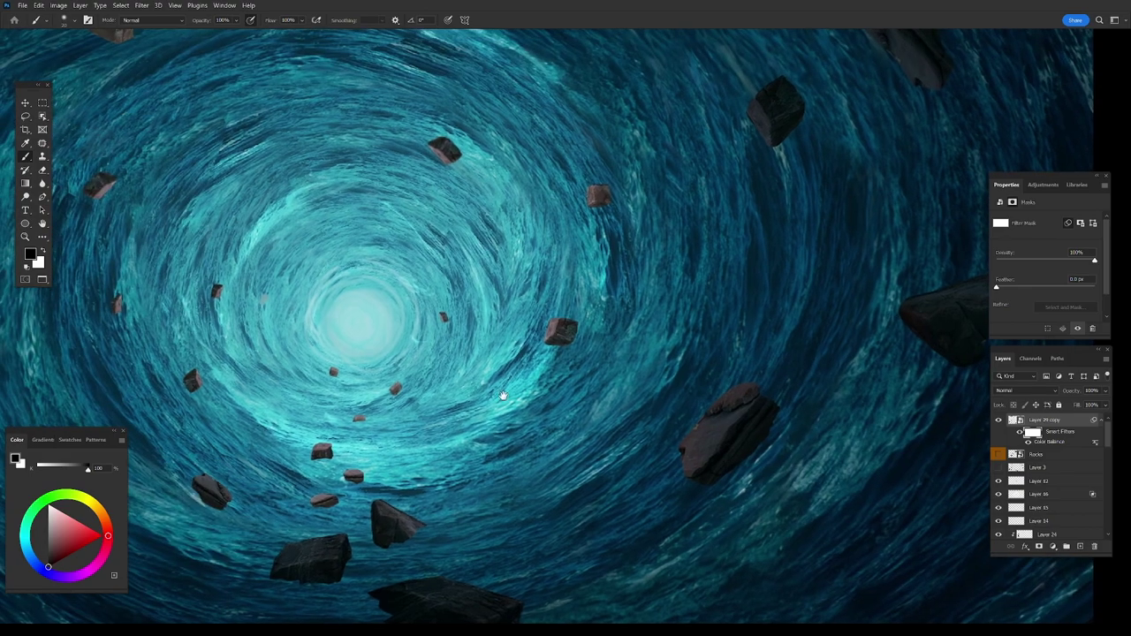
{"action": "left_click_drag", "start_coordinate": [332, 332], "coordinate": [397, 462]}
{"action": "left_click_drag", "start_coordinate": [274, 336], "coordinate": [450, 401]}
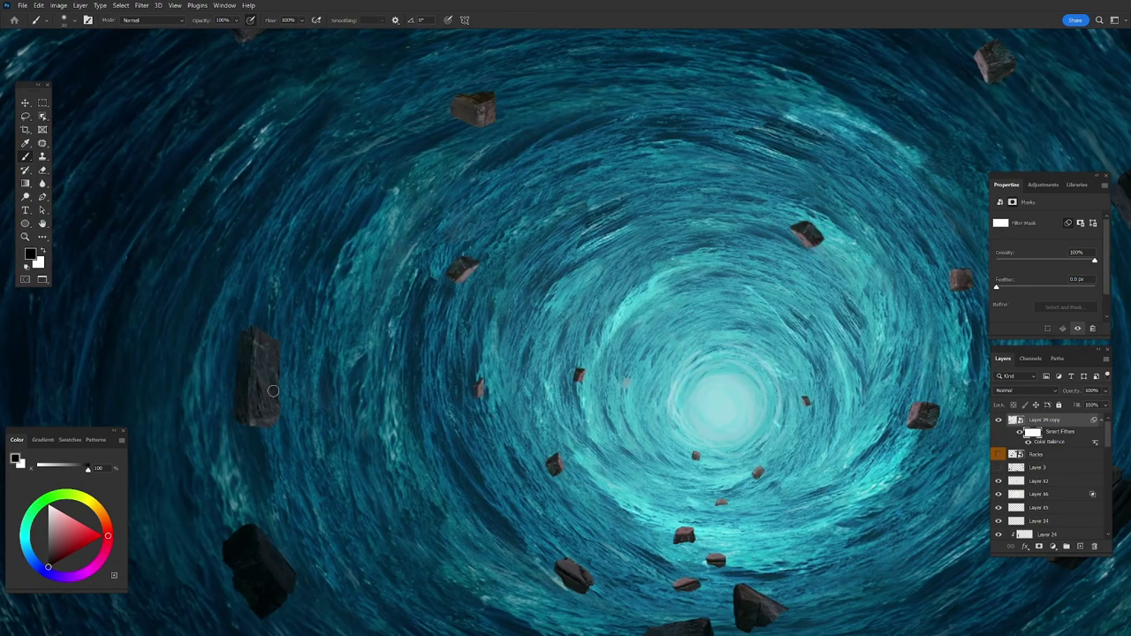
{"action": "left_click_drag", "start_coordinate": [132, 446], "coordinate": [331, 466]}
{"action": "key", "text": "ctrl+0"}
{"action": "left_click", "coordinate": [1080, 546]}
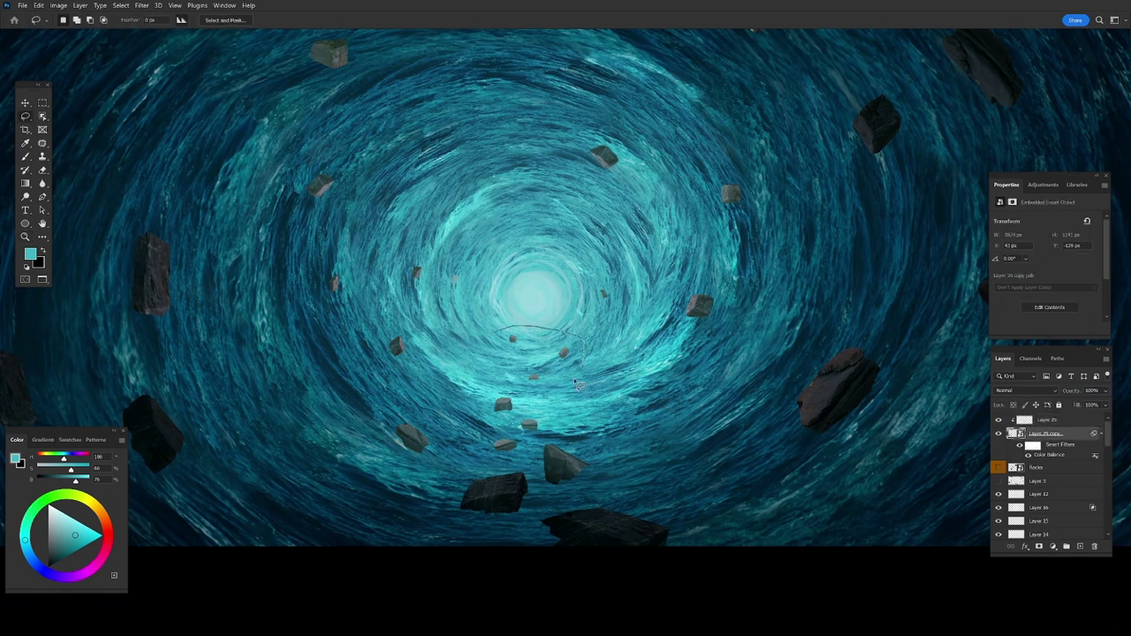
Lasso the glowing centre and add a Levels layer with adjusted output levels, plus a Color Balance layer.
{"action": "key", "text": "ctrl+l"}
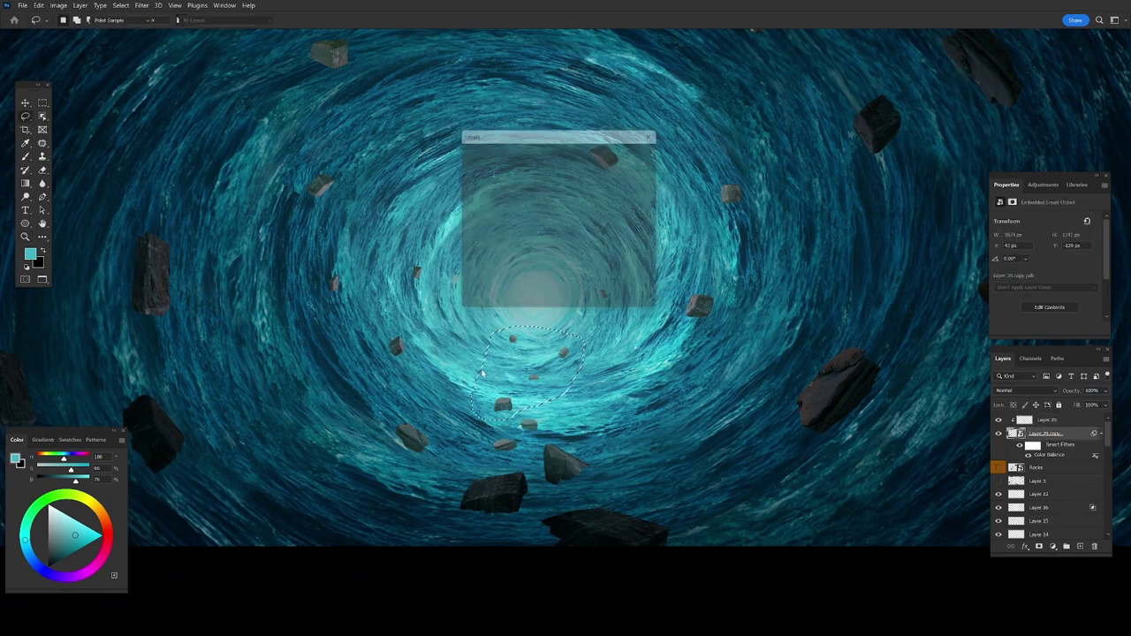
{"action": "key", "text": "Escape"}
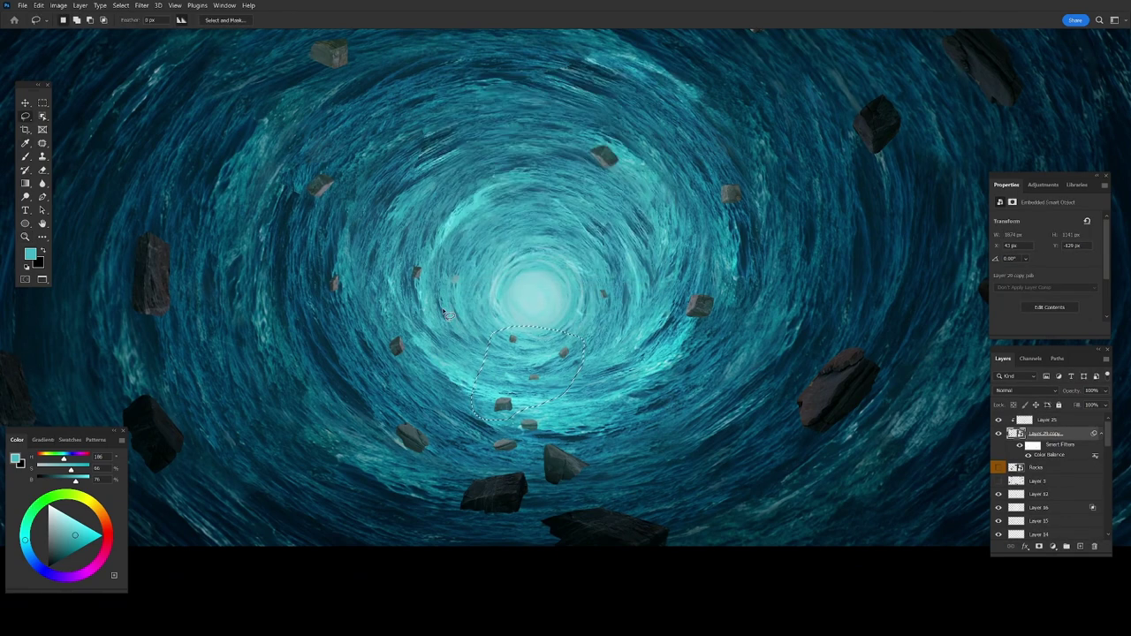
{"action": "right_click", "coordinate": [1022, 441]}
{"action": "left_click_drag", "start_coordinate": [489, 337], "coordinate": [566, 395]}
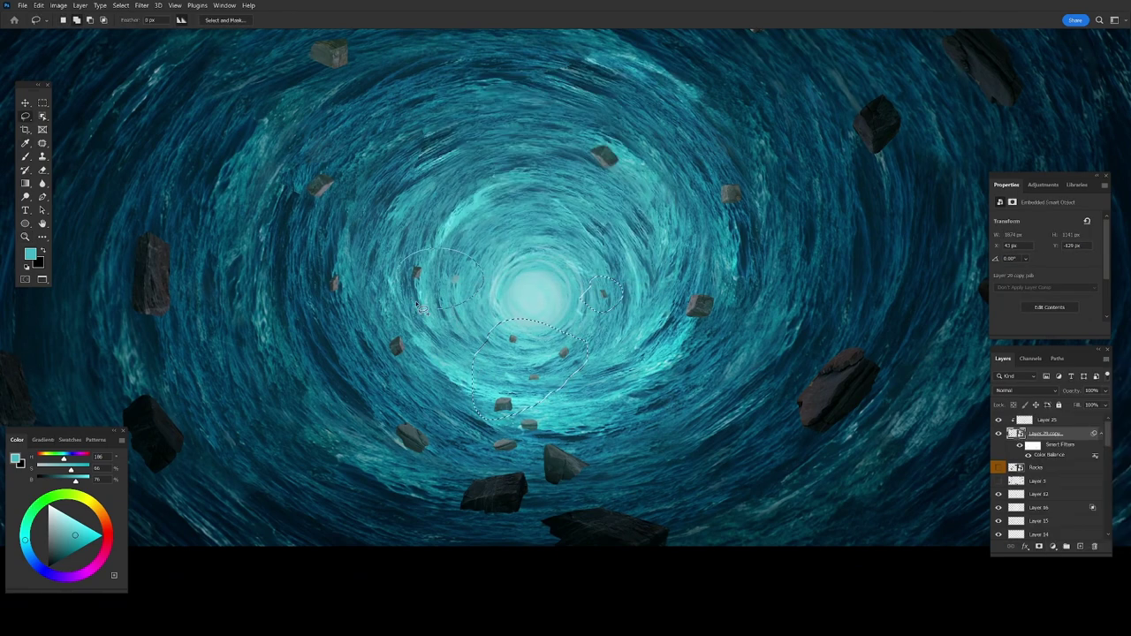
{"action": "left_click", "coordinate": [1053, 546]}
{"action": "left_click", "coordinate": [1039, 425]}
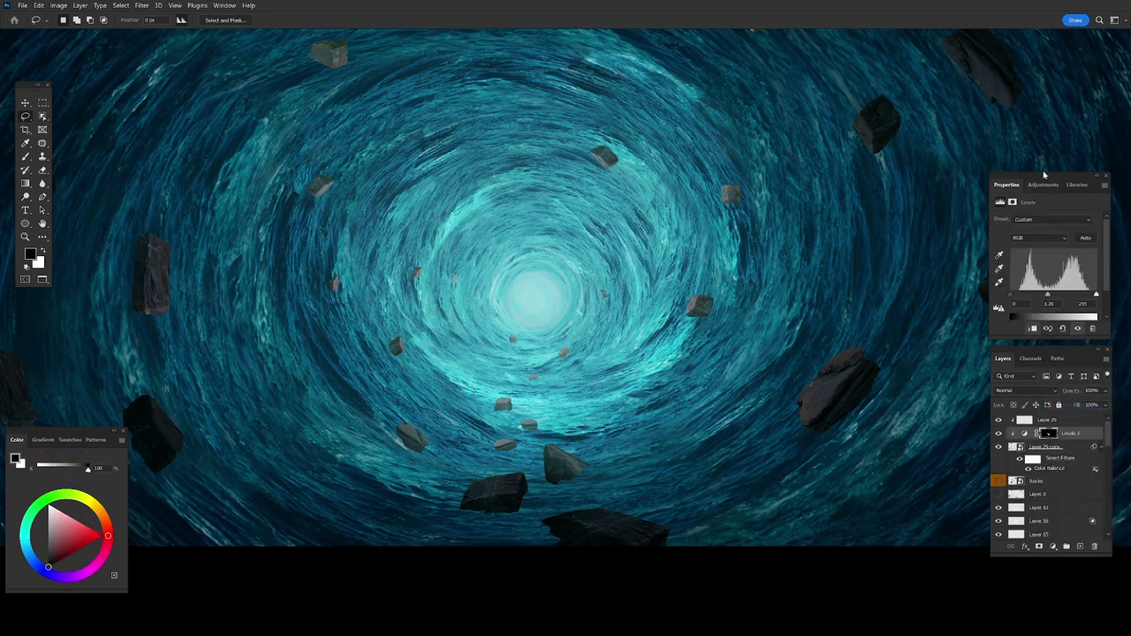
{"action": "left_click_drag", "start_coordinate": [1044, 174], "coordinate": [1044, 150]}
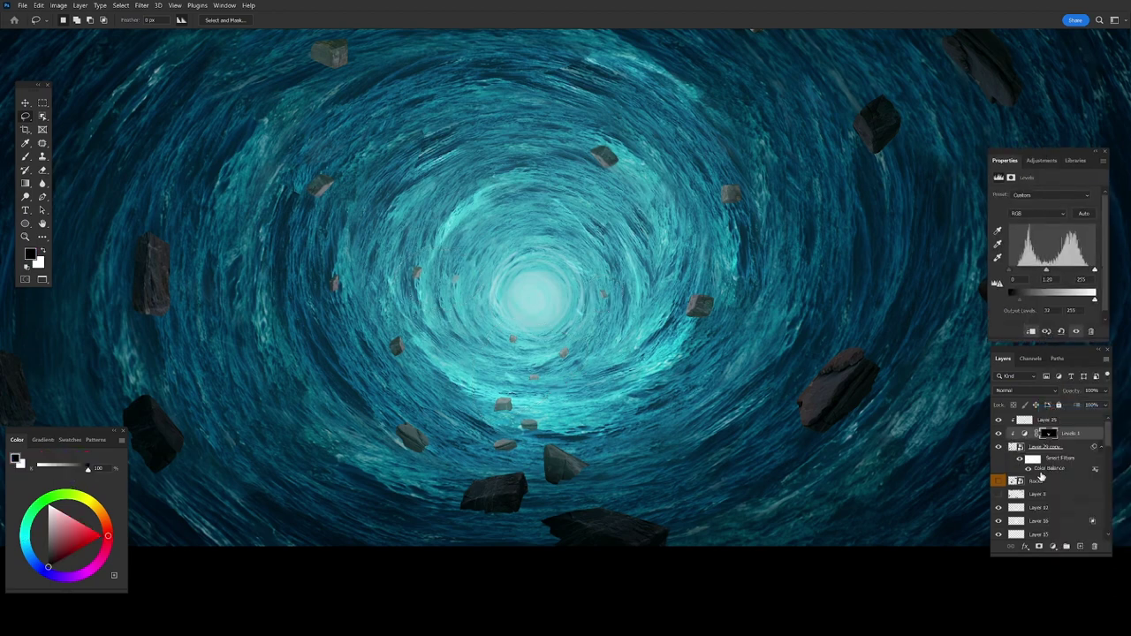
{"action": "left_click", "coordinate": [1054, 547]}
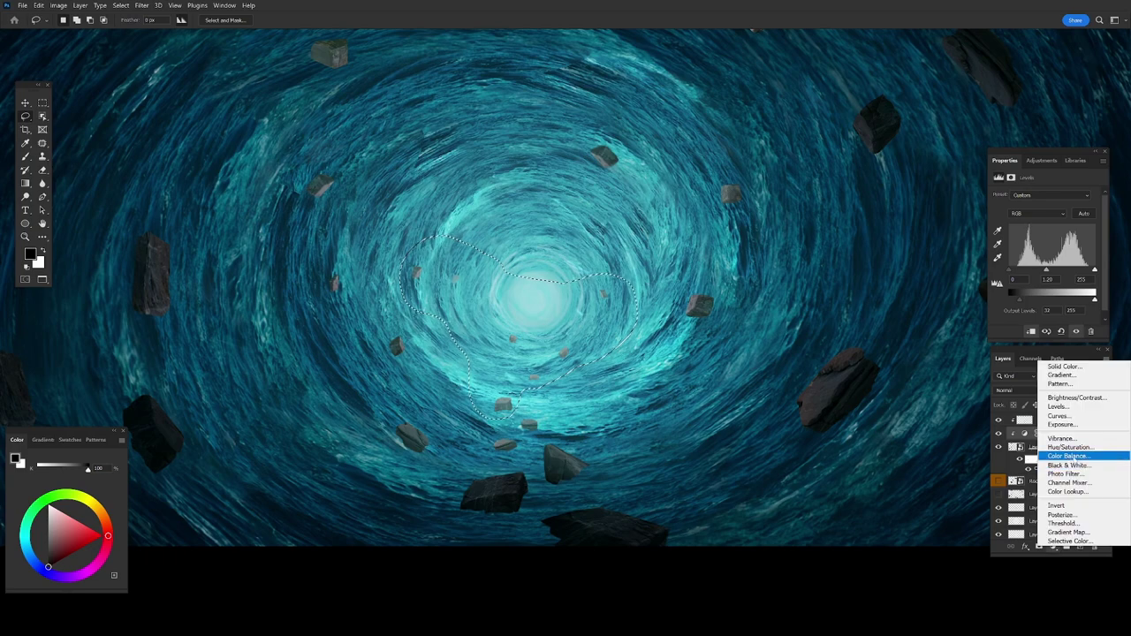
{"action": "left_click", "coordinate": [1069, 451]}
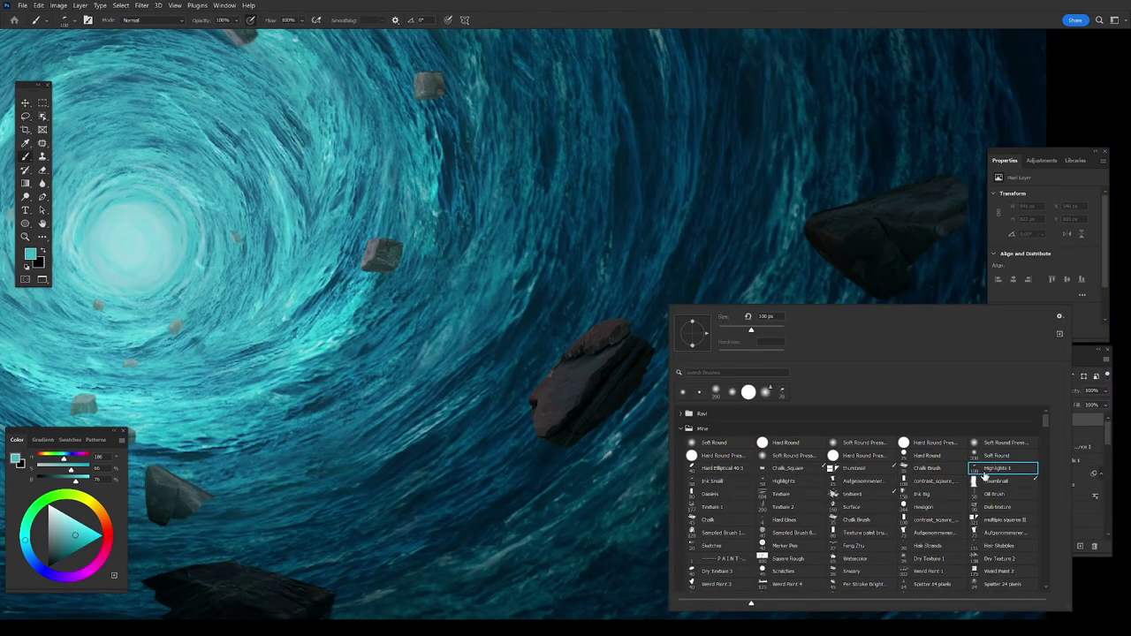
Set Color Balance midtones to Cyan −31 and Blue +30 around the central rock.
{"action": "left_click", "coordinate": [557, 148]}
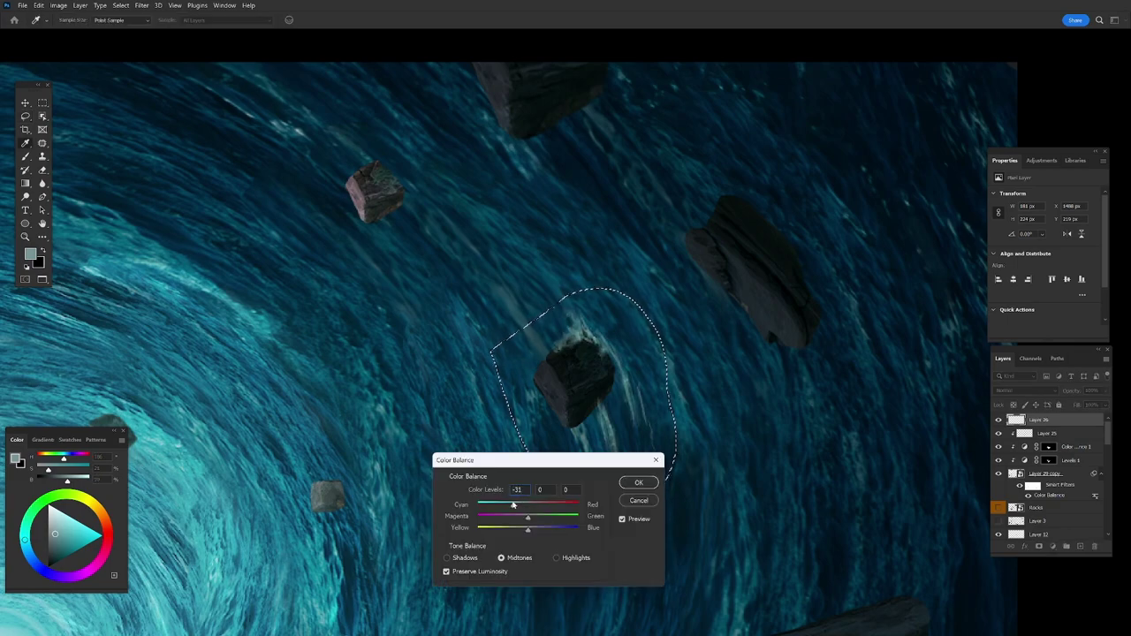
{"action": "left_click_drag", "start_coordinate": [529, 528], "coordinate": [543, 528]}
{"action": "left_click", "coordinate": [561, 340]}
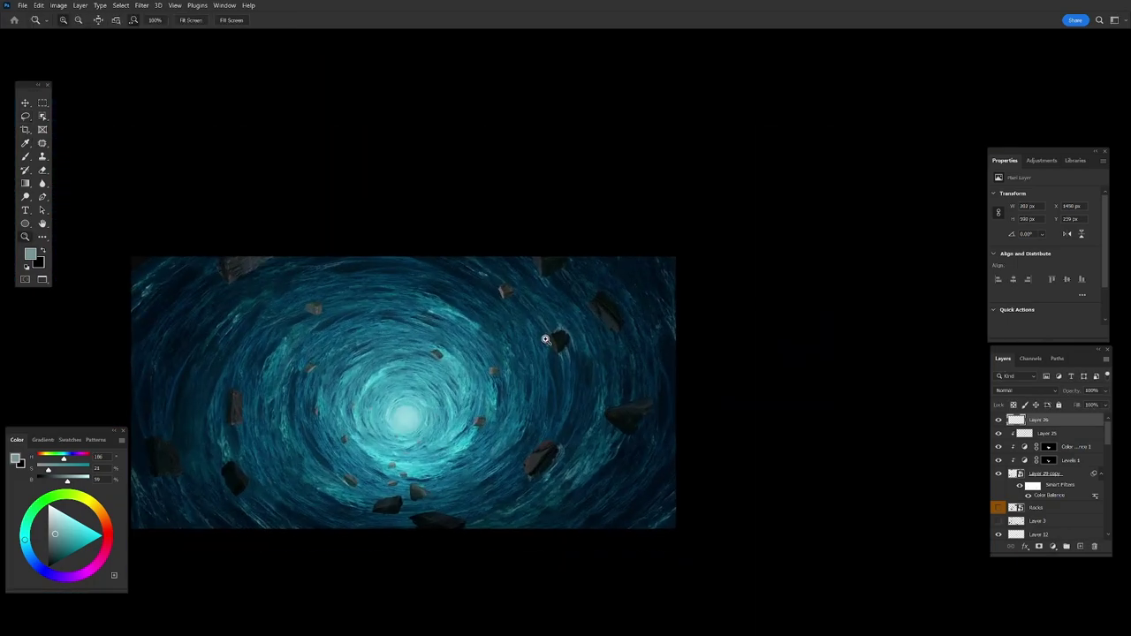
Zoom in and pan over the rocks, ready to paint foam splashes.
{"action": "left_click", "coordinate": [748, 255]}
{"action": "key", "text": "b"}
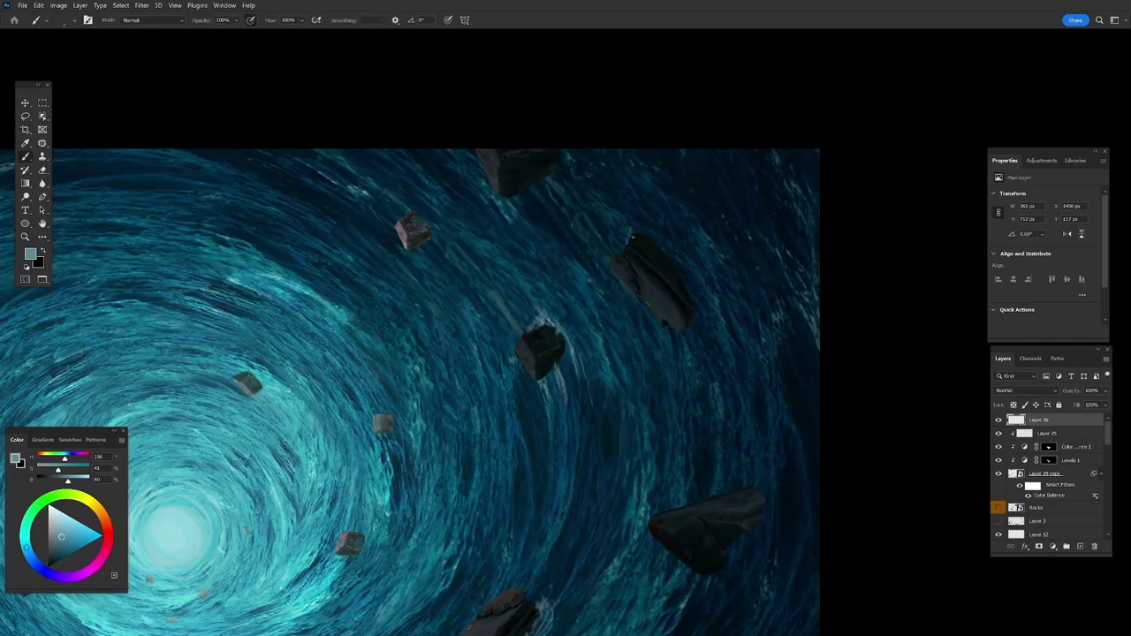
{"action": "left_click_drag", "start_coordinate": [625, 254], "coordinate": [590, 220]}
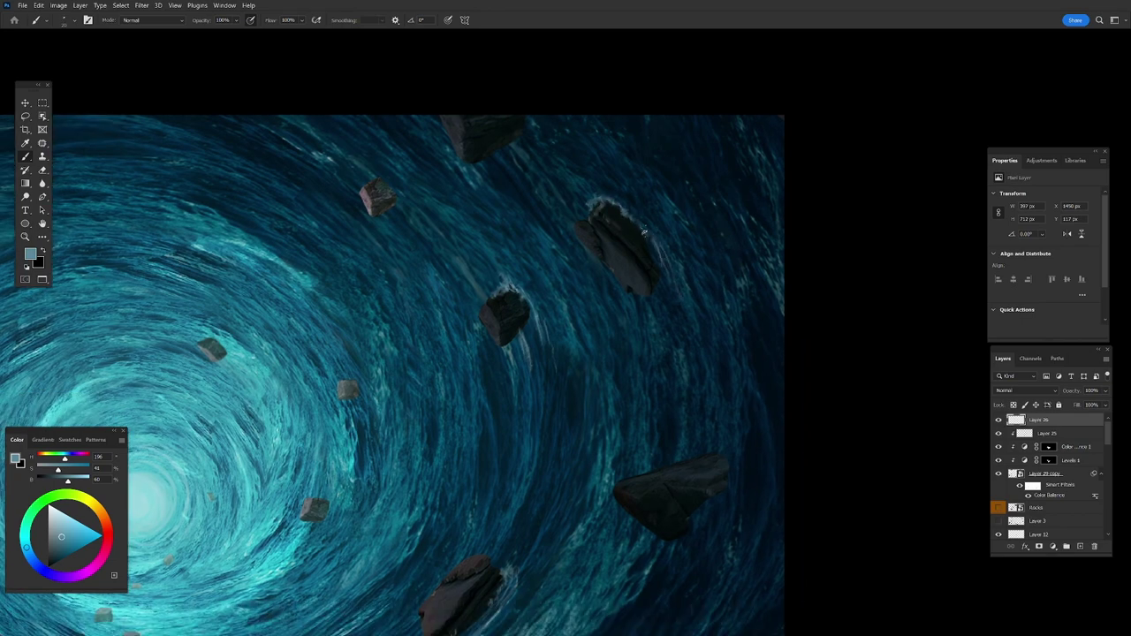
{"action": "scroll", "coordinate": [599, 196], "scroll_direction": "down", "scroll_amount": 5}
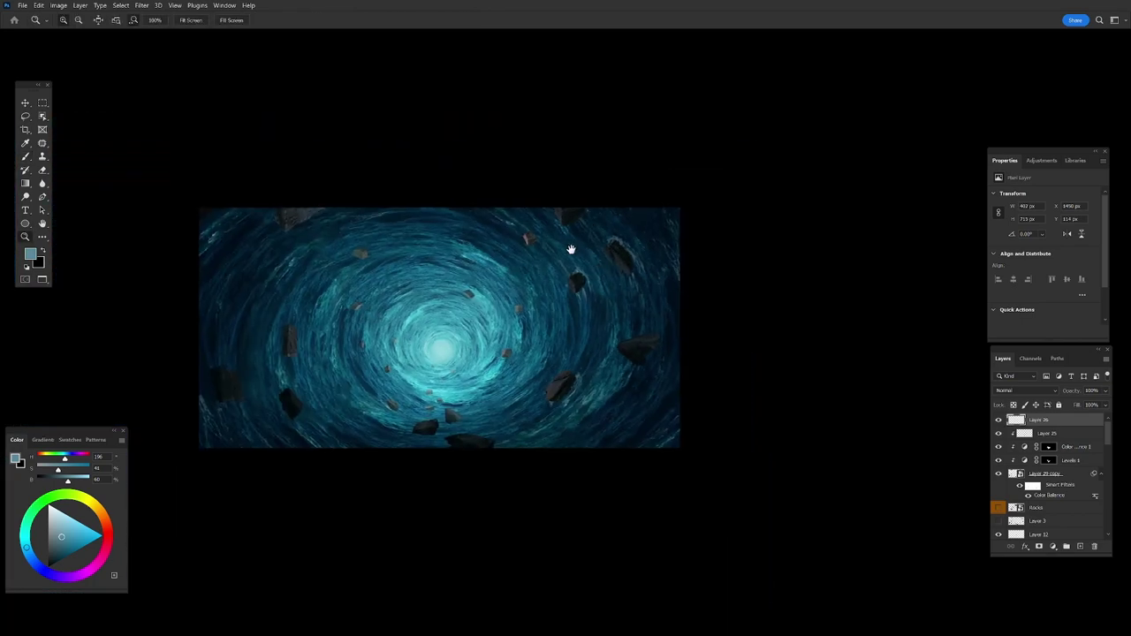
{"action": "scroll", "coordinate": [571, 248], "scroll_direction": "up", "scroll_amount": 2}
{"action": "scroll", "coordinate": [571, 204], "scroll_direction": "up", "scroll_amount": 1}
{"action": "left_click_drag", "start_coordinate": [571, 255], "coordinate": [553, 149]}
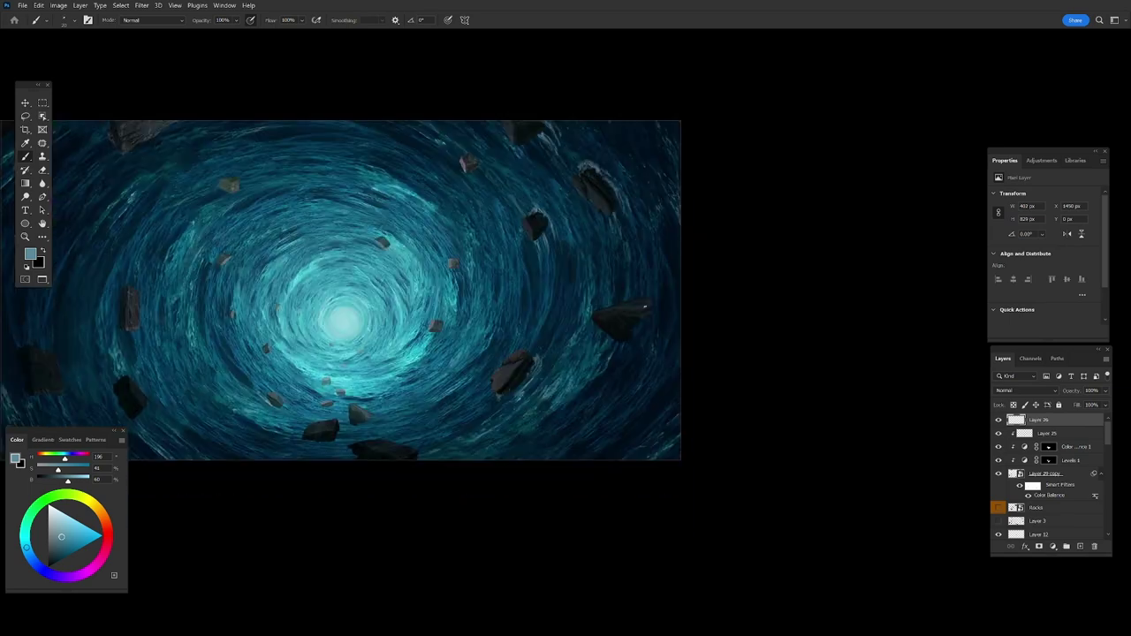
{"action": "scroll", "coordinate": [648, 329], "scroll_direction": "up", "scroll_amount": 3}
Mask Layer 29 copy and hide the right part of the rock with a lasso selection.
{"action": "key", "text": "v"}
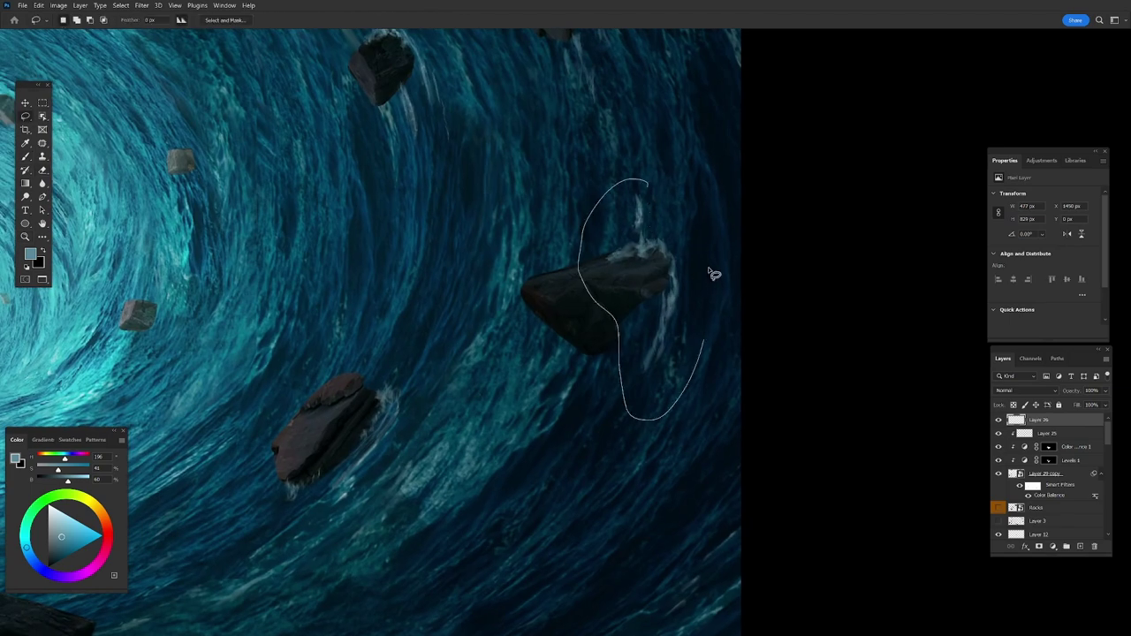
{"action": "left_click", "coordinate": [568, 298]}
{"action": "left_click", "coordinate": [1039, 546]}
{"action": "key", "text": "l"}
{"action": "mouse_move", "coordinate": [589, 256]}
{"action": "left_mouse_down"}
{"action": "mouse_move", "coordinate": [594, 272]}
{"action": "mouse_move", "coordinate": [594, 228]}
{"action": "mouse_move", "coordinate": [611, 284]}
{"action": "mouse_move", "coordinate": [574, 272]}
{"action": "mouse_move", "coordinate": [607, 298]}
{"action": "mouse_move", "coordinate": [590, 389]}
{"action": "mouse_move", "coordinate": [543, 408]}
{"action": "left_mouse_up"}
{"action": "key", "text": "alt+BackSpace"}
{"action": "key", "text": "ctrl+d"}
Paint sampled teal foam on Layer 26 along the rock's top, right and lower-right edges.
{"action": "key", "text": "b"}
{"action": "key", "text": "alt+period"}
{"action": "left_click", "coordinate": [594, 271], "text": "alt"}
{"action": "left_click_drag", "start_coordinate": [602, 366], "coordinate": [541, 424]}
{"action": "mouse_move", "coordinate": [612, 318]}
{"action": "left_mouse_down"}
{"action": "mouse_move", "coordinate": [621, 342]}
{"action": "mouse_move", "coordinate": [580, 263]}
{"action": "left_mouse_up"}
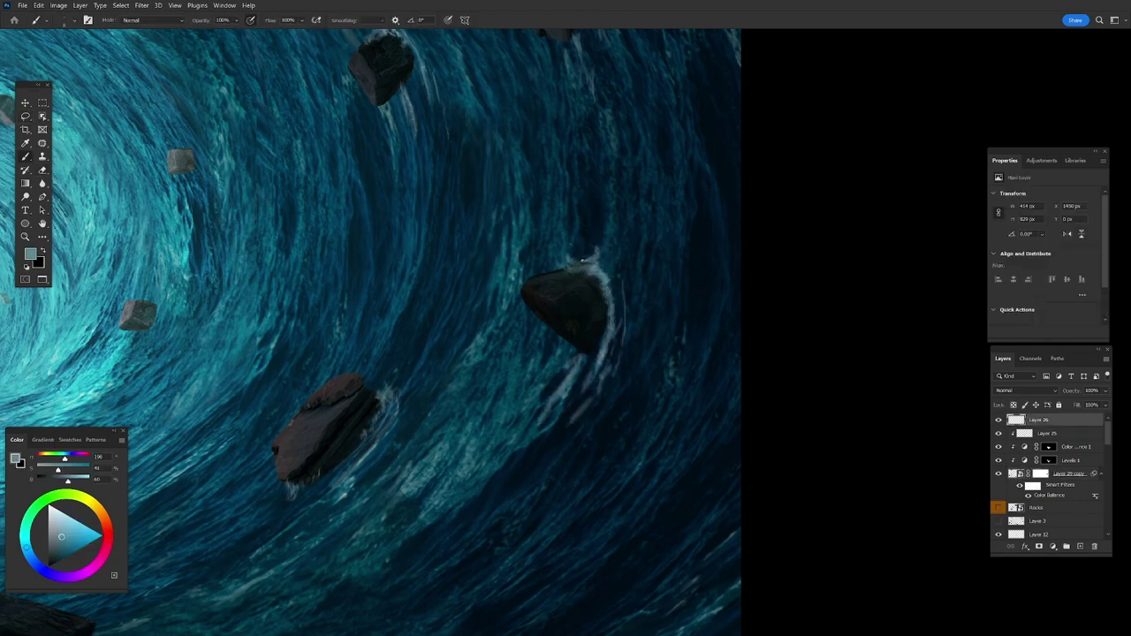
{"action": "key", "text": "ctrl+0"}
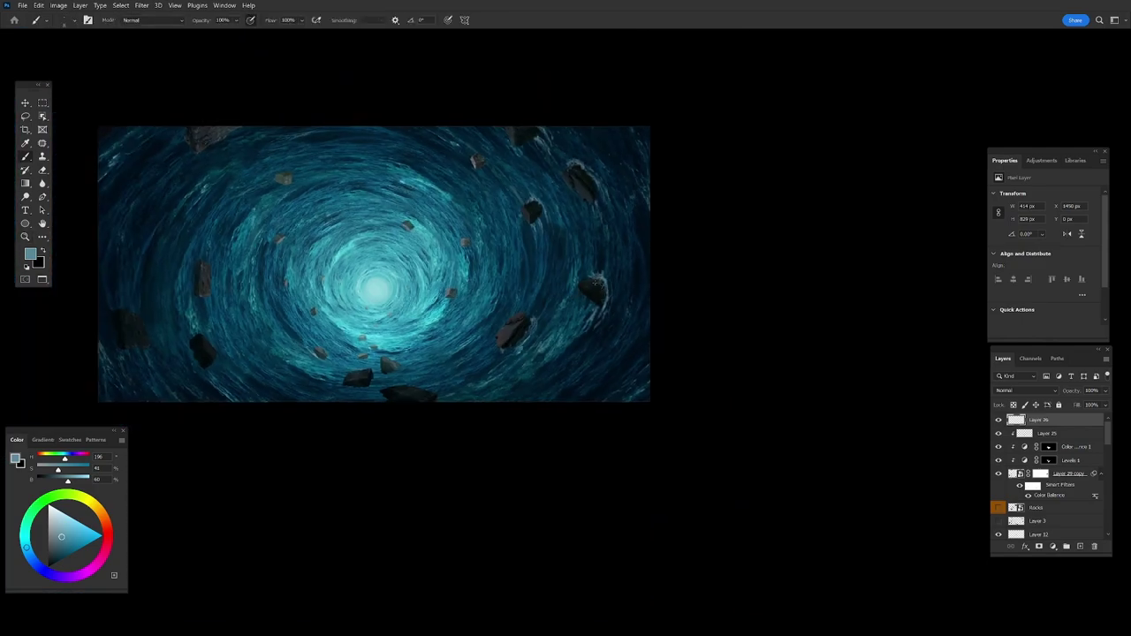
{"action": "key", "text": "ctrl+1"}
{"action": "key", "text": "ctrl+minus"}
{"action": "key", "text": "ctrl+plus"}
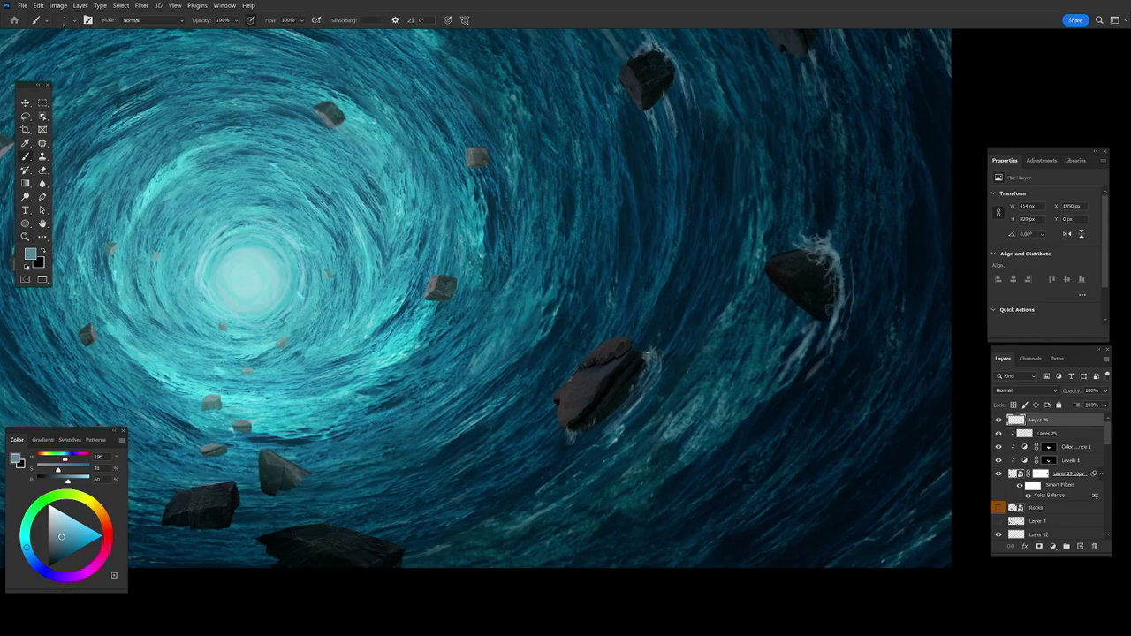
{"action": "mouse_move", "coordinate": [644, 357]}
{"action": "left_mouse_down"}
{"action": "mouse_move", "coordinate": [620, 412]}
{"action": "mouse_move", "coordinate": [566, 442]}
{"action": "mouse_move", "coordinate": [585, 442]}
{"action": "left_mouse_up"}
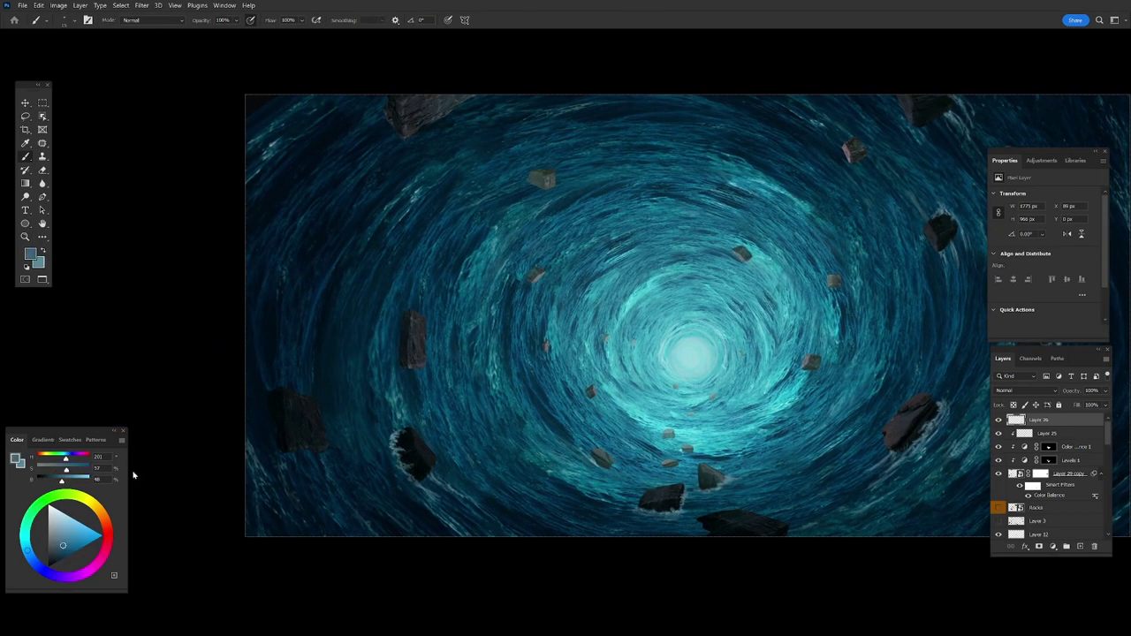
Pick a darker teal painting colour and zoom in on the upper tunnel.
{"action": "left_click", "coordinate": [265, 381], "text": "alt"}
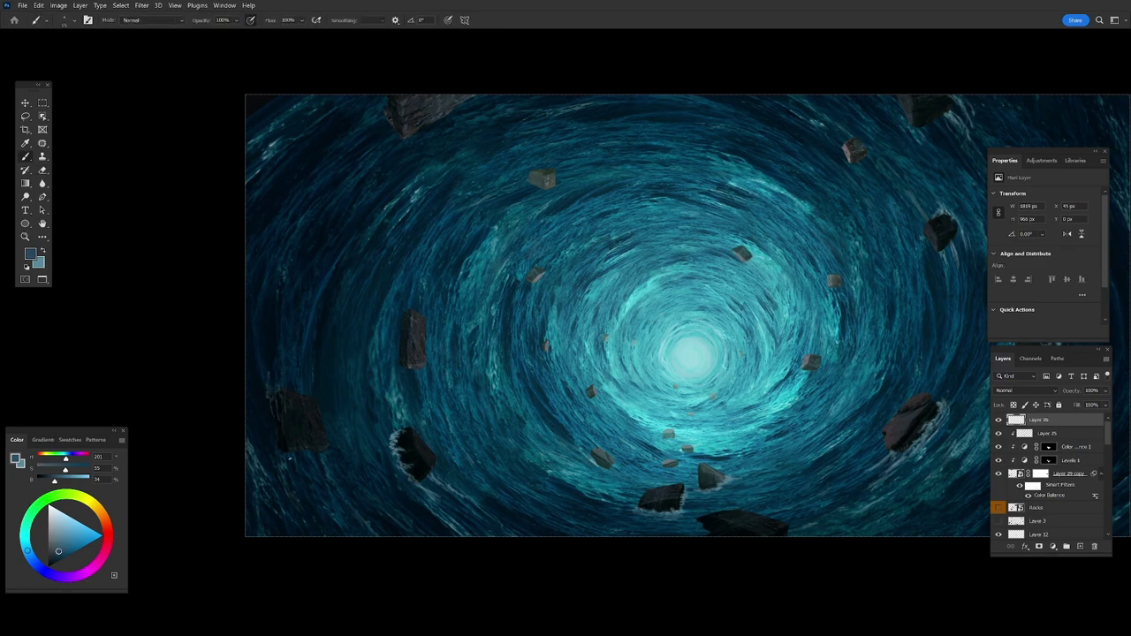
{"action": "key", "text": "x"}
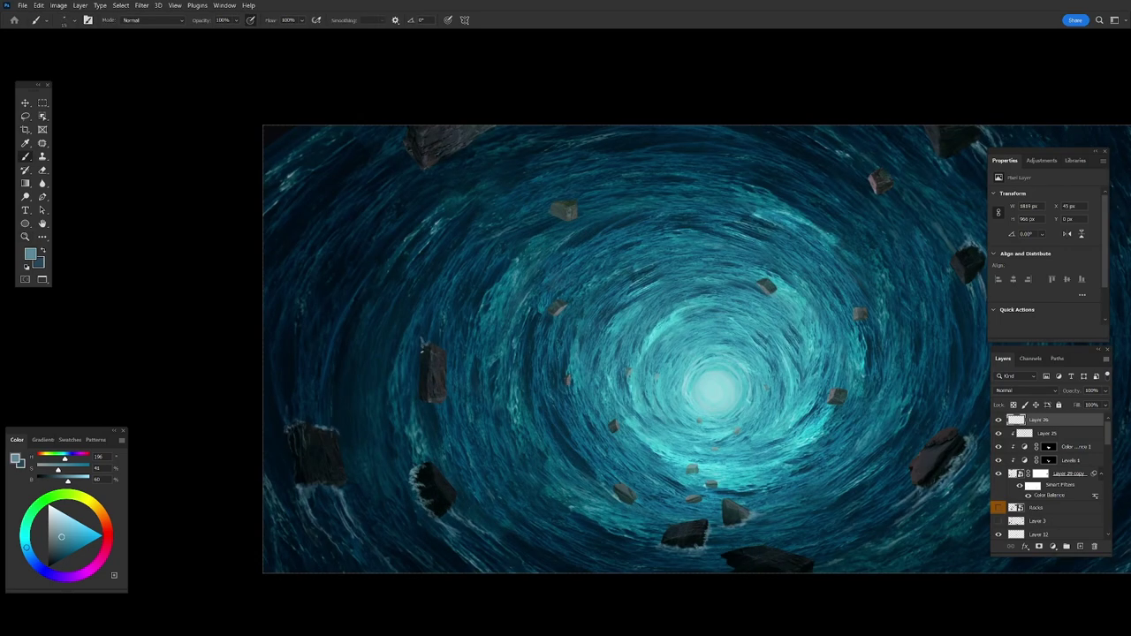
{"action": "key", "text": "x"}
{"action": "key", "text": "x"}
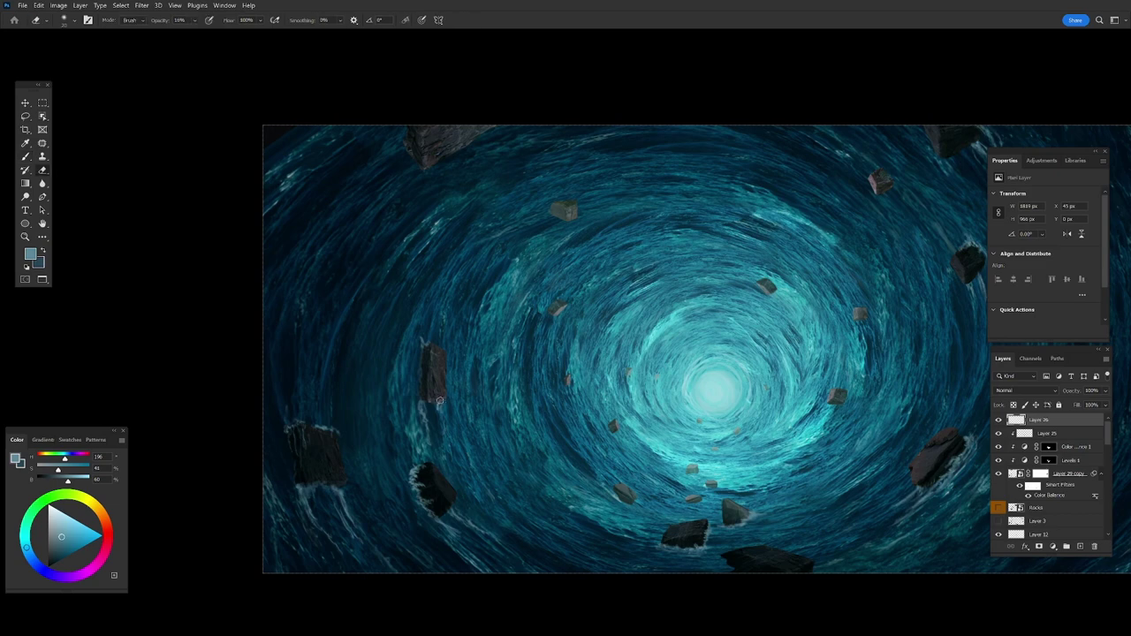
{"action": "key", "text": "z"}
{"action": "left_click", "coordinate": [408, 374], "text": "alt"}
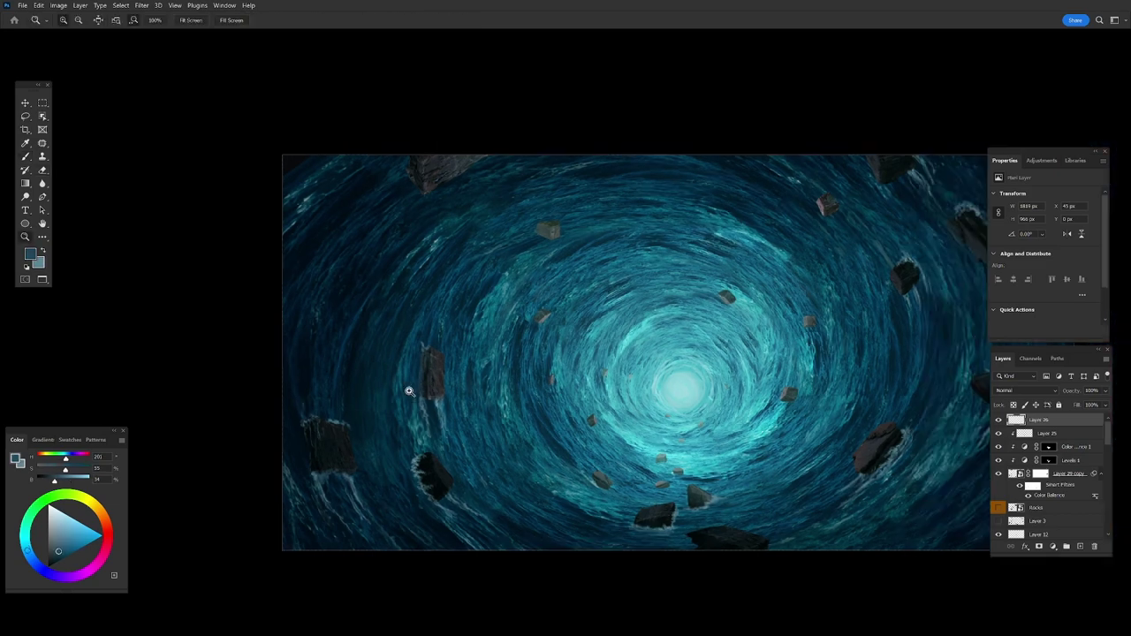
{"action": "left_click", "coordinate": [396, 328]}
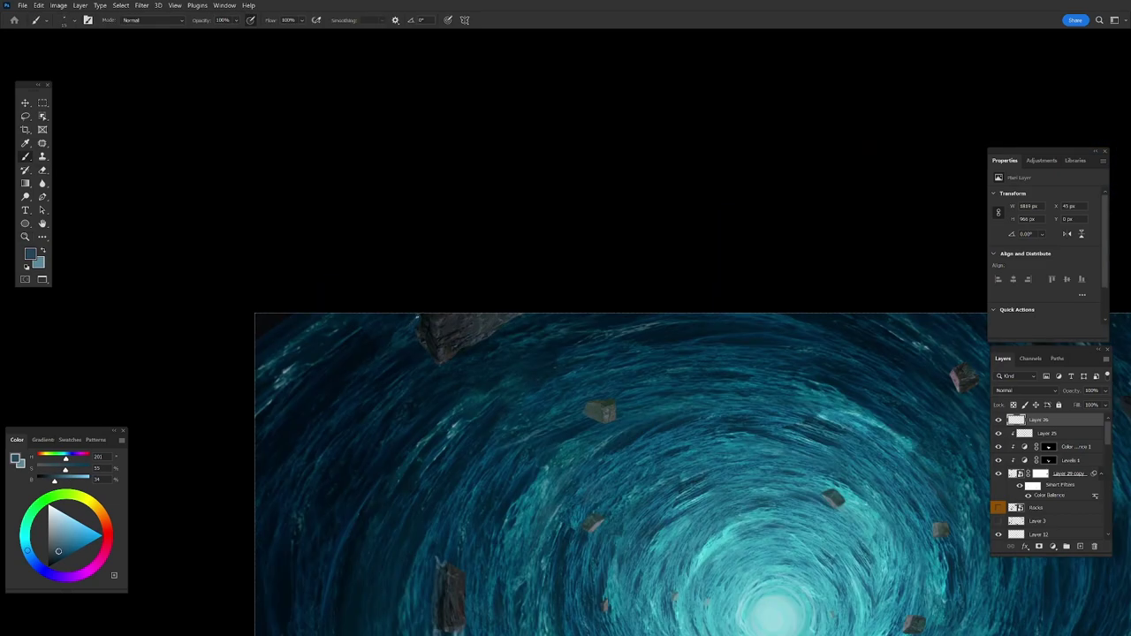
{"action": "key", "text": "b"}
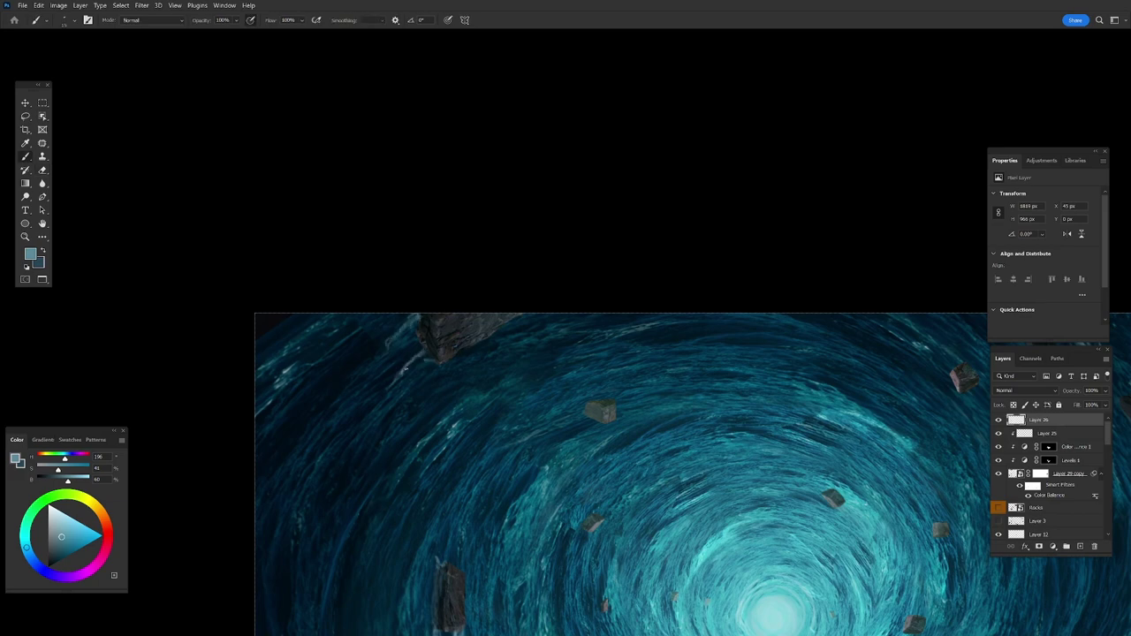
Zoom in closely on the tunnel and set white as the painting colour.
{"action": "key", "text": "z"}
{"action": "left_click", "coordinate": [422, 369], "text": "alt"}
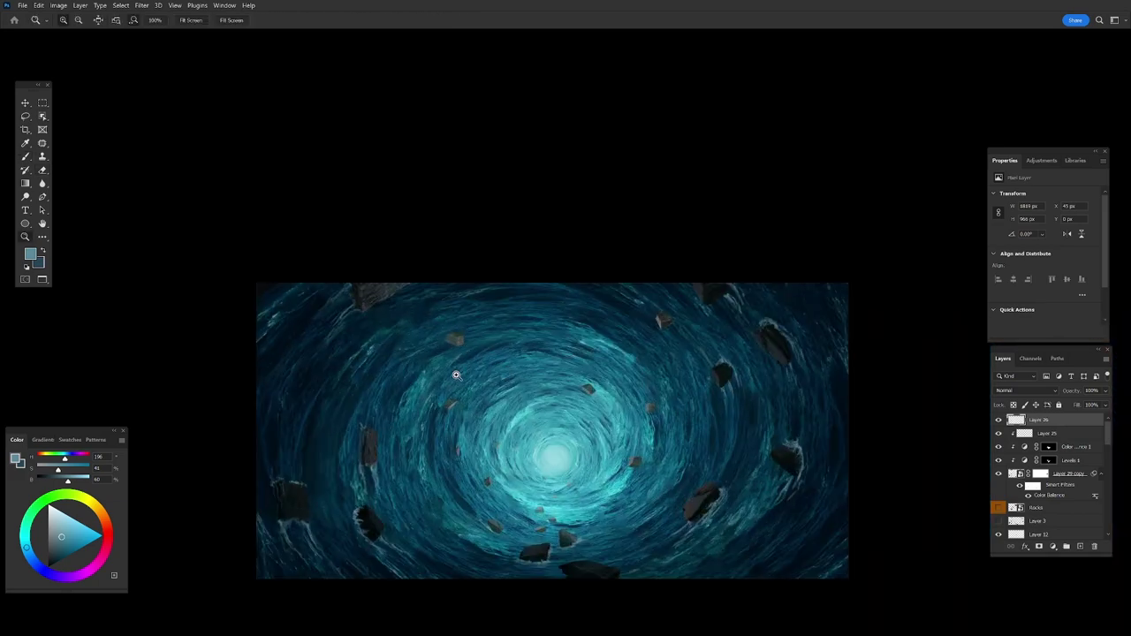
{"action": "left_click", "coordinate": [456, 375], "text": "alt"}
{"action": "right_click", "coordinate": [598, 422]}
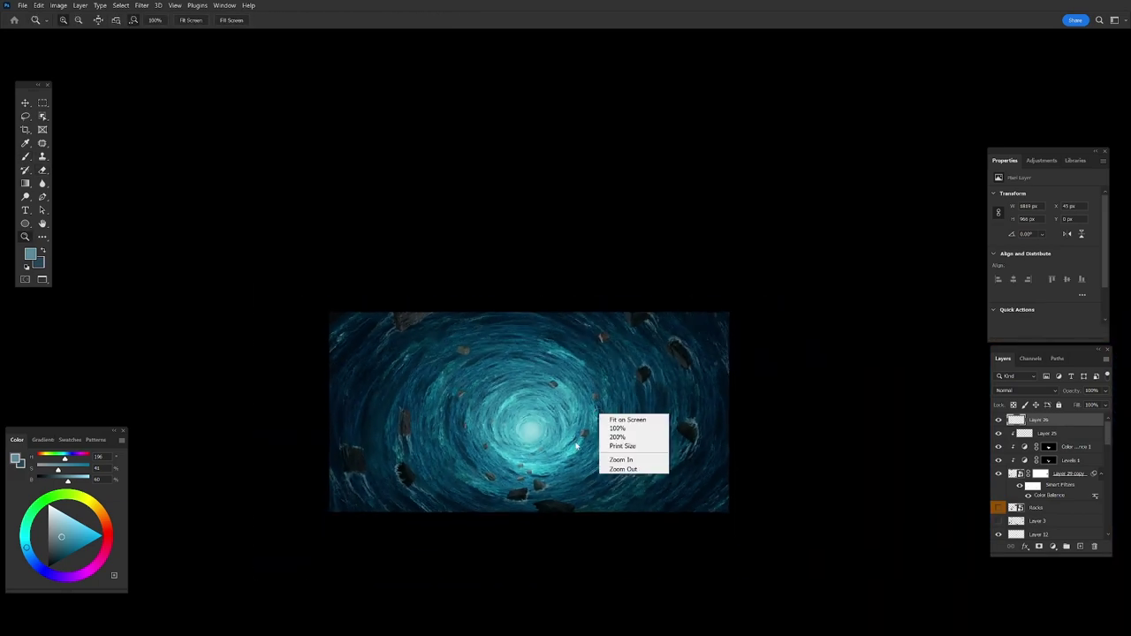
{"action": "left_click", "coordinate": [619, 426]}
{"action": "key", "text": "b"}
{"action": "left_click", "coordinate": [514, 470], "text": "alt"}
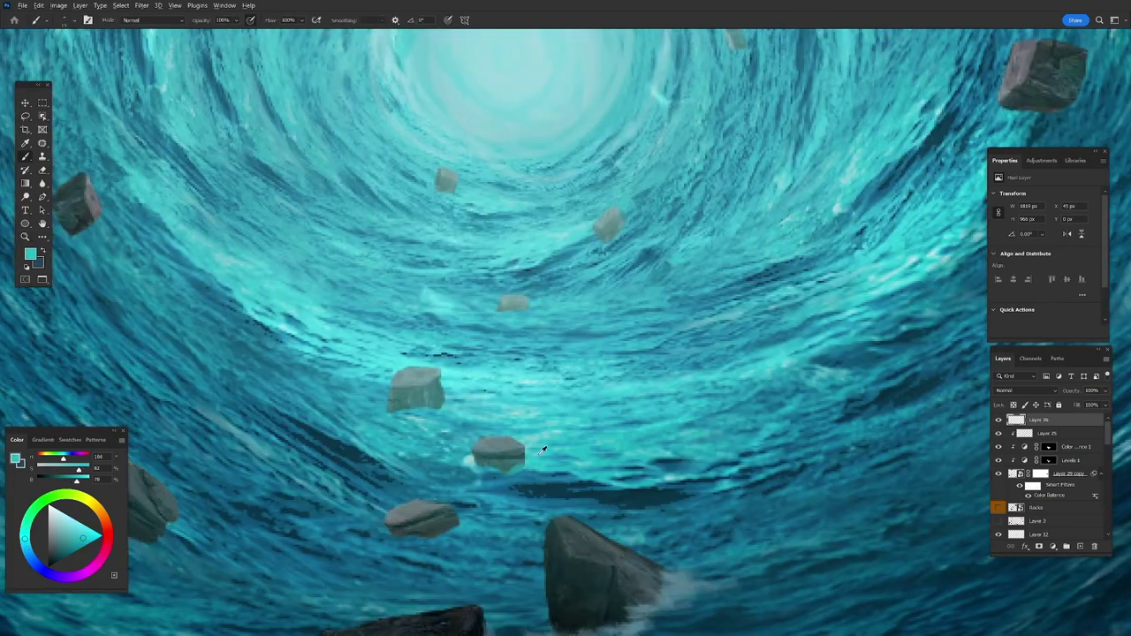
{"action": "key", "text": "d"}
{"action": "key", "text": "x"}
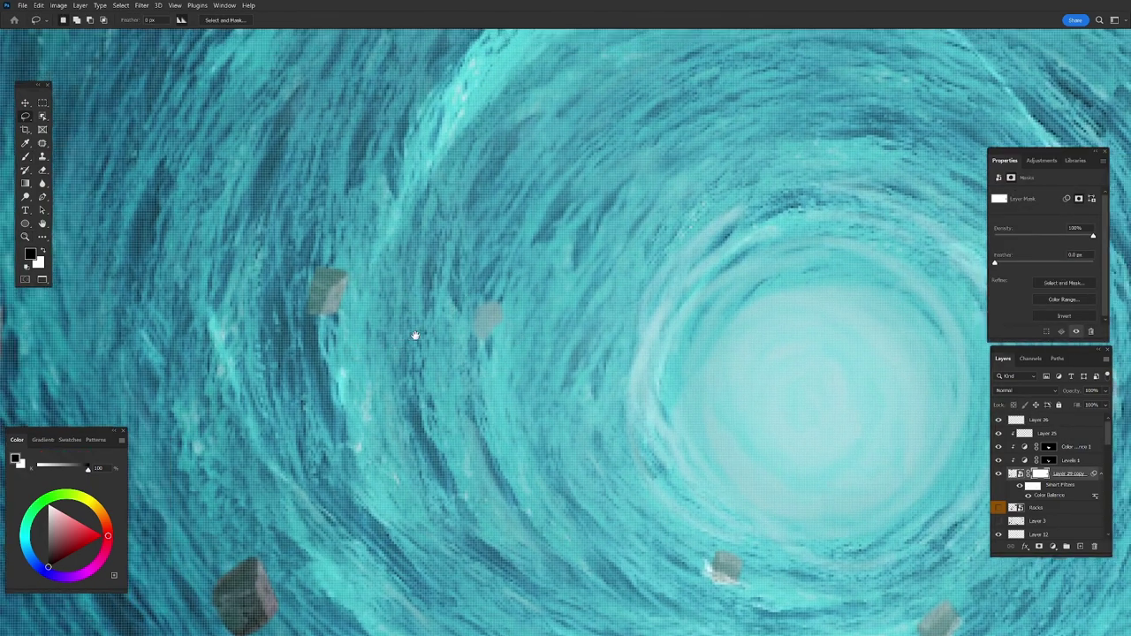
Select a small rock's layer, Layer 16, then another rock layer, and add an empty layer.
{"action": "key", "text": "v"}
{"action": "right_click", "coordinate": [486, 325]}
{"action": "left_click", "coordinate": [499, 389]}
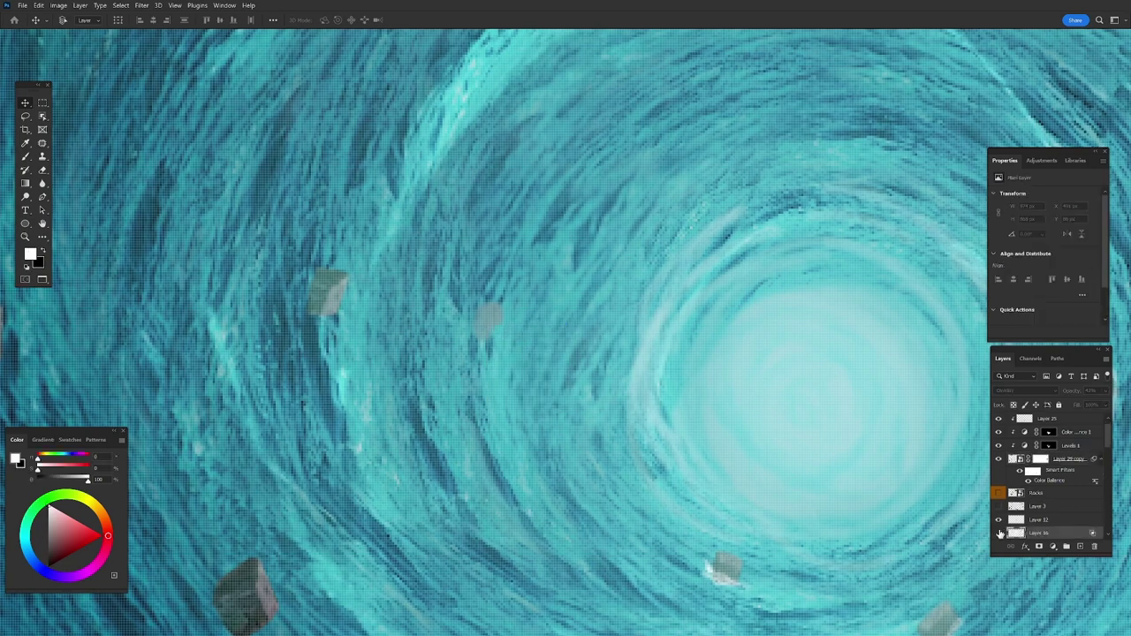
{"action": "right_click", "coordinate": [487, 324]}
{"action": "right_click", "coordinate": [486, 323]}
{"action": "left_click", "coordinate": [504, 327]}
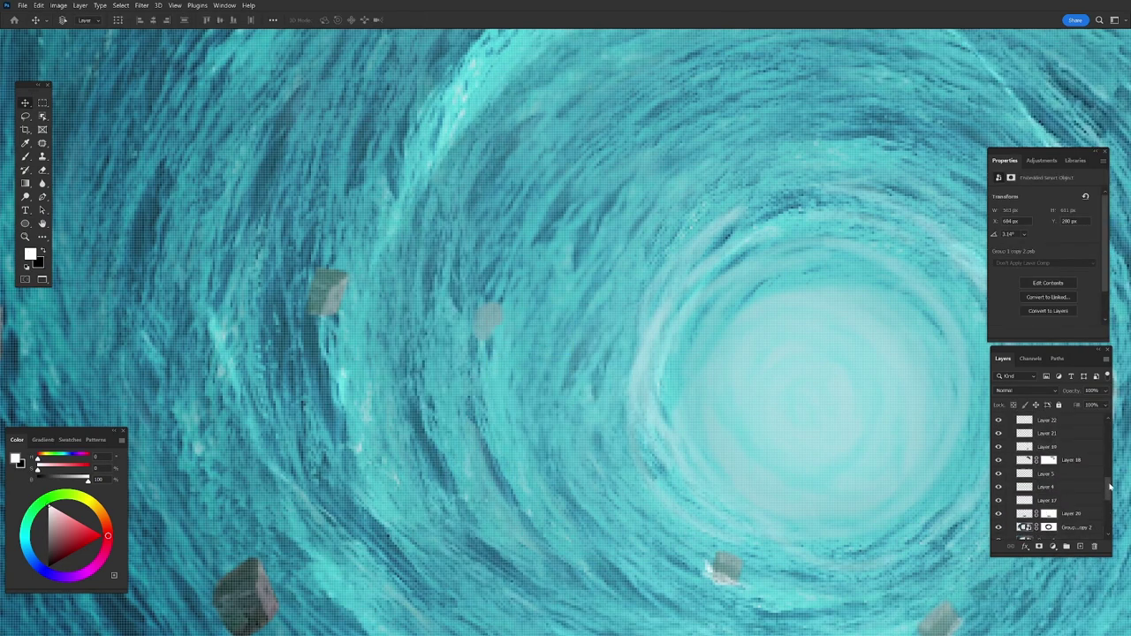
{"action": "key", "text": "ctrl+shift+alt+n"}
Paint light foam streaks and a swirl on the central rock, softened with dark teal.
{"action": "key", "text": "b"}
{"action": "left_click", "coordinate": [487, 318], "text": "alt"}
{"action": "left_click", "coordinate": [487, 336], "text": "alt"}
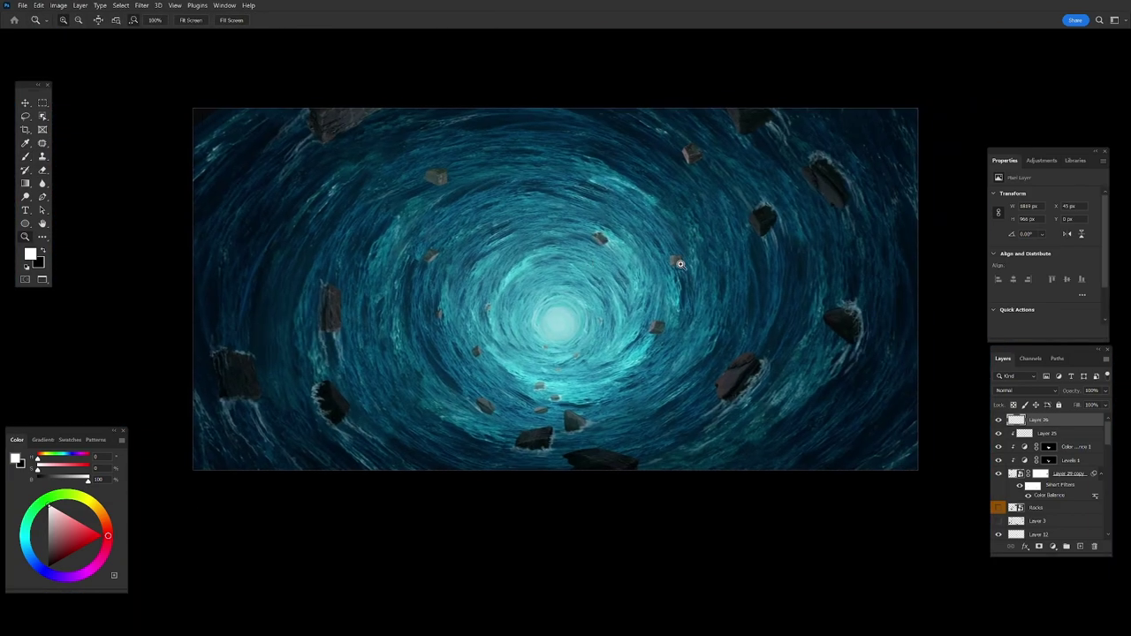
{"action": "key", "text": "b"}
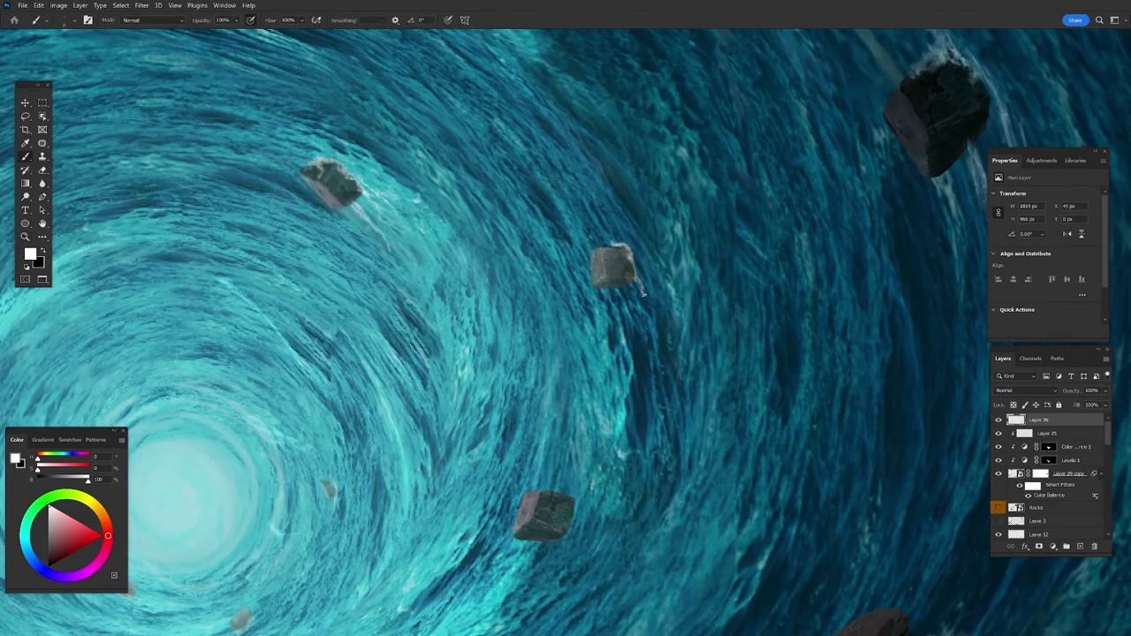
{"action": "mouse_move", "coordinate": [644, 294]}
{"action": "left_mouse_down"}
{"action": "mouse_move", "coordinate": [627, 293]}
{"action": "mouse_move", "coordinate": [635, 350]}
{"action": "left_mouse_up"}
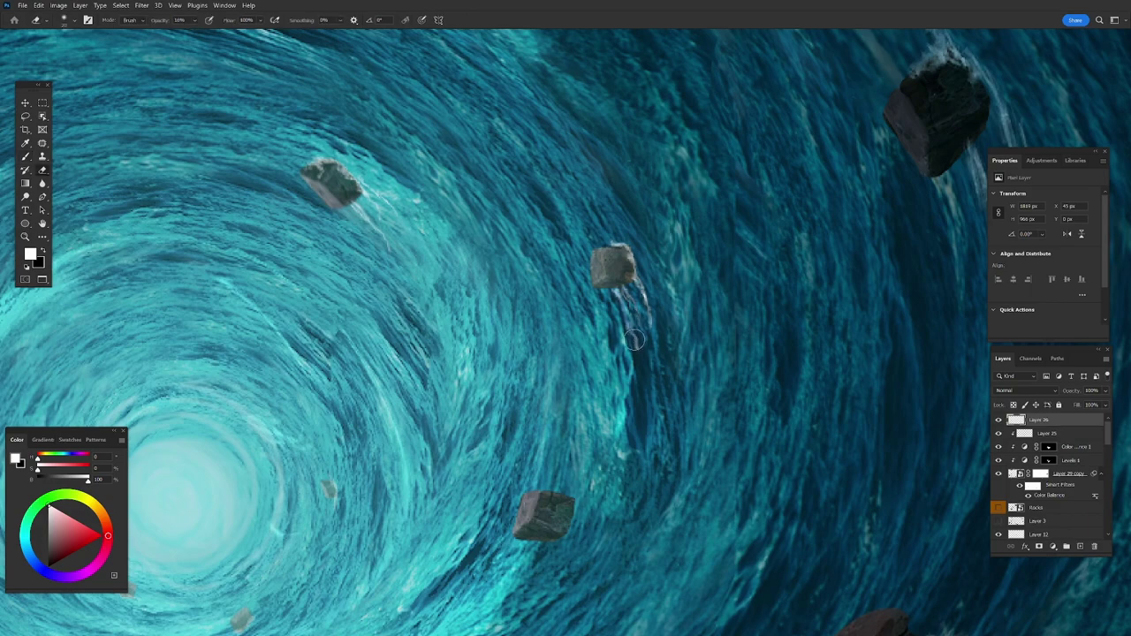
{"action": "left_click_drag", "start_coordinate": [615, 253], "coordinate": [626, 276]}
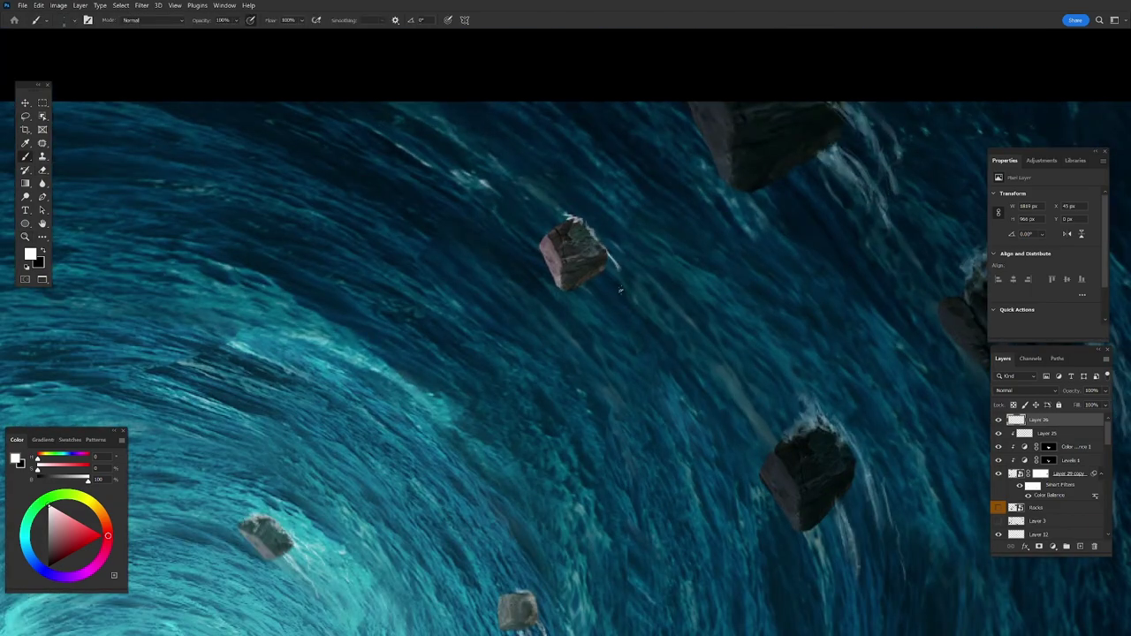
{"action": "left_click", "coordinate": [621, 289], "text": "alt"}
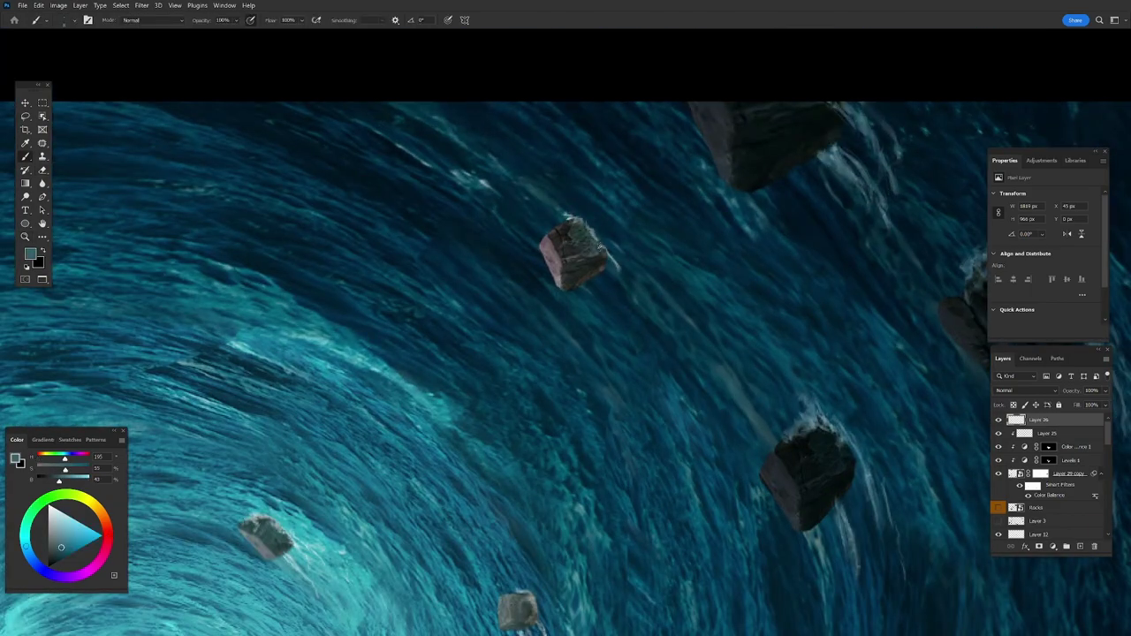
{"action": "left_click_drag", "start_coordinate": [610, 275], "coordinate": [631, 300]}
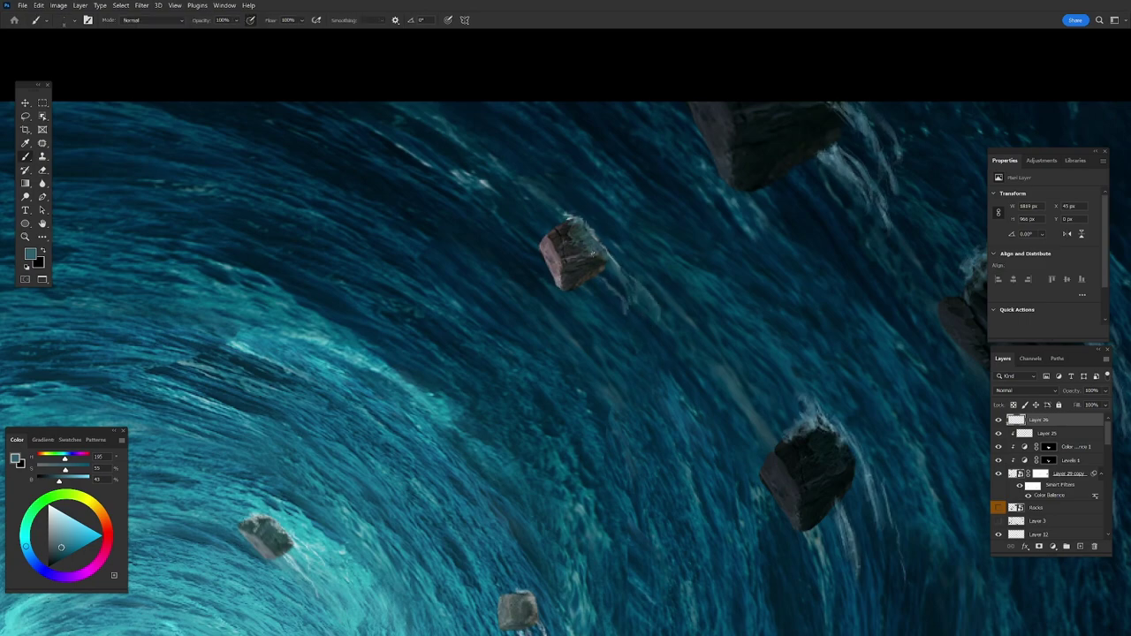
{"action": "key", "text": "d"}
{"action": "key", "text": "x"}
Paint white splash streaks left of the rock, then erase those beside it.
{"action": "key", "text": "ctrl+0"}
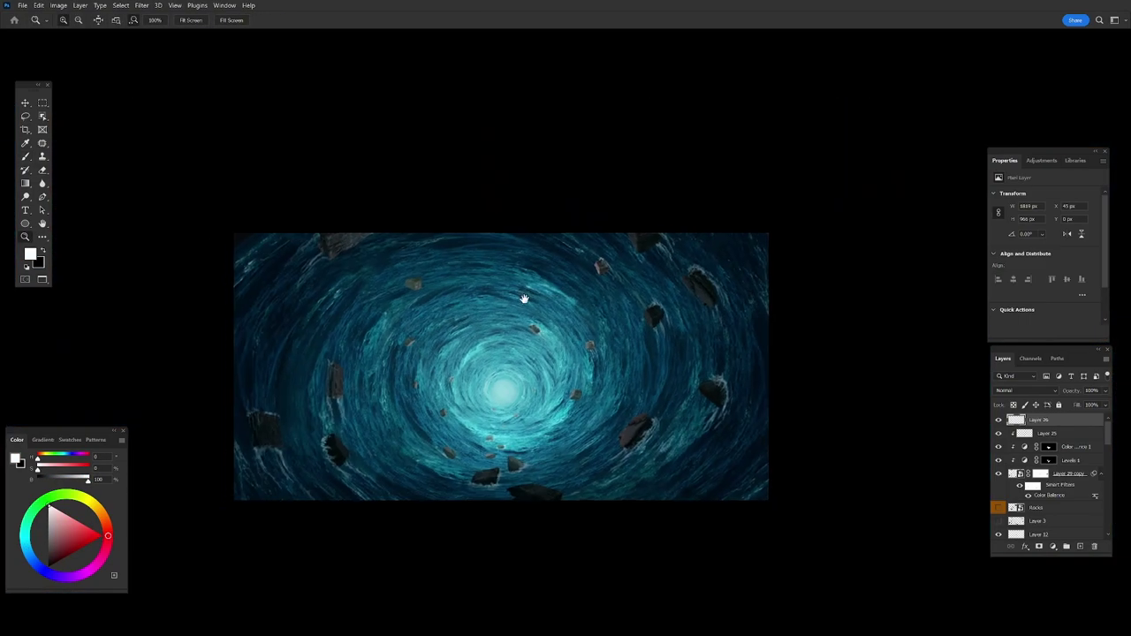
{"action": "scroll", "coordinate": [354, 257], "scroll_direction": "up", "scroll_amount": 3}
{"action": "scroll", "coordinate": [491, 335], "scroll_direction": "up", "scroll_amount": 3}
{"action": "mouse_move", "coordinate": [481, 311]}
{"action": "left_mouse_down"}
{"action": "mouse_move", "coordinate": [447, 325]}
{"action": "mouse_move", "coordinate": [442, 358]}
{"action": "left_mouse_up"}
{"action": "key", "text": "e"}
{"action": "mouse_move", "coordinate": [521, 305]}
{"action": "left_mouse_down"}
{"action": "mouse_move", "coordinate": [478, 310]}
{"action": "mouse_move", "coordinate": [451, 349]}
{"action": "left_mouse_up"}
Select Layer 25 and add a new layer, Layer 27, above it.
{"action": "key", "text": "ctrl+0"}
{"action": "key", "text": "v"}
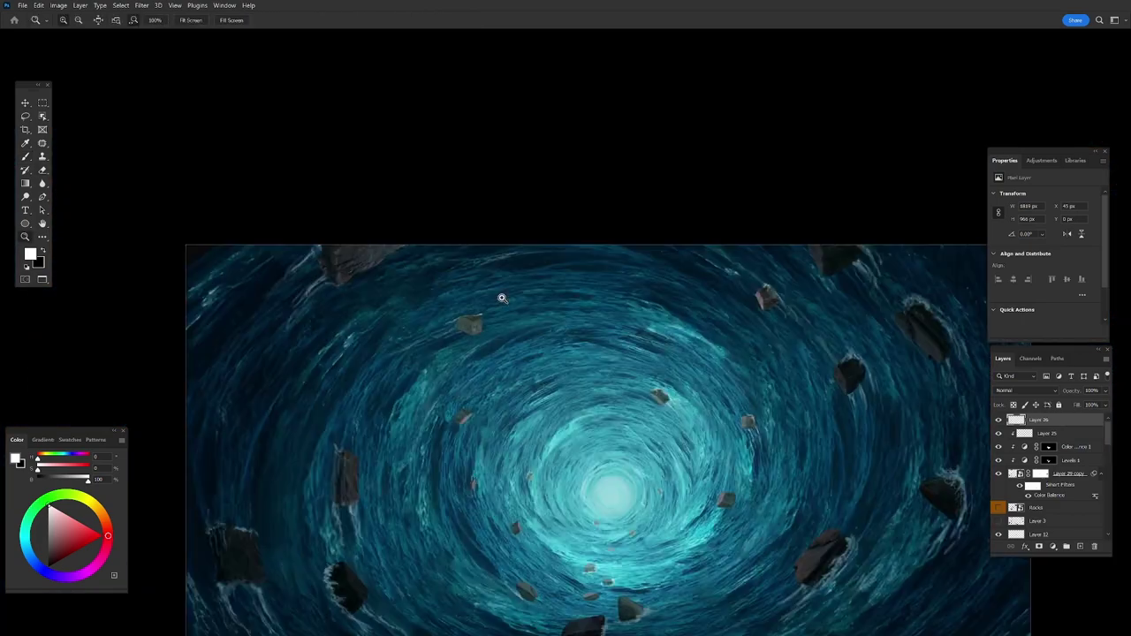
{"action": "scroll", "coordinate": [891, 430], "scroll_direction": "up", "scroll_amount": 3}
{"action": "key", "text": "ctrl+shift+alt+n"}
Pick dark teal and light cyan colours and pan to the top rocks on Layer 27.
{"action": "key", "text": "b"}
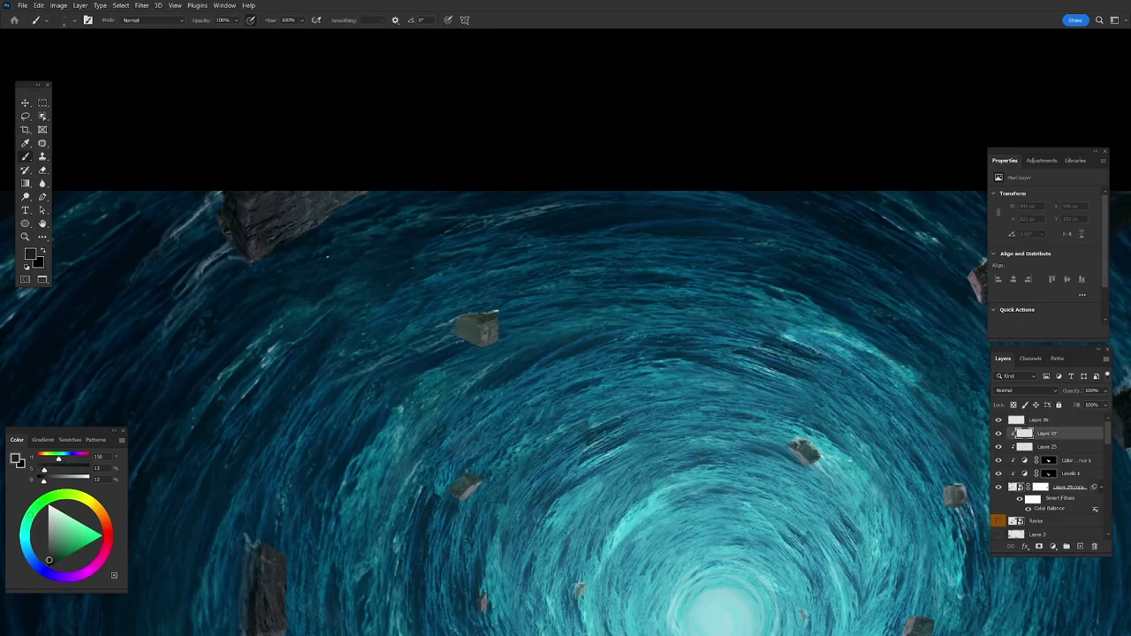
{"action": "key", "text": "x"}
{"action": "left_click", "coordinate": [456, 323], "text": "alt"}
{"action": "left_click_drag", "start_coordinate": [473, 324], "coordinate": [427, 360]}
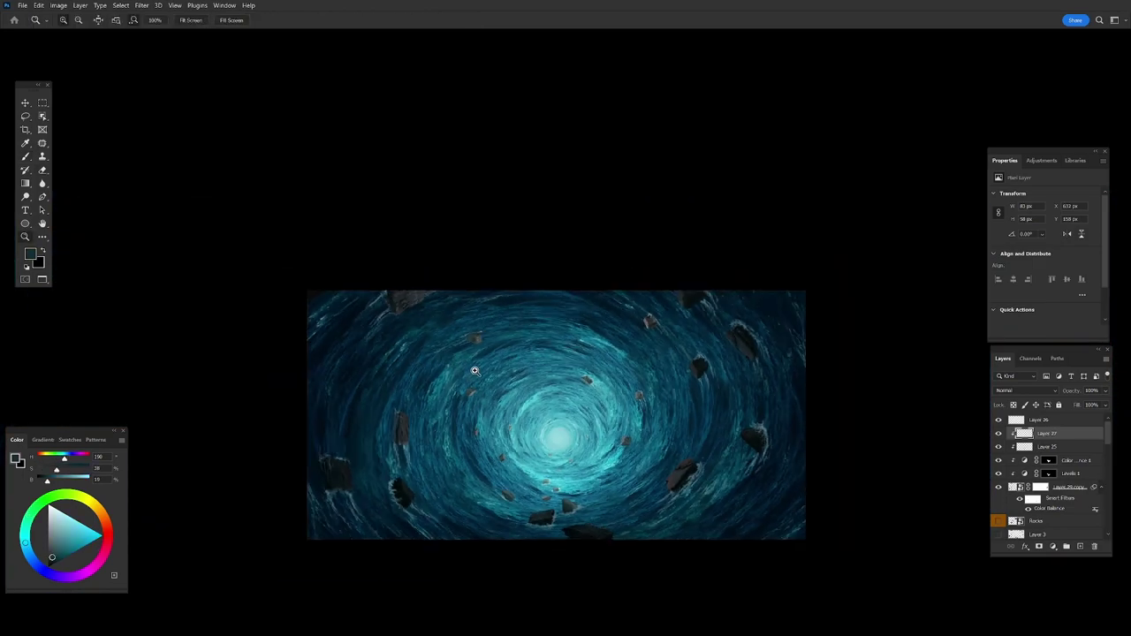
{"action": "left_click_drag", "start_coordinate": [525, 366], "coordinate": [584, 366]}
{"action": "left_click", "coordinate": [515, 424], "text": "alt"}
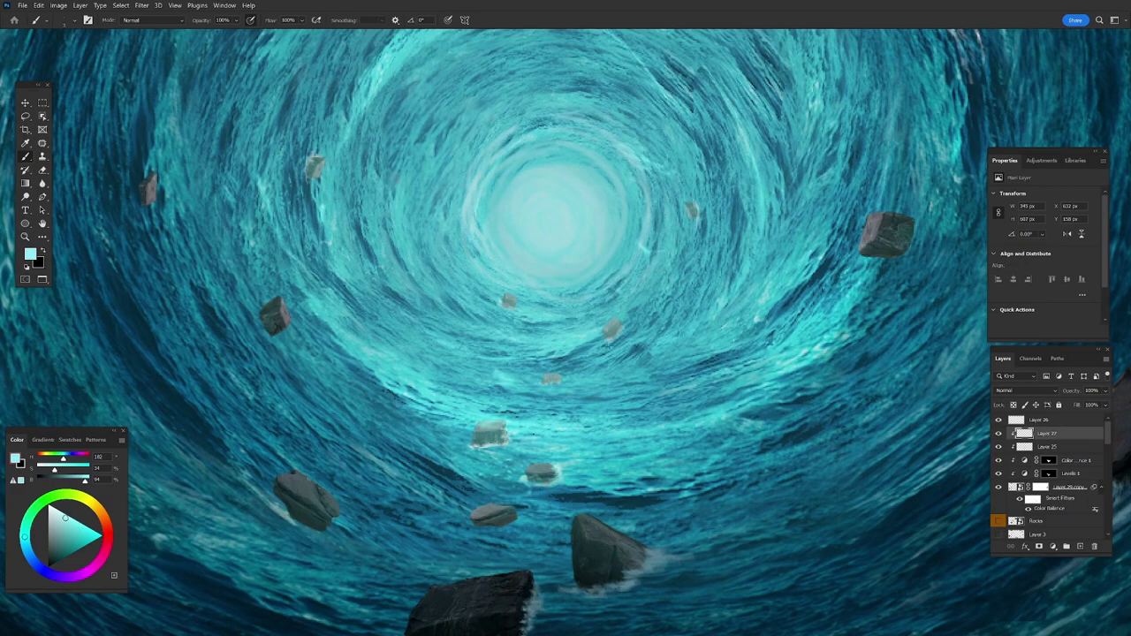
{"action": "left_click_drag", "start_coordinate": [320, 168], "coordinate": [364, 234]}
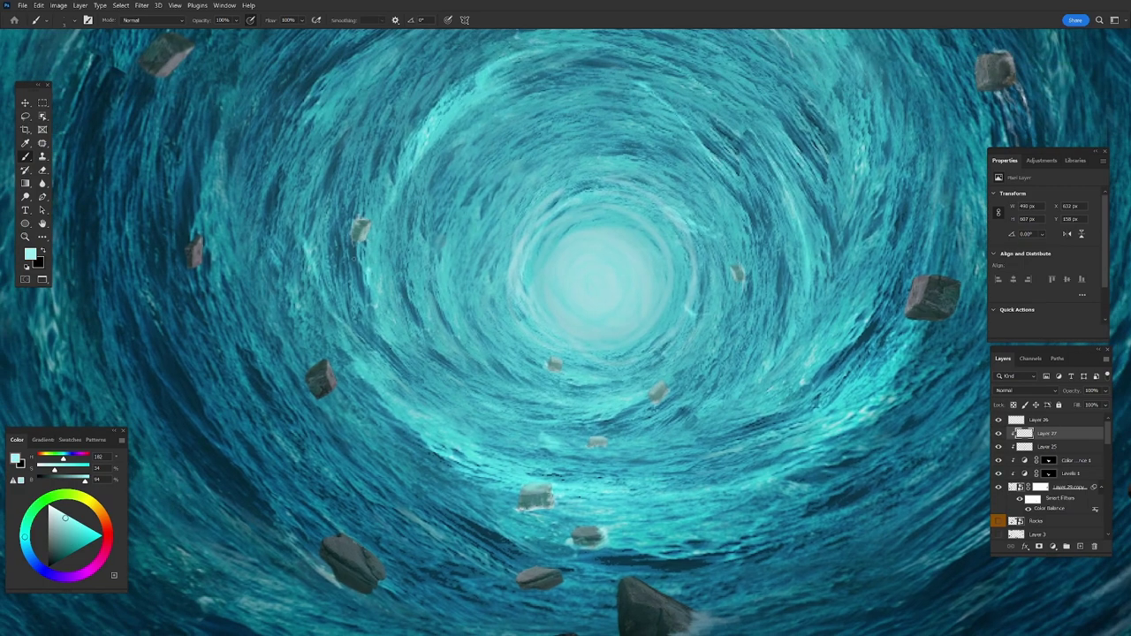
{"action": "left_click_drag", "start_coordinate": [332, 385], "coordinate": [384, 487]}
{"action": "left_click", "coordinate": [239, 358], "text": "alt"}
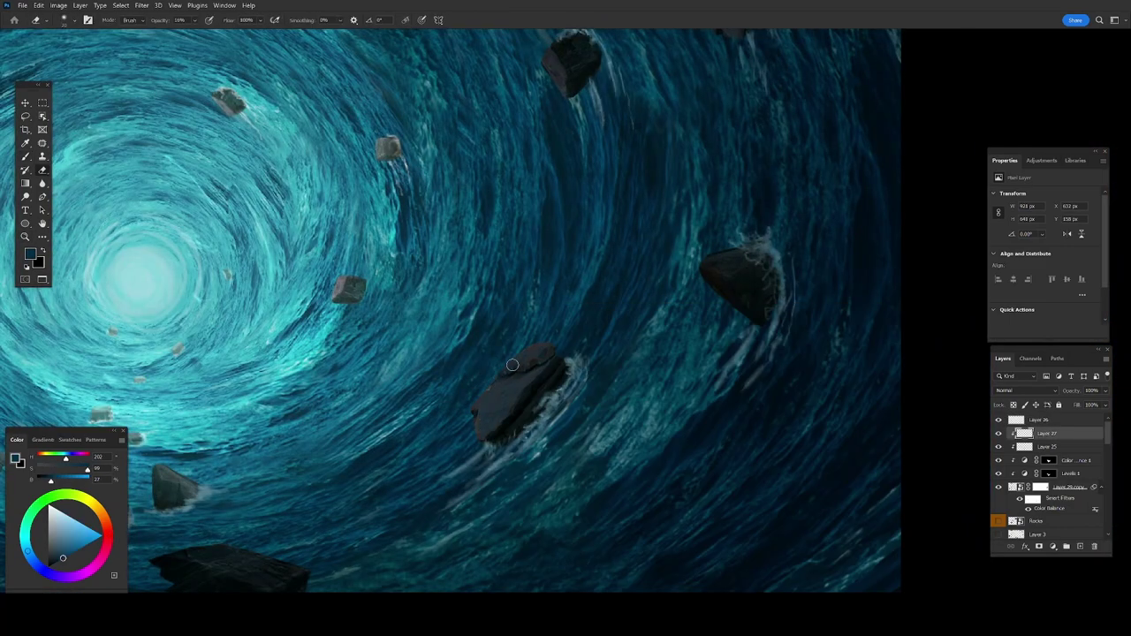
{"action": "left_click", "coordinate": [514, 362], "text": "alt"}
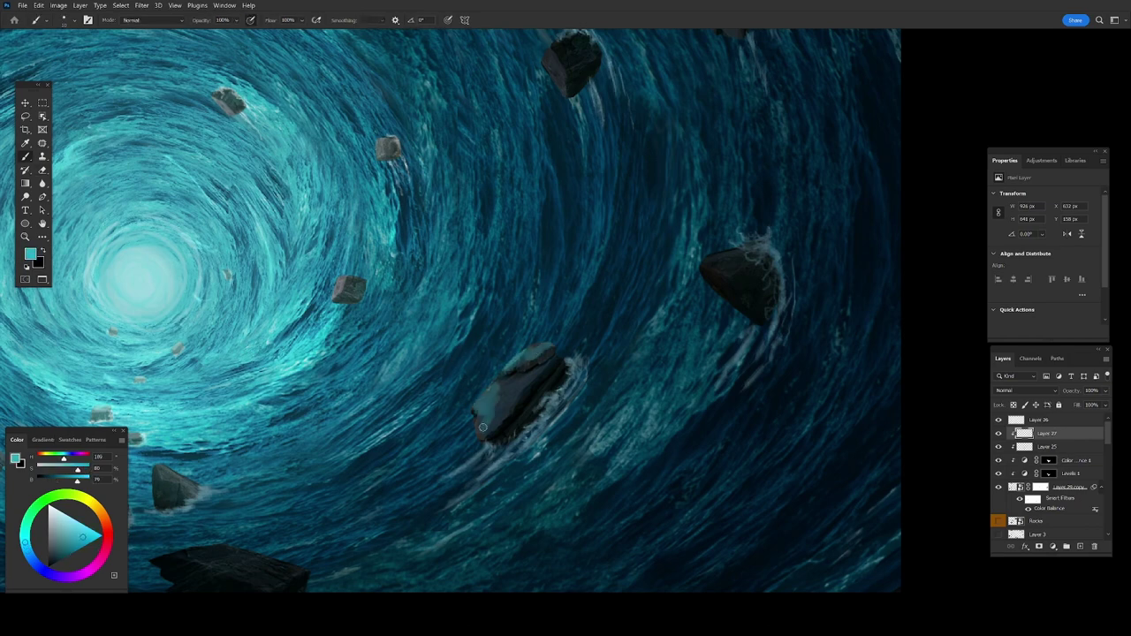
Add Layer 28 above Layer 27, paint light strokes on the rock, and set it to Hard Light.
{"action": "key", "text": "e"}
{"action": "left_click", "coordinate": [1081, 546]}
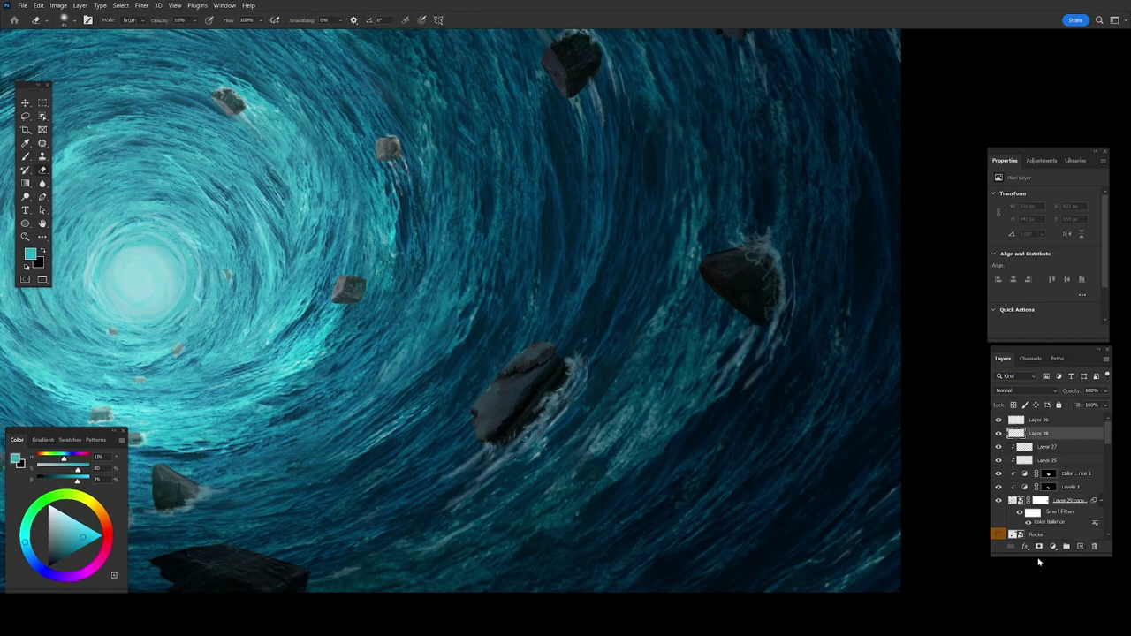
{"action": "key", "text": "b"}
{"action": "right_click", "coordinate": [479, 435]}
{"action": "left_click_drag", "start_coordinate": [513, 336], "coordinate": [470, 413]}
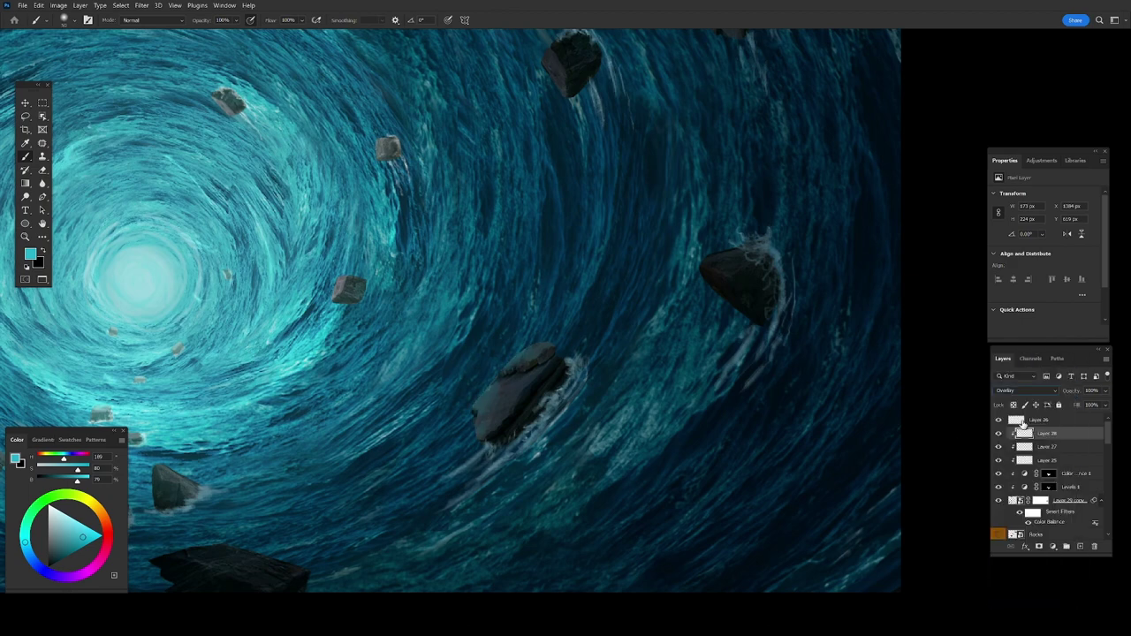
{"action": "key", "text": "shift+alt+h"}
Zoom the view and briefly select Layer 27 before returning to Layer 28.
{"action": "scroll", "coordinate": [518, 362], "scroll_direction": "up", "scroll_amount": 1}
{"action": "key", "text": "z"}
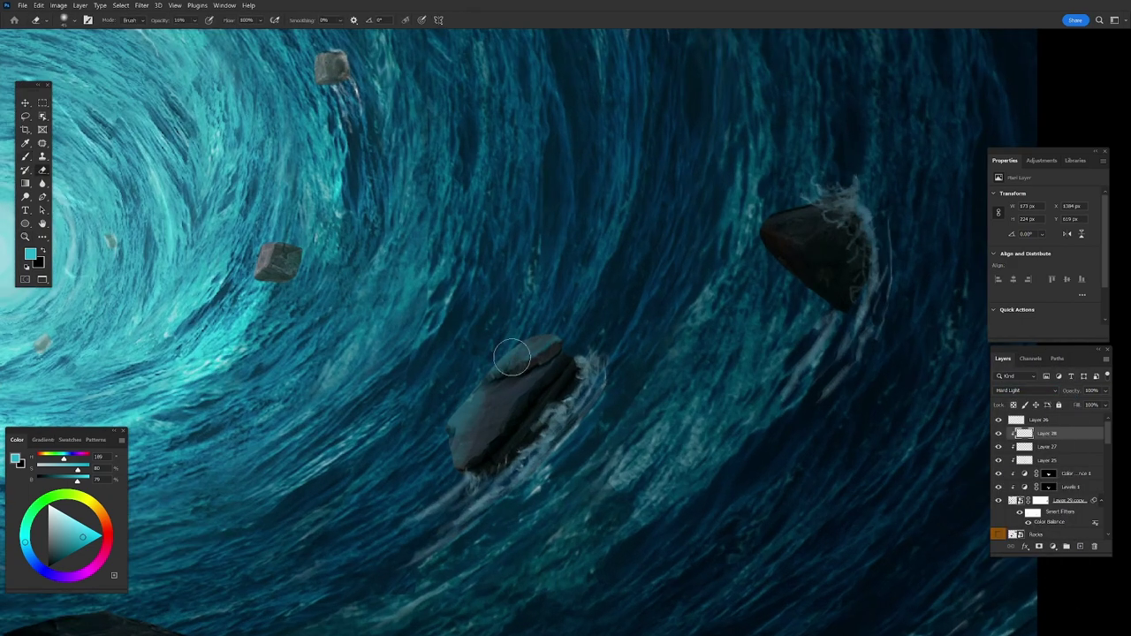
{"action": "scroll", "coordinate": [518, 364], "scroll_direction": "down", "scroll_amount": 1}
{"action": "scroll", "coordinate": [518, 369], "scroll_direction": "down", "scroll_amount": 1}
{"action": "key", "text": "alt+bracketleft"}
{"action": "key", "text": "b"}
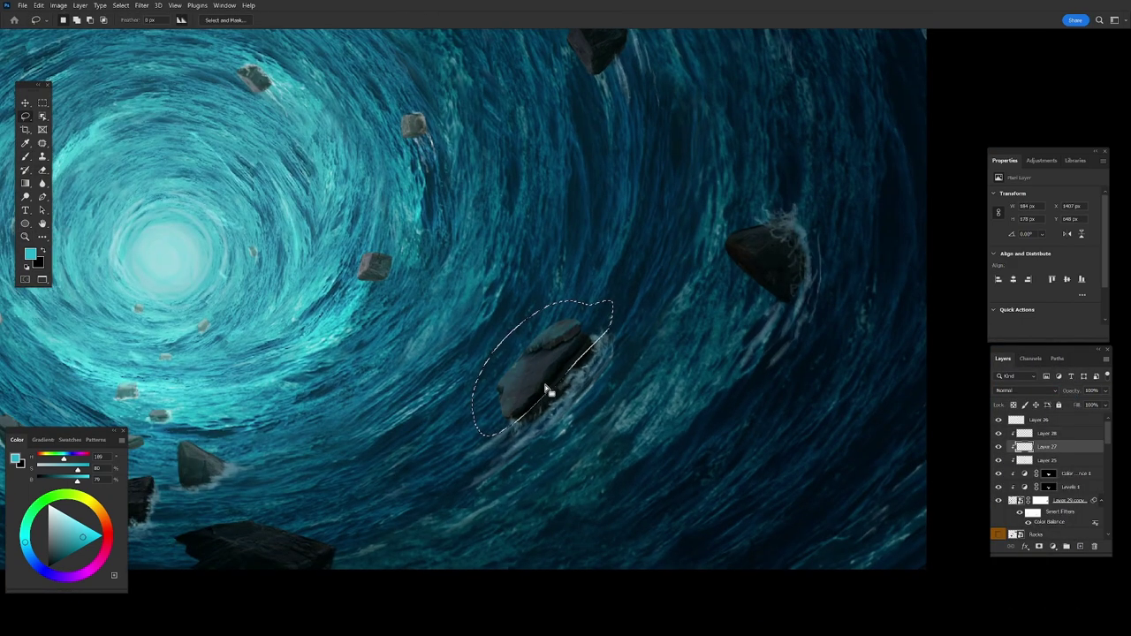
{"action": "key", "text": "alt+bracketright"}
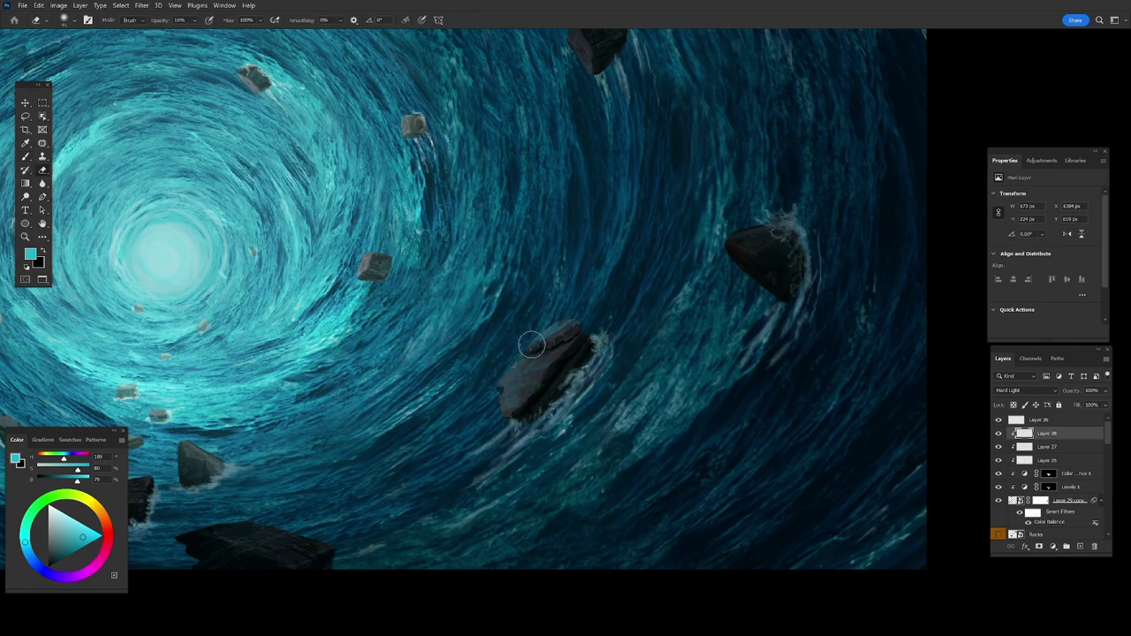
{"action": "left_click_drag", "start_coordinate": [522, 385], "coordinate": [449, 298]}
Paint cyan highlight strokes over the rocks and soften them with the 10% eraser.
{"action": "key", "text": "e"}
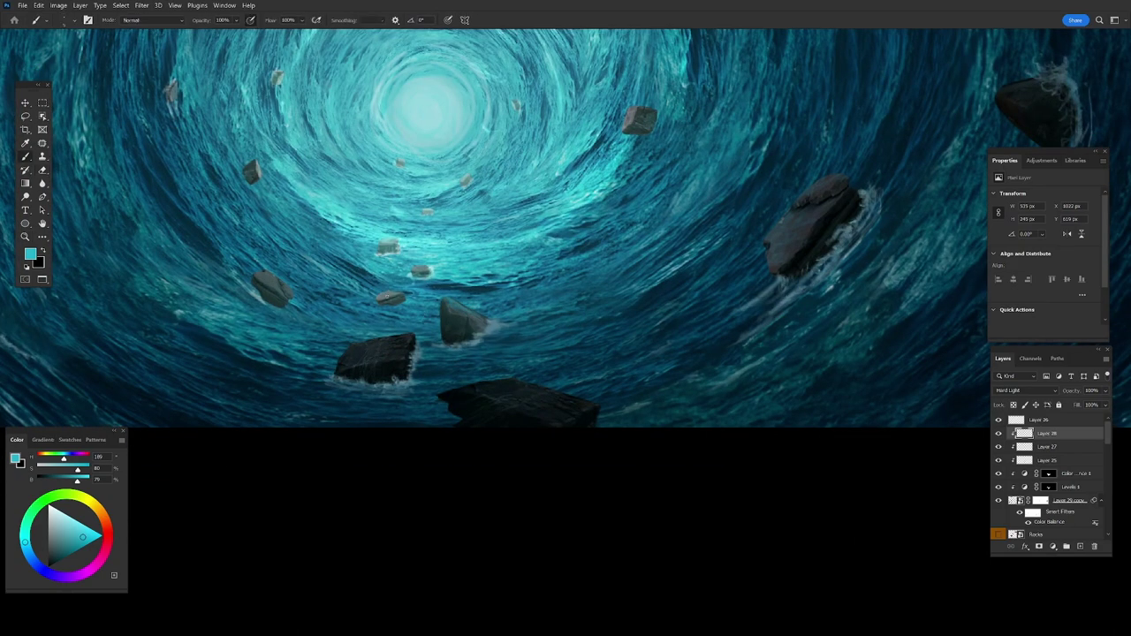
{"action": "key", "text": "b"}
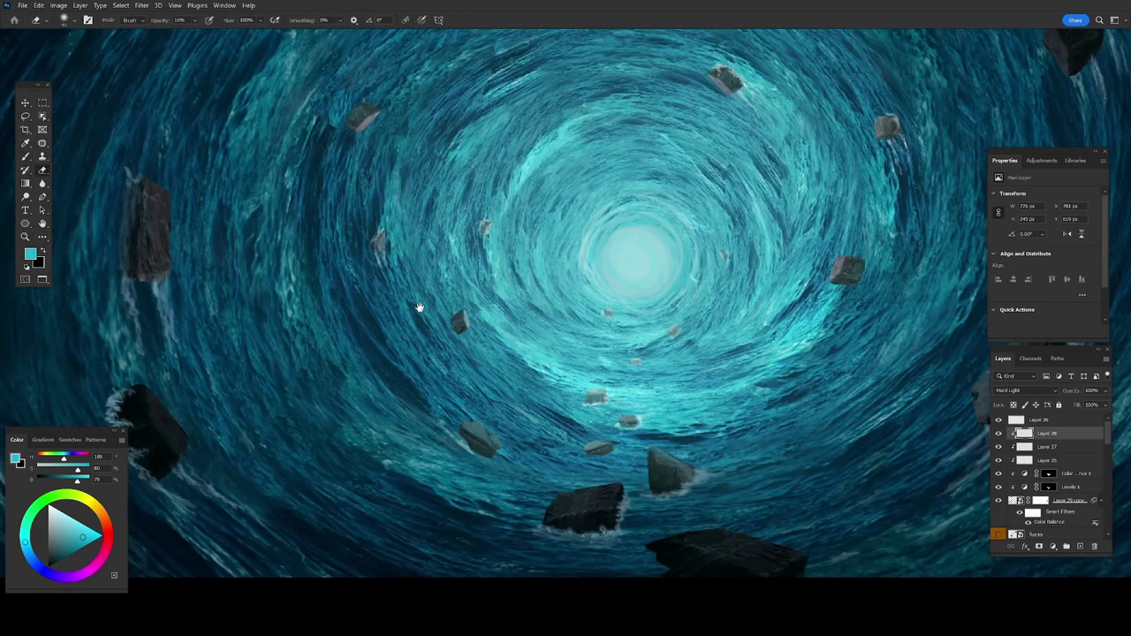
{"action": "left_click_drag", "start_coordinate": [416, 308], "coordinate": [685, 468]}
{"action": "mouse_move", "coordinate": [248, 238]}
{"action": "left_mouse_down"}
{"action": "mouse_move", "coordinate": [243, 268]}
{"action": "mouse_move", "coordinate": [276, 225]}
{"action": "left_mouse_up"}
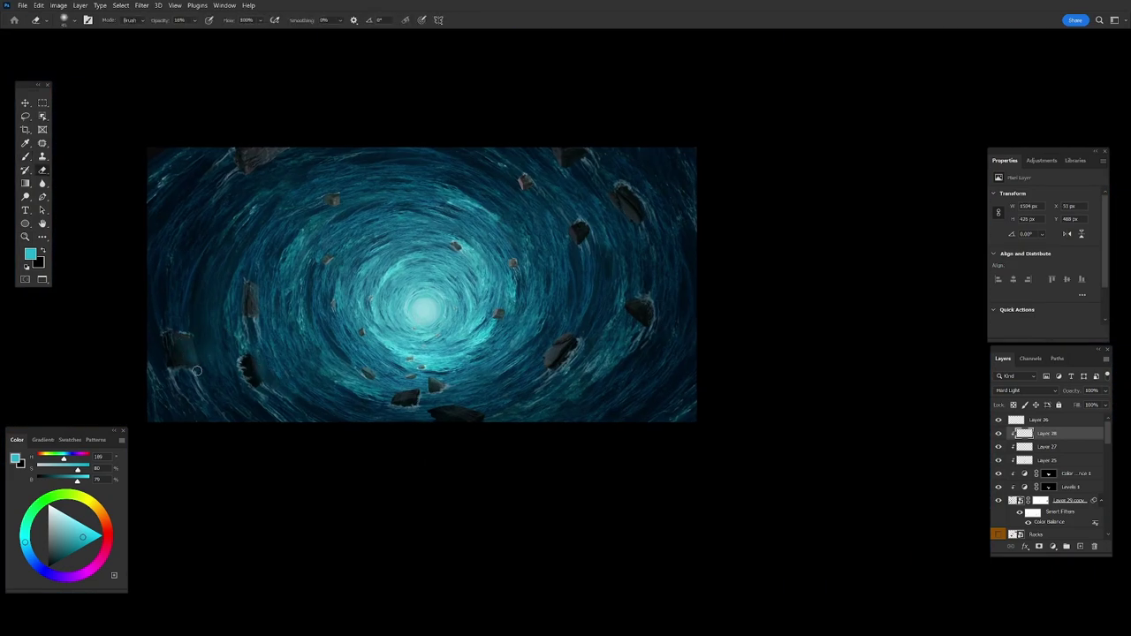
{"action": "key", "text": "e"}
{"action": "key", "text": "b"}
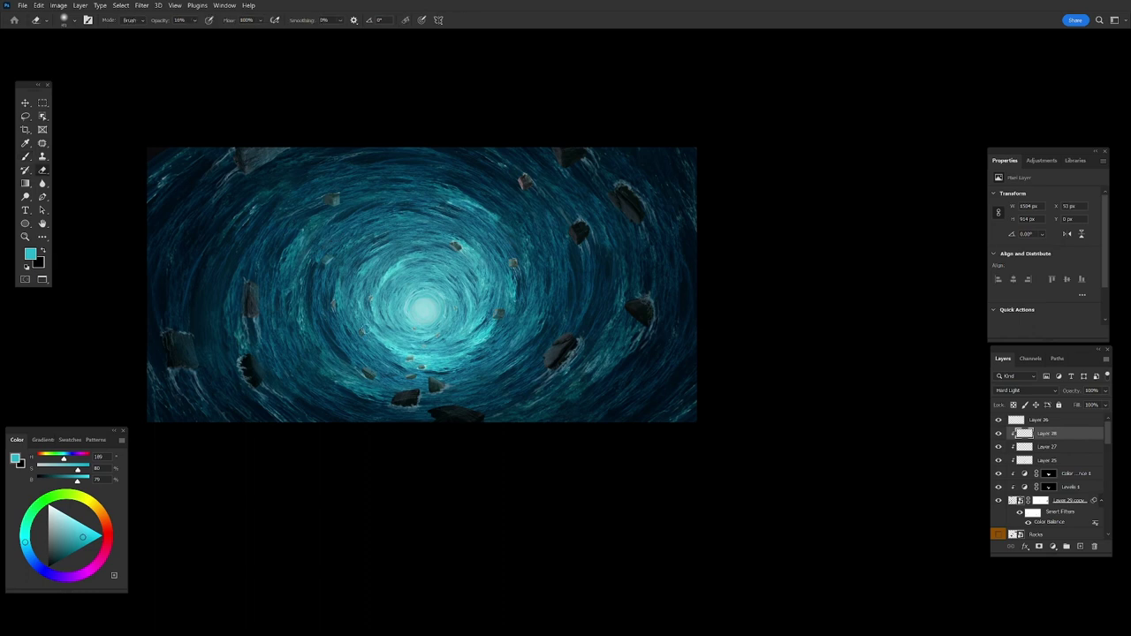
{"action": "key", "text": "z"}
{"action": "key", "text": "ctrl+minus"}
Add a Color Balance adjustment layer, checking Highlights and settling on the Midtones range.
{"action": "left_click", "coordinate": [1053, 547]}
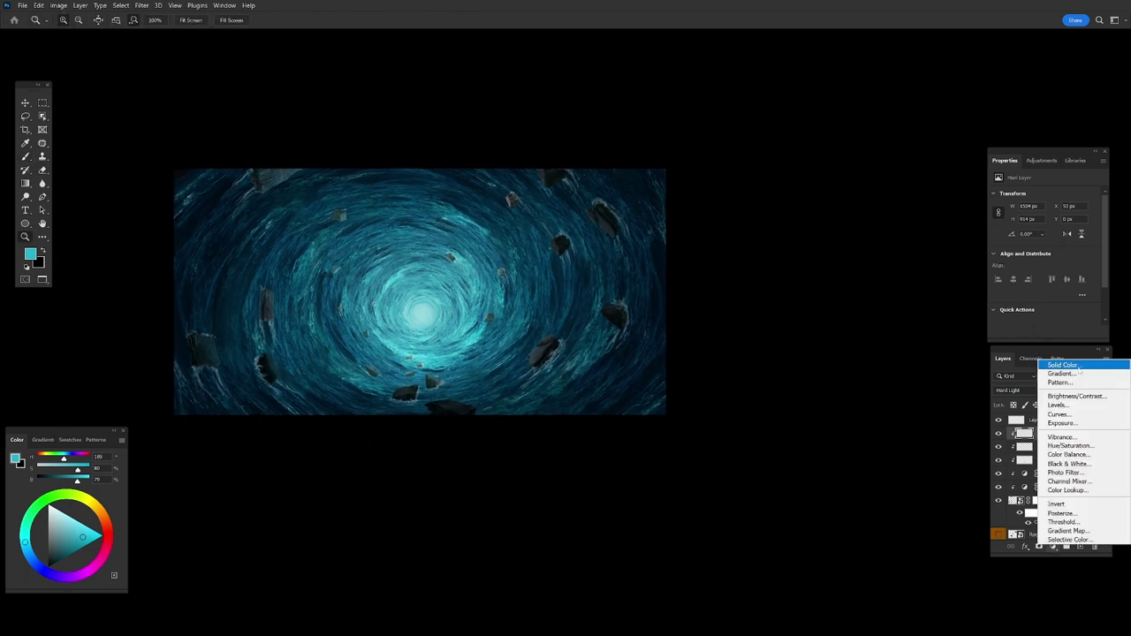
{"action": "left_click", "coordinate": [1061, 456]}
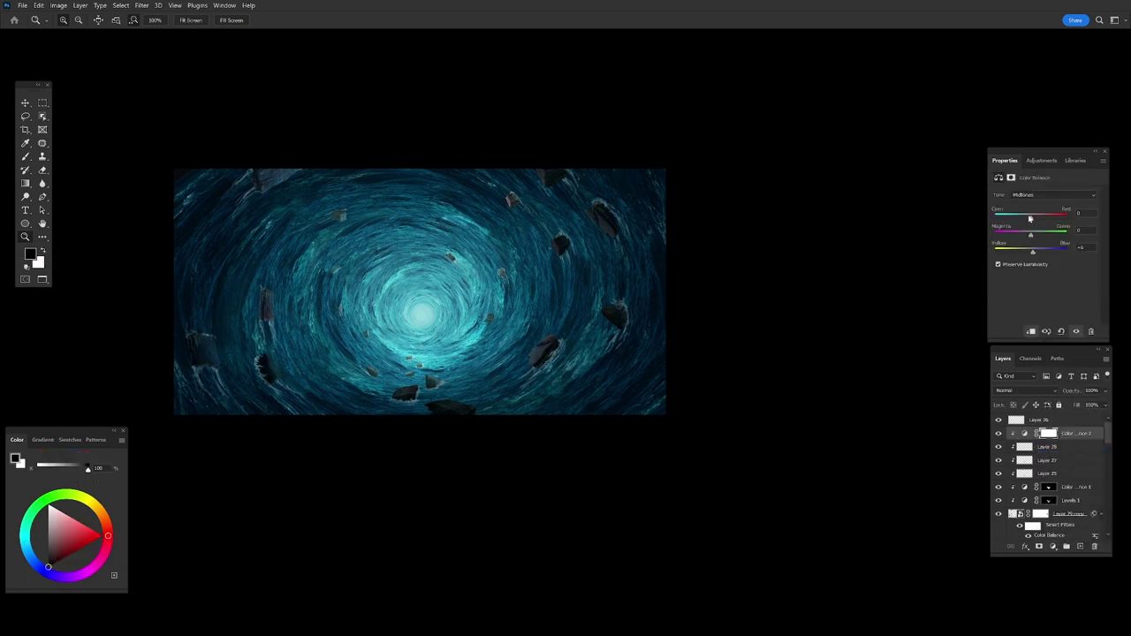
{"action": "left_click", "coordinate": [1052, 194]}
{"action": "left_click", "coordinate": [1039, 221]}
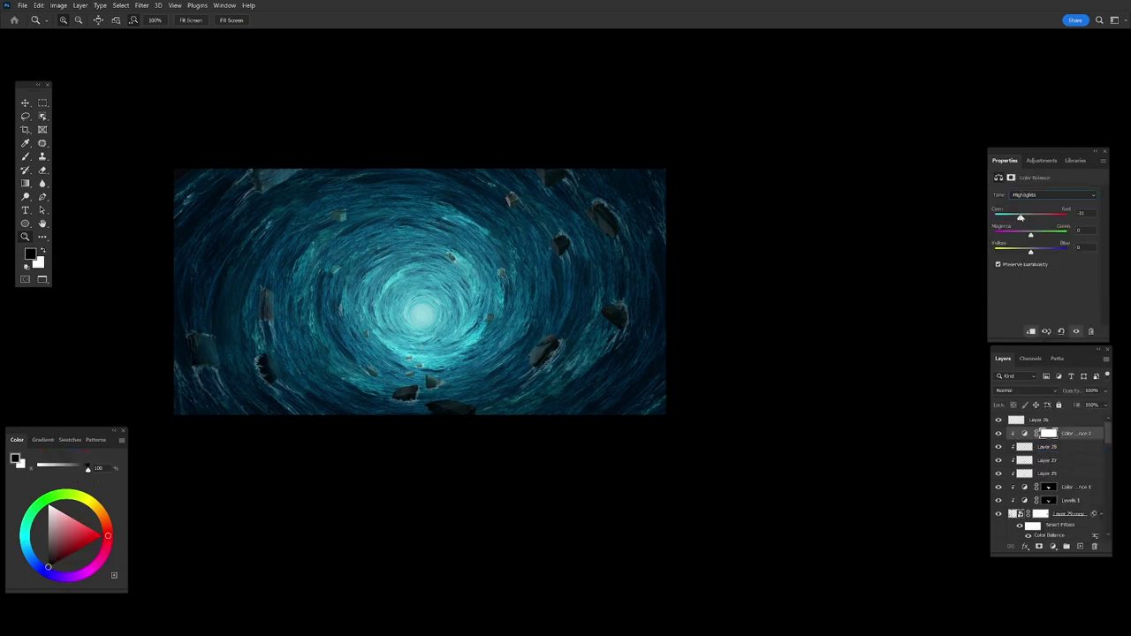
{"action": "left_click", "coordinate": [1051, 194]}
{"action": "left_click", "coordinate": [1039, 210]}
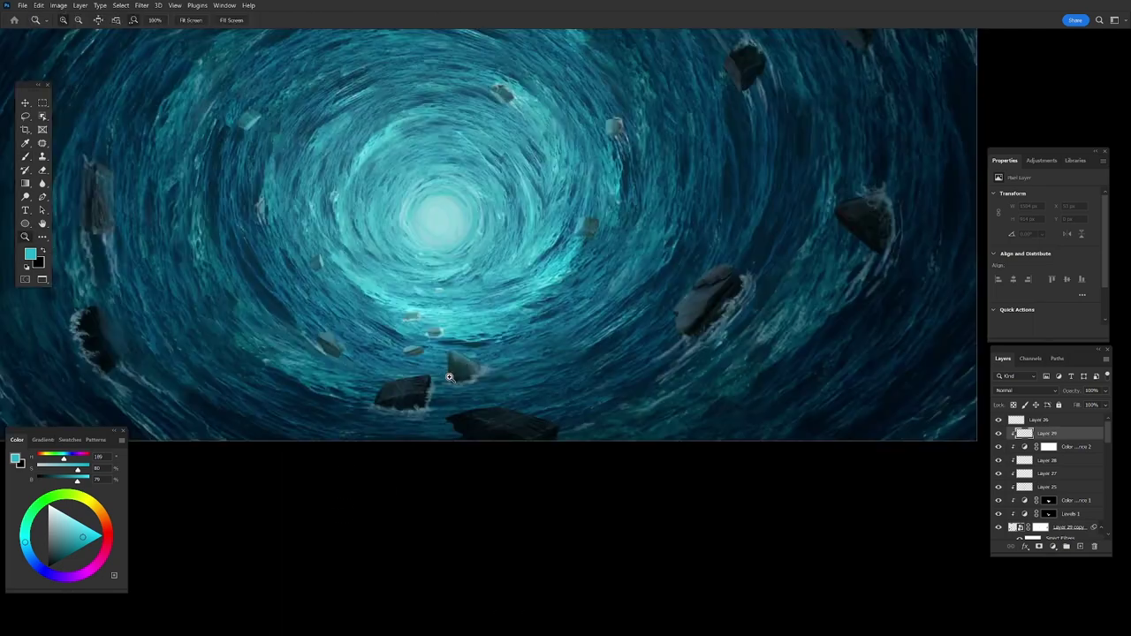
Dab paint onto Layer 29 and set its blending to Vivid Light.
{"action": "left_click", "coordinate": [449, 377]}
{"action": "key", "text": "b"}
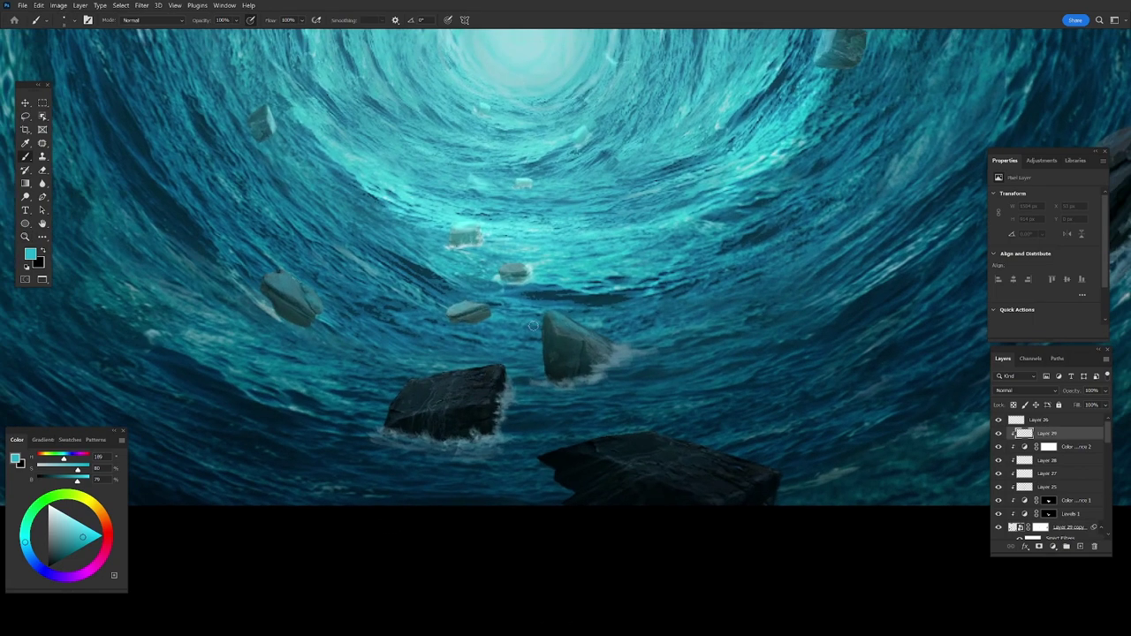
{"action": "left_click", "coordinate": [555, 317]}
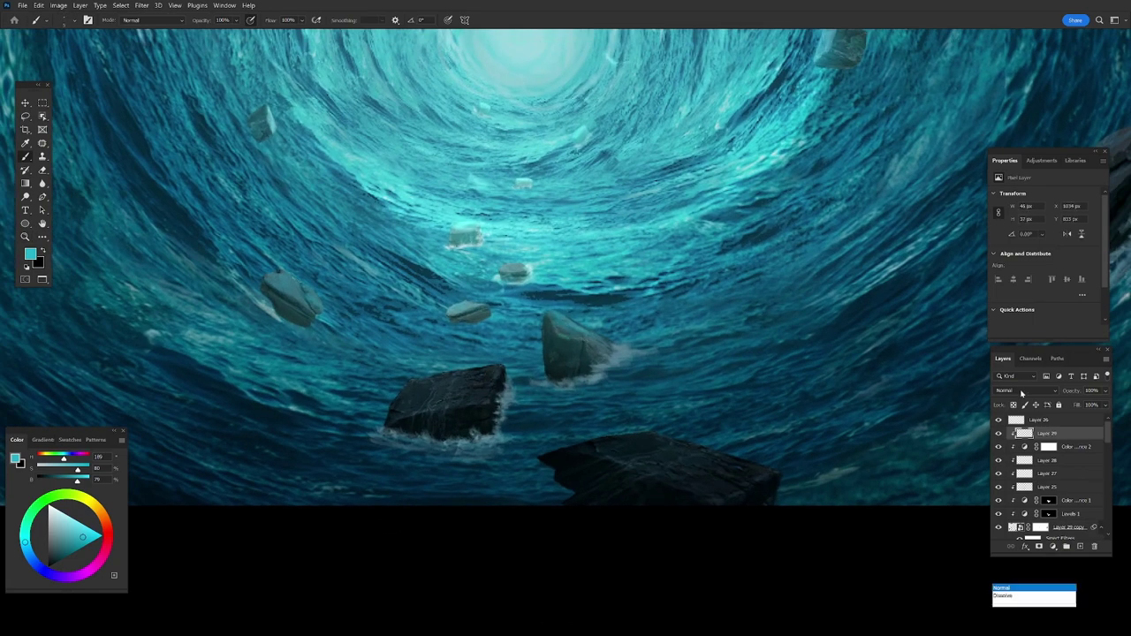
{"action": "key", "text": "shift+alt+v"}
{"action": "left_click_drag", "start_coordinate": [483, 393], "coordinate": [607, 435]}
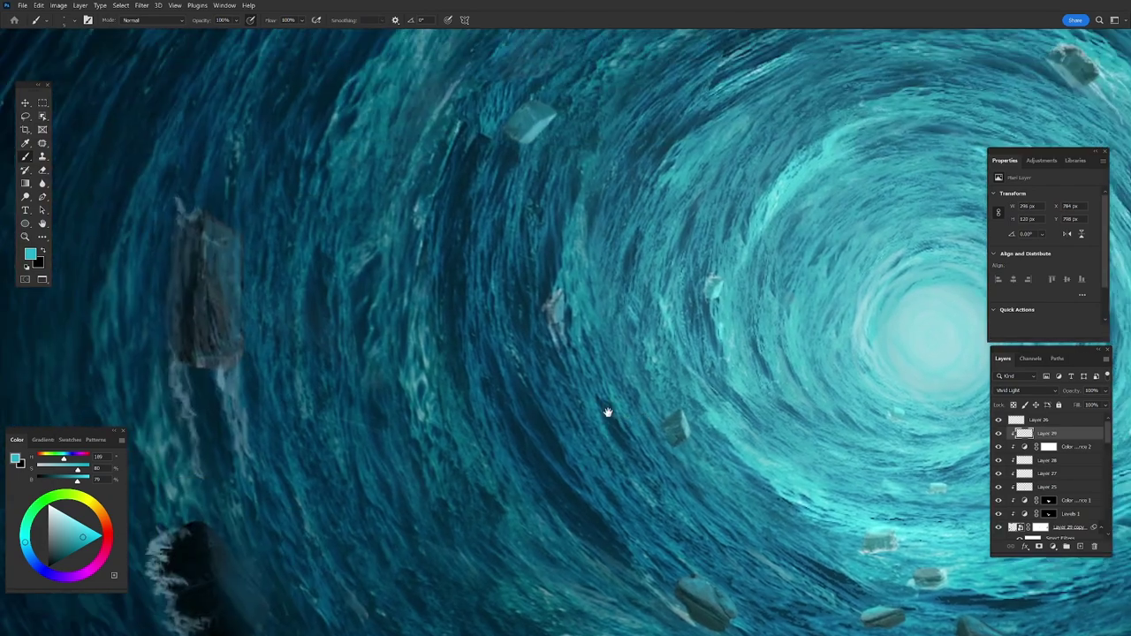
{"action": "mouse_move", "coordinate": [393, 319]}
{"action": "left_mouse_down"}
{"action": "mouse_move", "coordinate": [335, 334]}
{"action": "mouse_move", "coordinate": [212, 321]}
{"action": "left_mouse_up"}
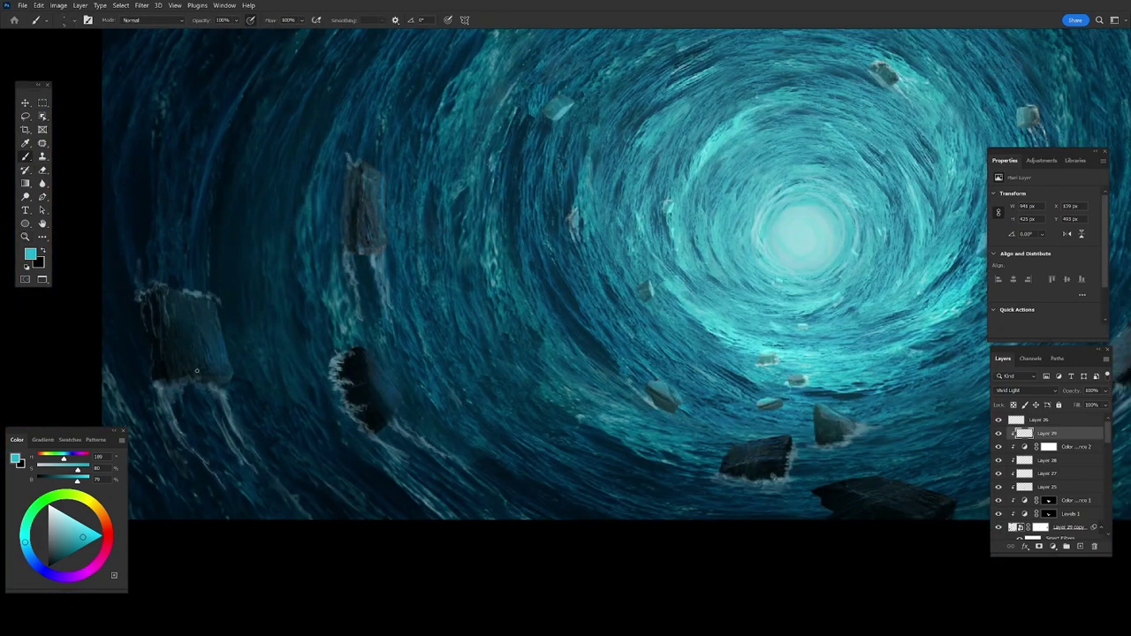
{"action": "left_click_drag", "start_coordinate": [683, 411], "coordinate": [635, 383]}
Add Layer 30 in Screen mode and dab light cyan onto the rock edge.
{"action": "left_click", "coordinate": [1080, 546]}
{"action": "left_click", "coordinate": [1025, 390]}
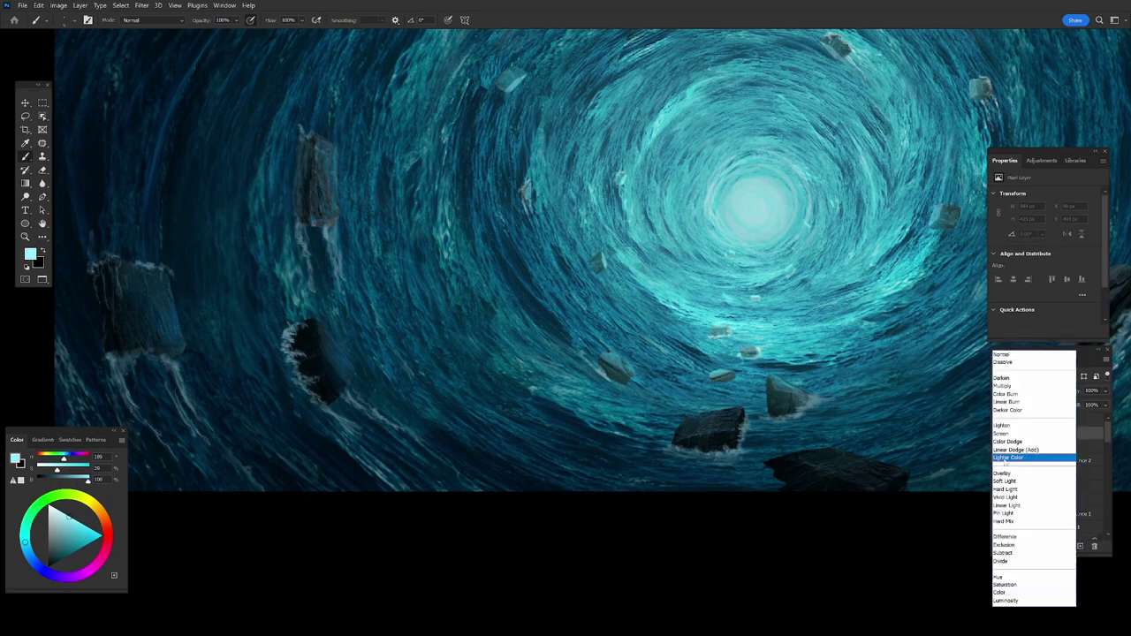
{"action": "left_click", "coordinate": [1026, 433]}
{"action": "left_click", "coordinate": [176, 333]}
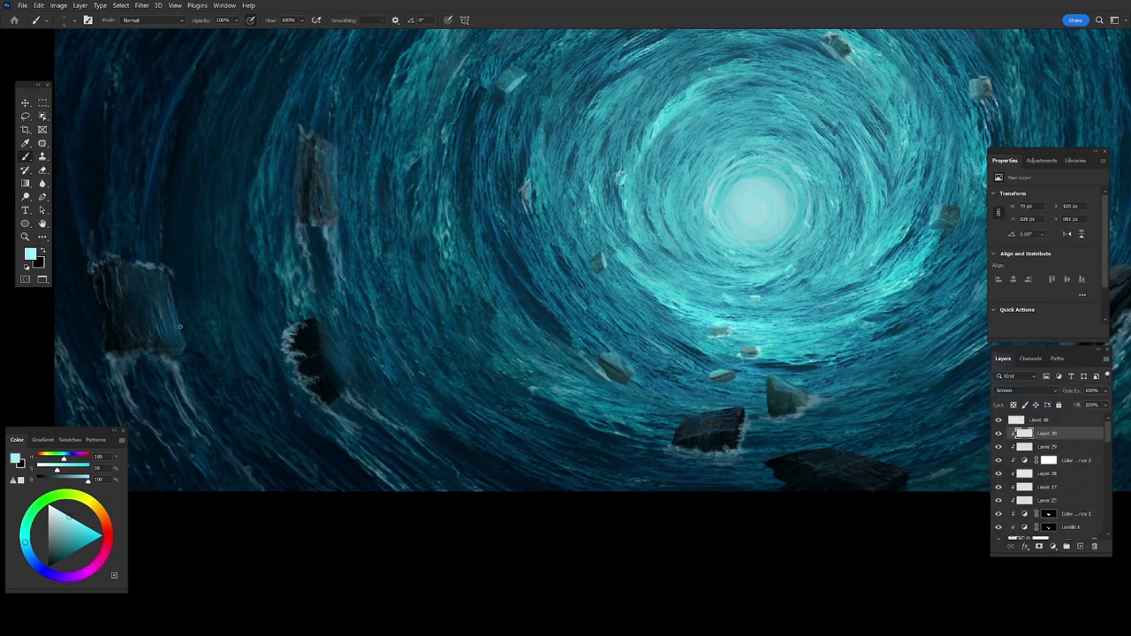
{"action": "left_click_drag", "start_coordinate": [179, 334], "coordinate": [554, 393]}
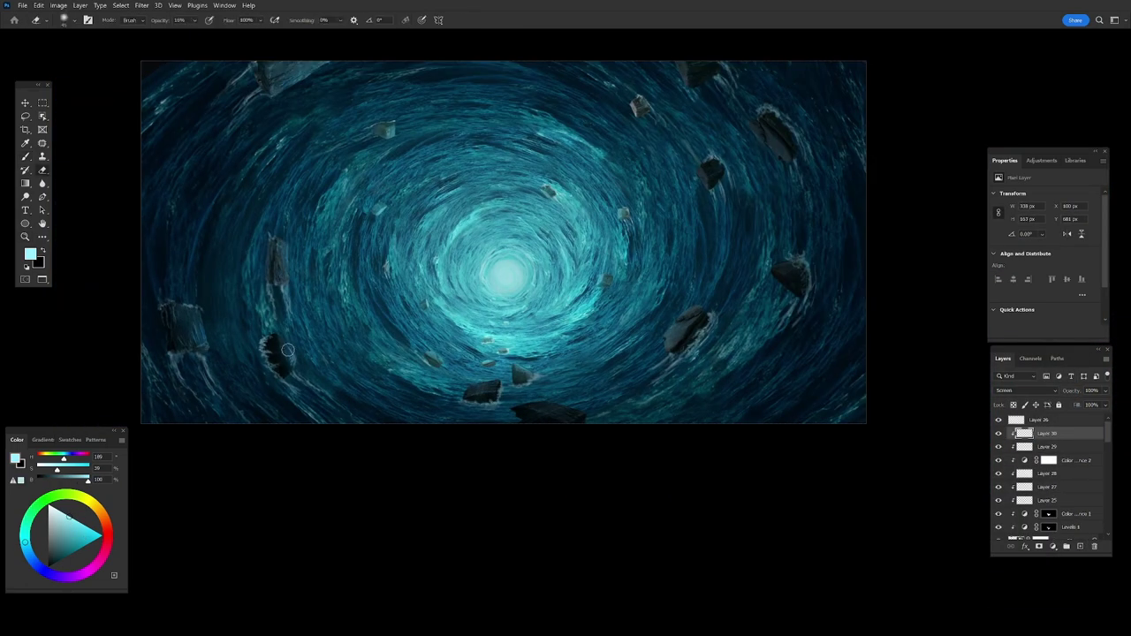
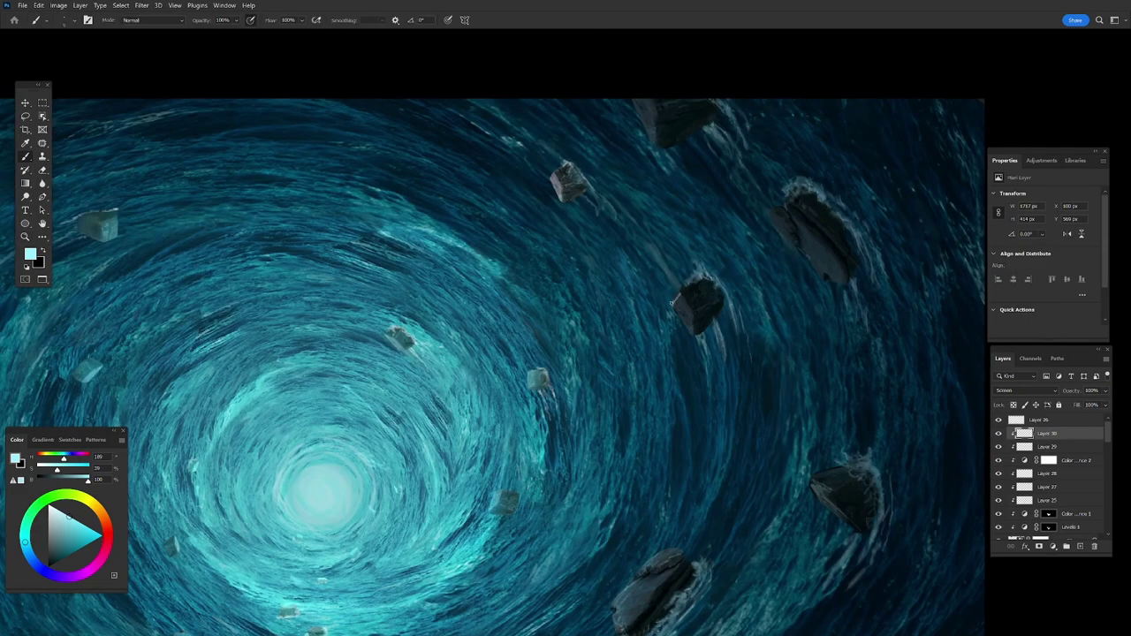
Paint light touches onto the middle and upper-right floating rocks.
{"action": "left_click_drag", "start_coordinate": [684, 327], "coordinate": [694, 309]}
{"action": "left_click_drag", "start_coordinate": [776, 237], "coordinate": [782, 228]}
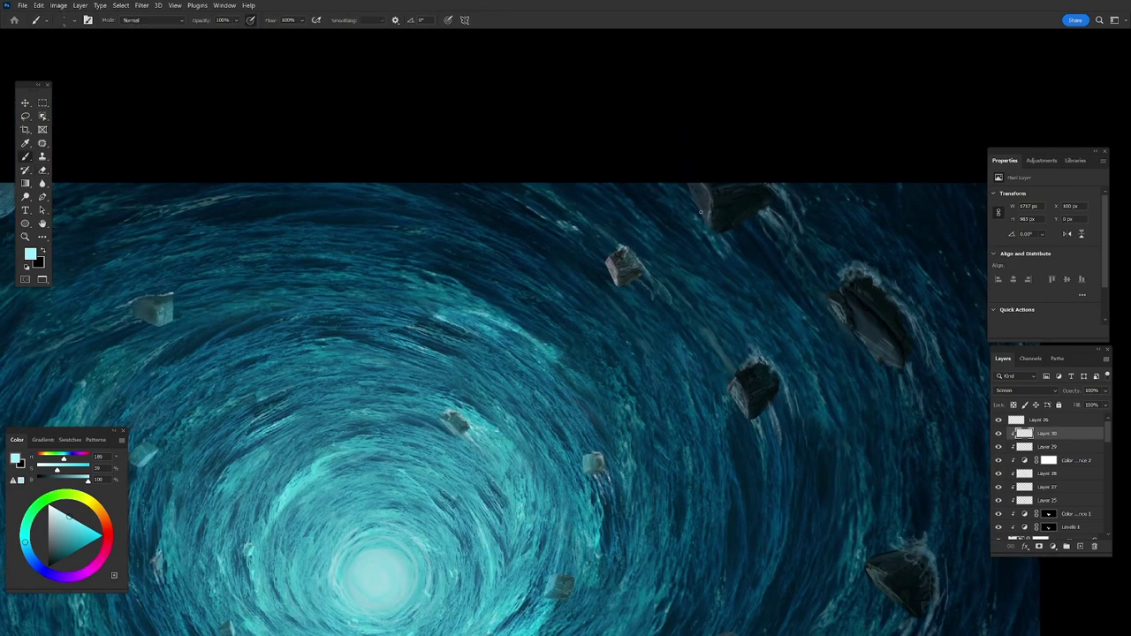
{"action": "left_click_drag", "start_coordinate": [761, 213], "coordinate": [699, 217]}
Add two new painting layers above Layer 30, setting dark blue then white as colours.
{"action": "left_click", "coordinate": [1065, 460]}
{"action": "left_click", "coordinate": [1080, 545]}
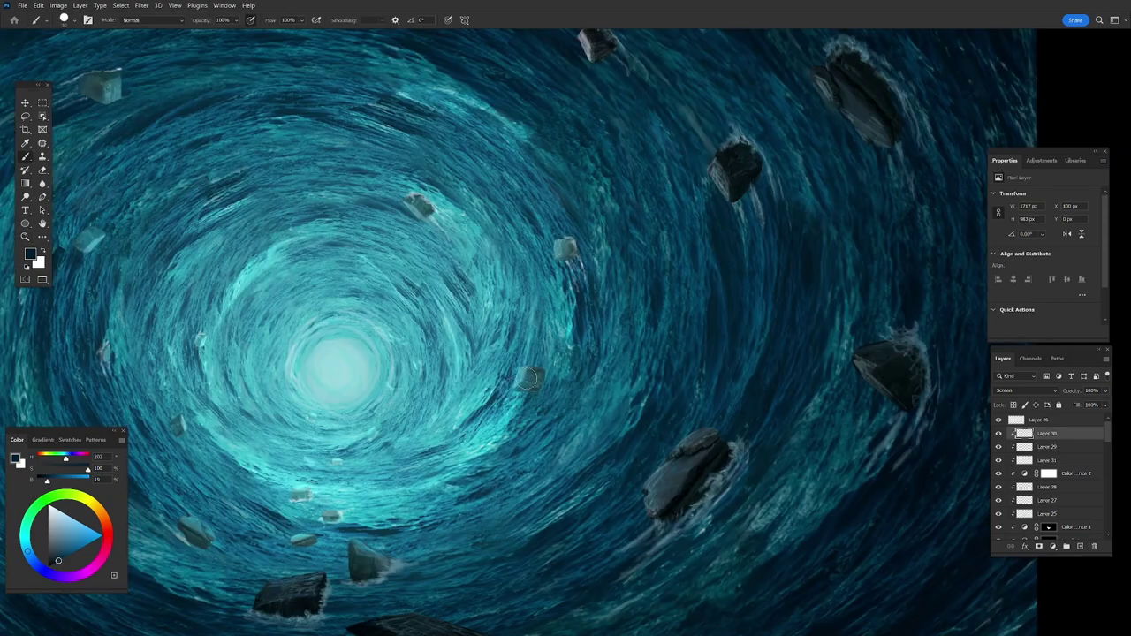
{"action": "key", "text": "ctrl+shift+alt+n"}
{"action": "key", "text": "x"}
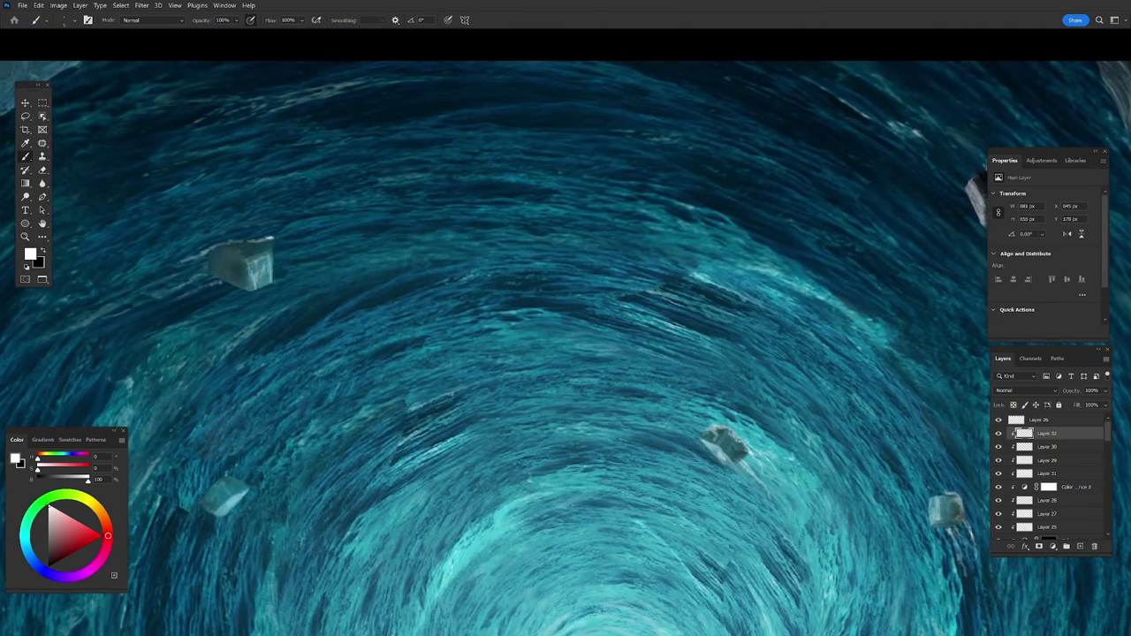
{"action": "scroll", "coordinate": [404, 326], "scroll_direction": "down", "scroll_amount": 5}
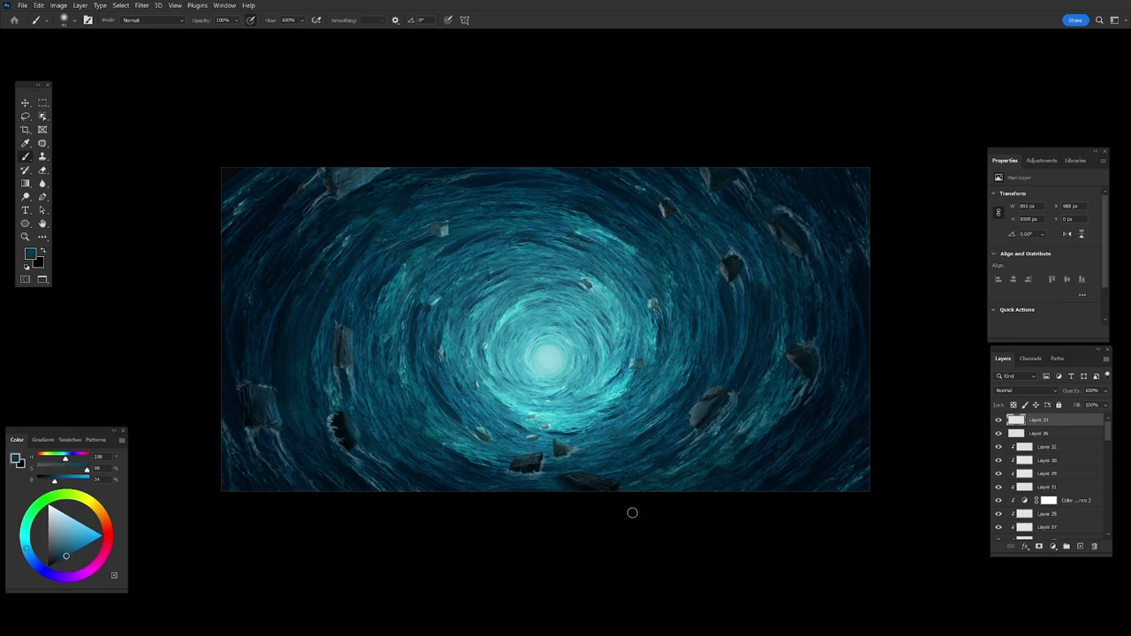
Sample darker blues from the canvas and pick a brush preset for shading the rocks.
{"action": "left_click", "coordinate": [247, 365], "text": "alt"}
{"action": "left_click", "coordinate": [233, 374], "text": "alt"}
{"action": "scroll", "coordinate": [583, 469], "scroll_direction": "up", "scroll_amount": 3, "text": "alt"}
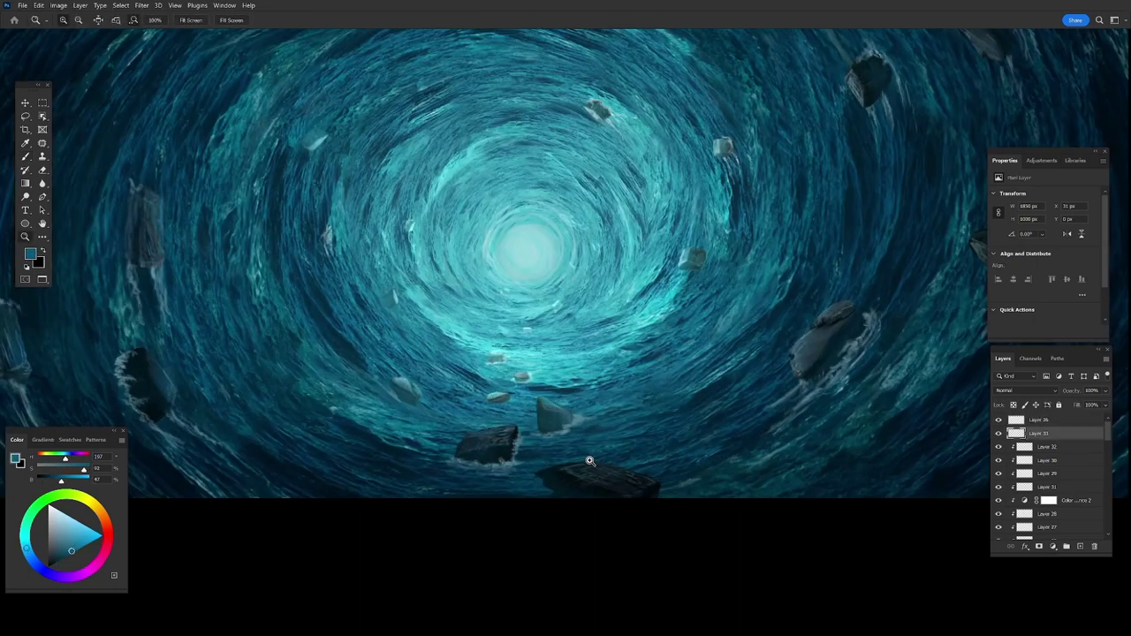
{"action": "right_click", "coordinate": [583, 460]}
{"action": "left_click", "coordinate": [506, 454]}
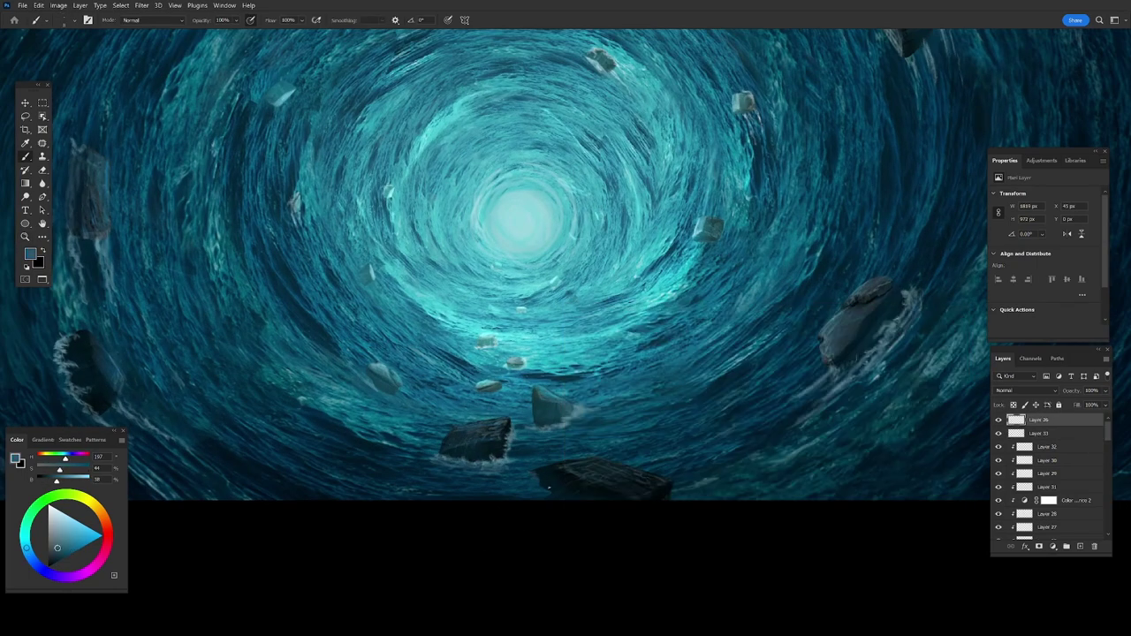
{"action": "scroll", "coordinate": [548, 486], "scroll_direction": "up", "scroll_amount": 2, "text": "alt"}
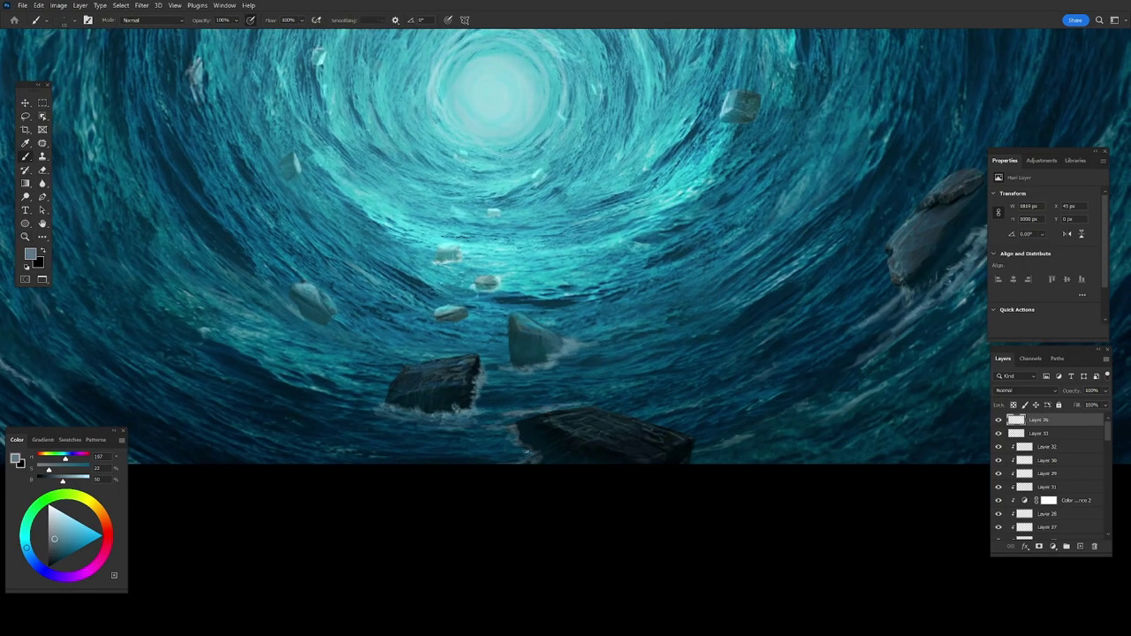
{"action": "scroll", "coordinate": [525, 451], "scroll_direction": "down", "scroll_amount": 3, "text": "alt"}
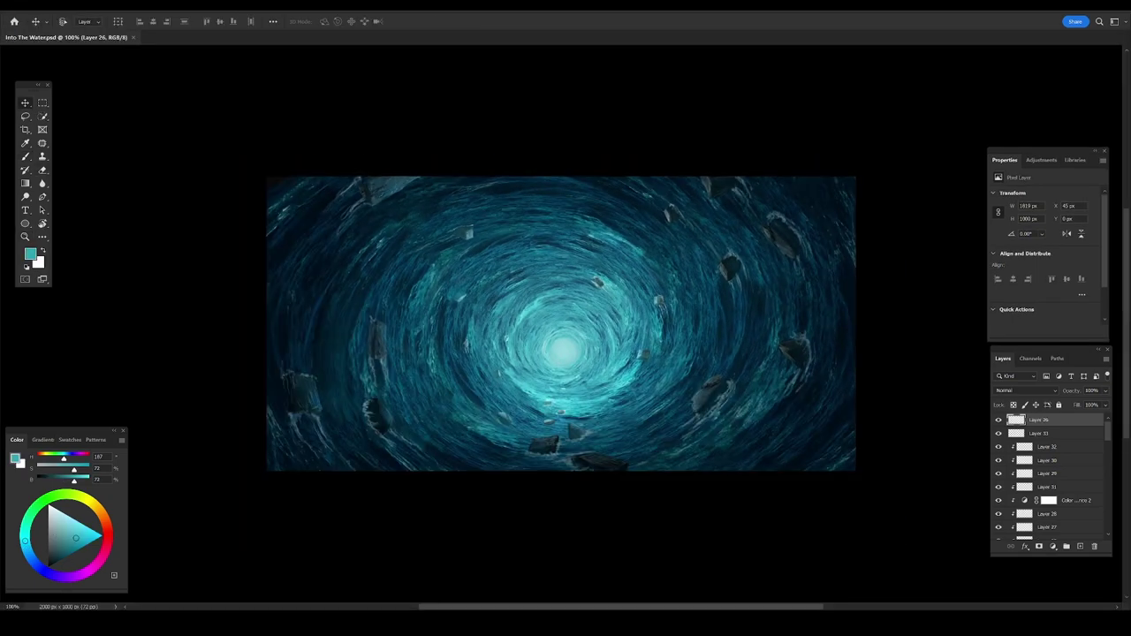
Scale the placed Poseidon statue and position it low in the vortex.
{"action": "mouse_move", "coordinate": [866, 127]}
{"action": "left_mouse_down"}
{"action": "mouse_move", "coordinate": [940, 95]}
{"action": "mouse_move", "coordinate": [784, 156]}
{"action": "left_mouse_up"}
{"action": "left_click_drag", "start_coordinate": [439, 456], "coordinate": [489, 471]}
{"action": "key", "text": "Return"}
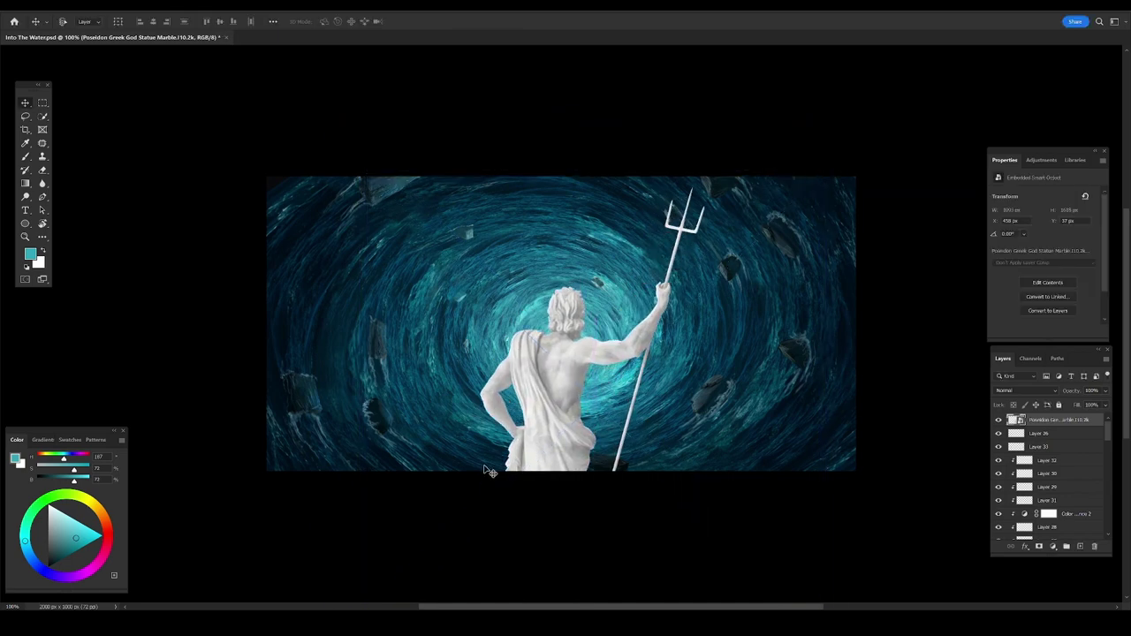
Mask the Poseidon layer and paint black along its base to fade it into the water.
{"action": "left_click", "coordinate": [1039, 546]}
{"action": "scroll", "coordinate": [785, 380], "scroll_direction": "down", "scroll_amount": 1}
{"action": "key", "text": "b"}
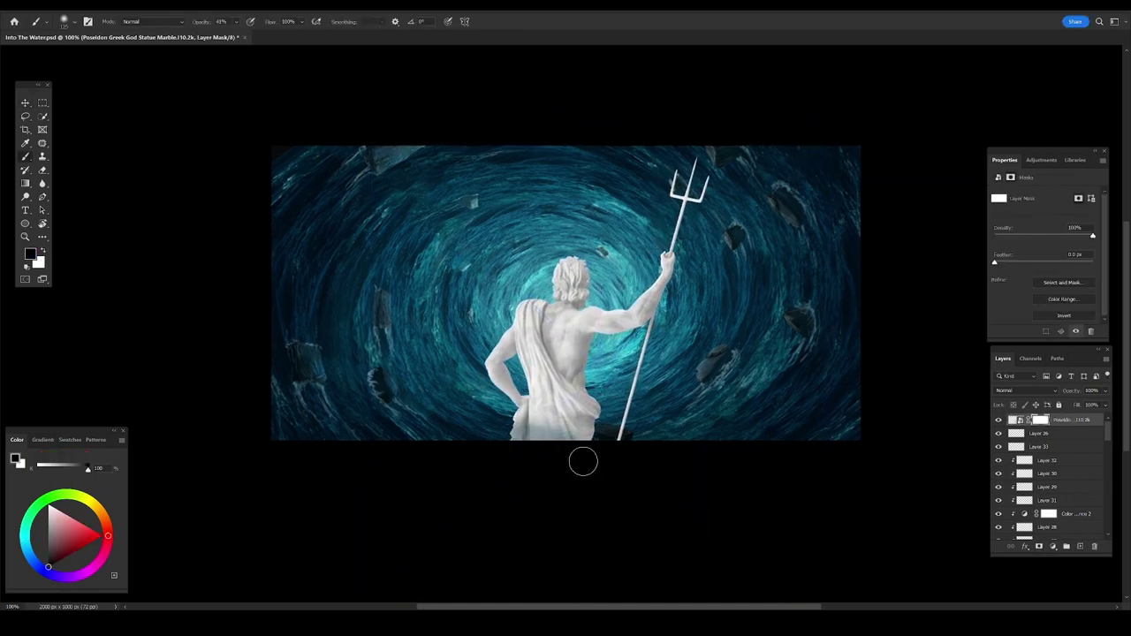
{"action": "scroll", "coordinate": [523, 443], "scroll_direction": "up", "scroll_amount": 5}
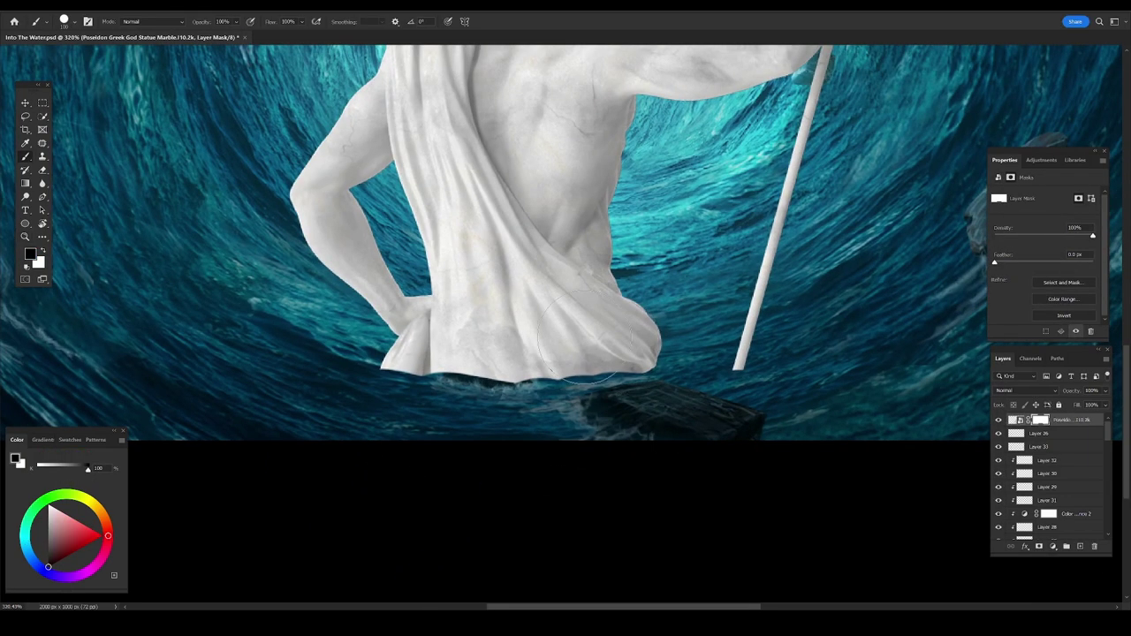
{"action": "key", "text": "x"}
{"action": "left_click_drag", "start_coordinate": [619, 376], "coordinate": [455, 376]}
{"action": "scroll", "coordinate": [456, 376], "scroll_direction": "down", "scroll_amount": 5}
{"action": "scroll", "coordinate": [455, 376], "scroll_direction": "up", "scroll_amount": 5}
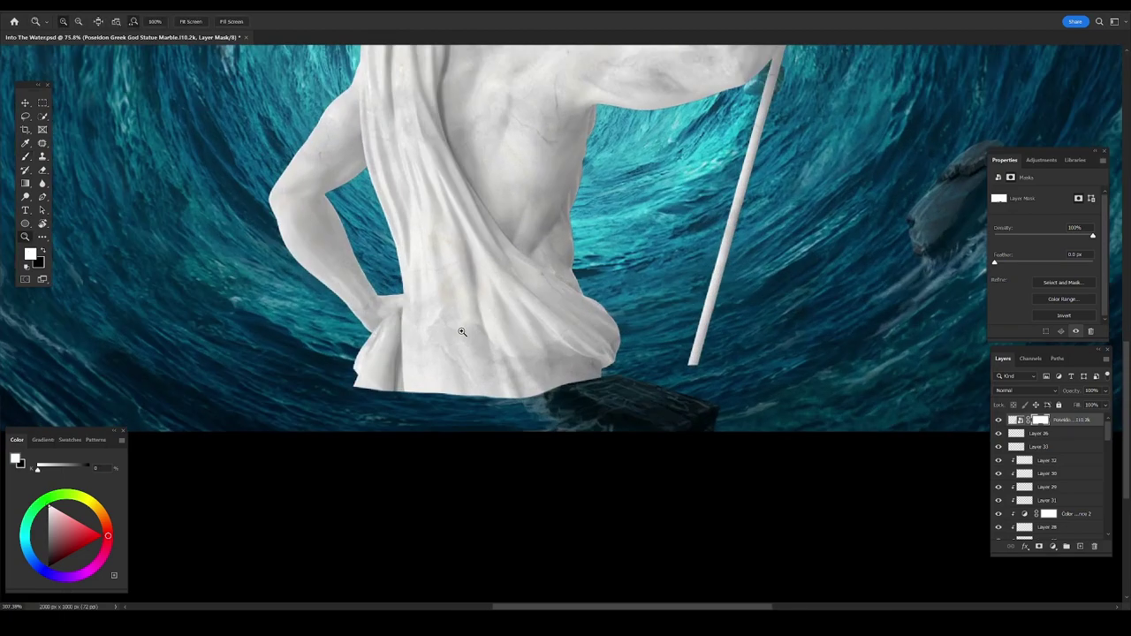
{"action": "key", "text": "x"}
{"action": "left_click_drag", "start_coordinate": [583, 402], "coordinate": [336, 395]}
{"action": "scroll", "coordinate": [336, 395], "scroll_direction": "down", "scroll_amount": 6}
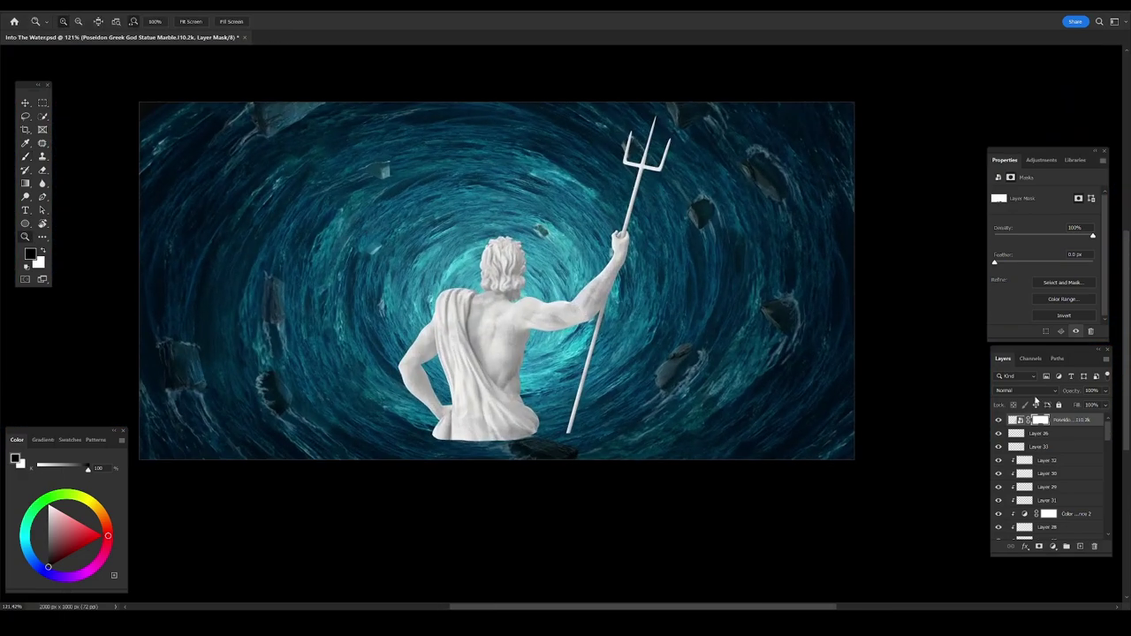
Lasso the trident head on the statue layer and copy it onto a new layer.
{"action": "left_click", "coordinate": [1016, 420]}
{"action": "key", "text": "z"}
{"action": "left_click", "coordinate": [703, 318]}
{"action": "scroll", "coordinate": [702, 319], "scroll_direction": "down", "scroll_amount": 5}
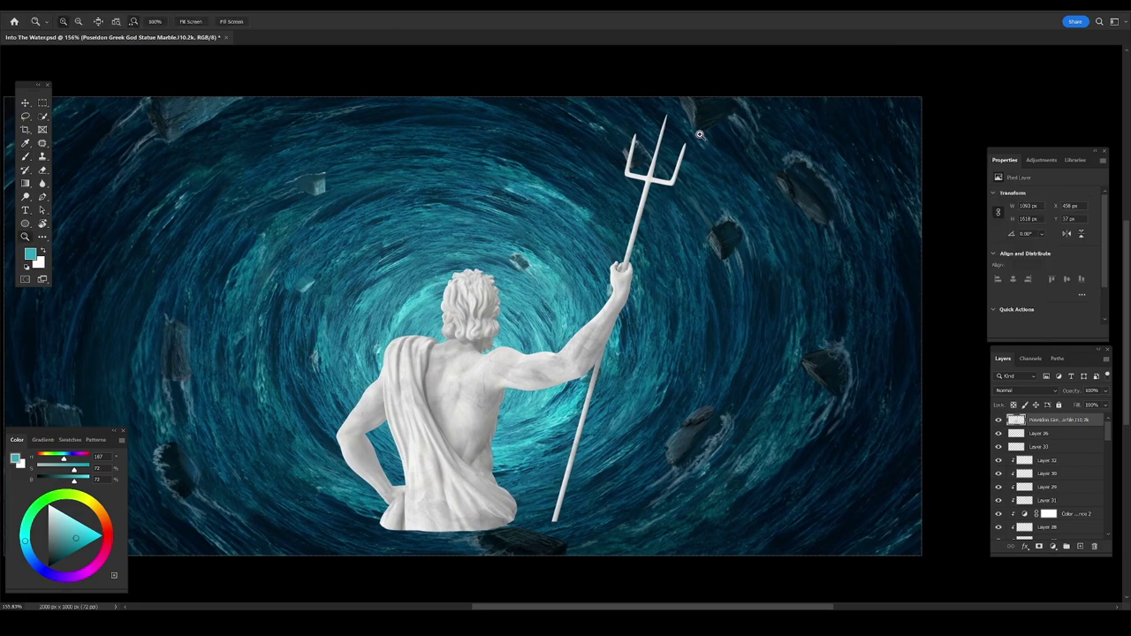
{"action": "key", "text": "l"}
{"action": "scroll", "coordinate": [654, 150], "scroll_direction": "up", "scroll_amount": 5}
{"action": "mouse_move", "coordinate": [583, 81]}
{"action": "left_mouse_down"}
{"action": "mouse_move", "coordinate": [571, 112]}
{"action": "mouse_move", "coordinate": [584, 82]}
{"action": "left_mouse_up"}
{"action": "key", "text": "ctrl+j"}
Paint out the statue's original trident head on its layer mask.
{"action": "left_click", "coordinate": [1040, 433]}
{"action": "key", "text": "b"}
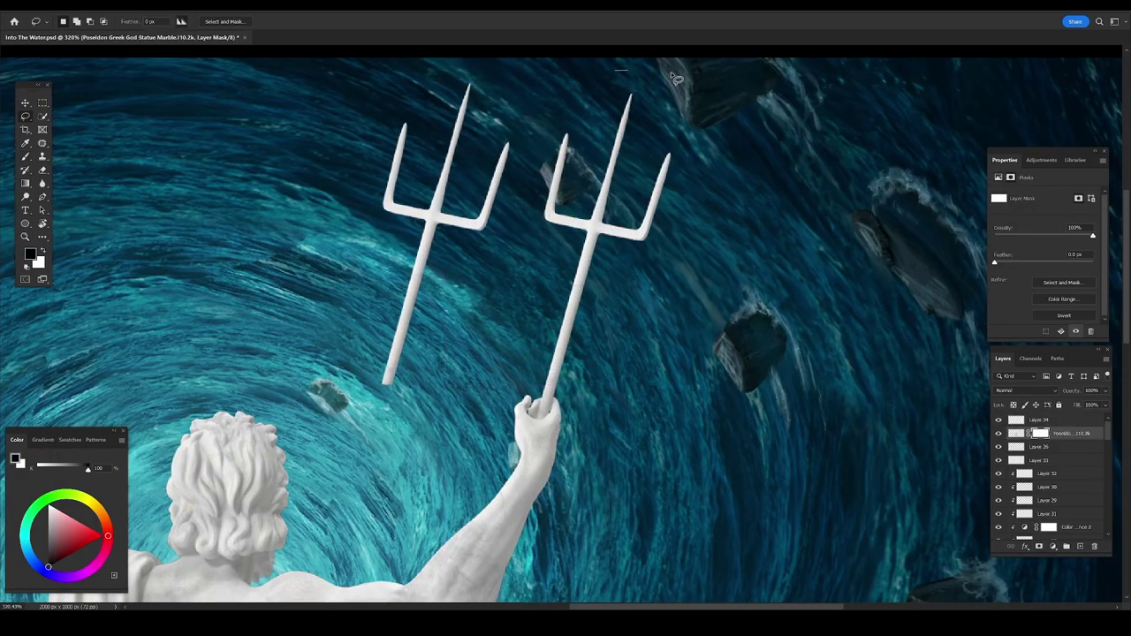
{"action": "left_click_drag", "start_coordinate": [566, 389], "coordinate": [693, 185]}
Move the copied trident head onto the staff above the hand and enlarge it to 145%.
{"action": "right_click", "coordinate": [433, 212], "text": "ctrl"}
{"action": "left_click", "coordinate": [451, 218]}
{"action": "key", "text": "ctrl+t"}
{"action": "left_click_drag", "start_coordinate": [446, 226], "coordinate": [579, 296]}
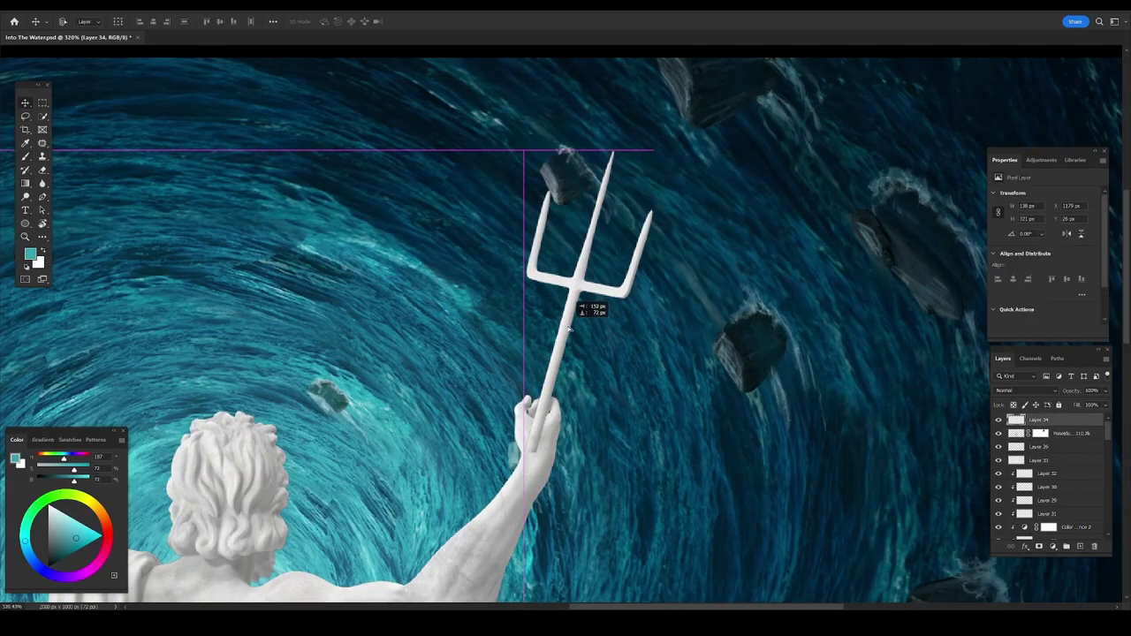
{"action": "left_click_drag", "start_coordinate": [655, 296], "coordinate": [698, 287]}
{"action": "left_click_drag", "start_coordinate": [575, 282], "coordinate": [574, 299]}
{"action": "key", "text": "Return"}
Add a mask to the trident head layer and create a new empty layer.
{"action": "key", "text": "b"}
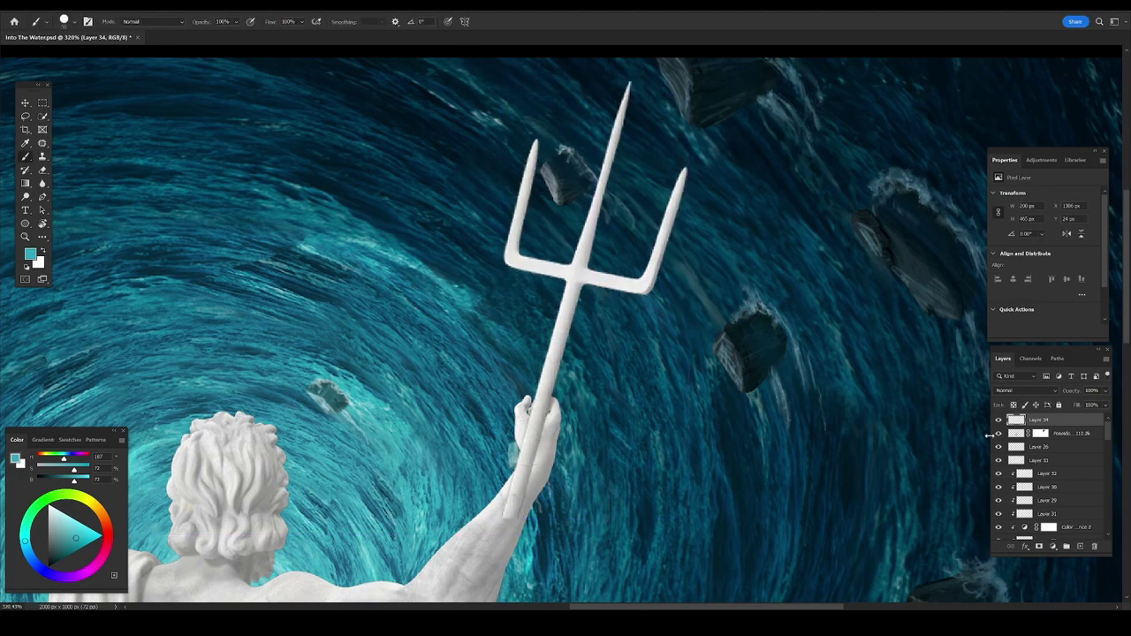
{"action": "left_click", "coordinate": [1039, 546]}
{"action": "scroll", "coordinate": [555, 435], "scroll_direction": "up", "scroll_amount": 3}
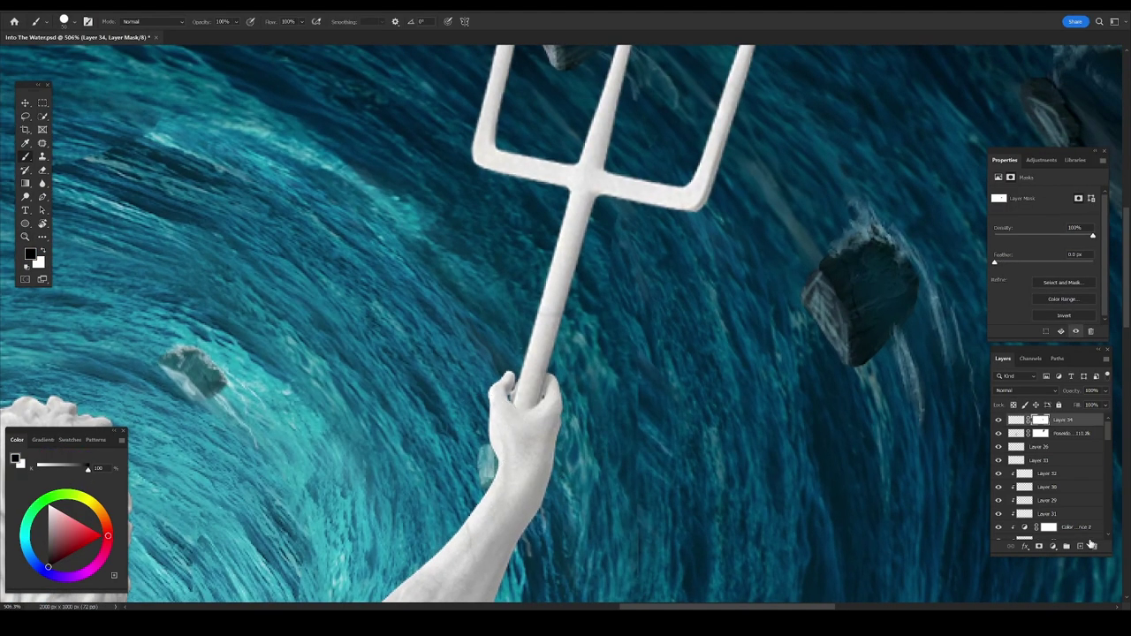
{"action": "left_click", "coordinate": [1090, 546]}
{"action": "scroll", "coordinate": [471, 423], "scroll_direction": "down", "scroll_amount": 10}
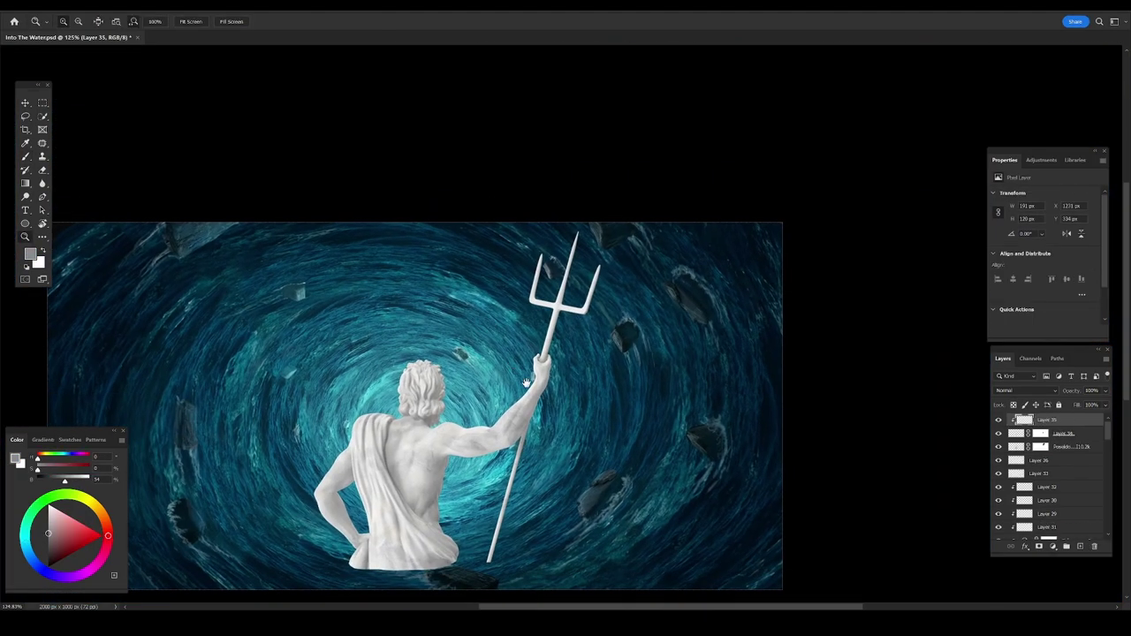
{"action": "scroll", "coordinate": [477, 415], "scroll_direction": "up", "scroll_amount": 10}
Path the staff, copy it to a new layer, and stretch and rotate it into a long shaft.
{"action": "key", "text": "p"}
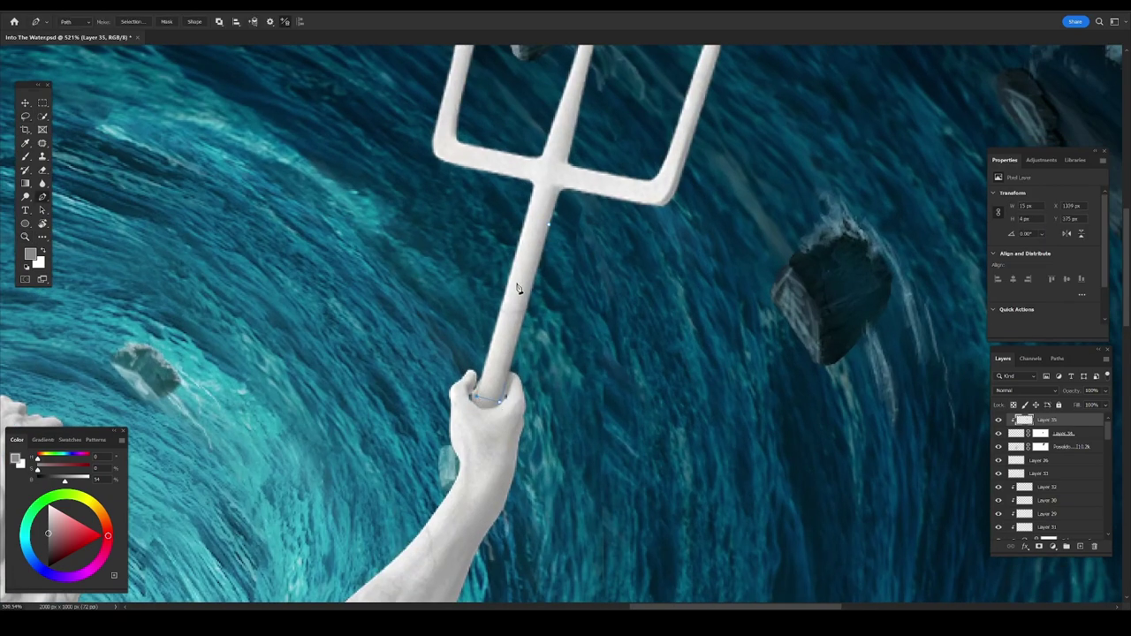
{"action": "key", "text": "ctrl+Return"}
{"action": "key", "text": "ctrl+j"}
{"action": "key", "text": "ctrl+t"}
{"action": "key", "text": "ctrl+0"}
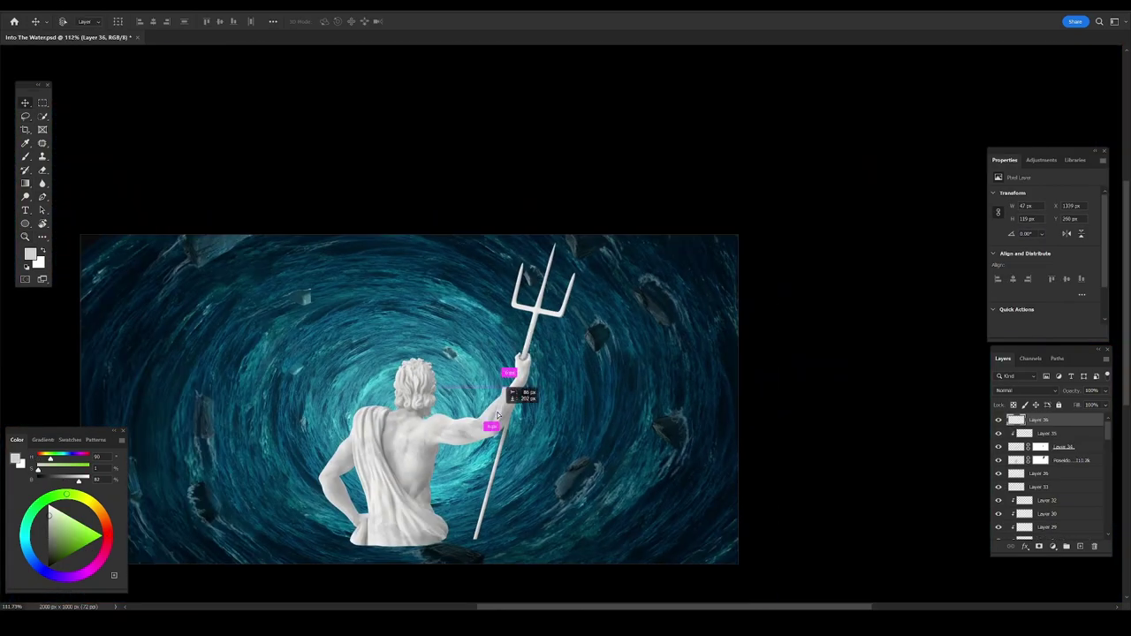
{"action": "mouse_move", "coordinate": [512, 318]}
{"action": "left_mouse_down"}
{"action": "mouse_move", "coordinate": [500, 300]}
{"action": "mouse_move", "coordinate": [480, 101]}
{"action": "left_mouse_up"}
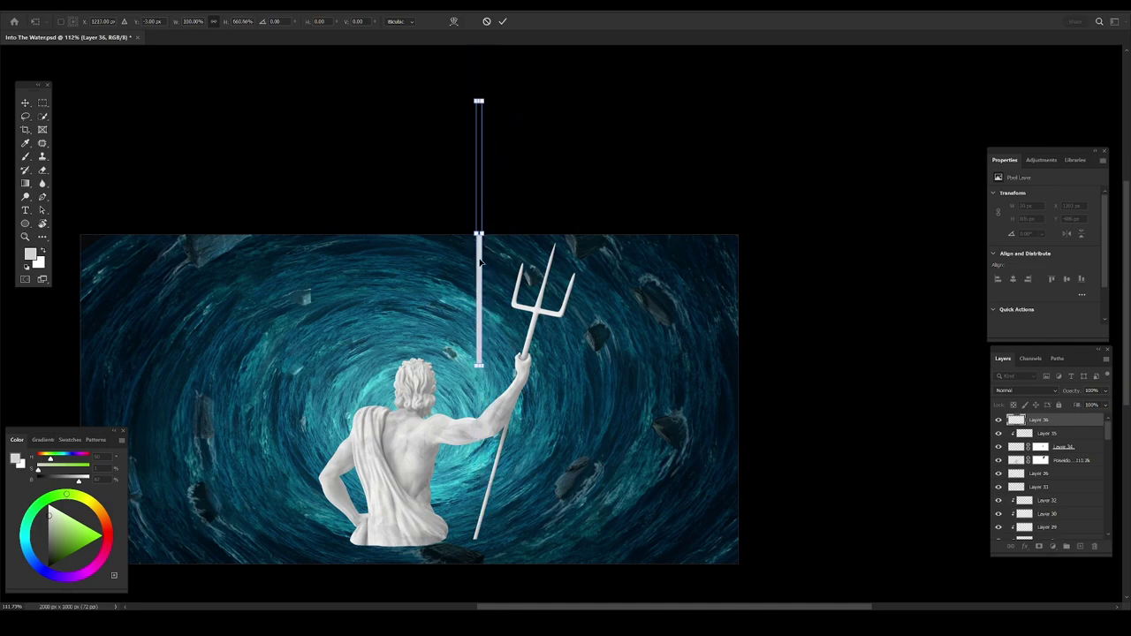
{"action": "left_click_drag", "start_coordinate": [480, 266], "coordinate": [509, 460]}
{"action": "left_click_drag", "start_coordinate": [531, 247], "coordinate": [559, 269]}
{"action": "key", "text": "Return"}
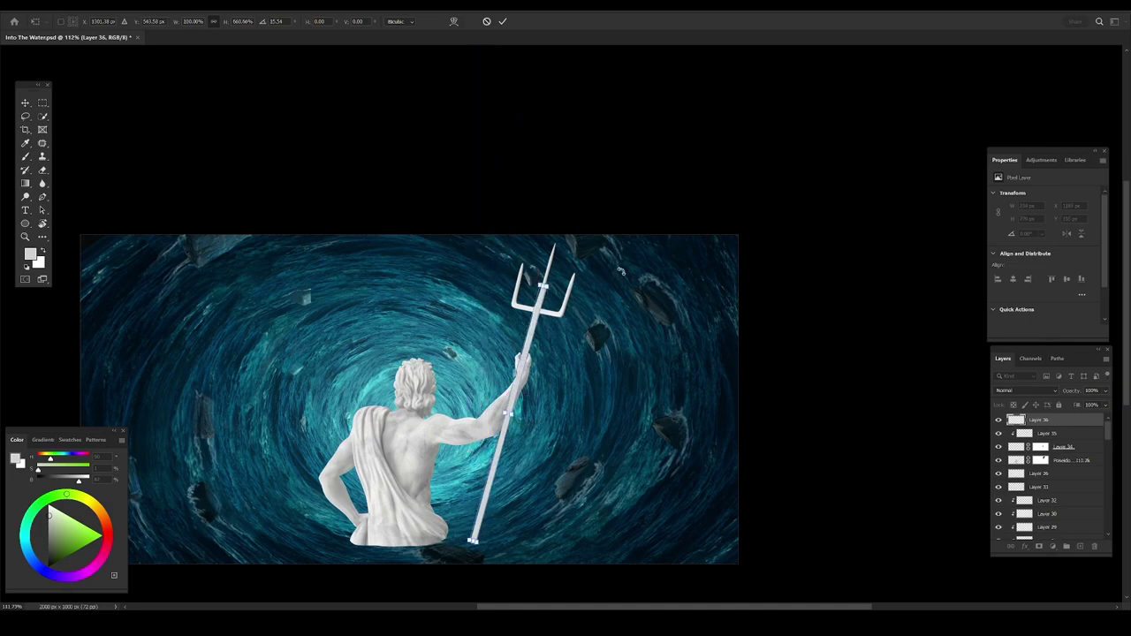
Erase the new staff where it overlaps the statue's arm.
{"action": "scroll", "coordinate": [522, 307], "scroll_direction": "up", "scroll_amount": 5}
{"action": "key", "text": "b"}
{"action": "right_click", "coordinate": [579, 304]}
{"action": "key", "text": "Escape"}
{"action": "scroll", "coordinate": [442, 464], "scroll_direction": "up", "scroll_amount": 4}
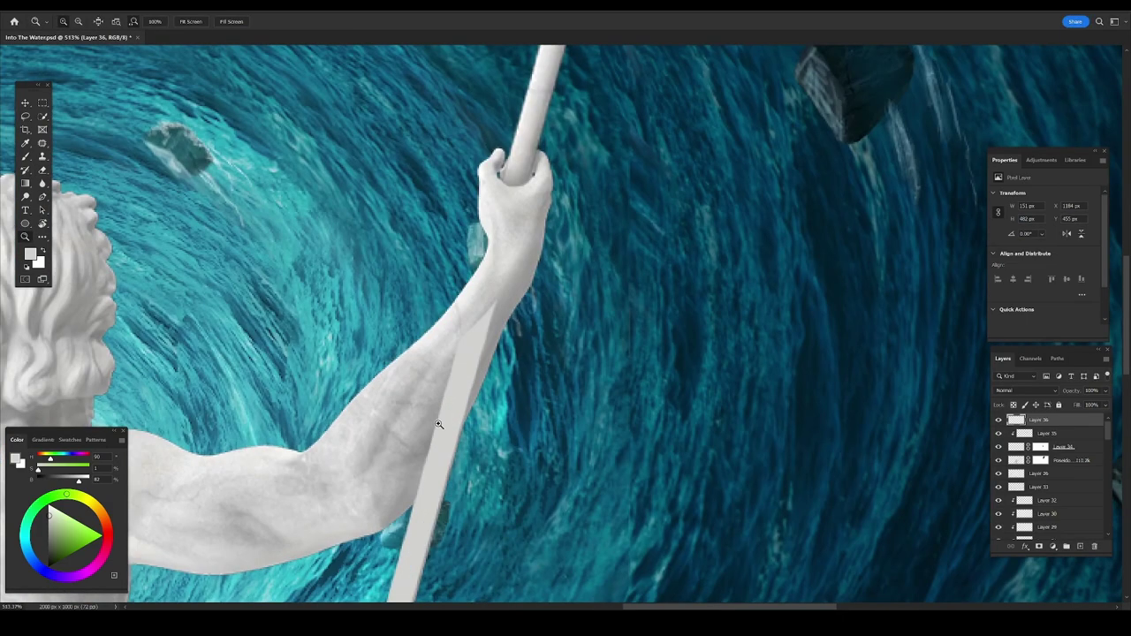
{"action": "key", "text": "e"}
{"action": "mouse_move", "coordinate": [416, 459]}
{"action": "left_mouse_down"}
{"action": "mouse_move", "coordinate": [482, 327]}
{"action": "mouse_move", "coordinate": [371, 372]}
{"action": "left_mouse_up"}
{"action": "key", "text": "ctrl+z"}
{"action": "key", "text": "ctrl+0"}
Select Layer 35 and sample the trident's neutral grey.
{"action": "key", "text": "b"}
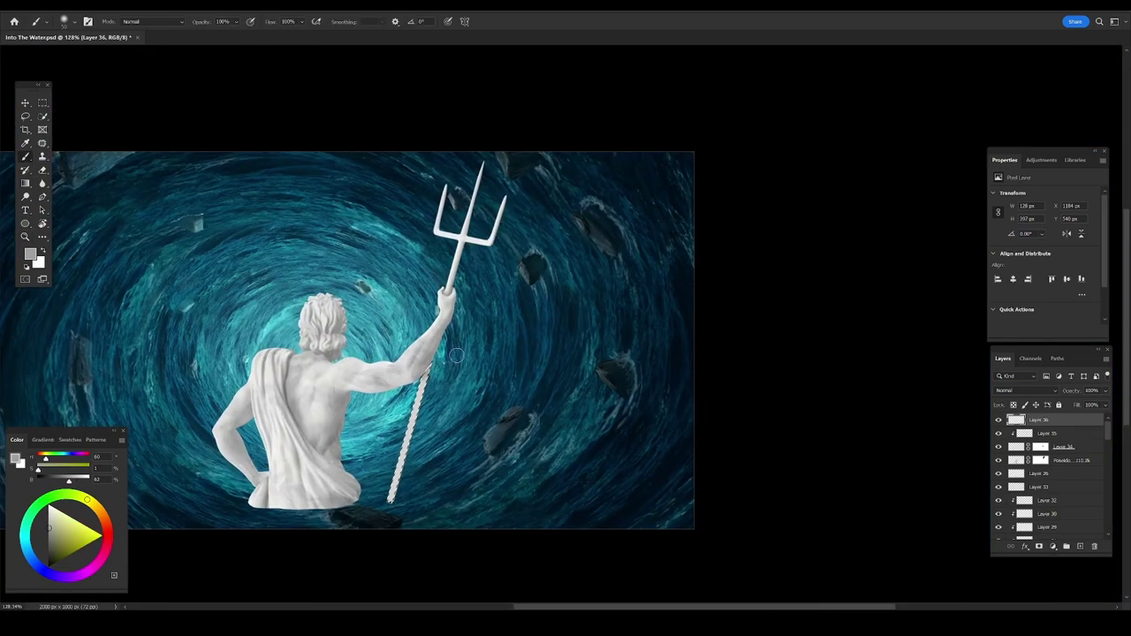
{"action": "key", "text": "v"}
{"action": "scroll", "coordinate": [478, 266], "scroll_direction": "up", "scroll_amount": 5}
{"action": "left_click", "coordinate": [455, 307], "text": "ctrl"}
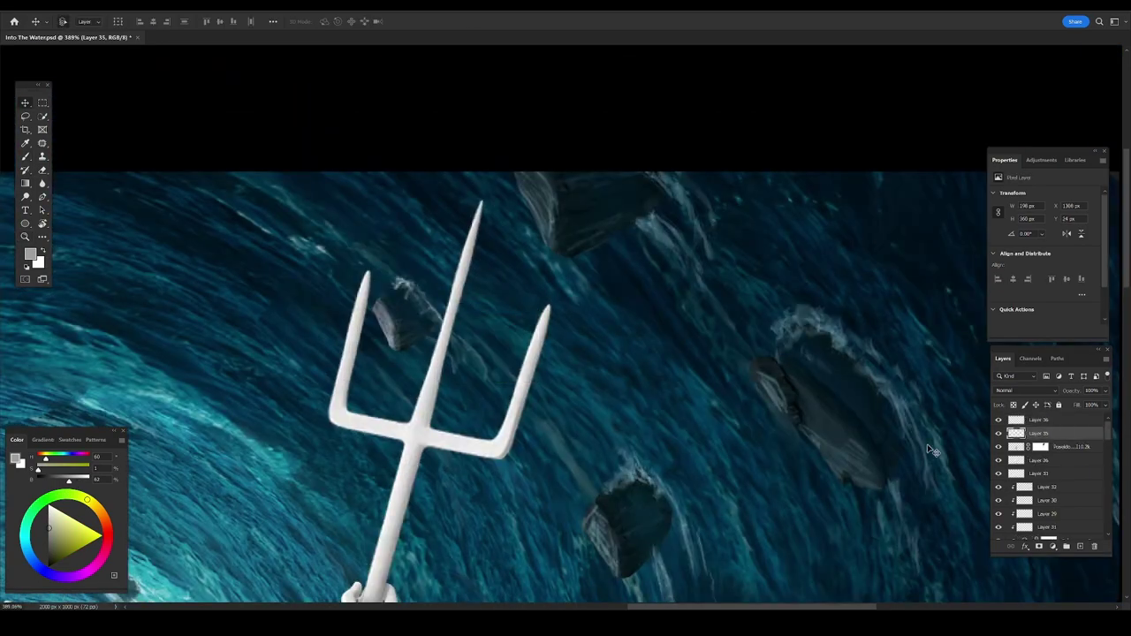
{"action": "key", "text": "b"}
{"action": "right_click", "coordinate": [930, 451]}
{"action": "key", "text": "Escape"}
{"action": "left_click", "coordinate": [480, 225], "text": "alt"}
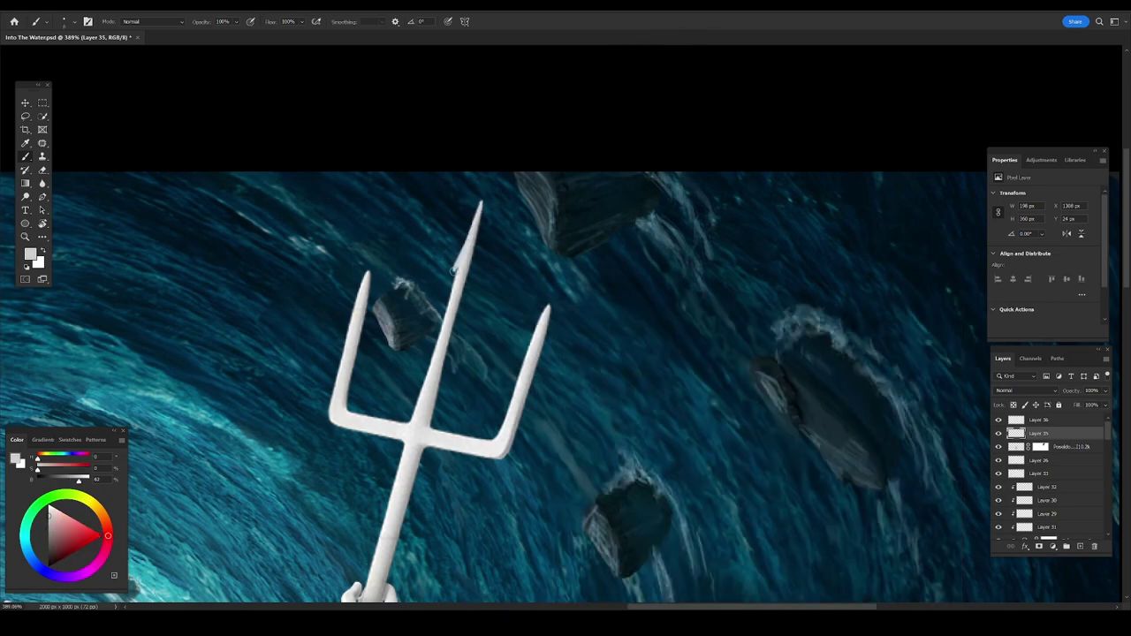
Lasso a triangular spear tip on the centre prong and fill it with grey.
{"action": "scroll", "coordinate": [469, 238], "scroll_direction": "up", "scroll_amount": 3}
{"action": "key", "text": "l"}
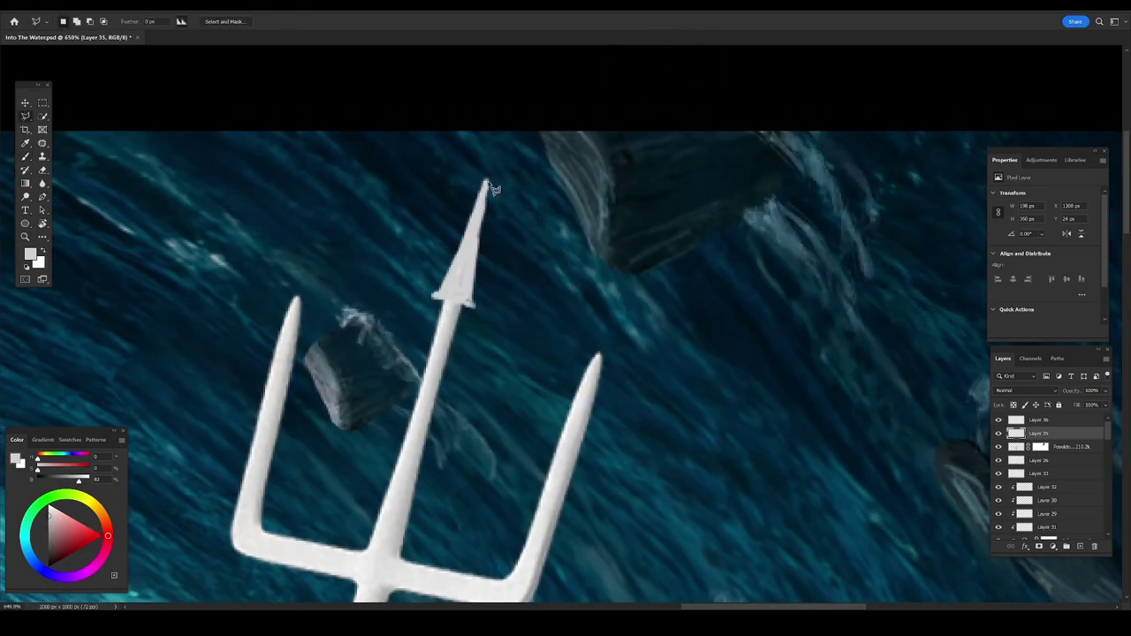
{"action": "left_click", "coordinate": [485, 183]}
{"action": "key", "text": "alt+BackSpace"}
{"action": "key", "text": "ctrl+d"}
{"action": "key", "text": "b"}
Copy the spear tip onto new layers and place copies on the right and left prongs.
{"action": "scroll", "coordinate": [431, 270], "scroll_direction": "down", "scroll_amount": 1}
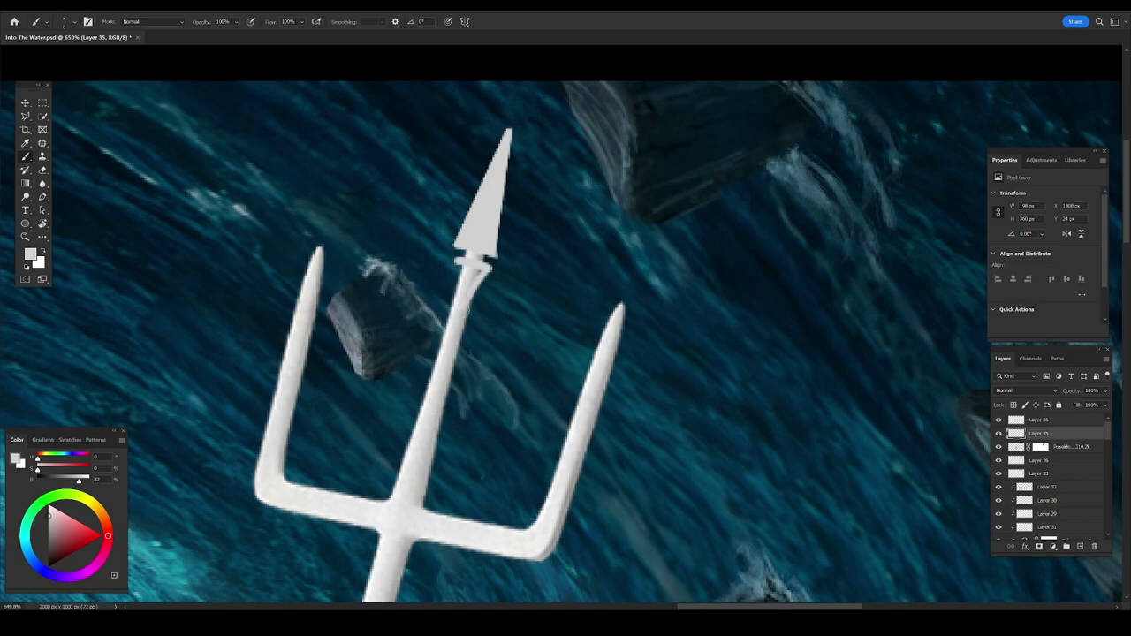
{"action": "scroll", "coordinate": [470, 268], "scroll_direction": "down", "scroll_amount": 1}
{"action": "scroll", "coordinate": [478, 280], "scroll_direction": "up", "scroll_amount": 2}
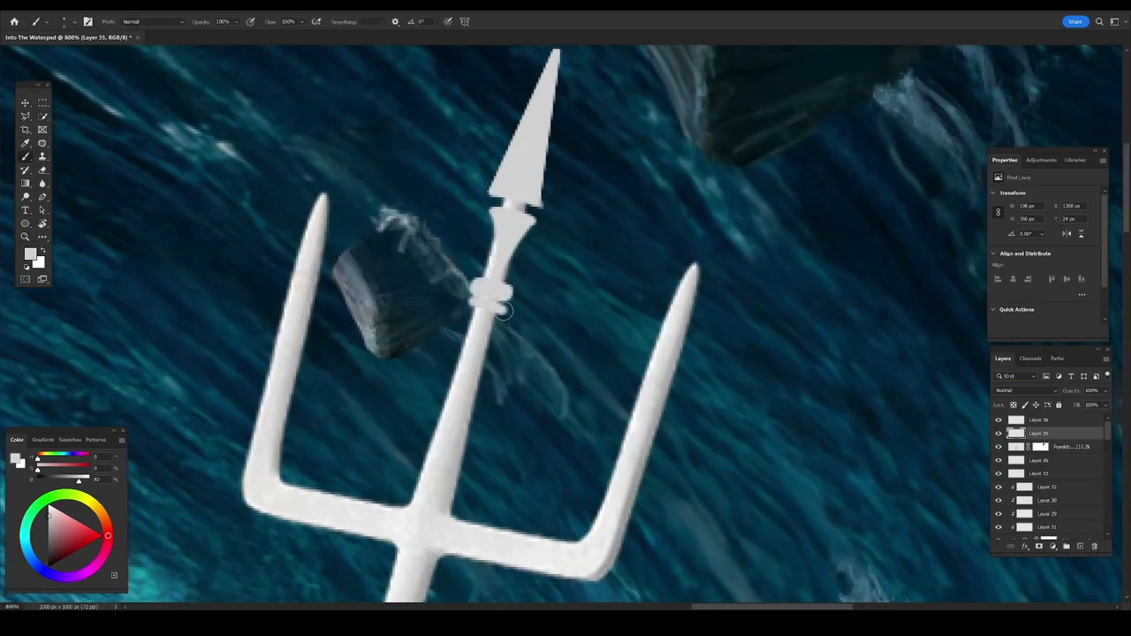
{"action": "scroll", "coordinate": [496, 301], "scroll_direction": "down", "scroll_amount": 4}
{"action": "key", "text": "l"}
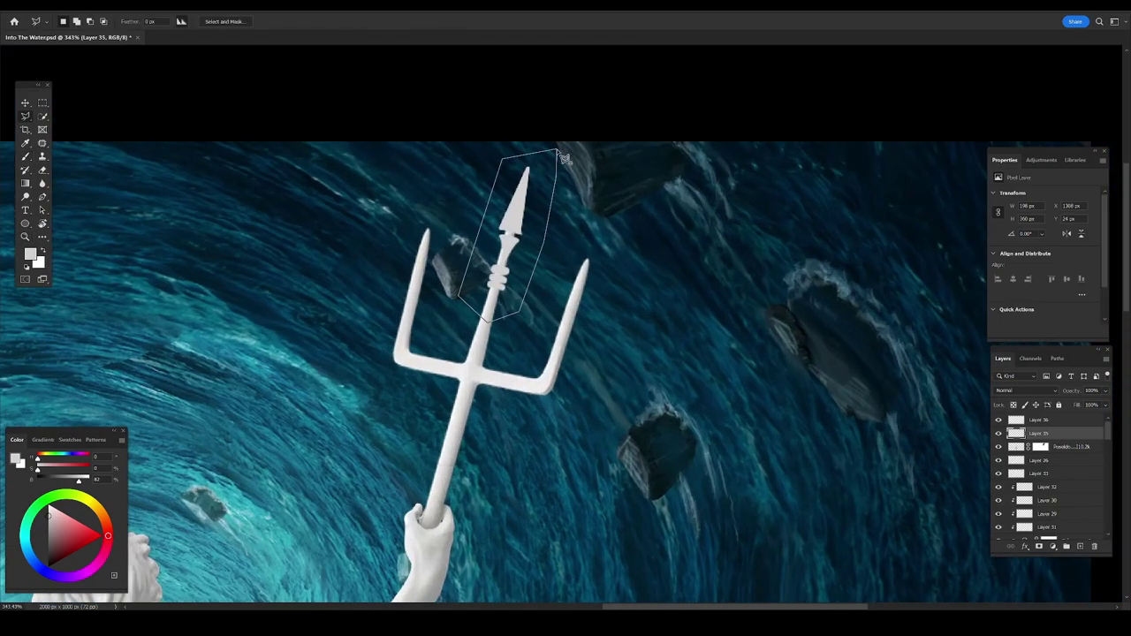
{"action": "key", "text": "ctrl+j"}
{"action": "key", "text": "v"}
{"action": "mouse_move", "coordinate": [518, 212]}
{"action": "left_mouse_down"}
{"action": "mouse_move", "coordinate": [583, 238]}
{"action": "mouse_move", "coordinate": [433, 208]}
{"action": "left_mouse_up"}
{"action": "key", "text": "ctrl+j"}
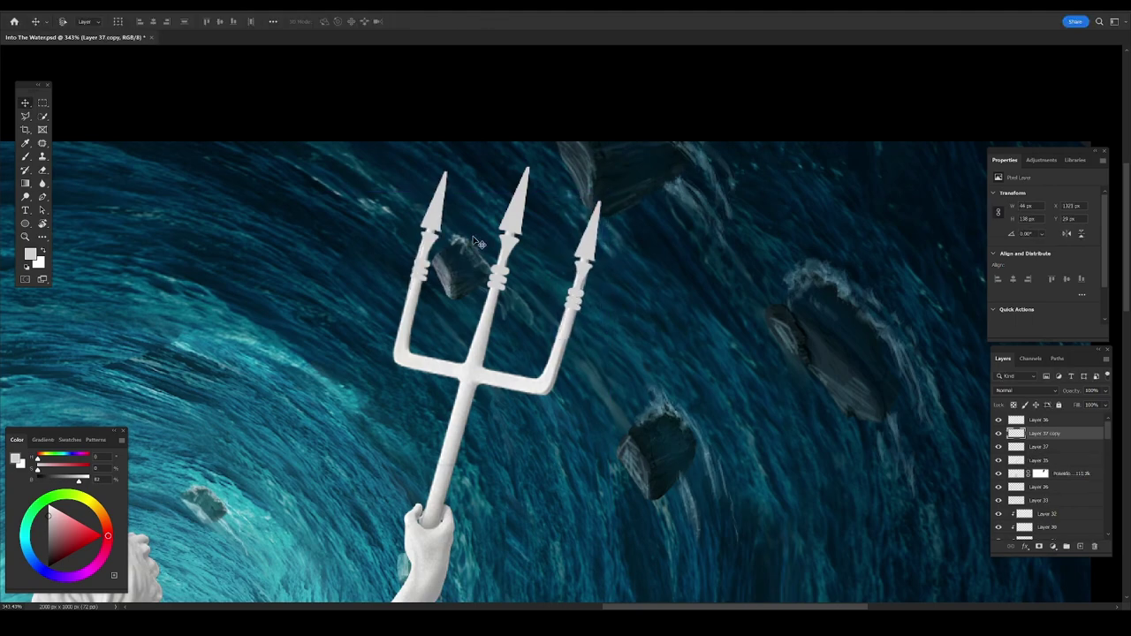
Select Layer 37 with the other trident piece layers and merge them into one.
{"action": "key", "text": "b"}
{"action": "scroll", "coordinate": [389, 296], "scroll_direction": "up", "scroll_amount": 2}
{"action": "right_click", "coordinate": [391, 304]}
{"action": "key", "text": "Escape"}
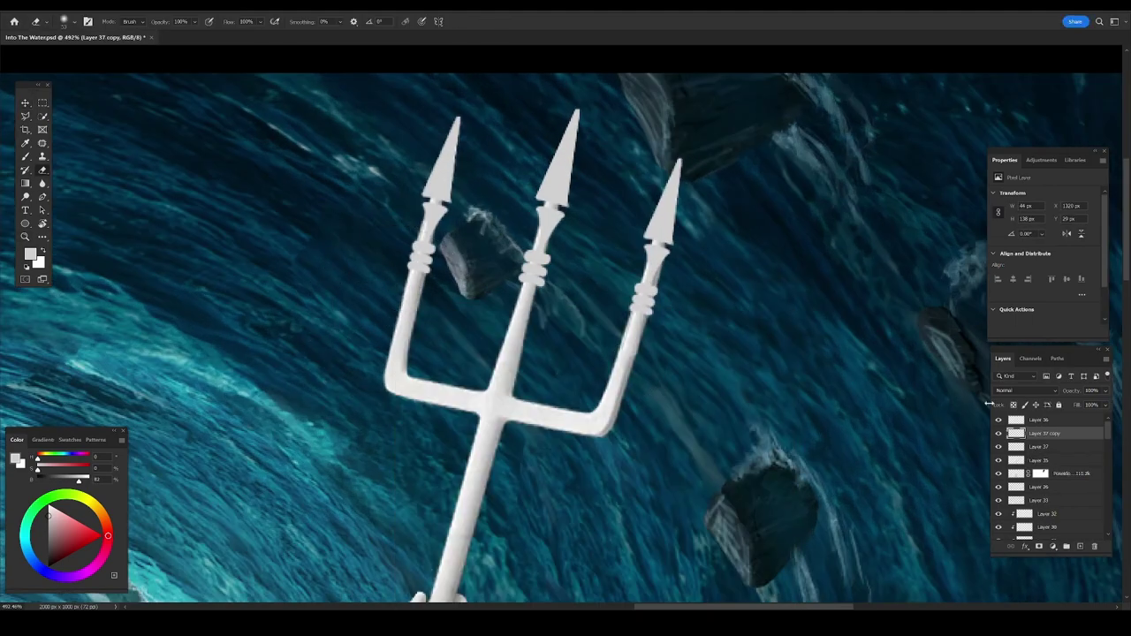
{"action": "left_click", "coordinate": [1040, 447]}
{"action": "left_click", "coordinate": [1039, 460], "text": "shift"}
{"action": "left_click", "coordinate": [1039, 420], "text": "shift"}
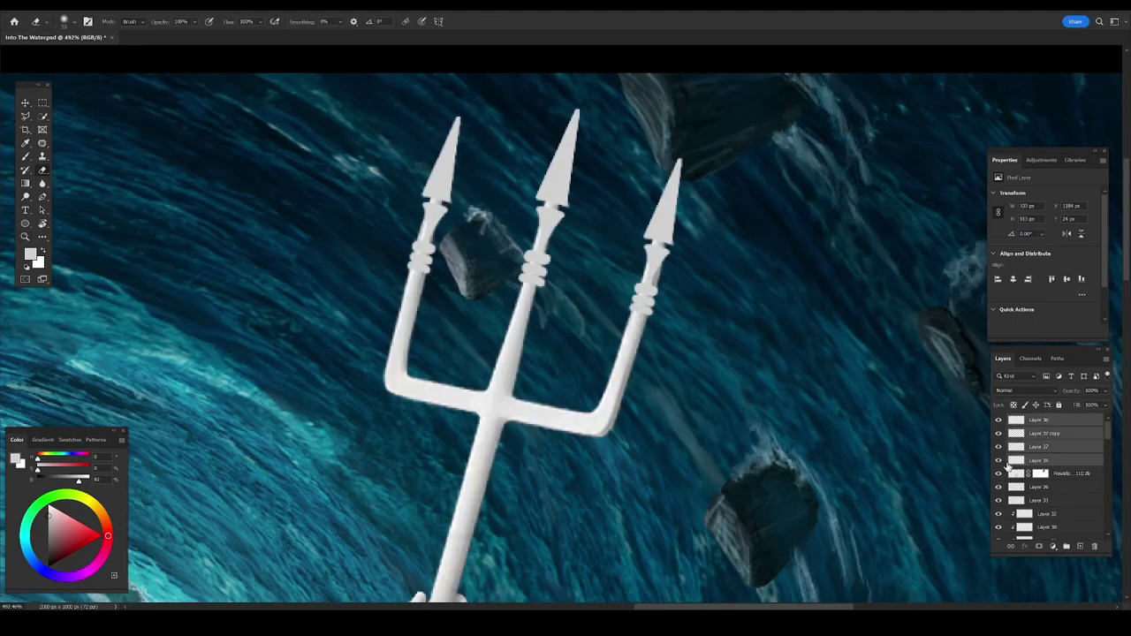
{"action": "key", "text": "ctrl+e"}
Inspect the merged trident up close, adjust brush size, and zoom out to the whole image.
{"action": "key", "text": "z"}
{"action": "scroll", "coordinate": [618, 354], "scroll_direction": "down", "scroll_amount": 5}
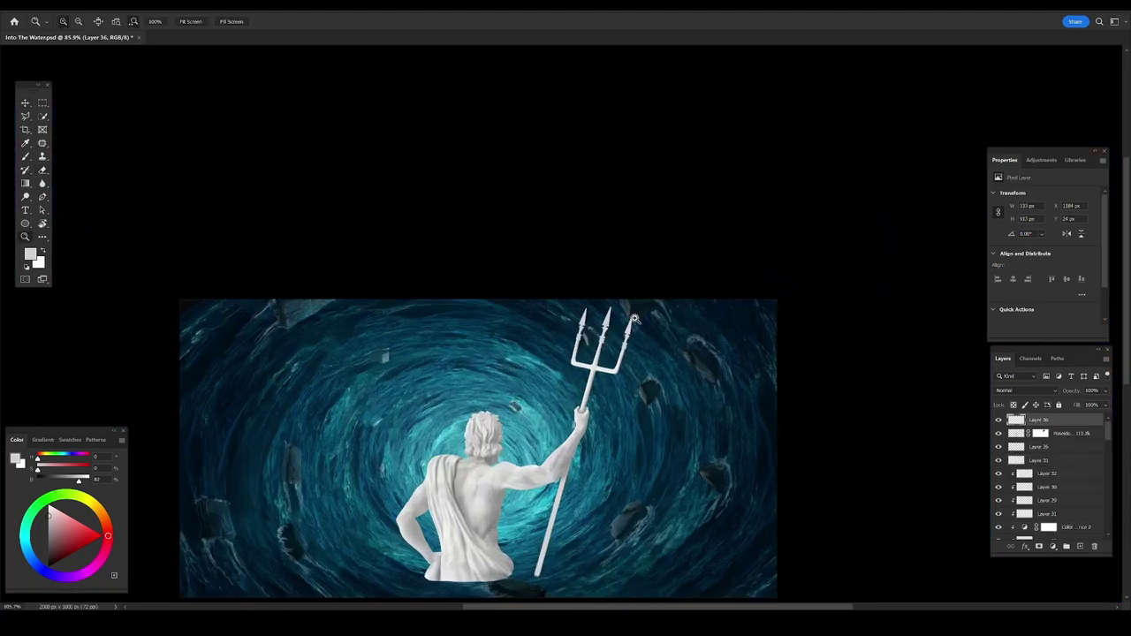
{"action": "scroll", "coordinate": [598, 345], "scroll_direction": "up", "scroll_amount": 5}
{"action": "key", "text": "b"}
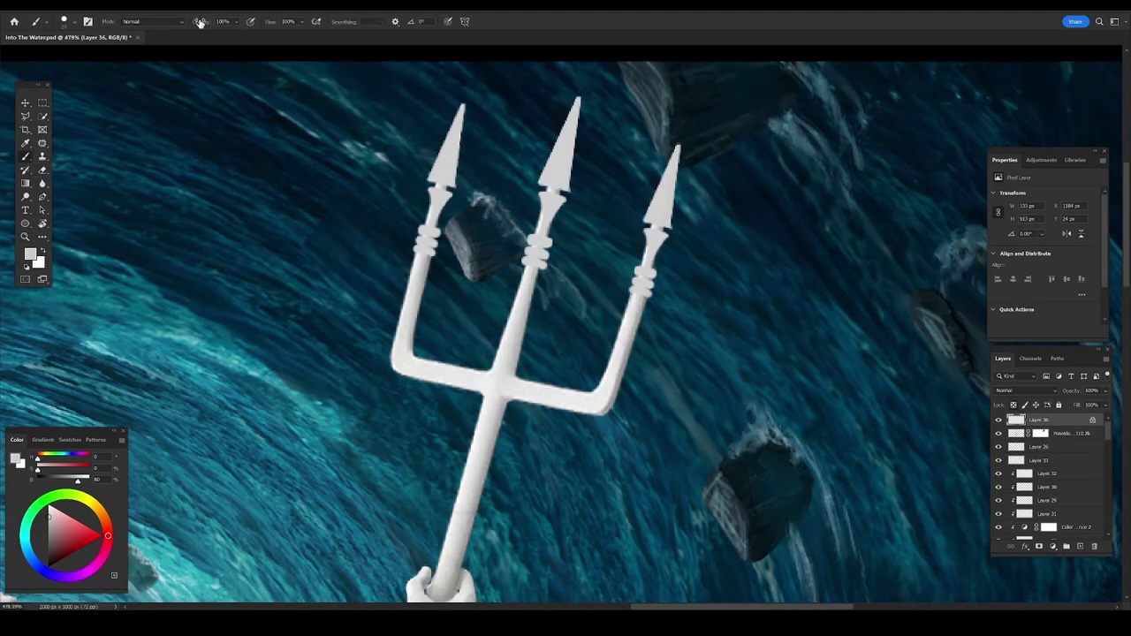
{"action": "right_click", "coordinate": [590, 130]}
{"action": "key", "text": "Escape"}
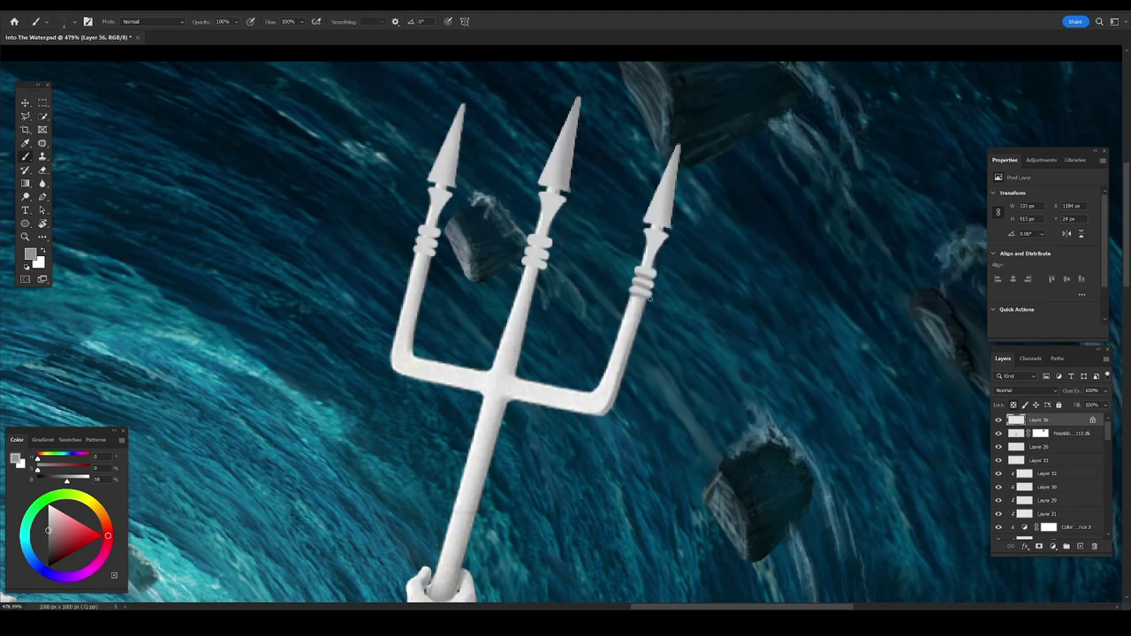
{"action": "key", "text": "z"}
{"action": "scroll", "coordinate": [451, 292], "scroll_direction": "down", "scroll_amount": 3}
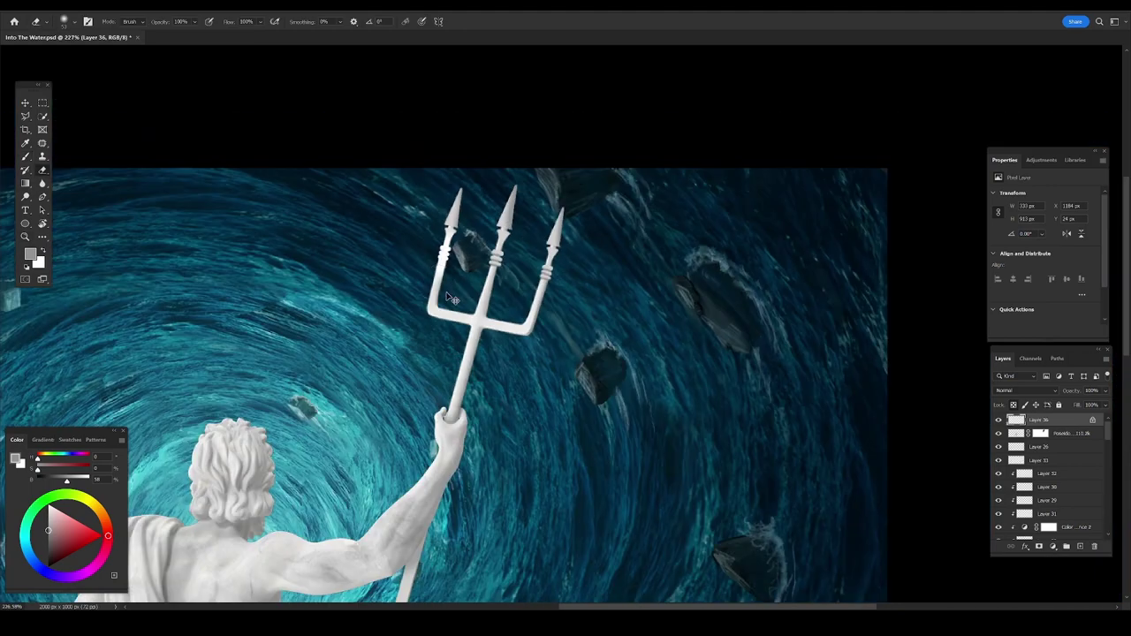
{"action": "scroll", "coordinate": [437, 322], "scroll_direction": "down", "scroll_amount": 2}
Merge the Poseidon layer with the trident and darken it with a lowered Curves adjustment.
{"action": "left_click", "coordinate": [1030, 438], "text": "shift"}
{"action": "key", "text": "ctrl+e"}
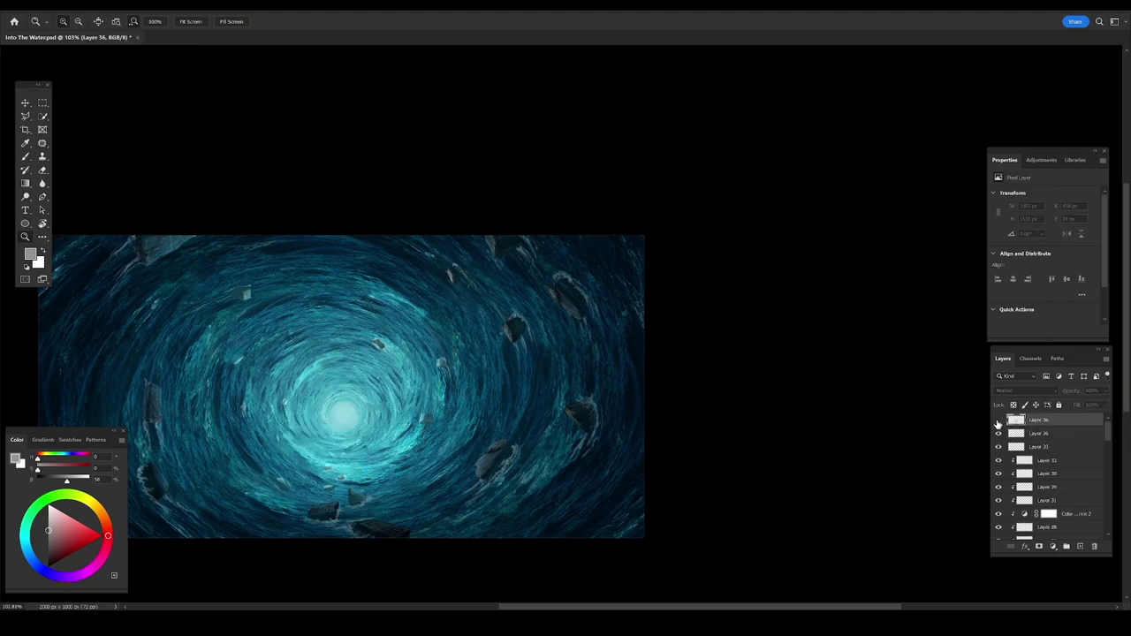
{"action": "key", "text": "ctrl+m"}
{"action": "left_click_drag", "start_coordinate": [745, 232], "coordinate": [748, 292]}
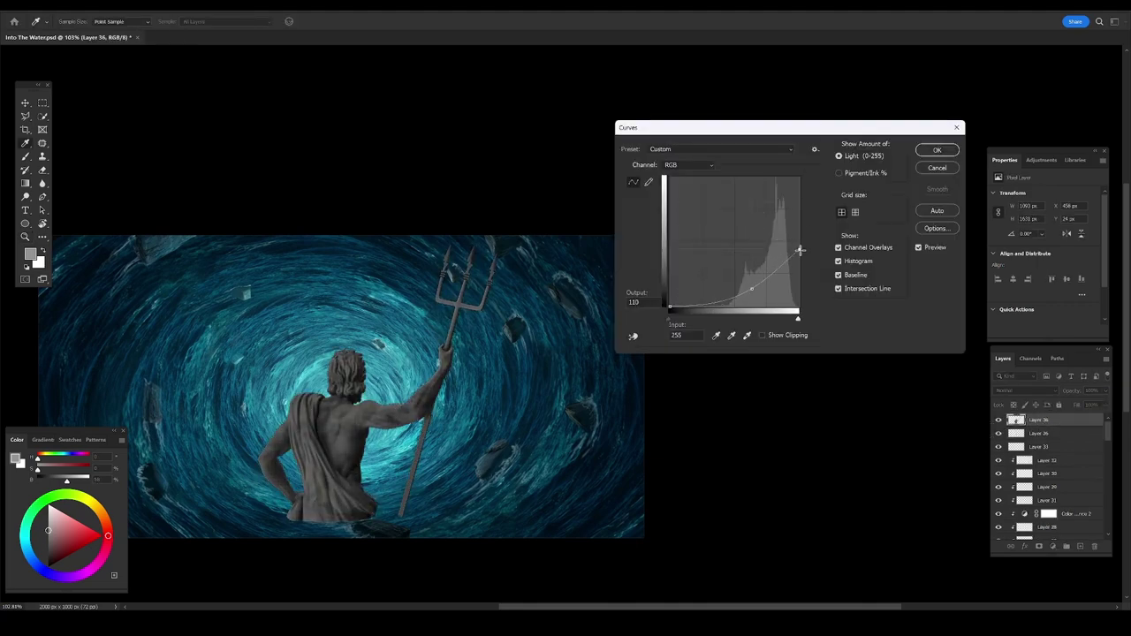
{"action": "key", "text": "Return"}
{"action": "left_click_drag", "start_coordinate": [475, 343], "coordinate": [560, 289]}
{"action": "key", "text": "ctrl+b"}
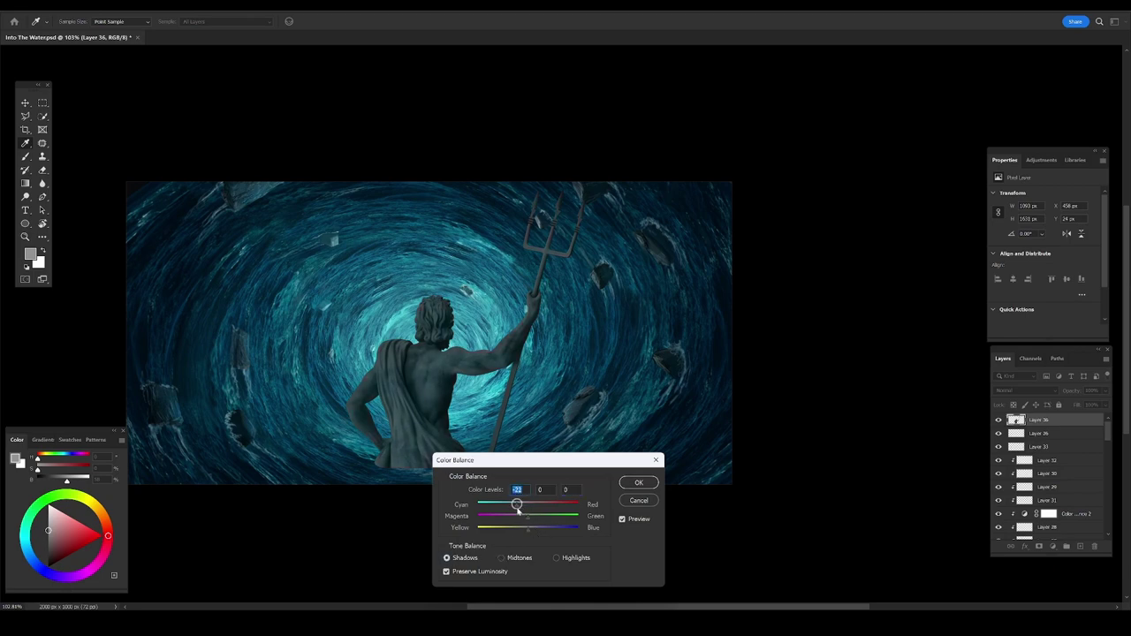
Apply the cyan Color Balance shift and add a new layer above the statue.
{"action": "left_click", "coordinate": [626, 483]}
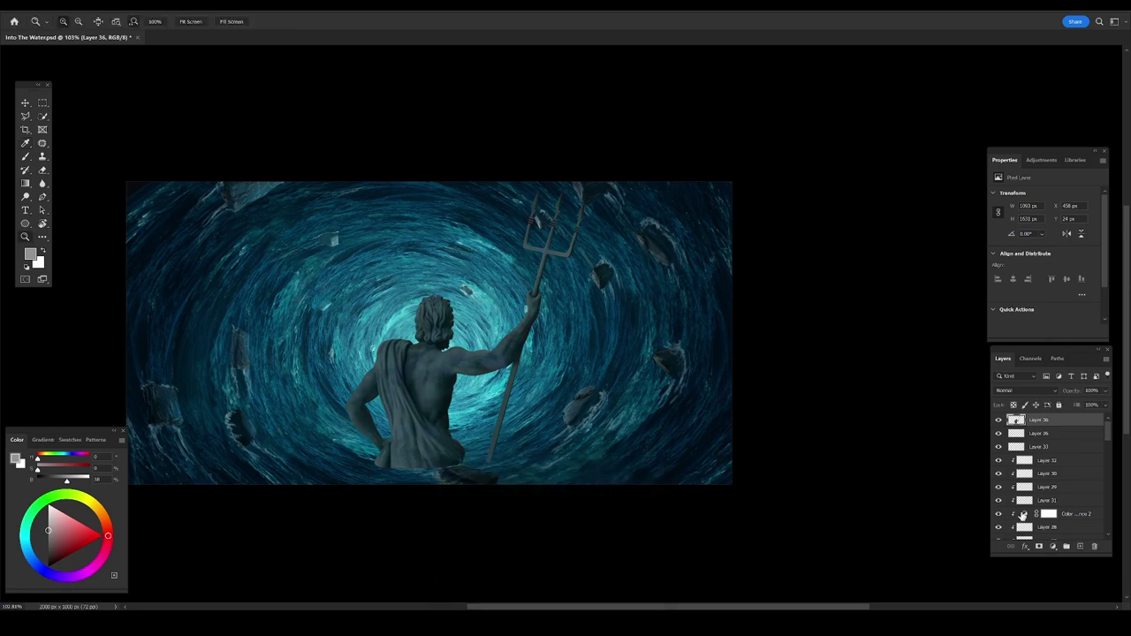
{"action": "left_click", "coordinate": [1080, 546]}
{"action": "key", "text": "b"}
{"action": "right_click", "coordinate": [611, 487]}
{"action": "key", "text": "Escape"}
Paint sampled cyan water, then pale teal foam, along the drapery's waterline.
{"action": "scroll", "coordinate": [495, 398], "scroll_direction": "up", "scroll_amount": 5}
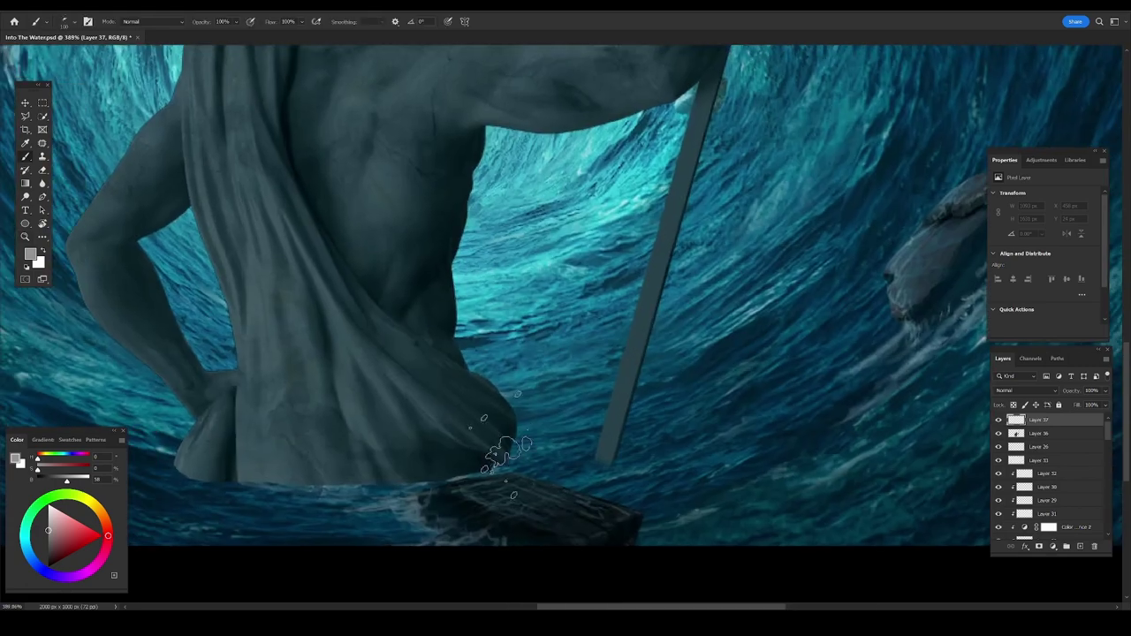
{"action": "left_click", "coordinate": [538, 306], "text": "alt"}
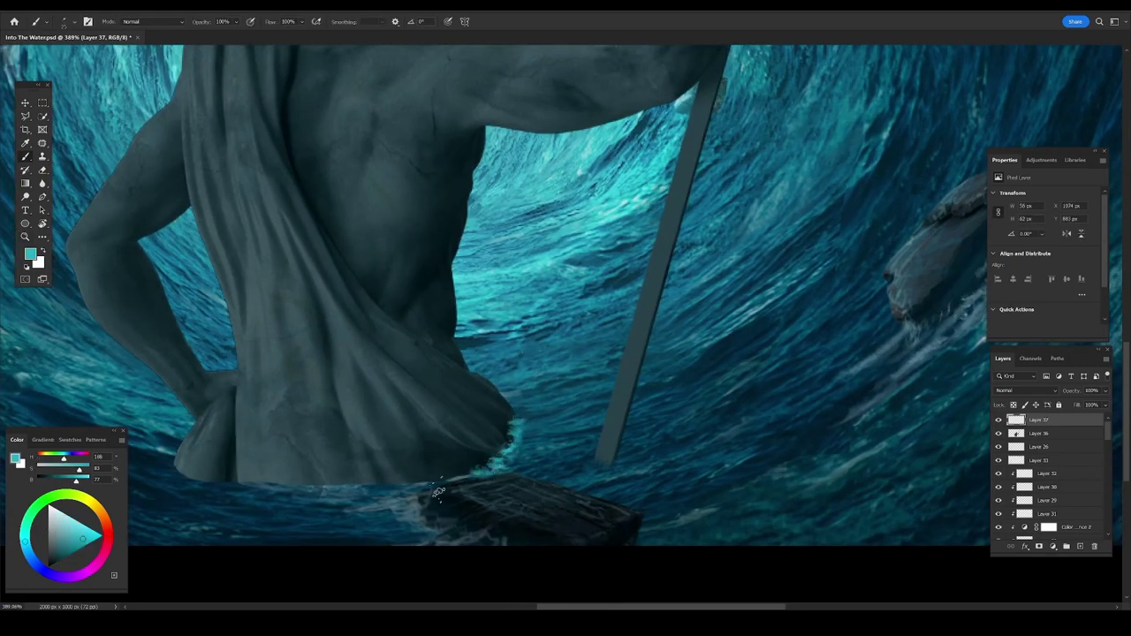
{"action": "left_click_drag", "start_coordinate": [439, 491], "coordinate": [381, 486]}
{"action": "left_click_drag", "start_coordinate": [218, 480], "coordinate": [351, 498]}
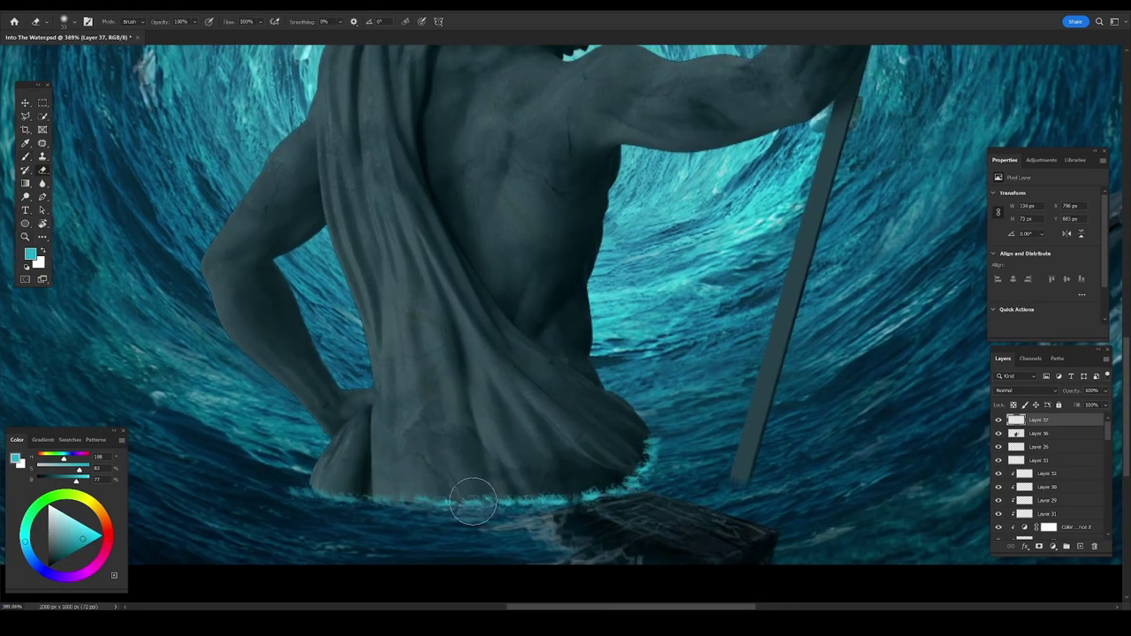
{"action": "left_click", "coordinate": [301, 480], "text": "alt"}
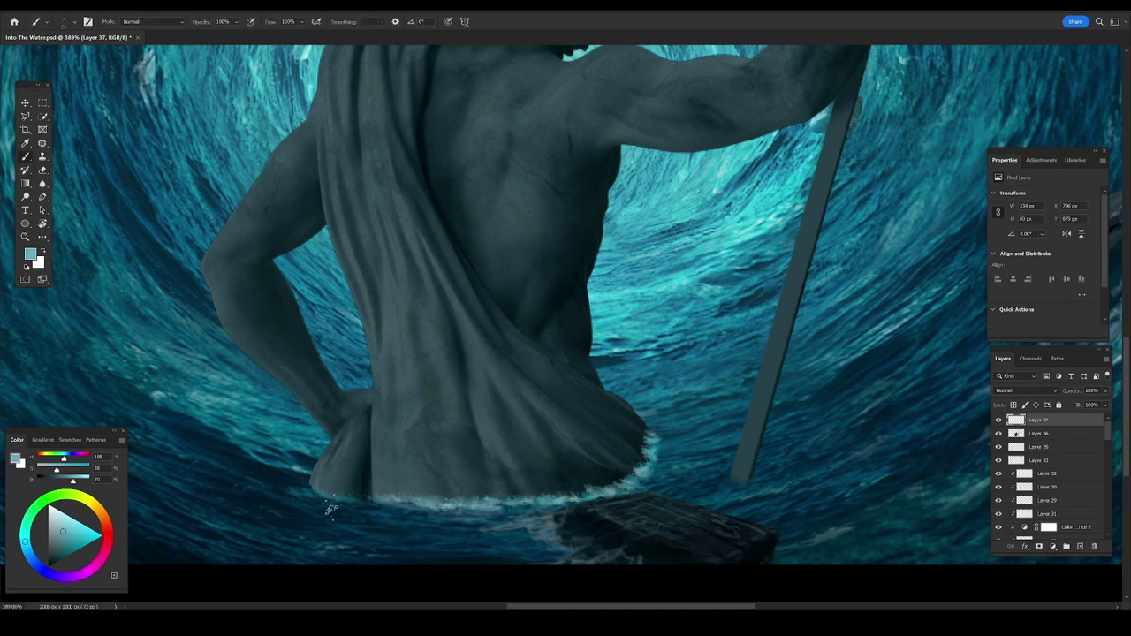
{"action": "left_click_drag", "start_coordinate": [296, 491], "coordinate": [266, 484]}
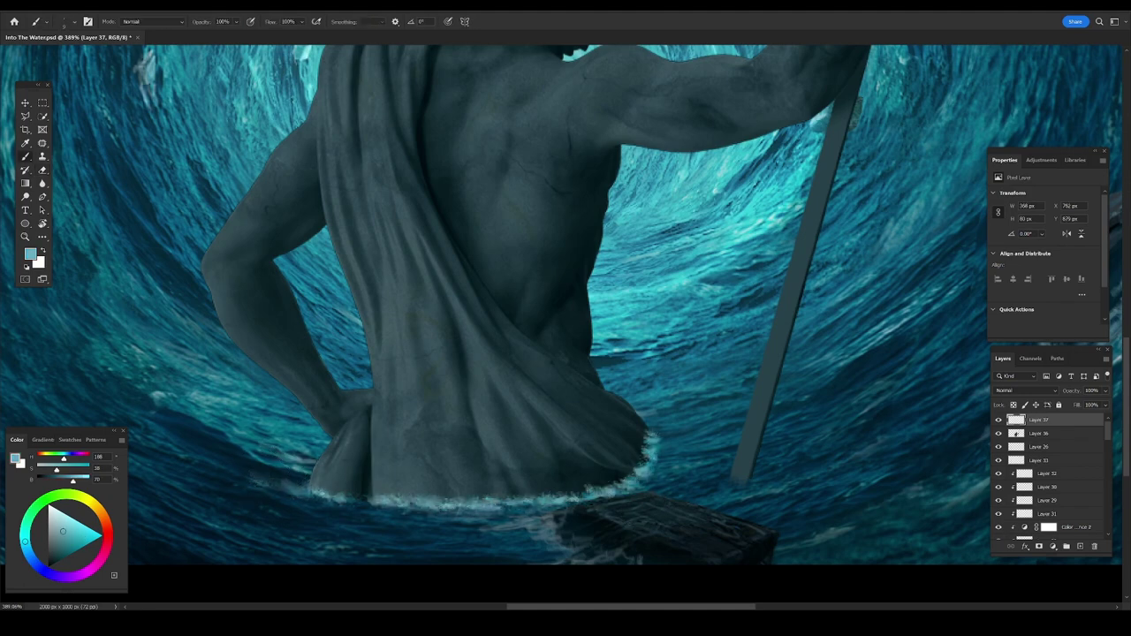
{"action": "left_click_drag", "start_coordinate": [535, 501], "coordinate": [381, 513]}
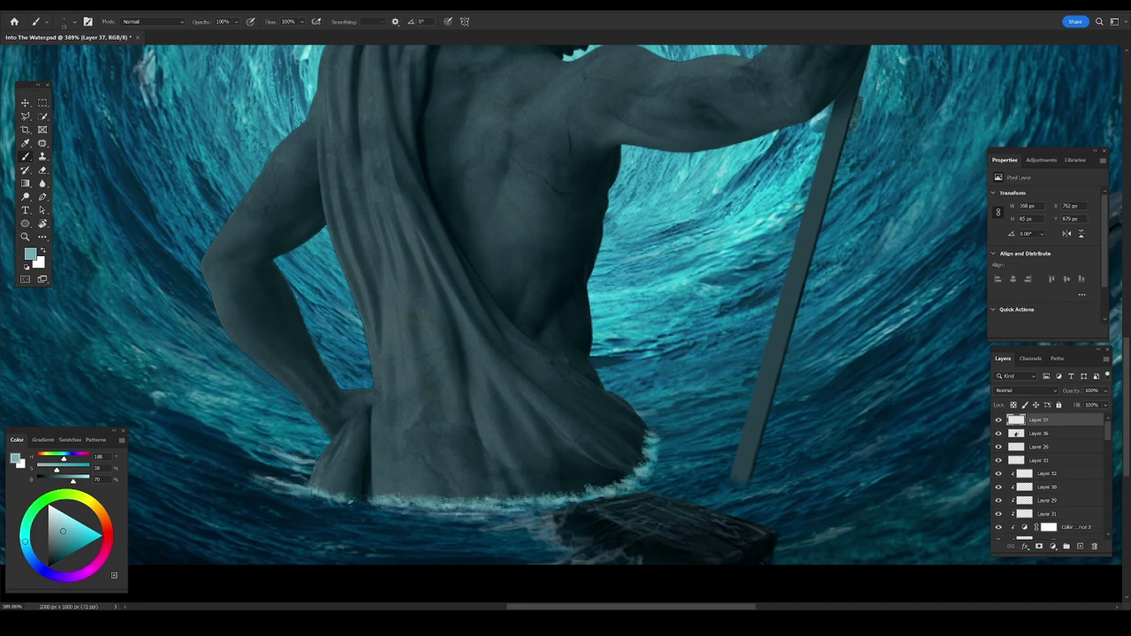
{"action": "key", "text": "ctrl+0"}
{"action": "key", "text": "e"}
{"action": "scroll", "coordinate": [478, 431], "scroll_direction": "up", "scroll_amount": 3}
Add a clipped layer and paint faint rim light along the shoulder, arm, side and lower back.
{"action": "right_click", "coordinate": [906, 172]}
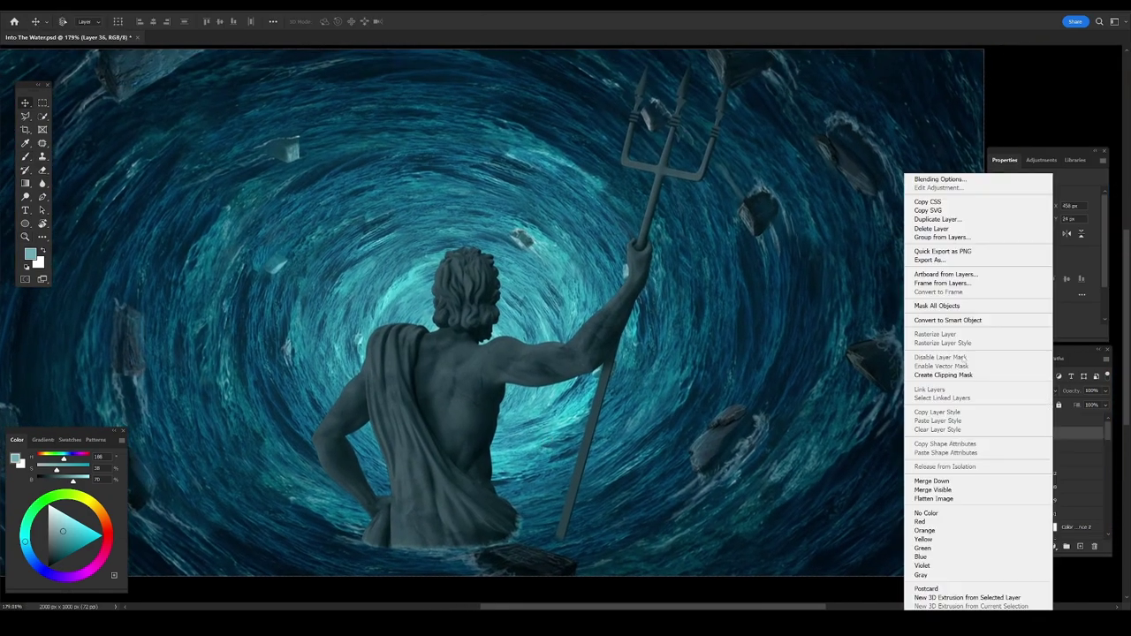
{"action": "left_click", "coordinate": [924, 274]}
{"action": "key", "text": "b"}
{"action": "left_click_drag", "start_coordinate": [395, 183], "coordinate": [543, 323]}
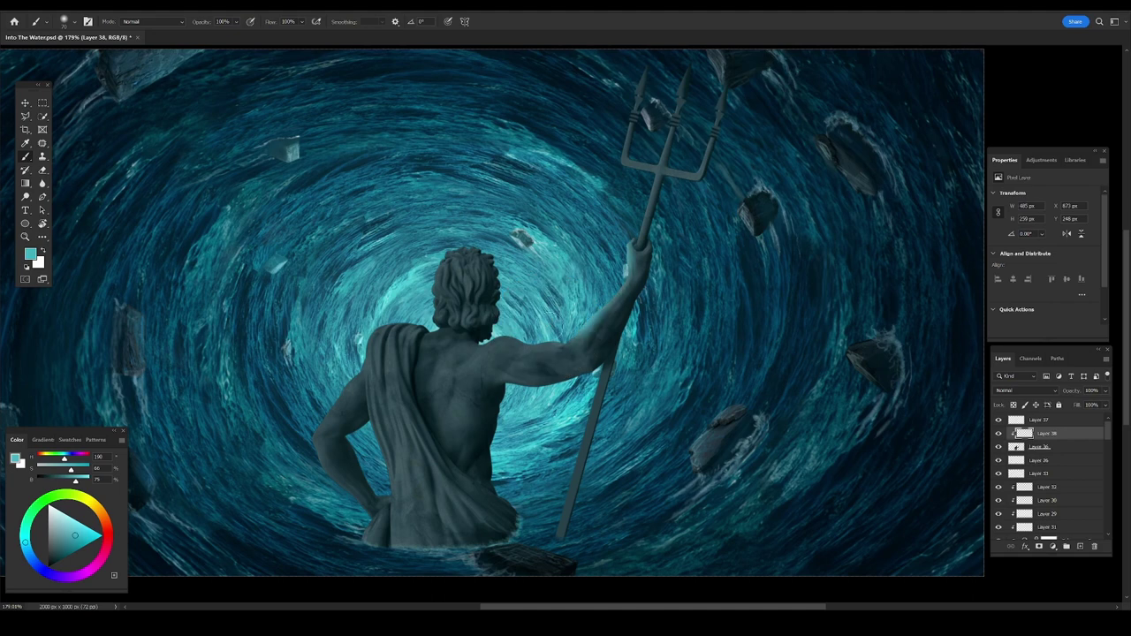
{"action": "left_click_drag", "start_coordinate": [358, 358], "coordinate": [344, 544]}
{"action": "left_click_drag", "start_coordinate": [497, 389], "coordinate": [509, 513]}
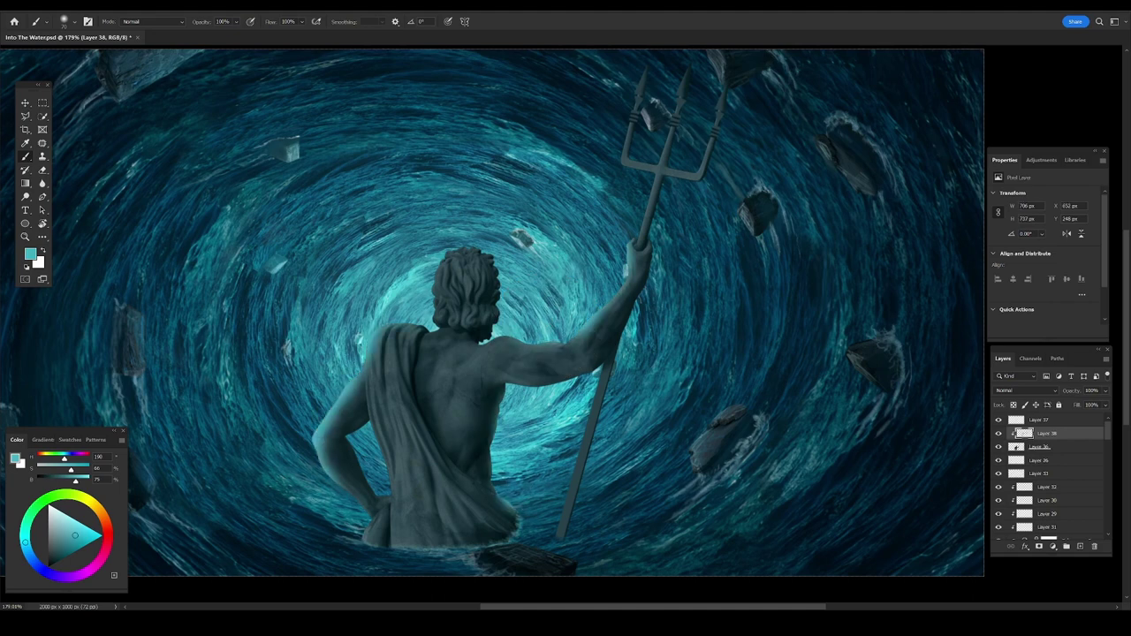
Set the rim-light layer to a dodge blend and brighten the raised arm and left arm.
{"action": "left_click", "coordinate": [1016, 390]}
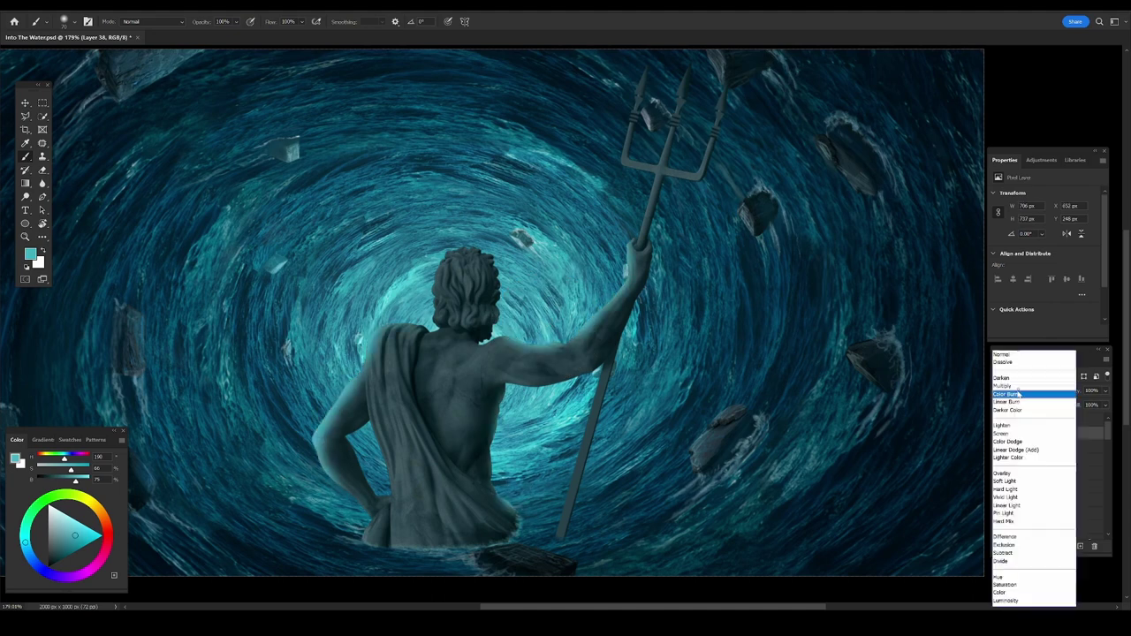
{"action": "left_click", "coordinate": [1026, 449]}
{"action": "scroll", "coordinate": [1026, 391], "scroll_direction": "down", "scroll_amount": 5}
{"action": "mouse_move", "coordinate": [623, 251]}
{"action": "left_mouse_down"}
{"action": "mouse_move", "coordinate": [559, 327]}
{"action": "mouse_move", "coordinate": [474, 341]}
{"action": "left_mouse_up"}
{"action": "left_click_drag", "start_coordinate": [320, 476], "coordinate": [347, 451]}
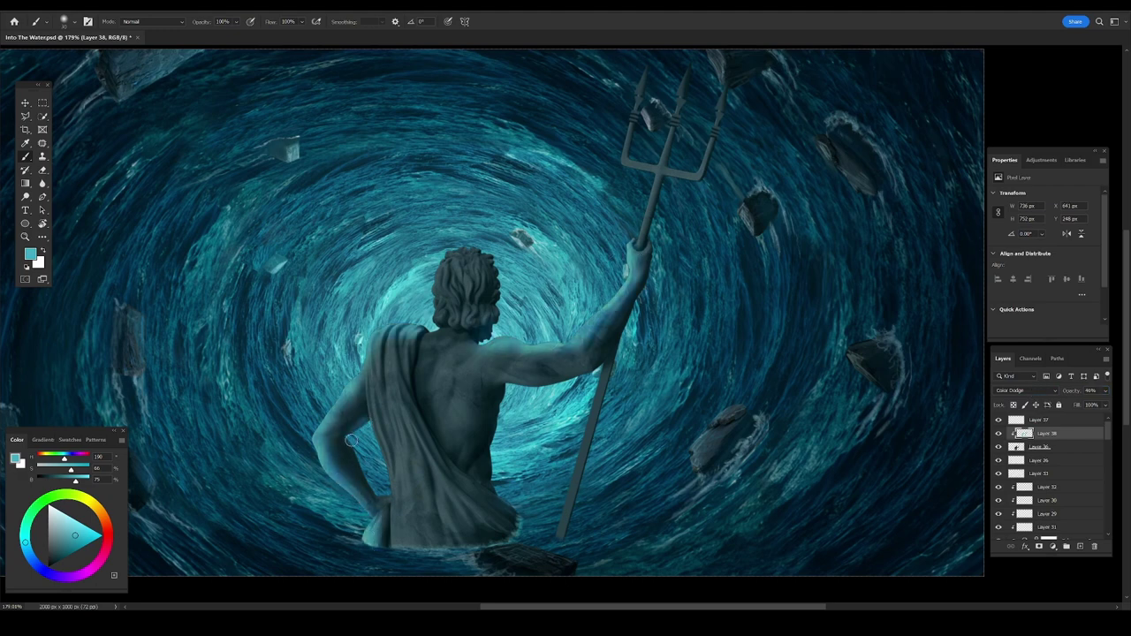
Soften the upper-arm rim light and erase the shading on the shoulder drape.
{"action": "key", "text": "e"}
{"action": "left_click_drag", "start_coordinate": [513, 382], "coordinate": [558, 358]}
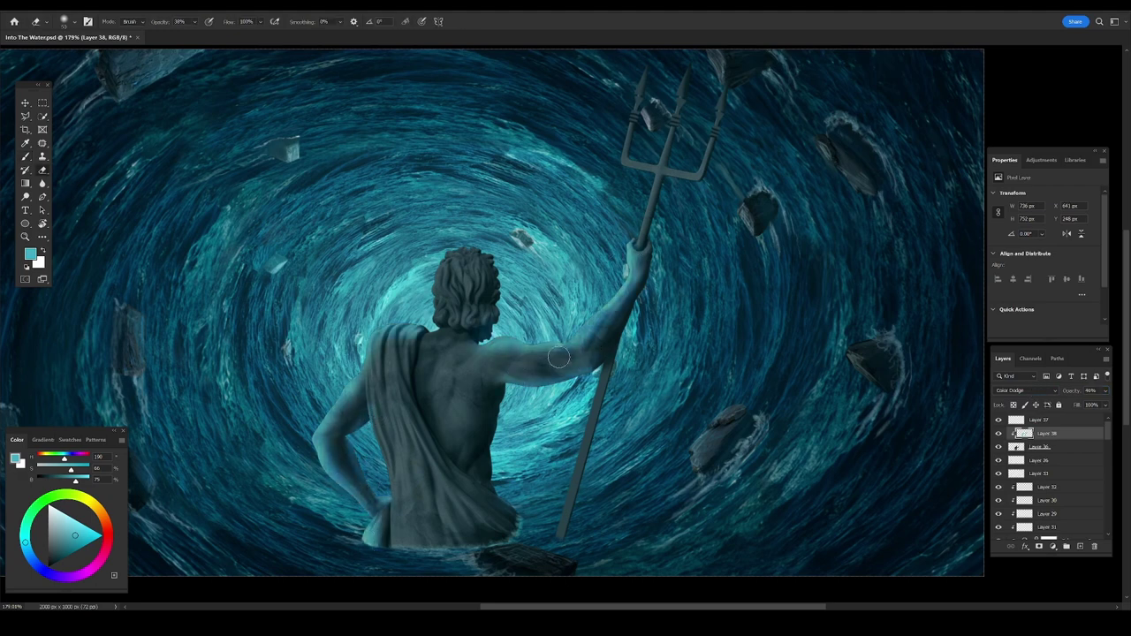
{"action": "scroll", "coordinate": [496, 281], "scroll_direction": "up", "scroll_amount": 3}
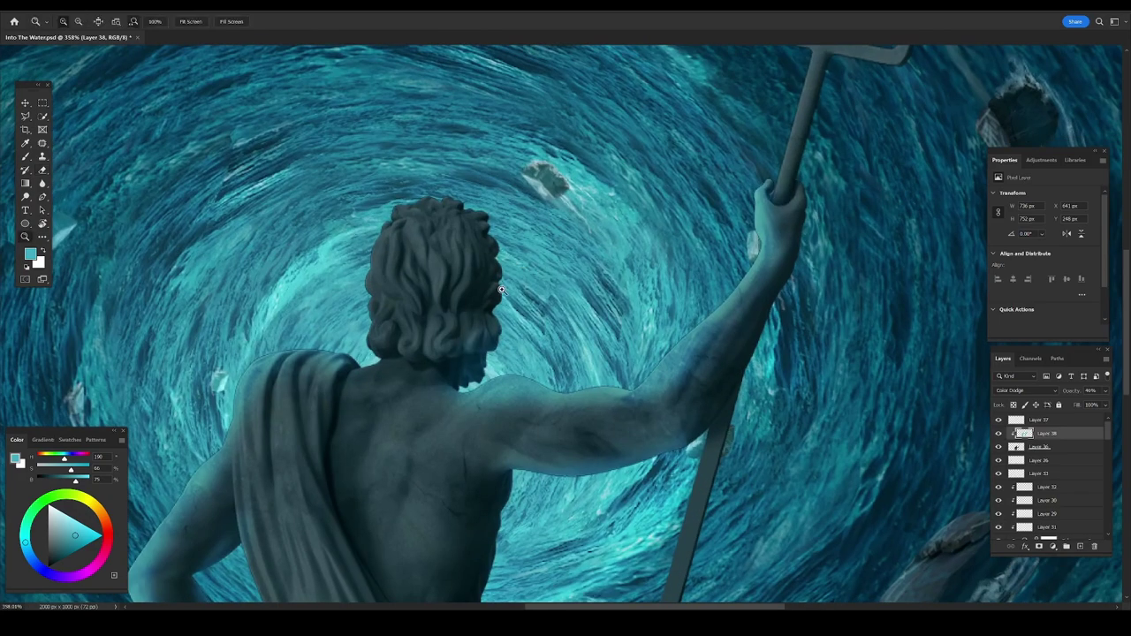
{"action": "key", "text": "b"}
{"action": "key", "text": "e"}
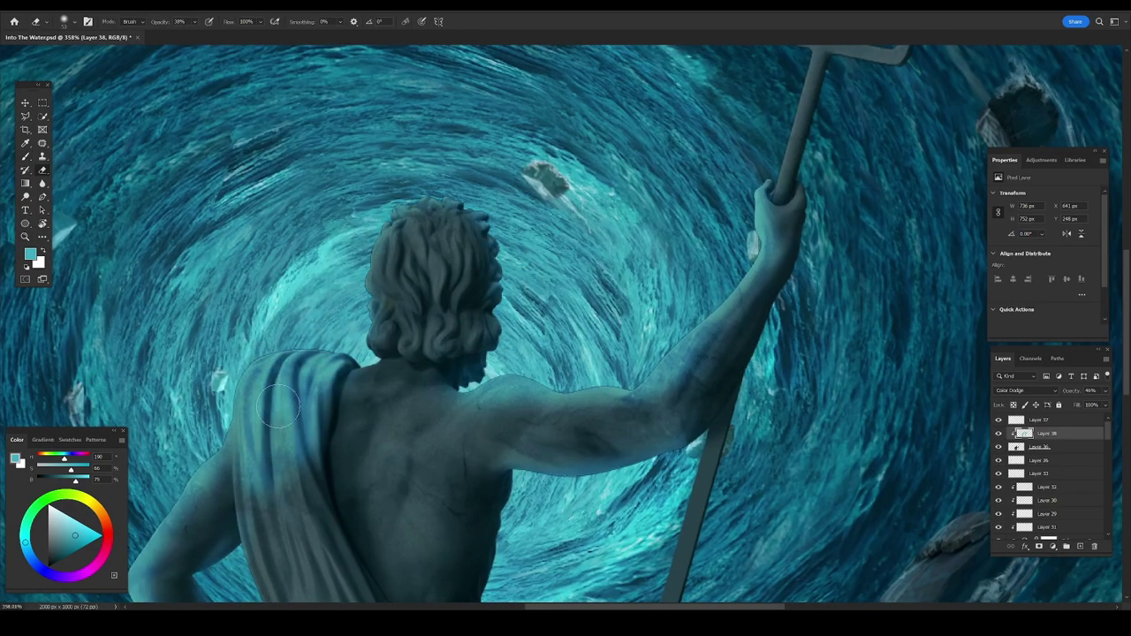
{"action": "left_click_drag", "start_coordinate": [285, 354], "coordinate": [263, 435]}
On a new highlight layer, paint a light rim along the hair's top-left edge.
{"action": "left_click", "coordinate": [1082, 548]}
{"action": "key", "text": "b"}
{"action": "right_click", "coordinate": [283, 310]}
{"action": "key", "text": "Escape"}
{"action": "scroll", "coordinate": [349, 292], "scroll_direction": "up", "scroll_amount": 2}
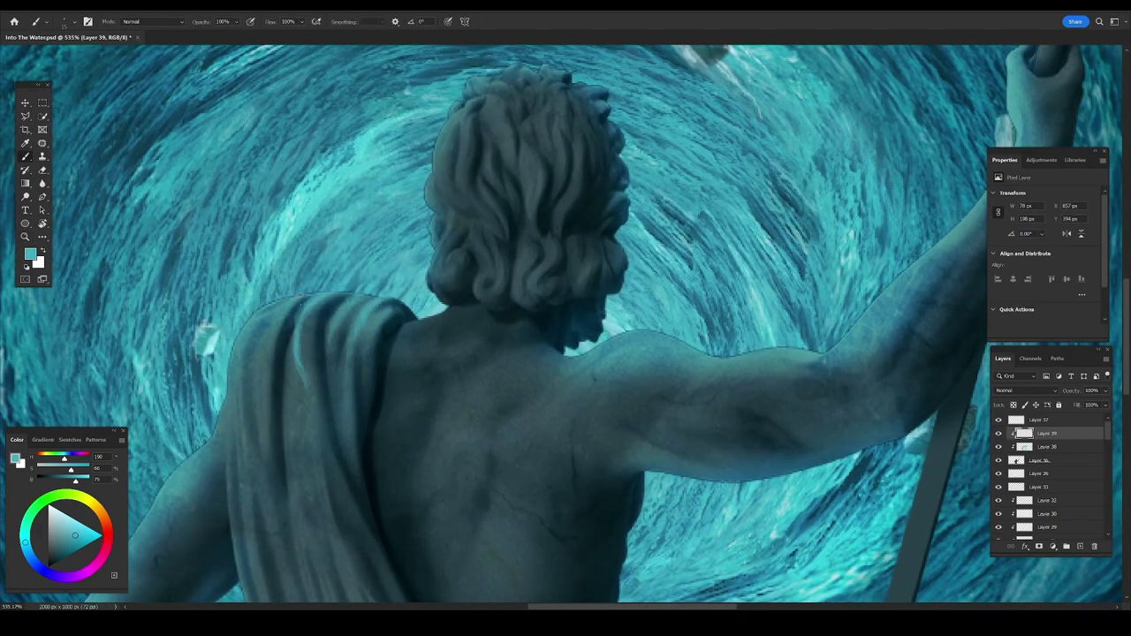
{"action": "scroll", "coordinate": [613, 186], "scroll_direction": "up", "scroll_amount": 1}
{"action": "scroll", "coordinate": [613, 186], "scroll_direction": "right", "scroll_amount": 5}
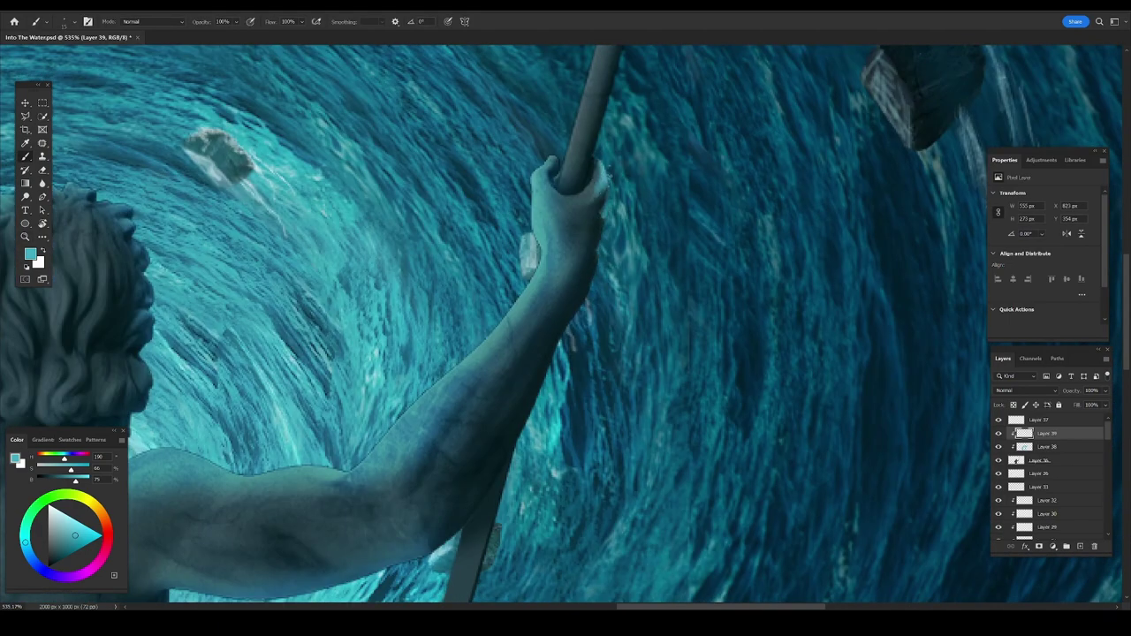
{"action": "scroll", "coordinate": [543, 207], "scroll_direction": "left", "scroll_amount": 1}
{"action": "scroll", "coordinate": [507, 213], "scroll_direction": "left", "scroll_amount": 4}
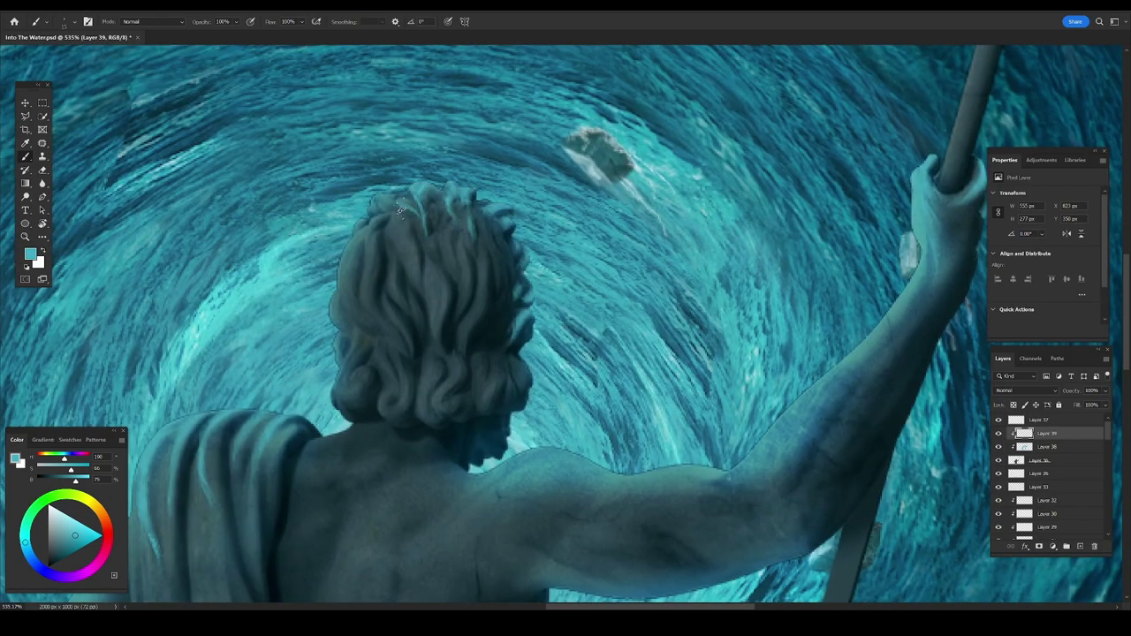
{"action": "left_click_drag", "start_coordinate": [399, 209], "coordinate": [350, 278]}
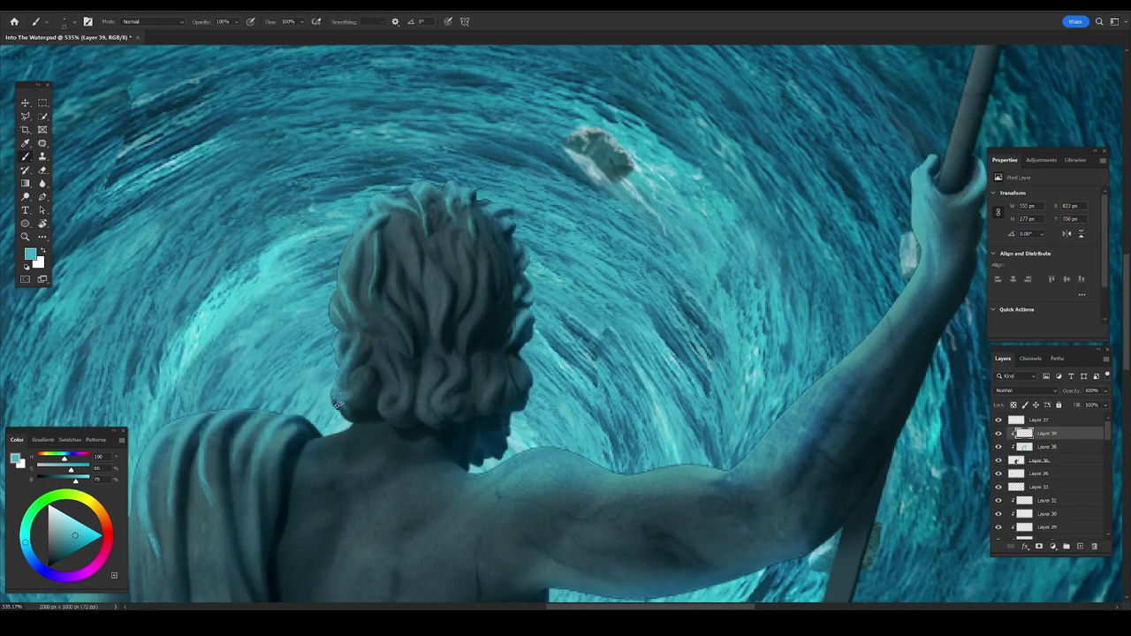
Set the hair highlight layer to Linear Dodge (Add) and fit the image in view.
{"action": "left_click", "coordinate": [1025, 390]}
{"action": "left_click", "coordinate": [1026, 449]}
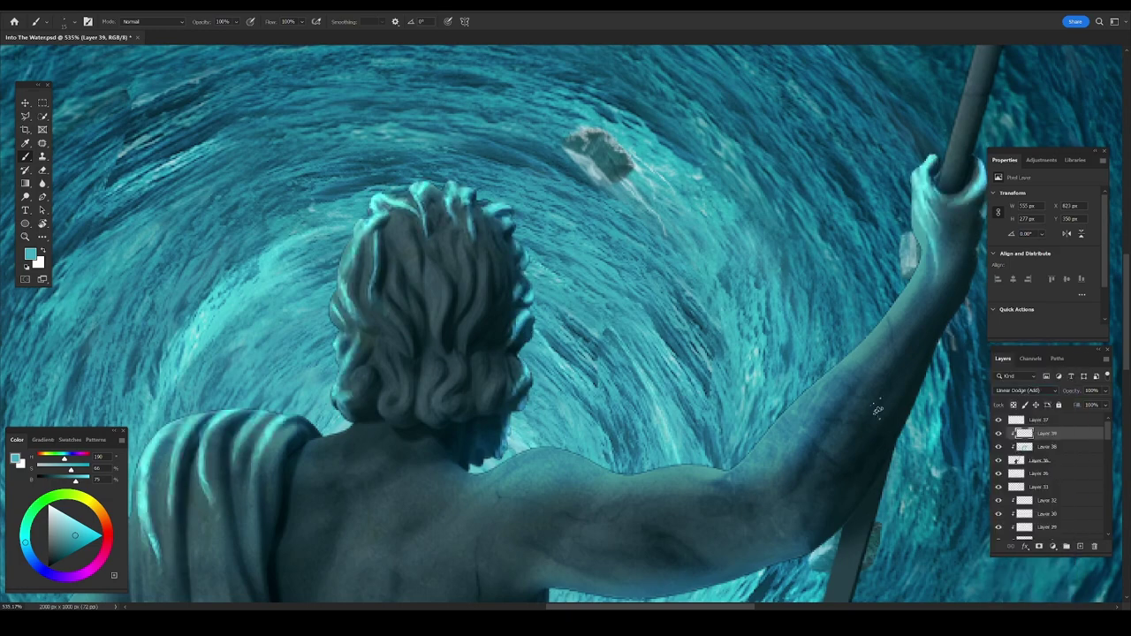
{"action": "key", "text": "e"}
{"action": "key", "text": "ctrl+0"}
On a new Multiply layer, paint dark shading over the figure's back with a soft brush.
{"action": "left_click", "coordinate": [1047, 446]}
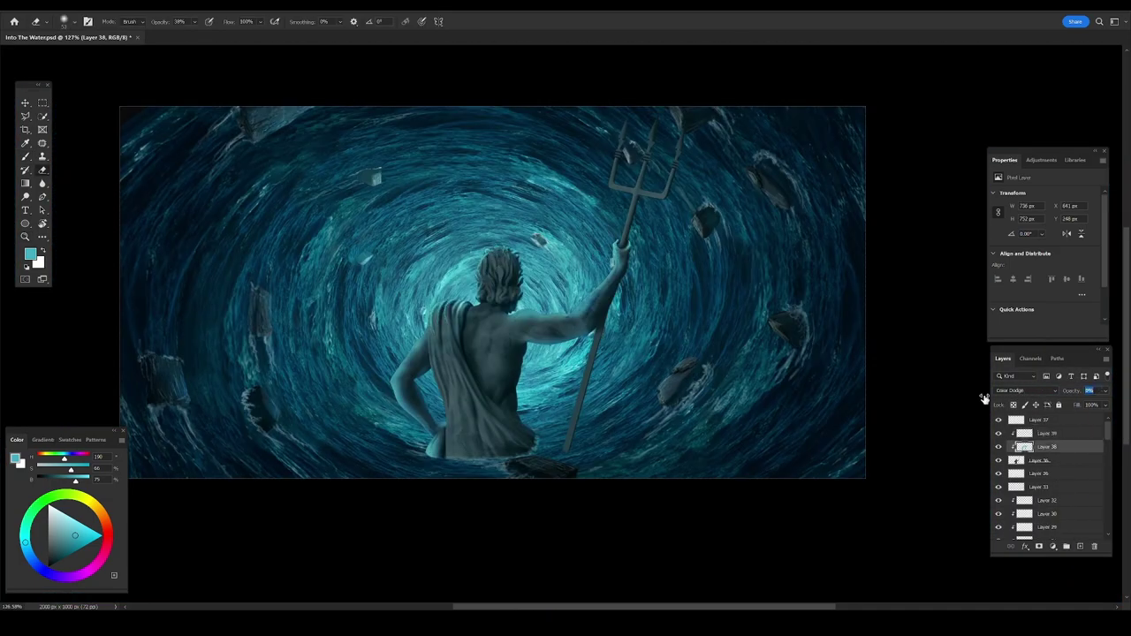
{"action": "key", "text": "b"}
{"action": "scroll", "coordinate": [530, 398], "scroll_direction": "up", "scroll_amount": 3}
{"action": "key", "text": "ctrl+shift+alt+n"}
{"action": "right_click", "coordinate": [323, 382]}
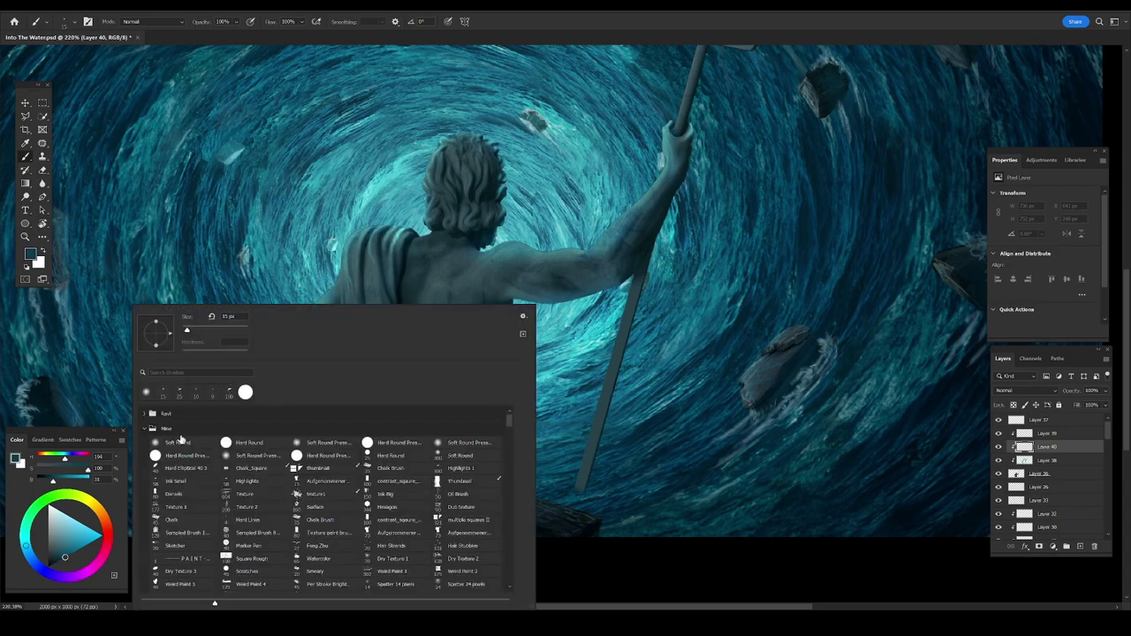
{"action": "key", "text": "Return"}
{"action": "left_click", "coordinate": [1025, 390]}
{"action": "left_click", "coordinate": [1025, 468]}
{"action": "mouse_move", "coordinate": [443, 448]}
{"action": "left_mouse_down"}
{"action": "mouse_move", "coordinate": [430, 256]}
{"action": "mouse_move", "coordinate": [404, 271]}
{"action": "left_mouse_up"}
Lower the shading layer to 29% opacity and shade along the upper arm.
{"action": "left_click_drag", "start_coordinate": [1071, 391], "coordinate": [1052, 391]}
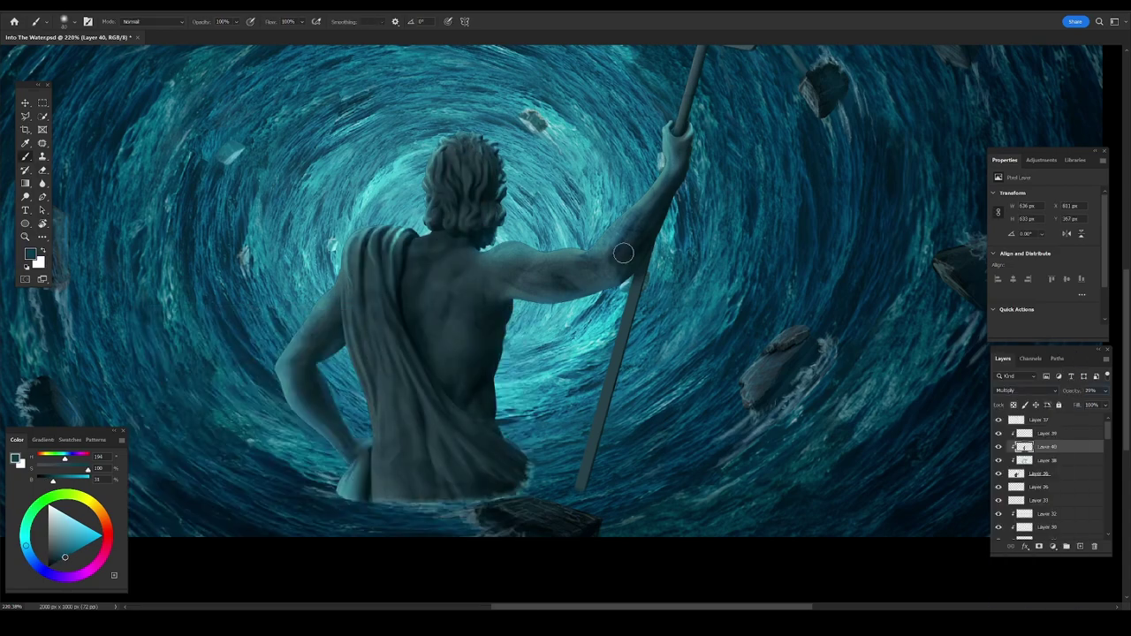
{"action": "left_click_drag", "start_coordinate": [623, 254], "coordinate": [522, 281]}
{"action": "scroll", "coordinate": [979, 436], "scroll_direction": "down", "scroll_amount": 5}
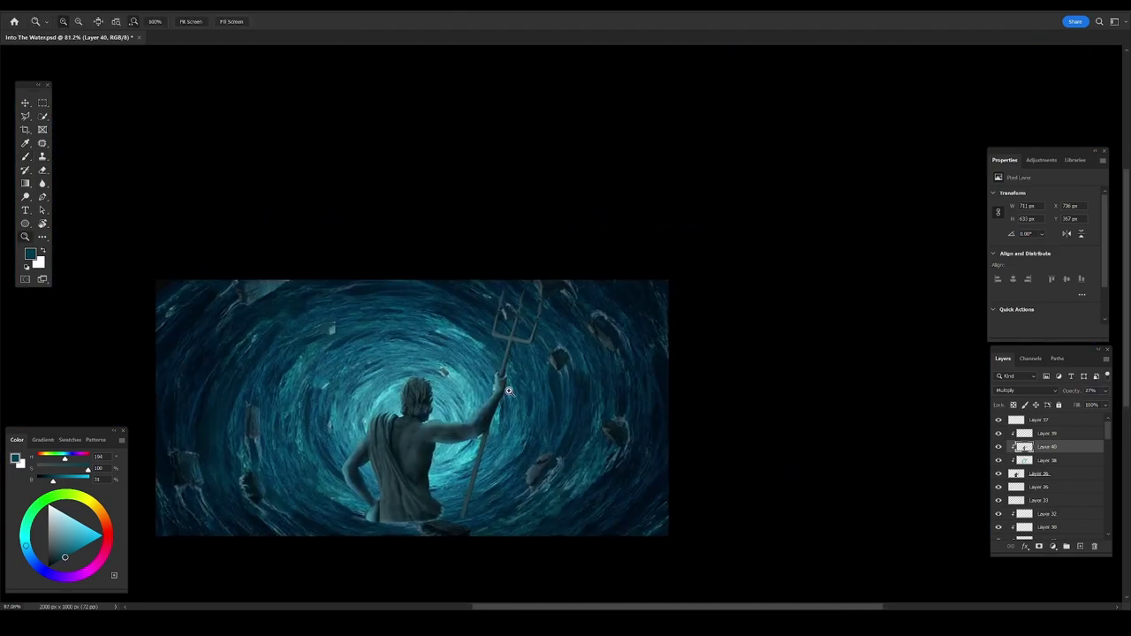
{"action": "scroll", "coordinate": [884, 495], "scroll_direction": "up", "scroll_amount": 4}
Darken the trident shaft with strokes on a new layer.
{"action": "key", "text": "ctrl+shift+alt+n"}
{"action": "scroll", "coordinate": [862, 424], "scroll_direction": "down", "scroll_amount": 3}
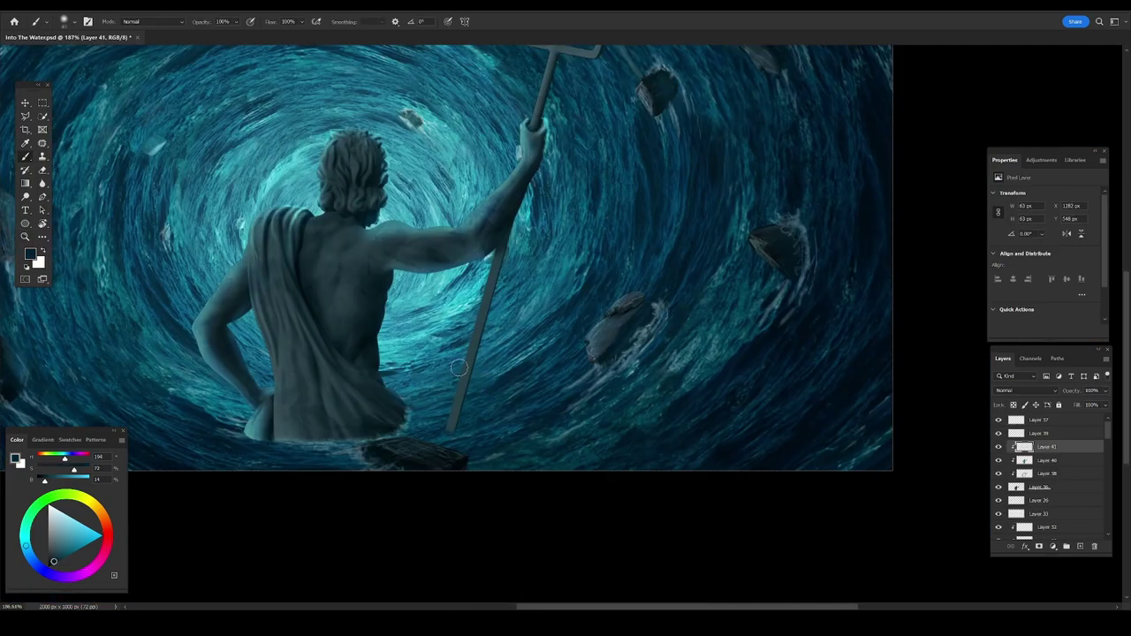
{"action": "left_click_drag", "start_coordinate": [457, 433], "coordinate": [502, 253]}
{"action": "left_click_drag", "start_coordinate": [473, 350], "coordinate": [455, 435]}
{"action": "scroll", "coordinate": [460, 425], "scroll_direction": "down", "scroll_amount": 2}
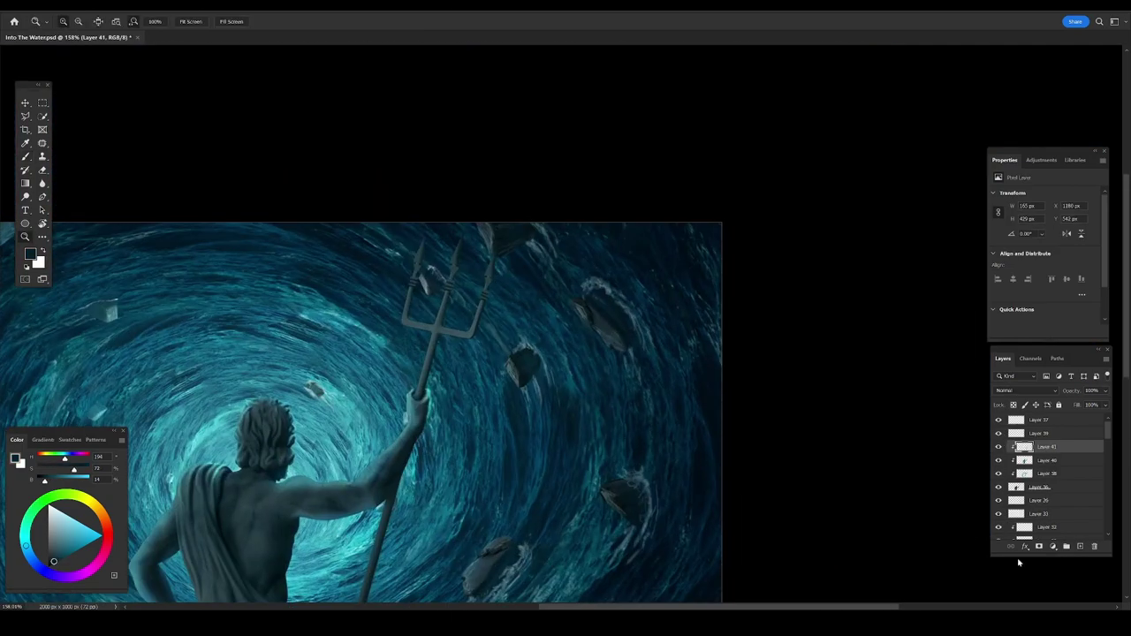
On another new layer, paint teal strokes along the trident prongs.
{"action": "key", "text": "ctrl+shift+alt+n"}
{"action": "right_click", "coordinate": [539, 397]}
{"action": "double_click", "coordinate": [539, 398]}
{"action": "scroll", "coordinate": [442, 291], "scroll_direction": "up", "scroll_amount": 3}
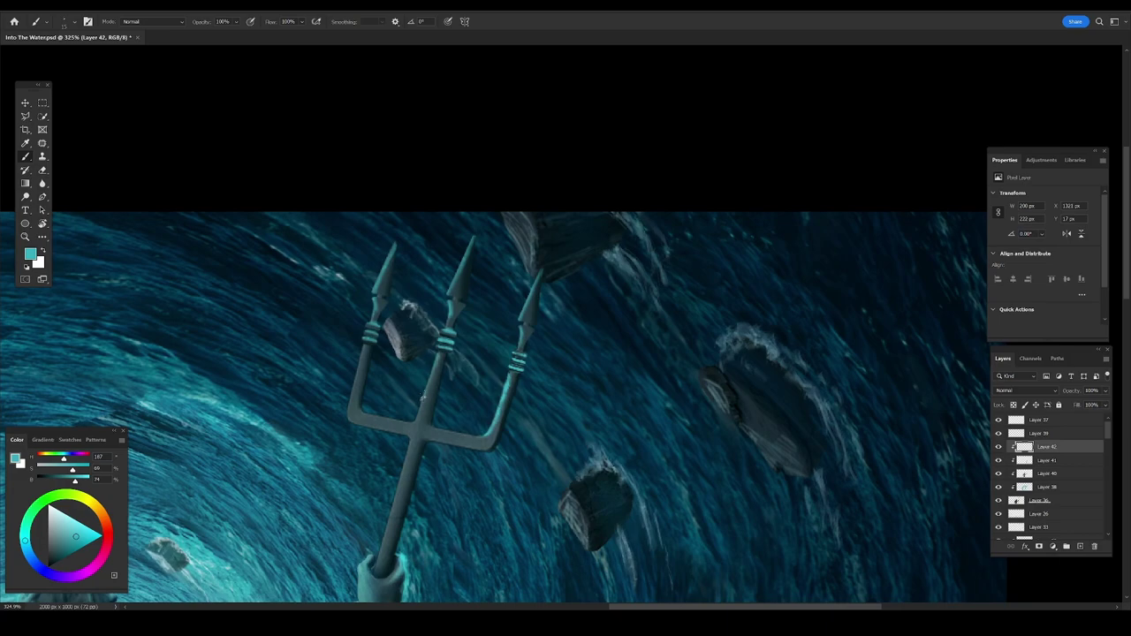
{"action": "scroll", "coordinate": [367, 456], "scroll_direction": "down", "scroll_amount": 2}
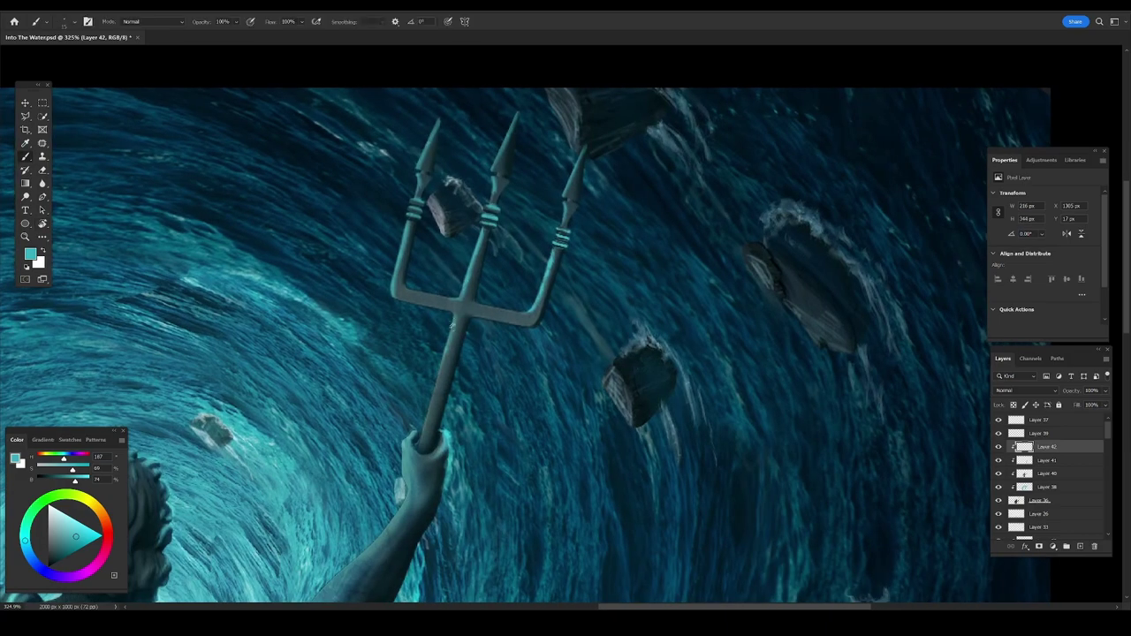
{"action": "left_click_drag", "start_coordinate": [455, 320], "coordinate": [425, 442]}
{"action": "scroll", "coordinate": [434, 424], "scroll_direction": "down", "scroll_amount": 2}
{"action": "key", "text": "shift+alt+d"}
{"action": "key", "text": "b"}
{"action": "scroll", "coordinate": [497, 280], "scroll_direction": "up", "scroll_amount": 3}
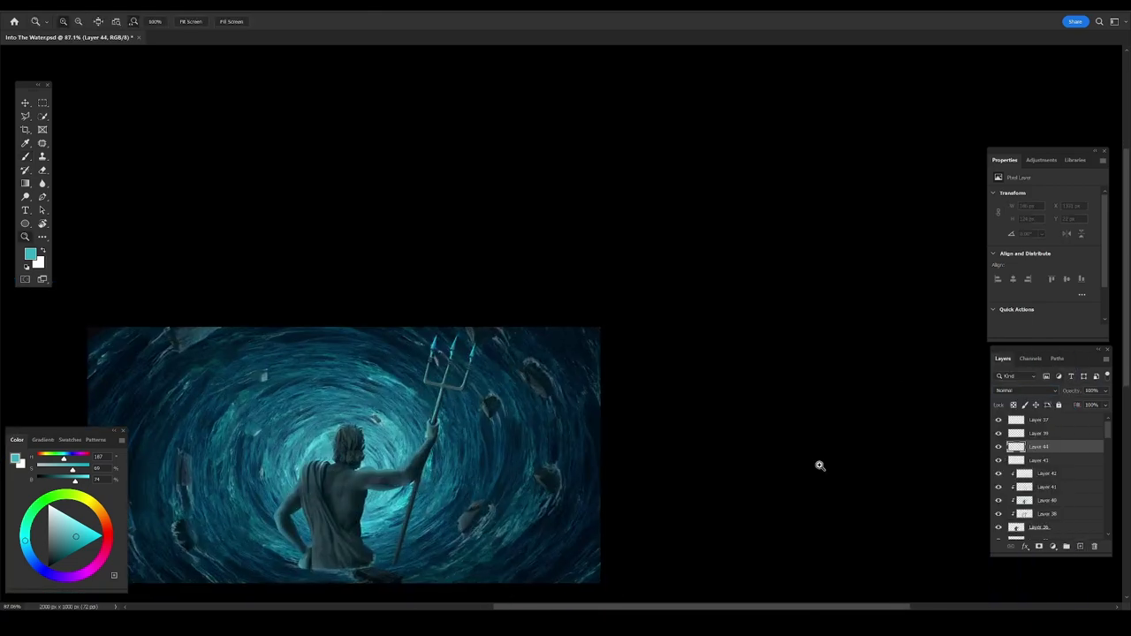
Paint a Color Dodge cyan glow over the trident head and erase the excess.
{"action": "key", "text": "b"}
{"action": "left_click_drag", "start_coordinate": [467, 345], "coordinate": [424, 389]}
{"action": "left_click", "coordinate": [1025, 389]}
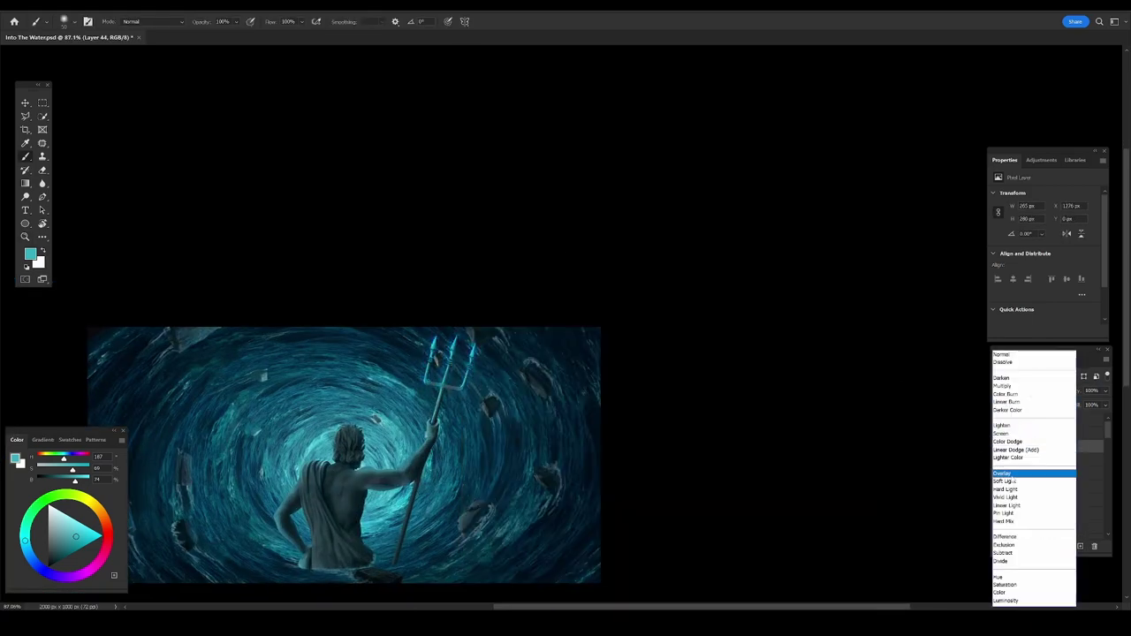
{"action": "left_click", "coordinate": [1007, 441]}
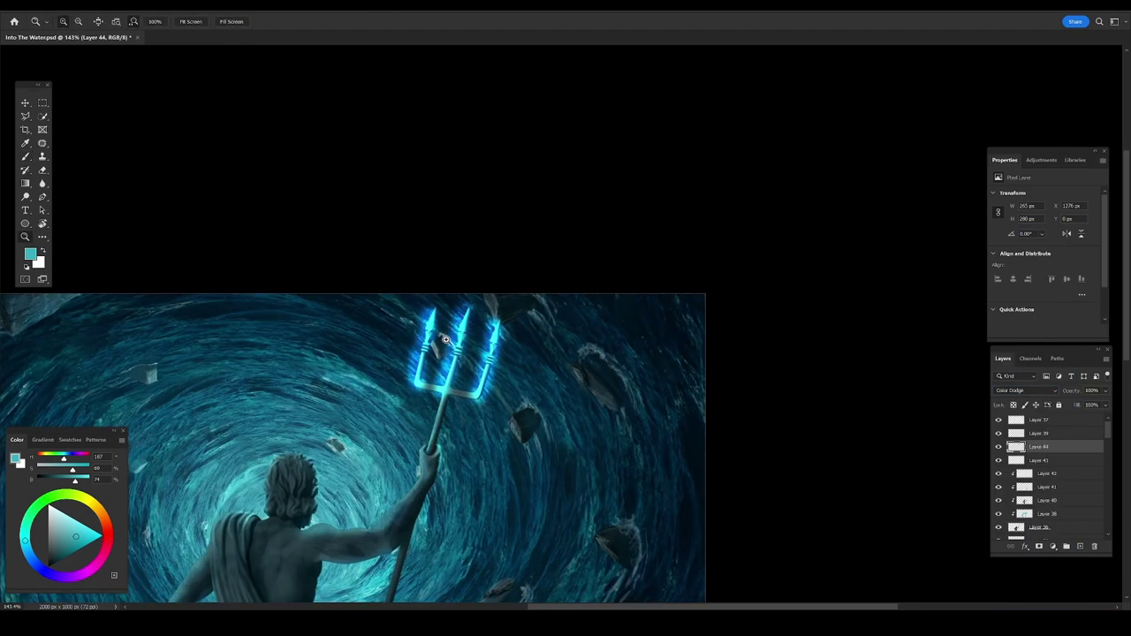
{"action": "key", "text": "e"}
{"action": "left_click_drag", "start_coordinate": [460, 354], "coordinate": [537, 382]}
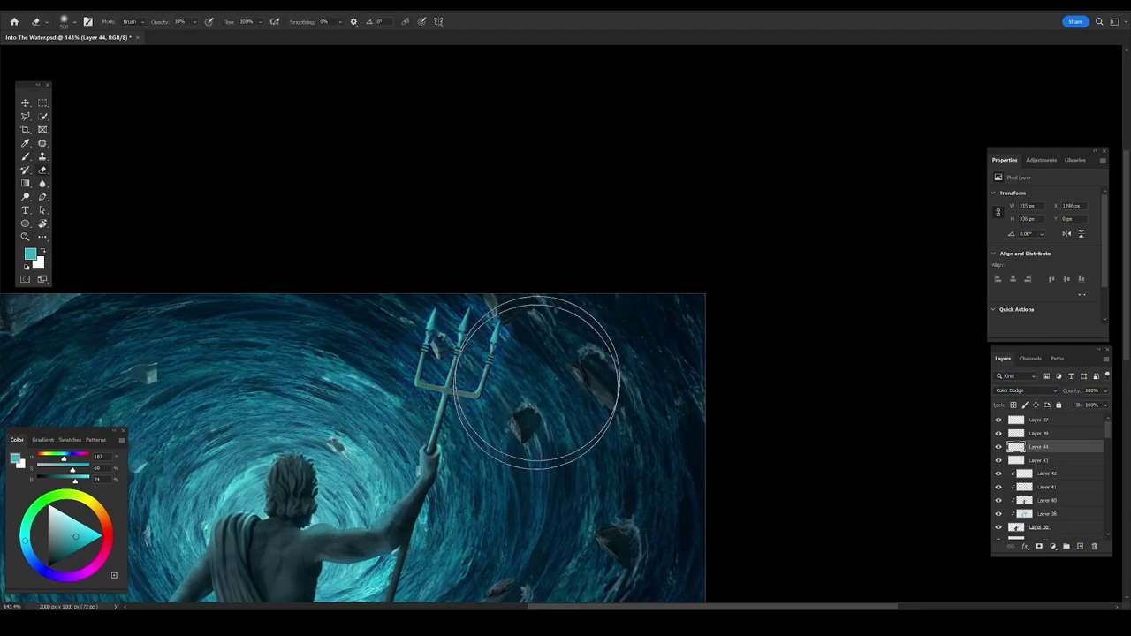
{"action": "key", "text": "ctrl+minus"}
{"action": "key", "text": "ctrl+minus"}
{"action": "key", "text": "ctrl+minus"}
Add another glow layer set to Color Dodge.
{"action": "key", "text": "ctrl+0"}
{"action": "left_click", "coordinate": [1080, 547]}
{"action": "key", "text": "b"}
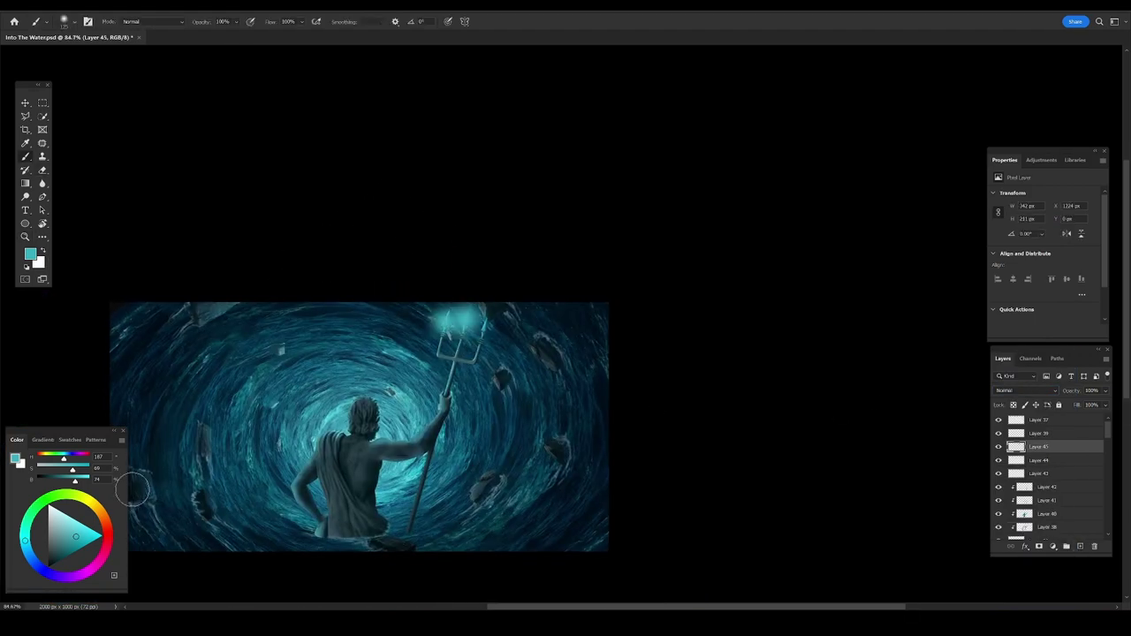
{"action": "left_click", "coordinate": [1026, 391]}
{"action": "left_click", "coordinate": [1008, 441]}
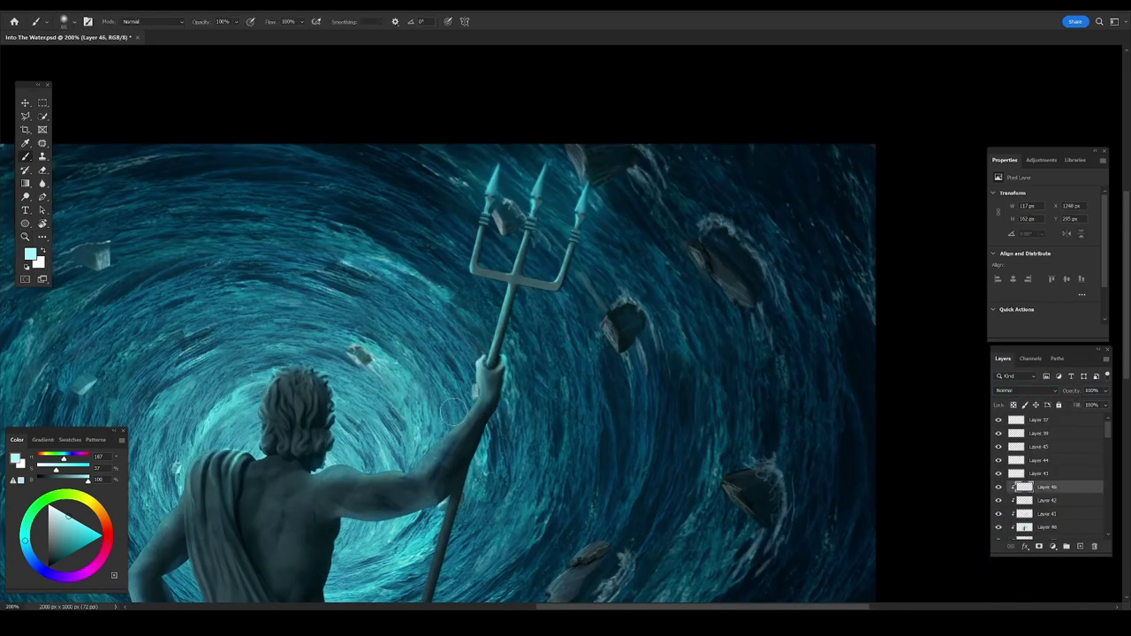
Set the arm light layer to Overlay and erase parts of it.
{"action": "left_click", "coordinate": [1025, 390]}
{"action": "left_click", "coordinate": [1025, 457]}
{"action": "scroll", "coordinate": [374, 448], "scroll_direction": "down", "scroll_amount": 5}
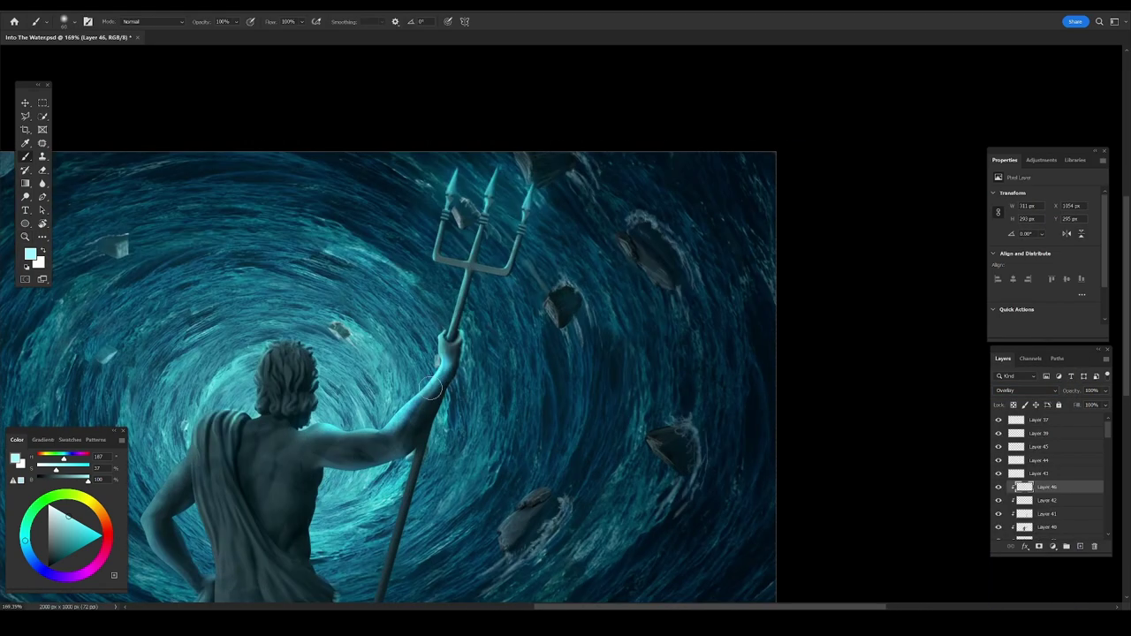
{"action": "scroll", "coordinate": [375, 448], "scroll_direction": "up", "scroll_amount": 4}
{"action": "key", "text": "e"}
{"action": "scroll", "coordinate": [318, 380], "scroll_direction": "down", "scroll_amount": 5}
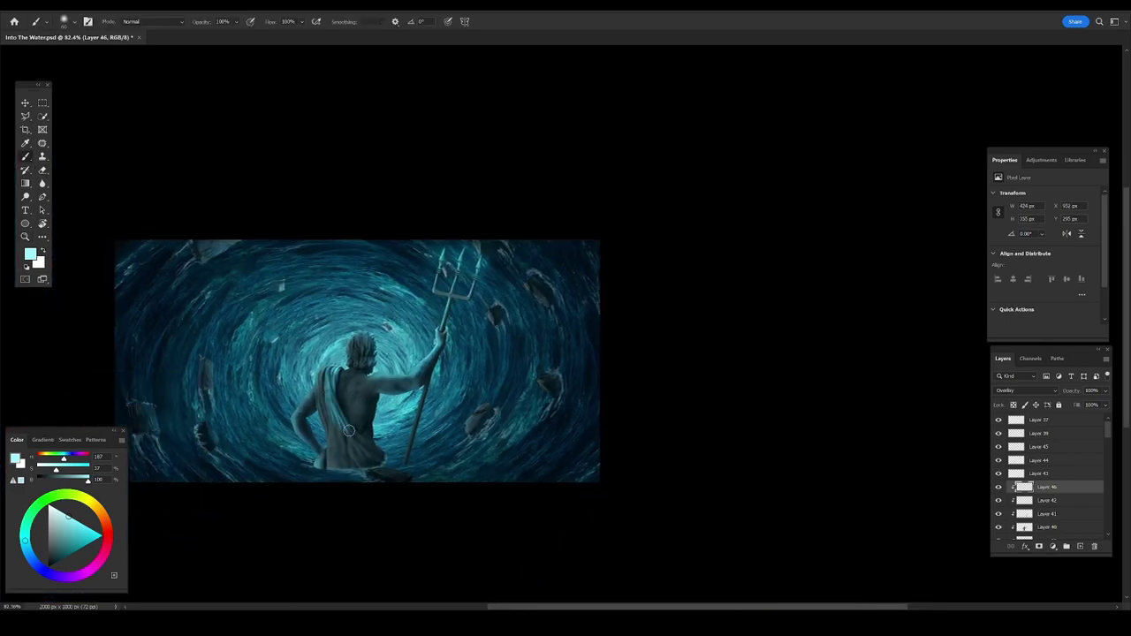
{"action": "scroll", "coordinate": [336, 371], "scroll_direction": "up", "scroll_amount": 2}
{"action": "scroll", "coordinate": [429, 335], "scroll_direction": "up", "scroll_amount": 6}
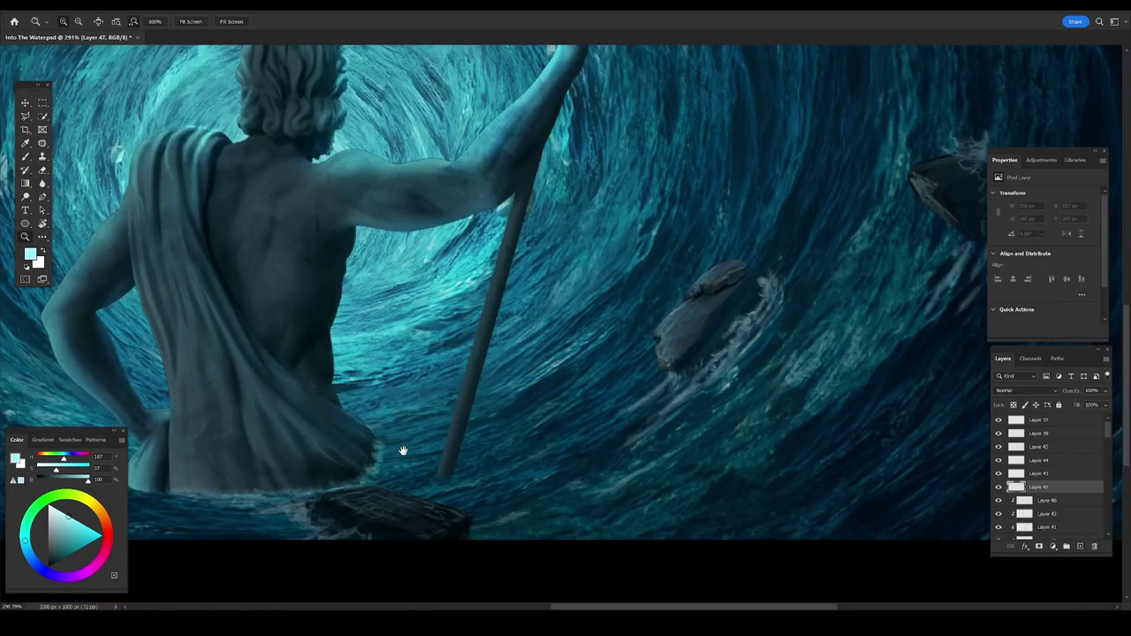
Add a water-detail layer and sample blue from the water at the shaft base.
{"action": "right_click", "coordinate": [422, 306]}
{"action": "key", "text": "Escape"}
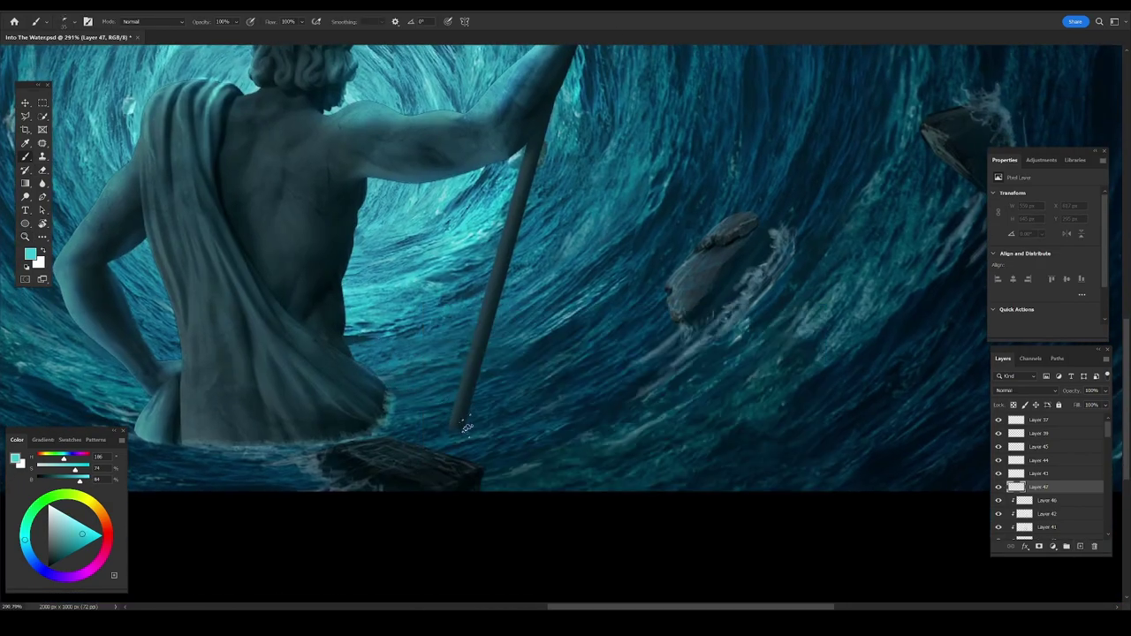
{"action": "key", "text": "e"}
{"action": "key", "text": "b"}
{"action": "left_click", "coordinate": [456, 429], "text": "alt"}
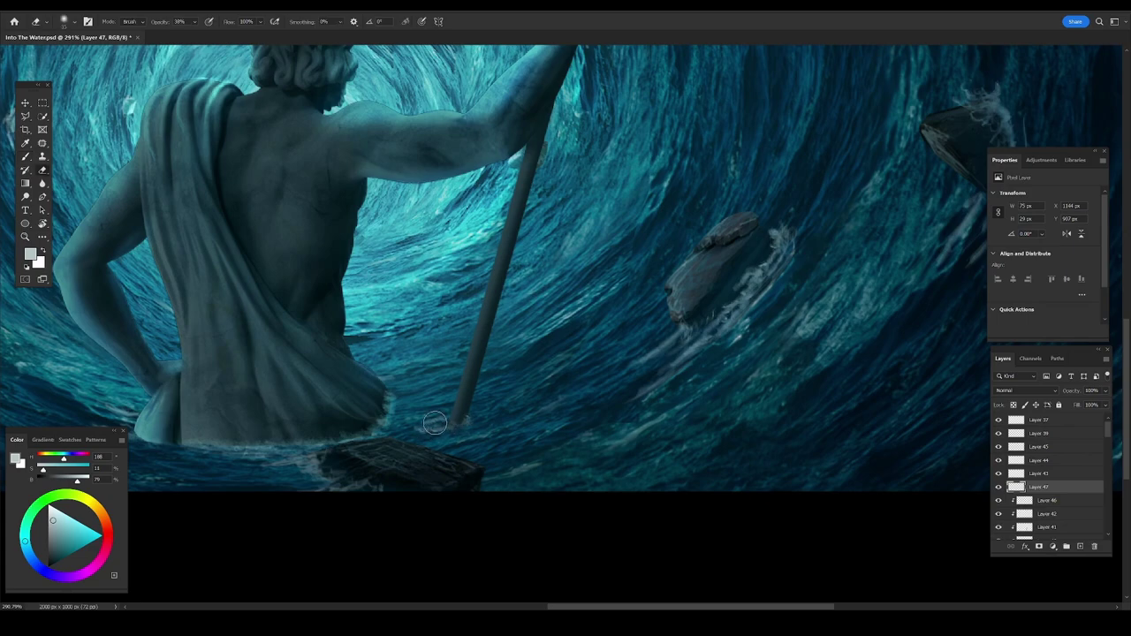
{"action": "key", "text": "ctrl+0"}
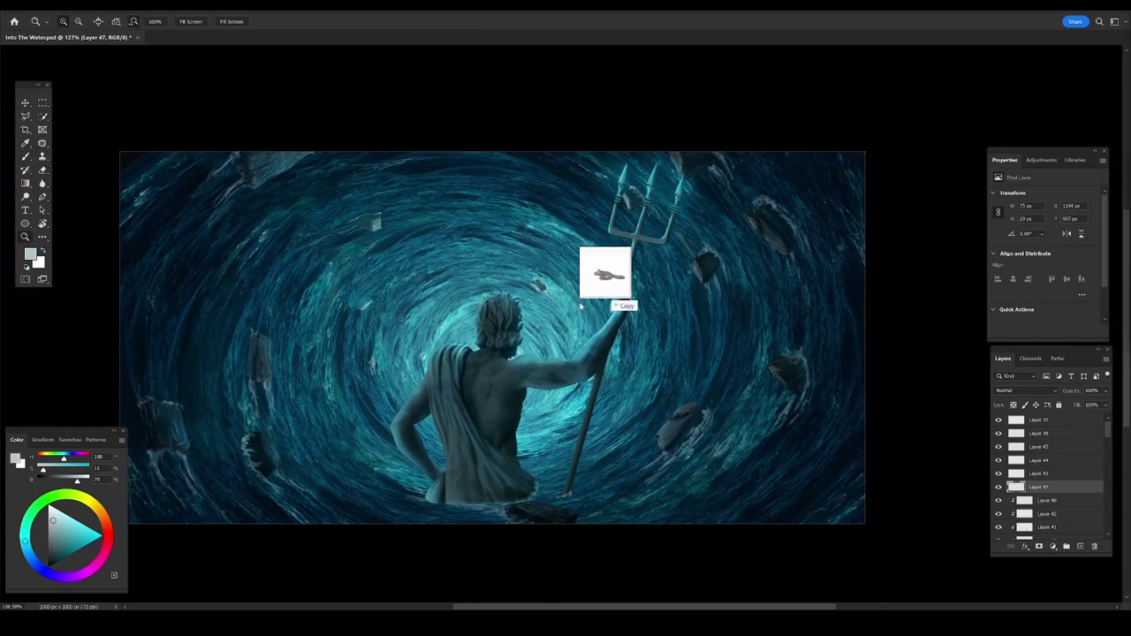
Place the python image, then lasso its coiled body and hide it with a black-filled mask.
{"action": "left_click_drag", "start_coordinate": [494, 333], "coordinate": [607, 265]}
{"action": "key", "text": "Return"}
{"action": "scroll", "coordinate": [499, 305], "scroll_direction": "up", "scroll_amount": 3}
{"action": "key", "text": "l"}
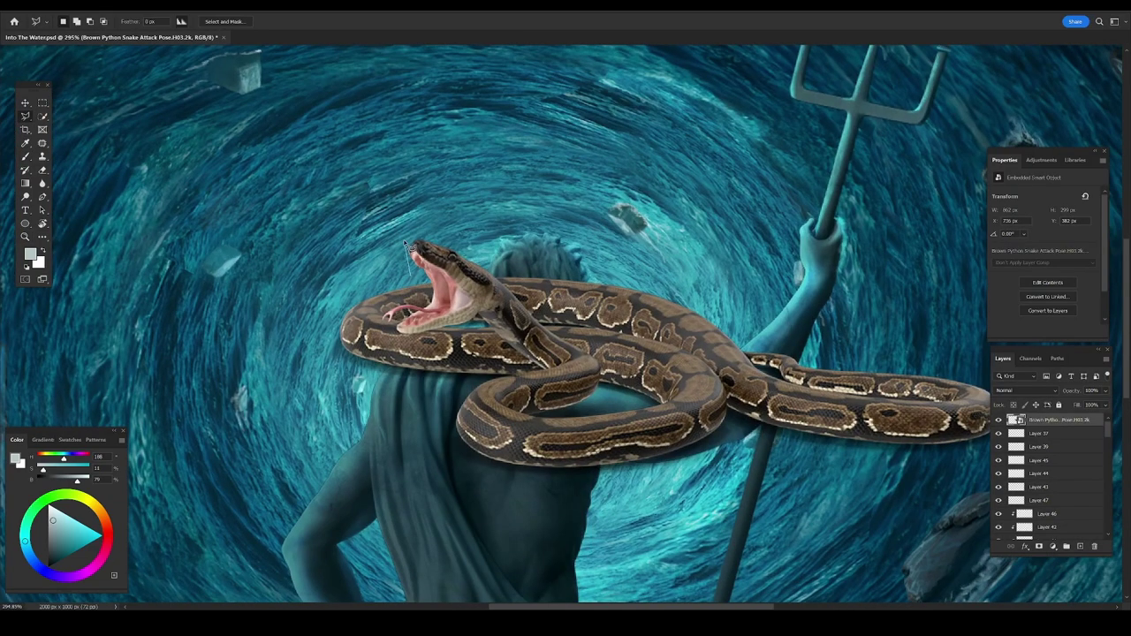
{"action": "left_click", "coordinate": [1038, 546]}
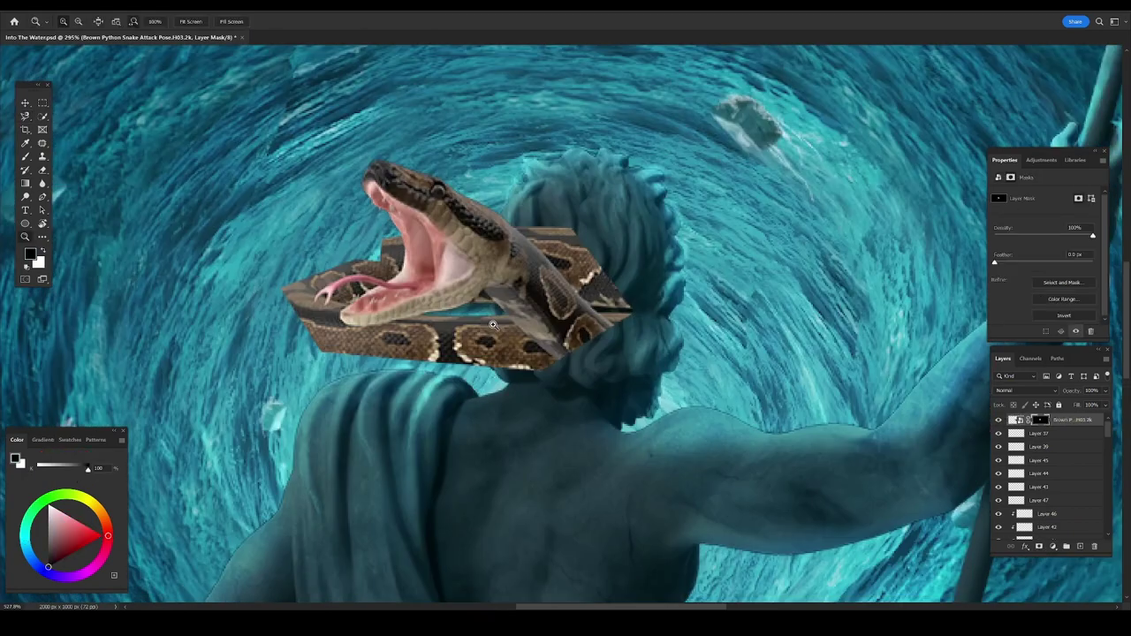
{"action": "scroll", "coordinate": [493, 262], "scroll_direction": "up", "scroll_amount": 4}
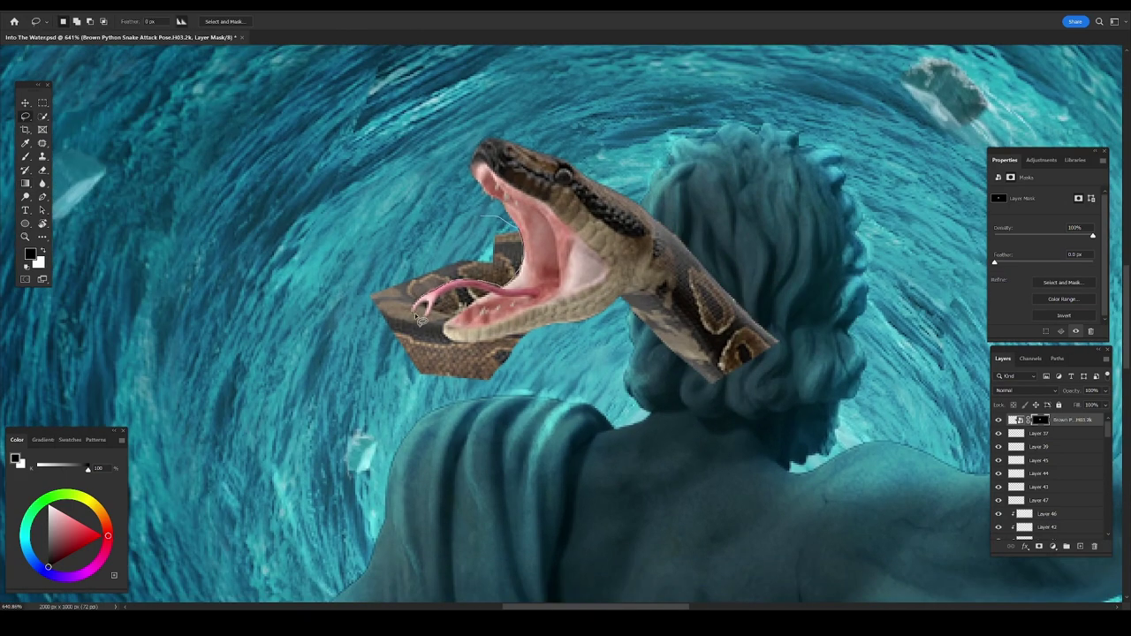
{"action": "scroll", "coordinate": [471, 292], "scroll_direction": "up", "scroll_amount": 1}
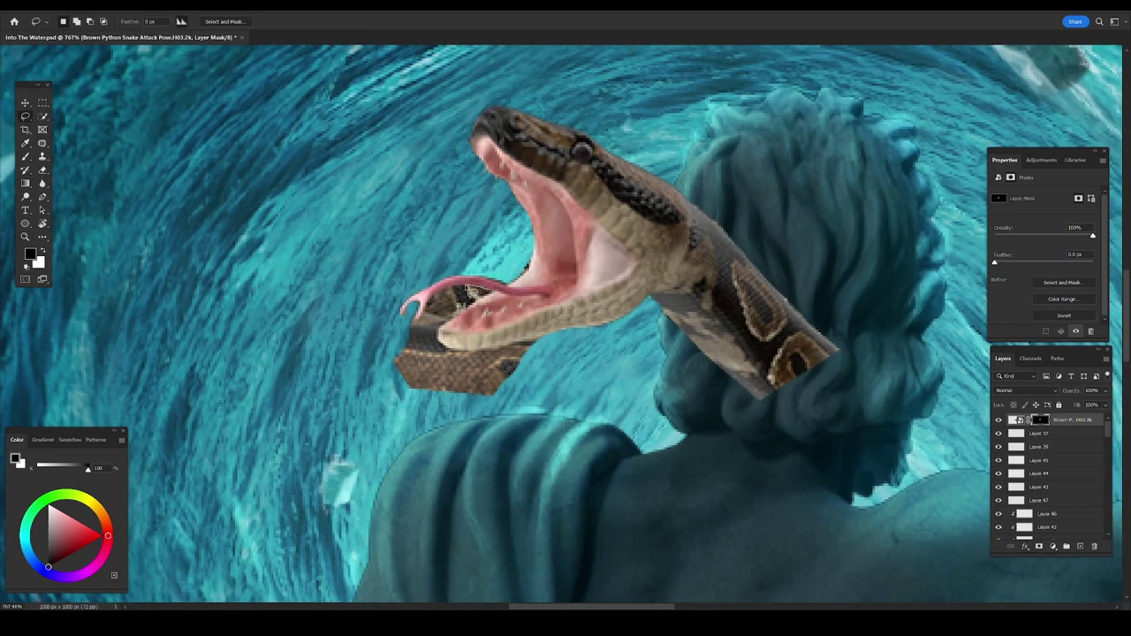
{"action": "left_click", "coordinate": [440, 338]}
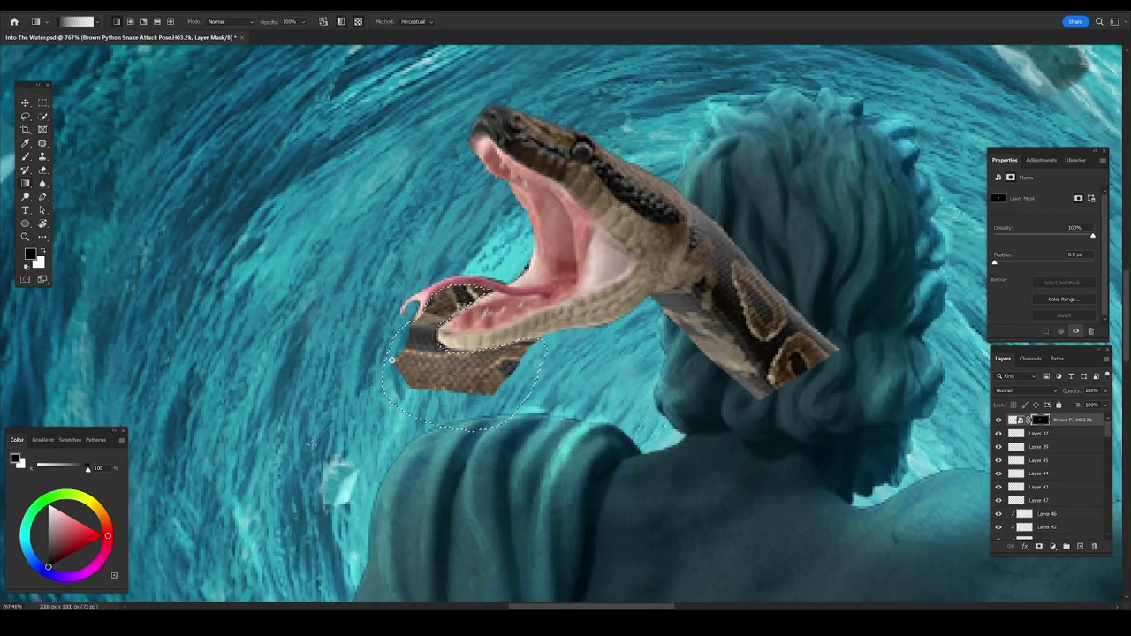
{"action": "key", "text": "alt+BackSpace"}
{"action": "key", "text": "ctrl+d"}
{"action": "key", "text": "b"}
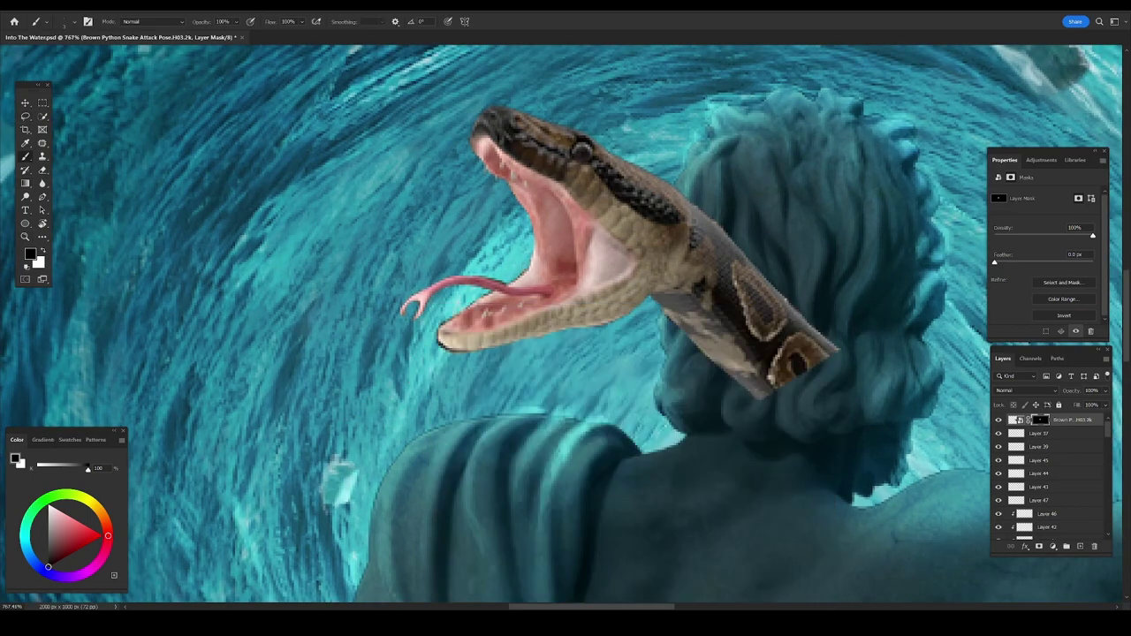
Scale the snake up and position it in the vortex right of the statue.
{"action": "key", "text": "ctrl+t"}
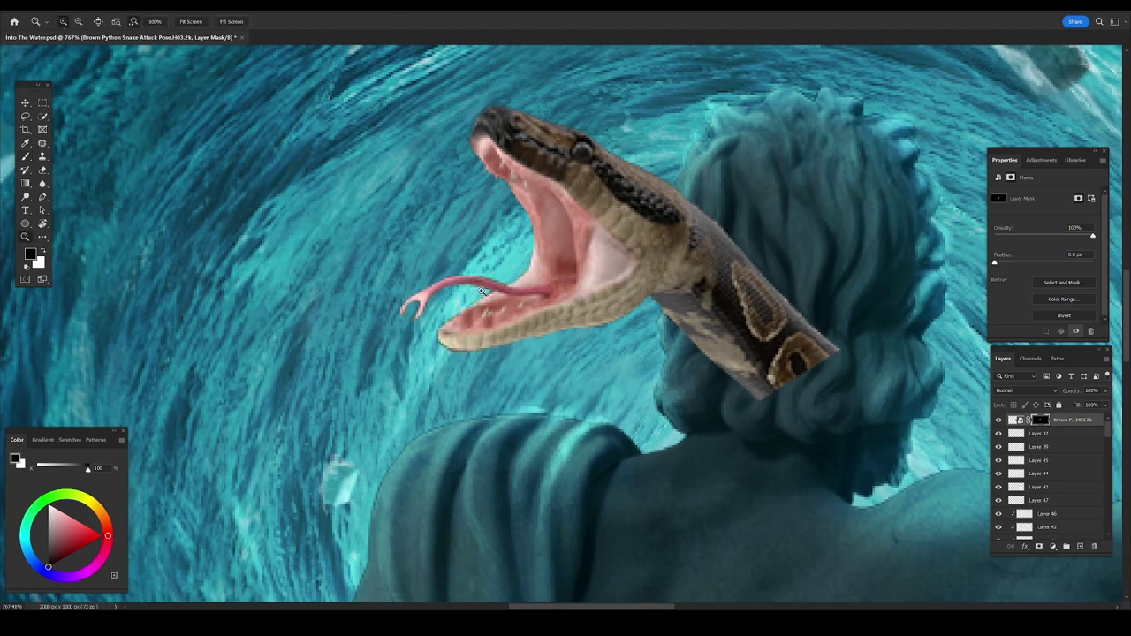
{"action": "key", "text": "ctrl+0"}
{"action": "left_click_drag", "start_coordinate": [635, 366], "coordinate": [723, 304]}
{"action": "key", "text": "Return"}
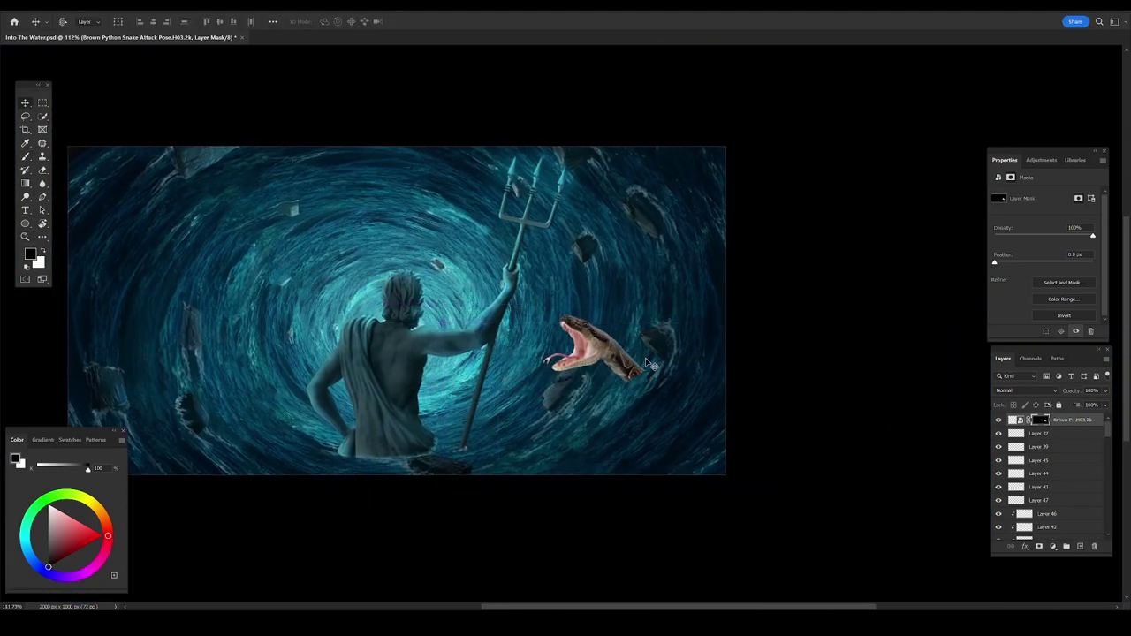
Tint the snake teal with a Color Balance adjustment and move it beside the trident.
{"action": "key", "text": "ctrl+b"}
{"action": "left_click_drag", "start_coordinate": [541, 195], "coordinate": [526, 198]}
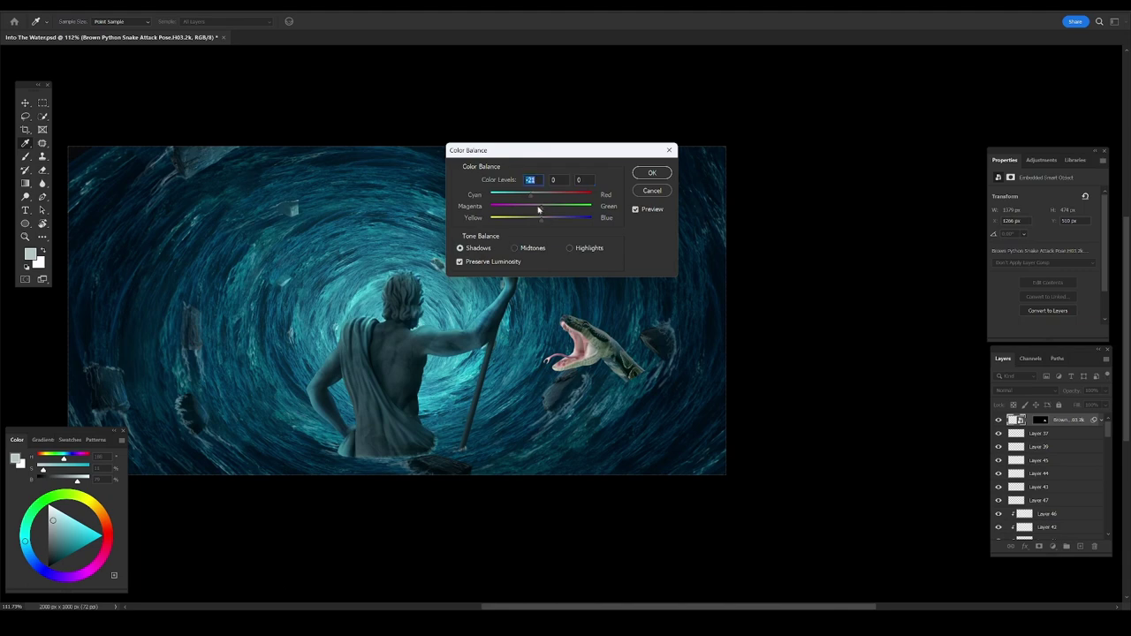
{"action": "key", "text": "Return"}
Select the snake's tail end and fade it into the vortex with a gradient on the mask.
{"action": "key", "text": "z"}
{"action": "left_click_drag", "start_coordinate": [531, 372], "coordinate": [548, 372]}
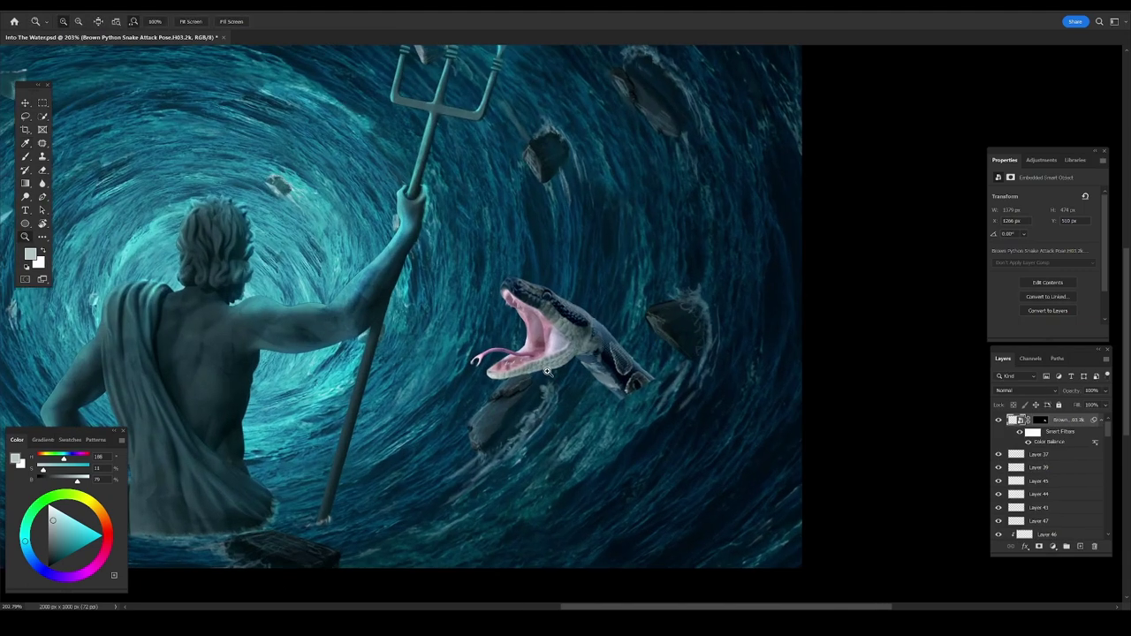
{"action": "left_click_drag", "start_coordinate": [625, 425], "coordinate": [620, 343]}
{"action": "key", "text": "g"}
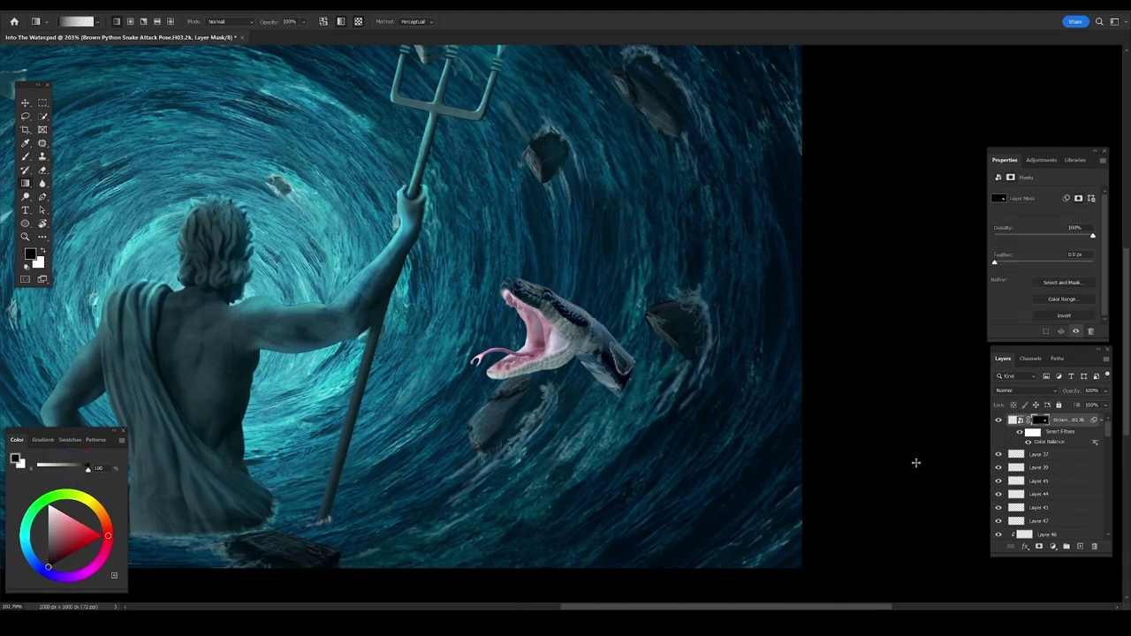
{"action": "right_click", "coordinate": [914, 463]}
Add a new layer above the snake and pick dark teal from the water as paint colour.
{"action": "left_click", "coordinate": [936, 260]}
{"action": "scroll", "coordinate": [925, 457], "scroll_direction": "up", "scroll_amount": 3}
{"action": "key", "text": "b"}
{"action": "right_click", "coordinate": [672, 396]}
{"action": "left_click", "coordinate": [634, 359]}
{"action": "left_click", "coordinate": [634, 359], "text": "alt"}
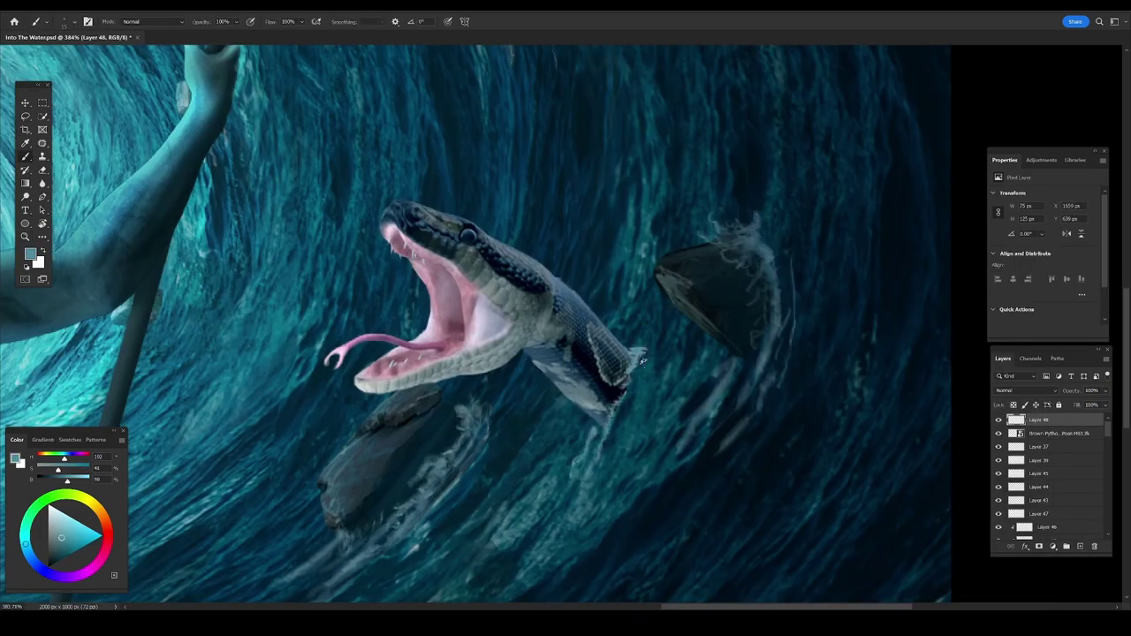
{"action": "key", "text": "ctrl+0"}
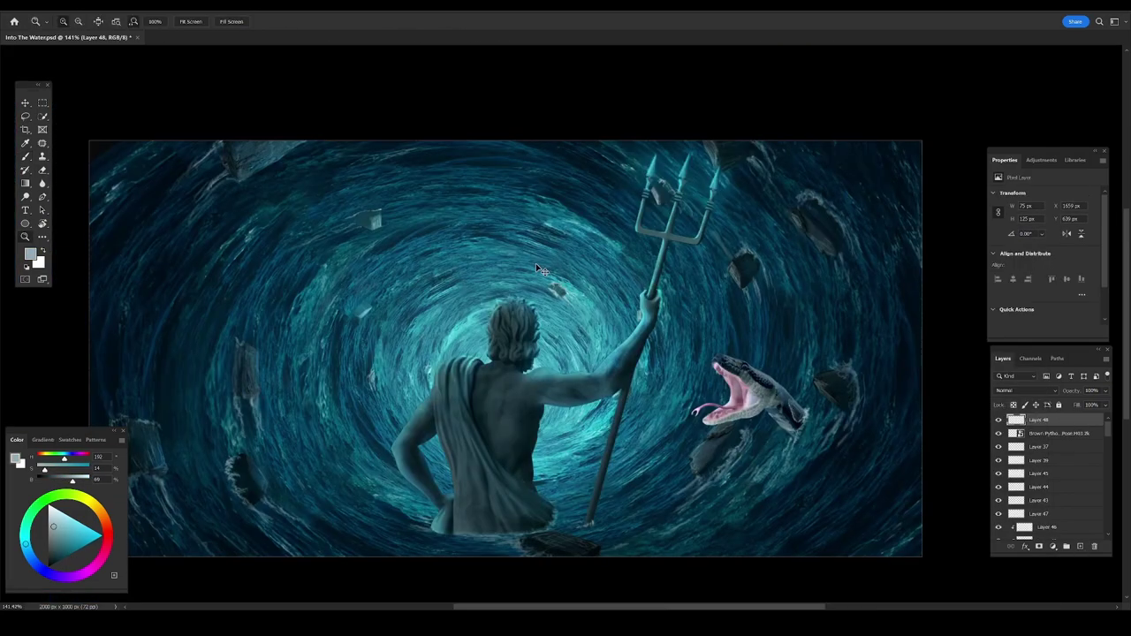
{"action": "key", "text": "z"}
{"action": "left_click_drag", "start_coordinate": [601, 309], "coordinate": [672, 309]}
Paint dark teal shading over the snake's head and jaw on a Multiply layer at 81% opacity.
{"action": "key", "text": "ctrl+shift+alt+n"}
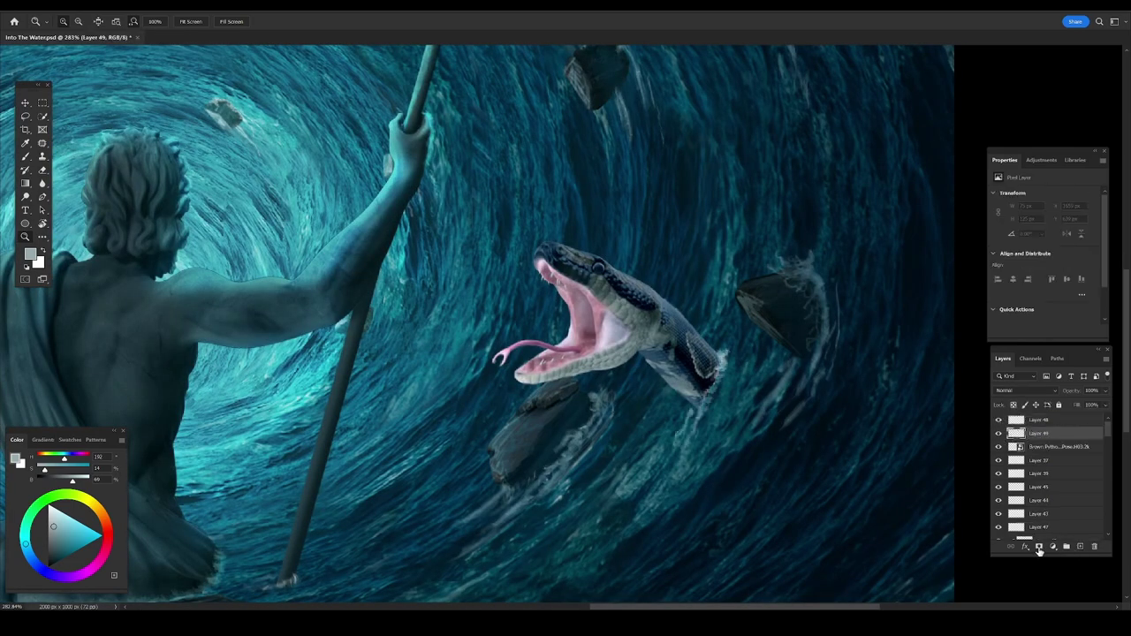
{"action": "key", "text": "b"}
{"action": "left_click_drag", "start_coordinate": [529, 264], "coordinate": [548, 281]}
{"action": "right_click", "coordinate": [609, 445]}
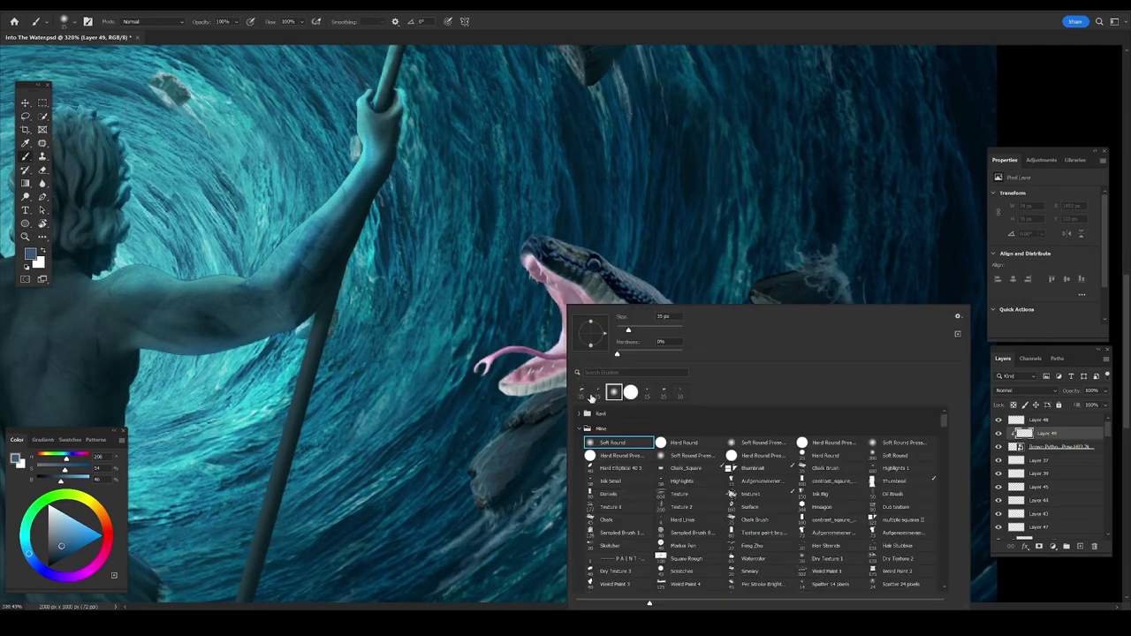
{"action": "double_click", "coordinate": [608, 444]}
{"action": "left_click_drag", "start_coordinate": [587, 347], "coordinate": [531, 362]}
{"action": "left_click", "coordinate": [1025, 390]}
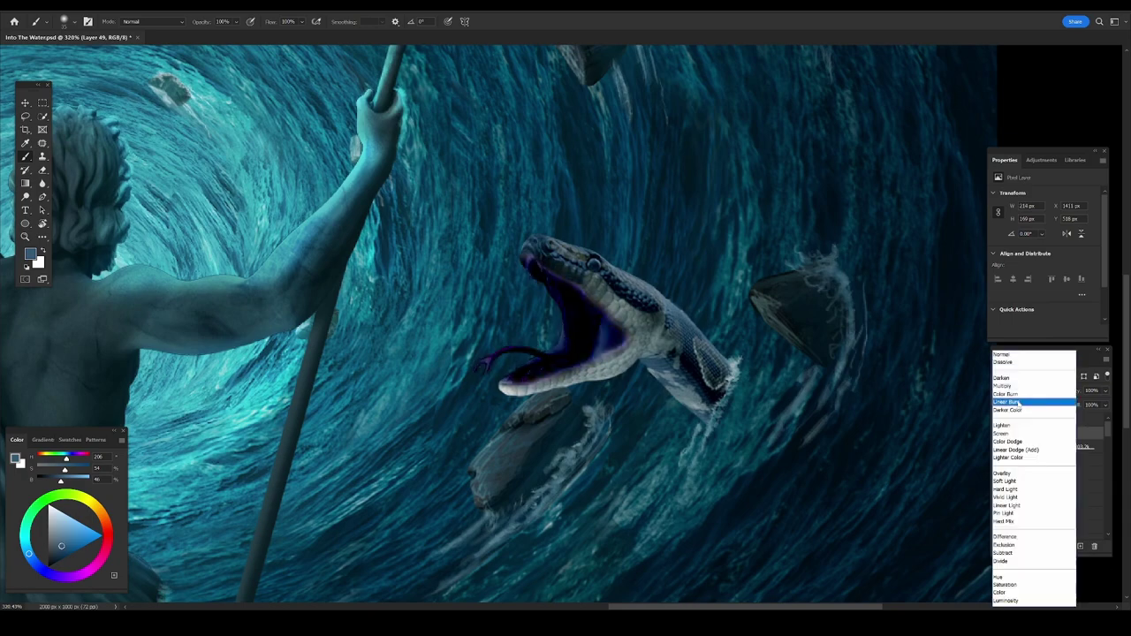
{"action": "left_click", "coordinate": [1035, 397]}
{"action": "left_click_drag", "start_coordinate": [1067, 390], "coordinate": [1057, 389]}
{"action": "left_click_drag", "start_coordinate": [562, 268], "coordinate": [707, 381]}
{"action": "left_click_drag", "start_coordinate": [513, 380], "coordinate": [657, 313]}
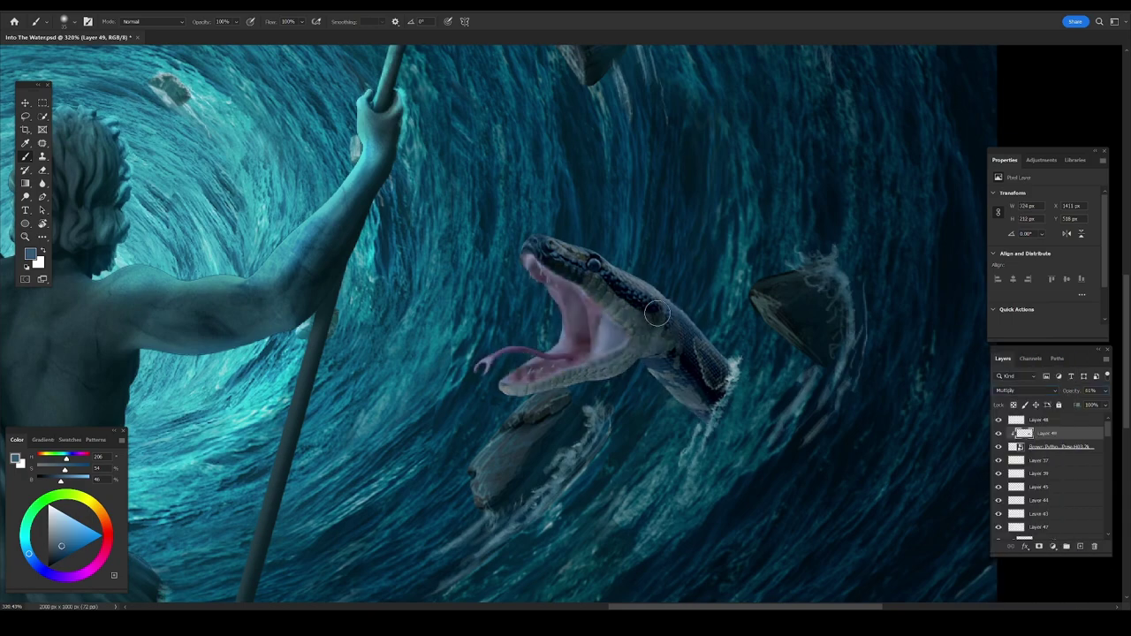
{"action": "scroll", "coordinate": [511, 358], "scroll_direction": "down", "scroll_amount": 5}
Paint a light cyan highlight along the snake's tongue on a new layer.
{"action": "key", "text": "ctrl+shift+alt+n"}
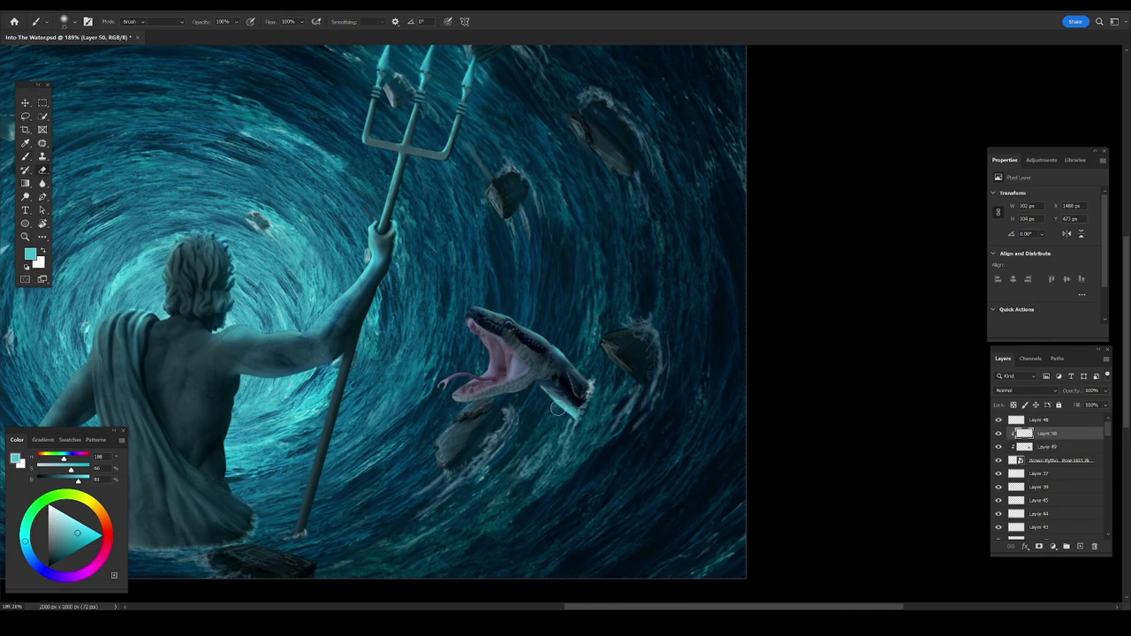
{"action": "key", "text": "b"}
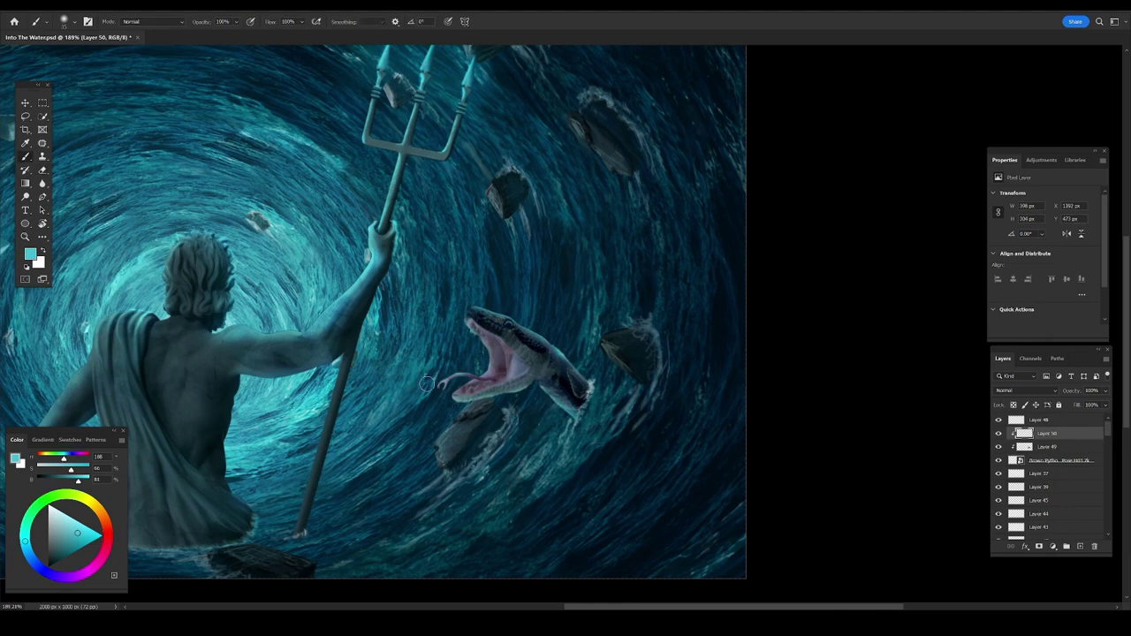
{"action": "left_click_drag", "start_coordinate": [427, 384], "coordinate": [468, 376]}
{"action": "key", "text": "e"}
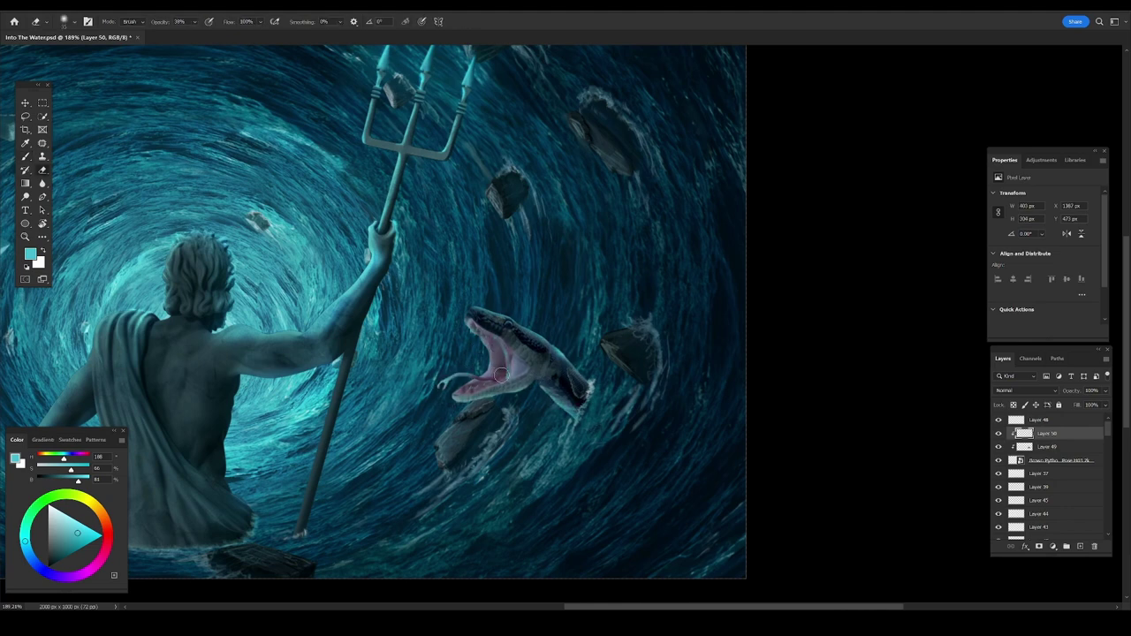
Lay a Color Dodge gradient glow over the snake on another clipped layer.
{"action": "key", "text": "ctrl+shift+alt+n"}
{"action": "key", "text": "g"}
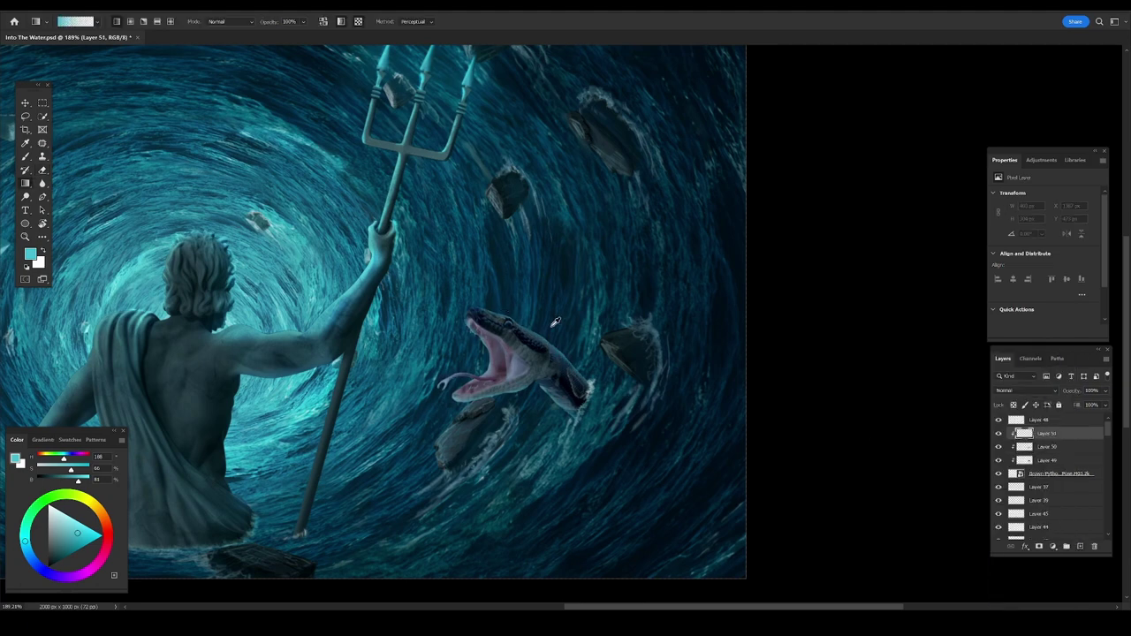
{"action": "left_click_drag", "start_coordinate": [555, 322], "coordinate": [980, 391]}
{"action": "key", "text": "shift+alt+d"}
{"action": "key", "text": "ctrl+bracketleft"}
{"action": "key", "text": "z"}
{"action": "key", "text": "ctrl+minus"}
{"action": "key", "text": "ctrl+minus"}
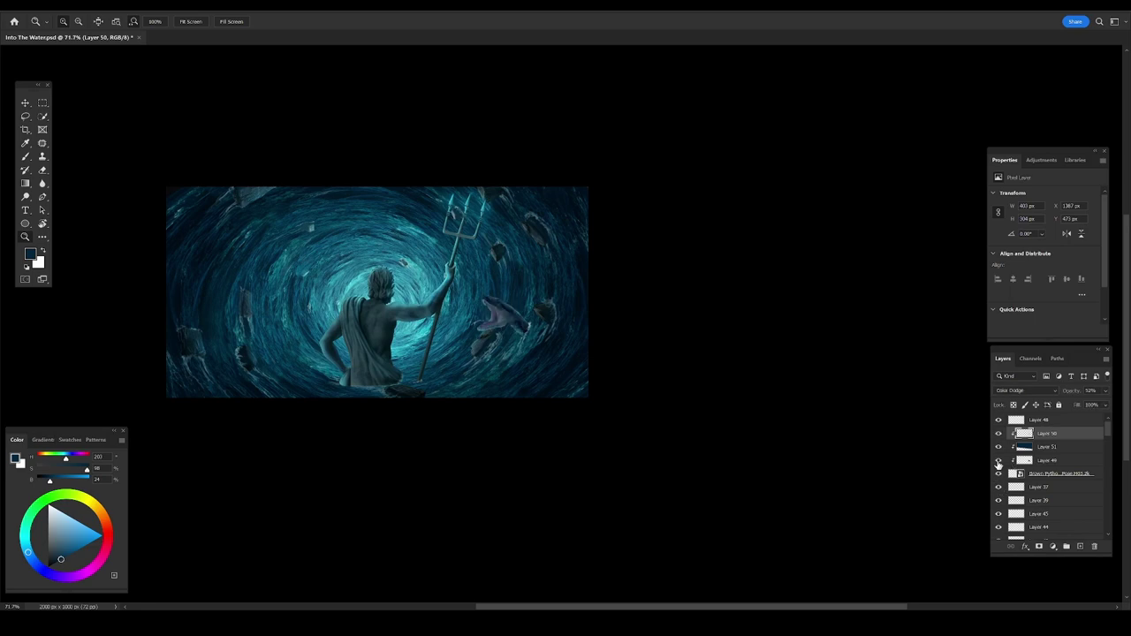
Merge the snake with its shading layers, then duplicate and shrink the copy beside the statue's head.
{"action": "left_click", "coordinate": [1039, 420], "text": "shift"}
{"action": "key", "text": "ctrl+e"}
{"action": "key", "text": "ctrl+j"}
{"action": "key", "text": "ctrl+t"}
{"action": "mouse_move", "coordinate": [424, 250]}
{"action": "left_mouse_down"}
{"action": "mouse_move", "coordinate": [360, 250]}
{"action": "mouse_move", "coordinate": [353, 285]}
{"action": "left_mouse_up"}
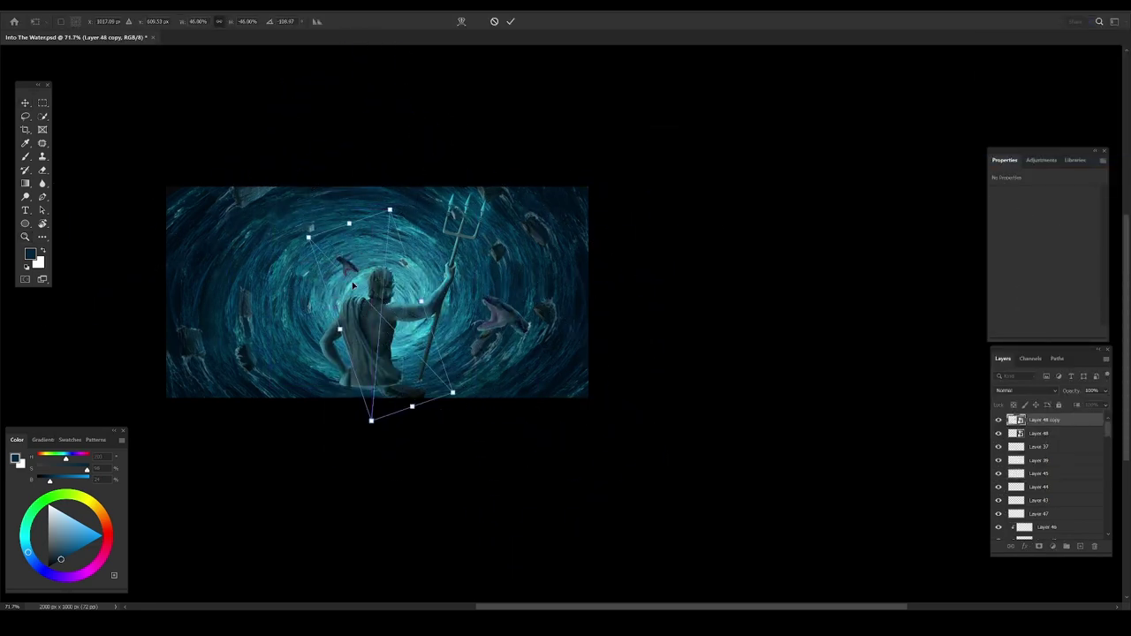
{"action": "key", "text": "Return"}
Add a new gradient overlay layer faded to 24% opacity.
{"action": "key", "text": "ctrl+0"}
{"action": "key", "text": "ctrl+shift+alt+n"}
{"action": "key", "text": "g"}
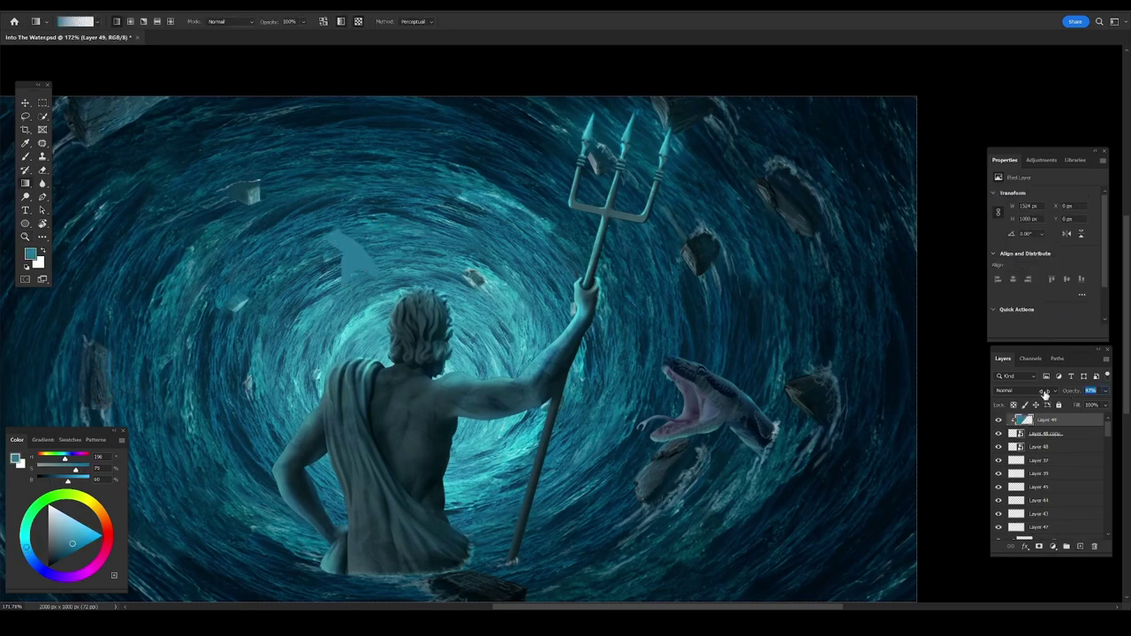
{"action": "key", "text": "z"}
{"action": "left_click_drag", "start_coordinate": [440, 292], "coordinate": [400, 348]}
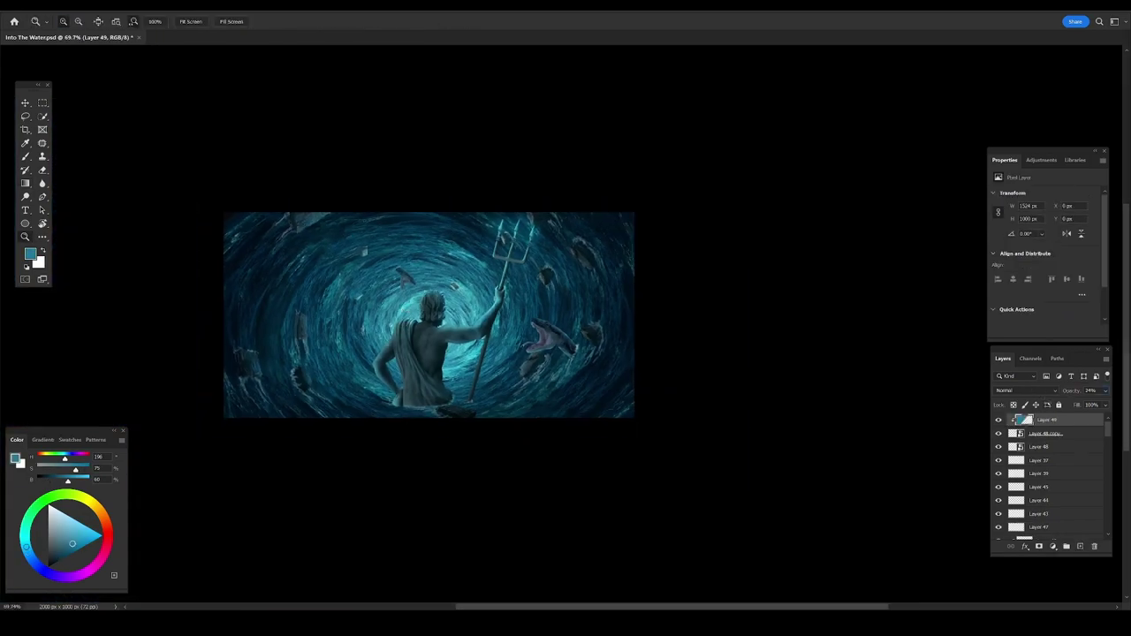
Paste a new snake photo and mask it to a selection around its head.
{"action": "key", "text": "ctrl+v"}
{"action": "key", "text": "ctrl+0"}
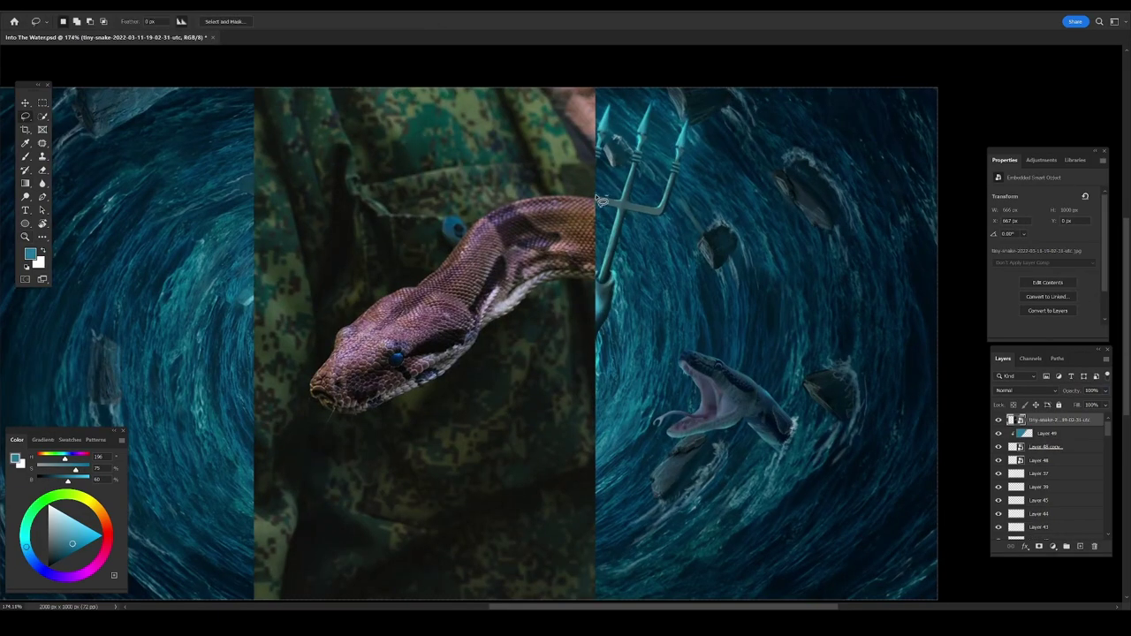
{"action": "left_click_drag", "start_coordinate": [456, 400], "coordinate": [584, 285]}
{"action": "left_click", "coordinate": [1038, 546]}
Paint on the snake's mask to hide the rough edge under its jaw.
{"action": "key", "text": "b"}
{"action": "right_click", "coordinate": [488, 300]}
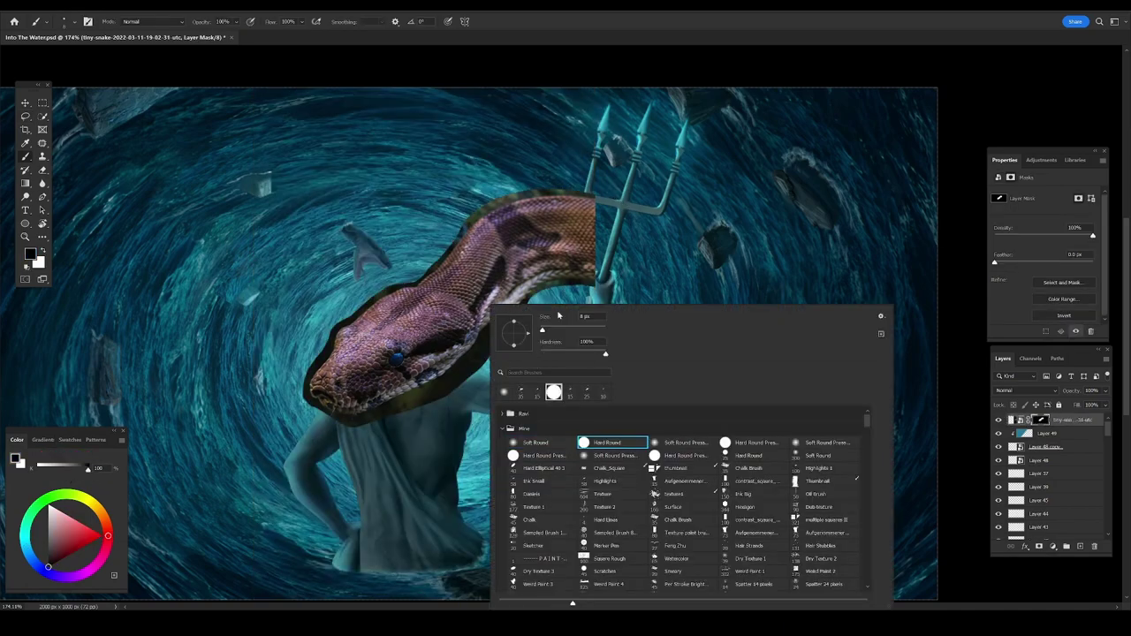
{"action": "key", "text": "Escape"}
{"action": "scroll", "coordinate": [578, 304], "scroll_direction": "up", "scroll_amount": 3}
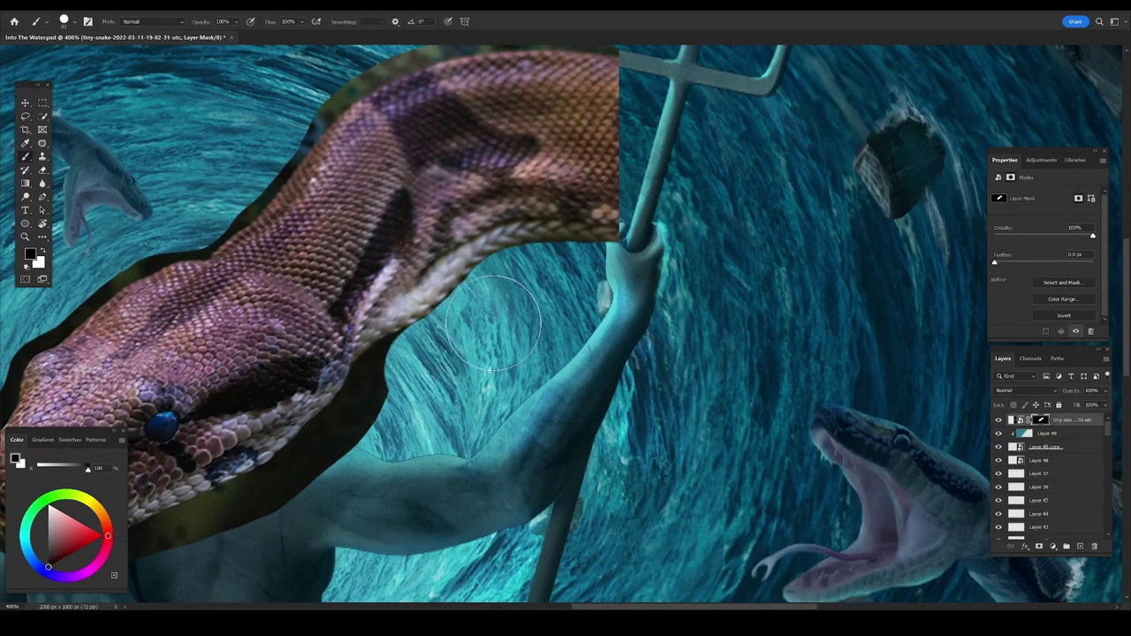
{"action": "left_click_drag", "start_coordinate": [393, 389], "coordinate": [619, 248]}
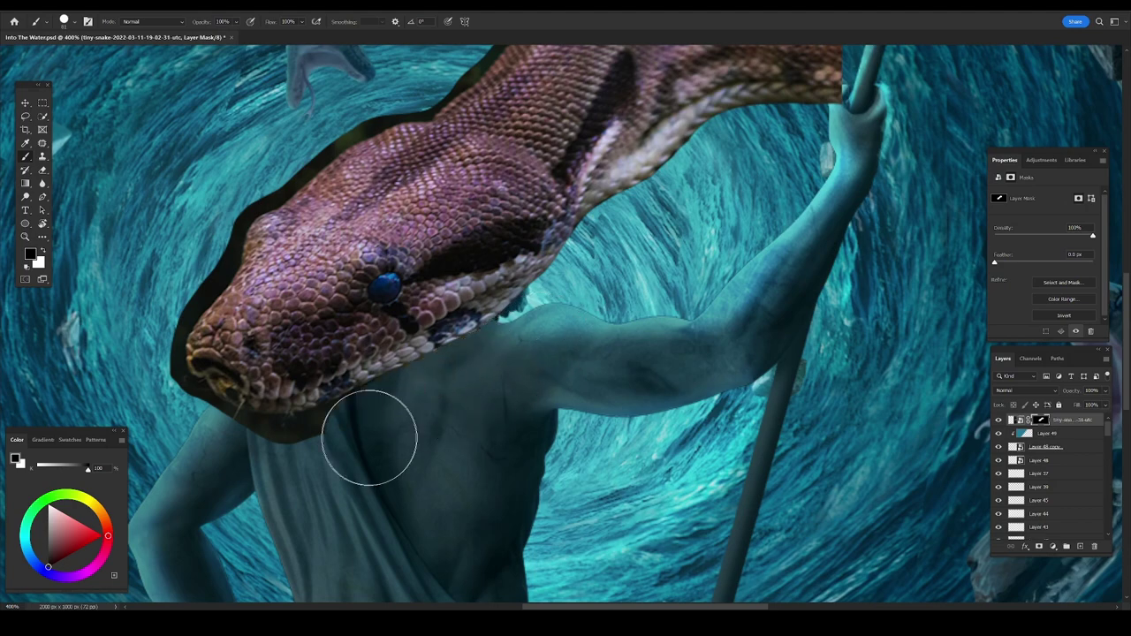
{"action": "left_click_drag", "start_coordinate": [366, 434], "coordinate": [589, 342]}
{"action": "left_click_drag", "start_coordinate": [450, 389], "coordinate": [468, 486]}
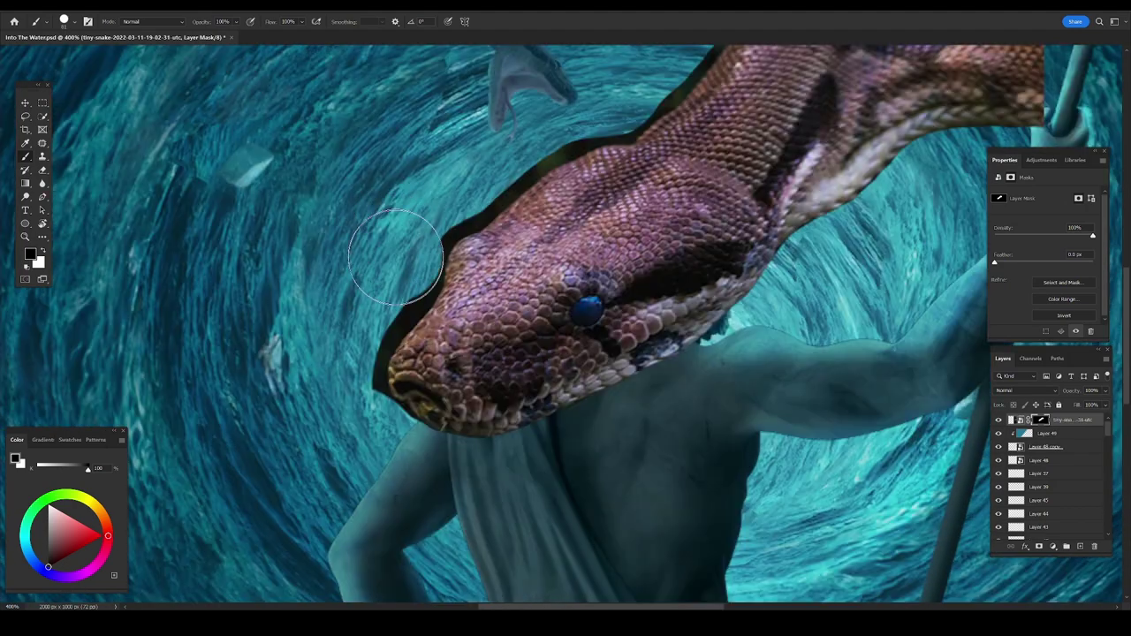
{"action": "key", "text": "l"}
{"action": "key", "text": "b"}
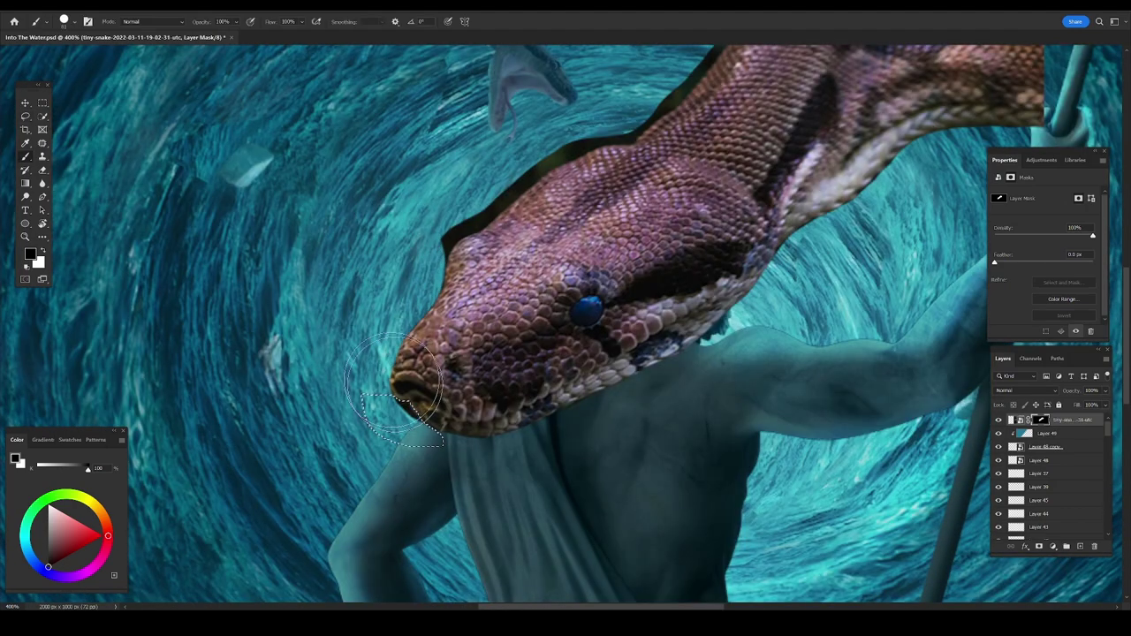
{"action": "left_click_drag", "start_coordinate": [524, 198], "coordinate": [465, 321]}
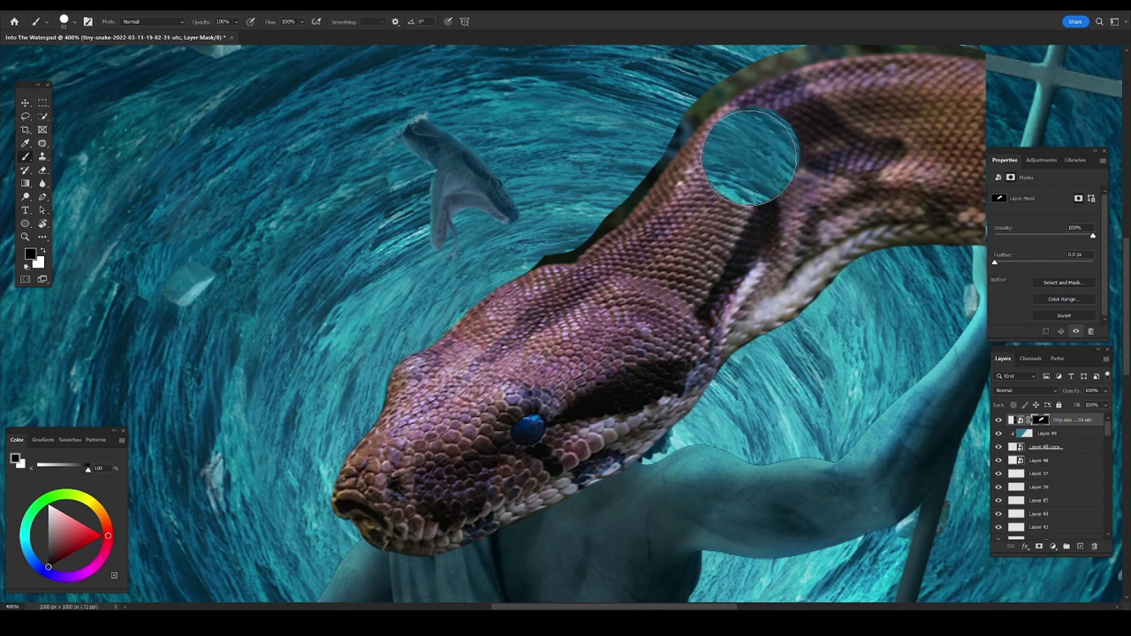
Lasso and mask away the rough strip along the snake's edge.
{"action": "scroll", "coordinate": [751, 156], "scroll_direction": "up", "scroll_amount": 3}
{"action": "scroll", "coordinate": [750, 156], "scroll_direction": "right", "scroll_amount": 3}
{"action": "key", "text": "l"}
{"action": "scroll", "coordinate": [533, 282], "scroll_direction": "down", "scroll_amount": 2}
{"action": "scroll", "coordinate": [533, 282], "scroll_direction": "left", "scroll_amount": 1}
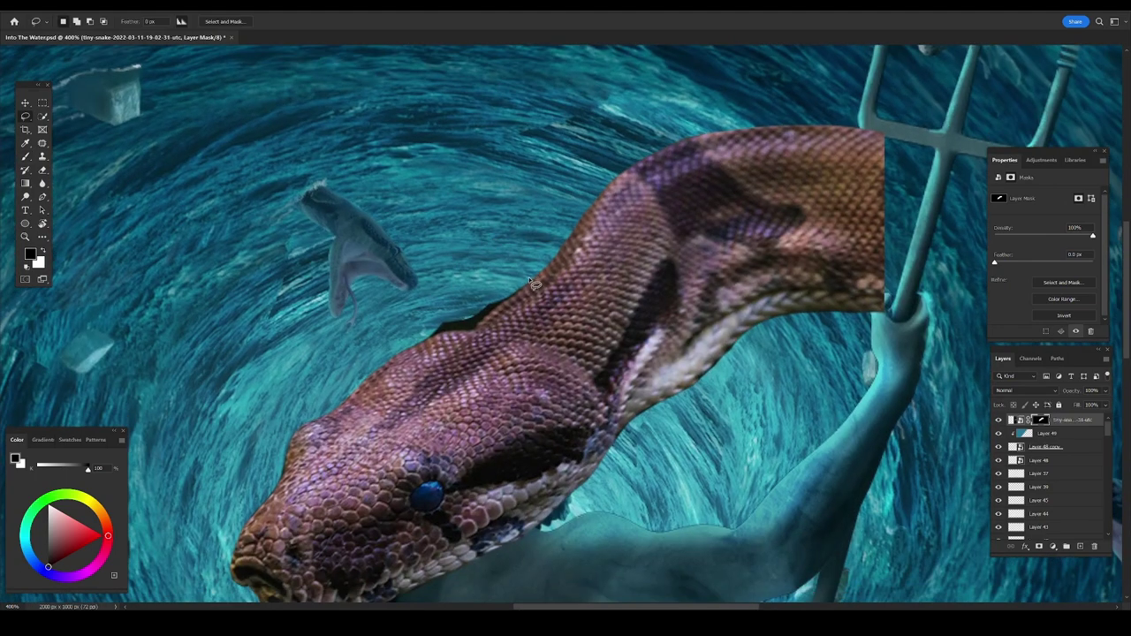
{"action": "left_click_drag", "start_coordinate": [465, 336], "coordinate": [446, 275]}
{"action": "key", "text": "b"}
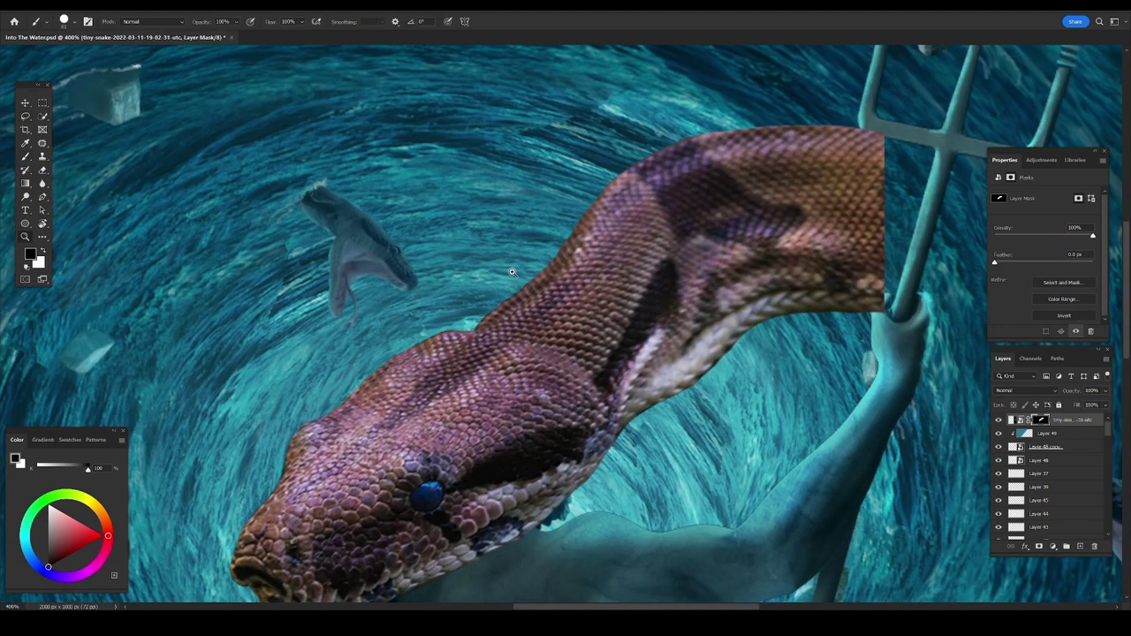
Scale the snake down to a small size and tint its pixels with Color Balance.
{"action": "key", "text": "ctrl+0"}
{"action": "key", "text": "ctrl+t"}
{"action": "left_click_drag", "start_coordinate": [578, 164], "coordinate": [534, 311]}
{"action": "key", "text": "Return"}
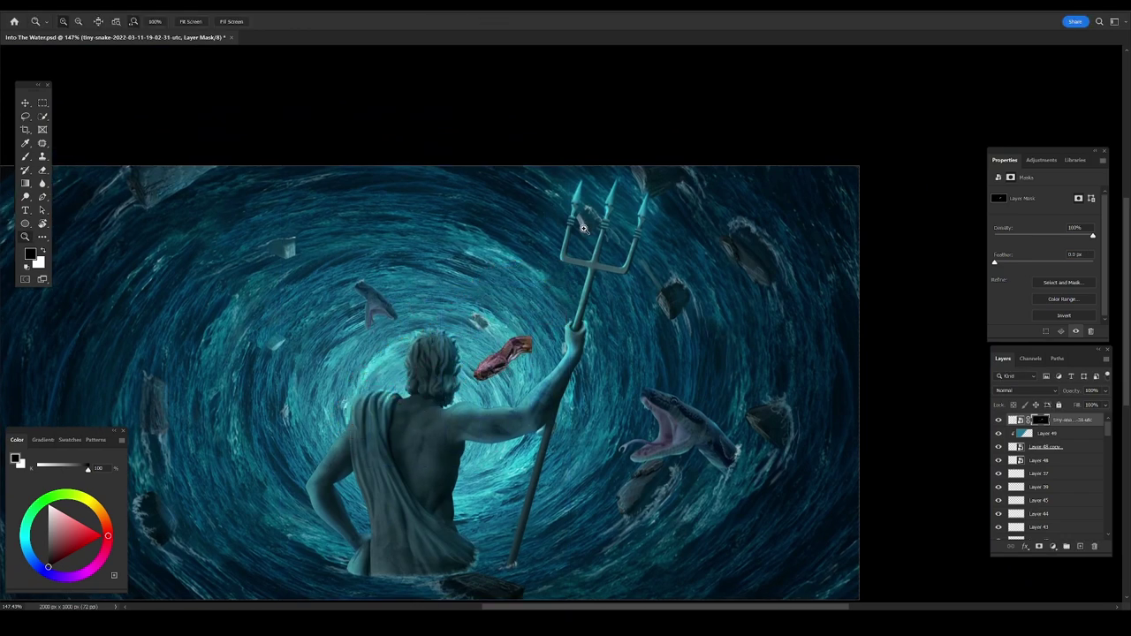
{"action": "key", "text": "ctrl+2"}
{"action": "key", "text": "ctrl+b"}
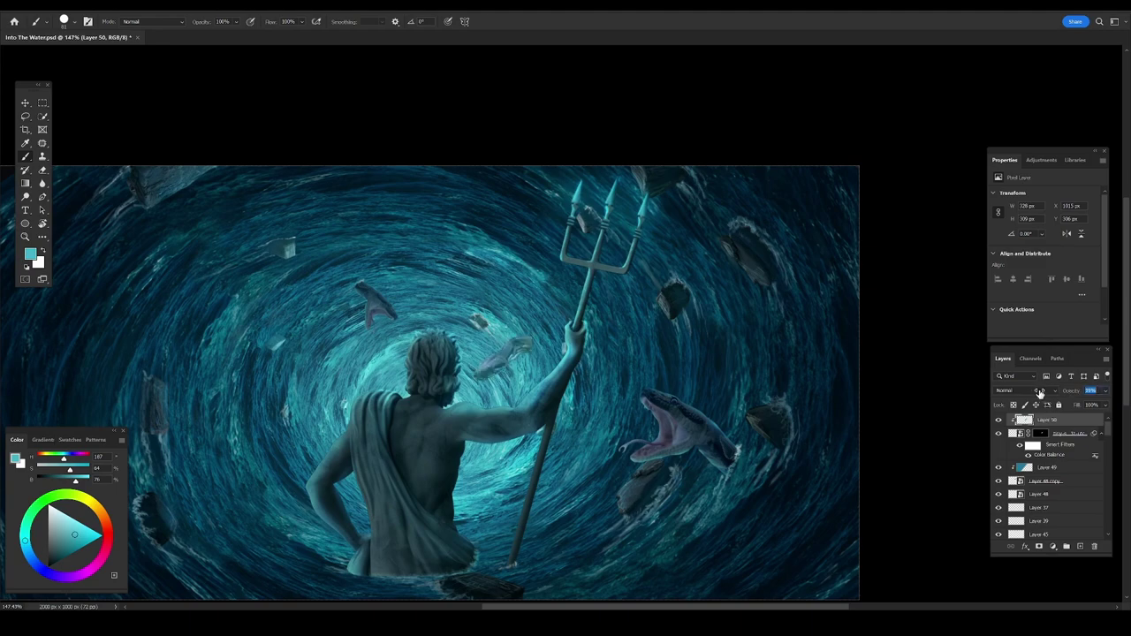
Darken the small snake's highlights with a Curves adjustment clipped to it.
{"action": "key", "text": "z"}
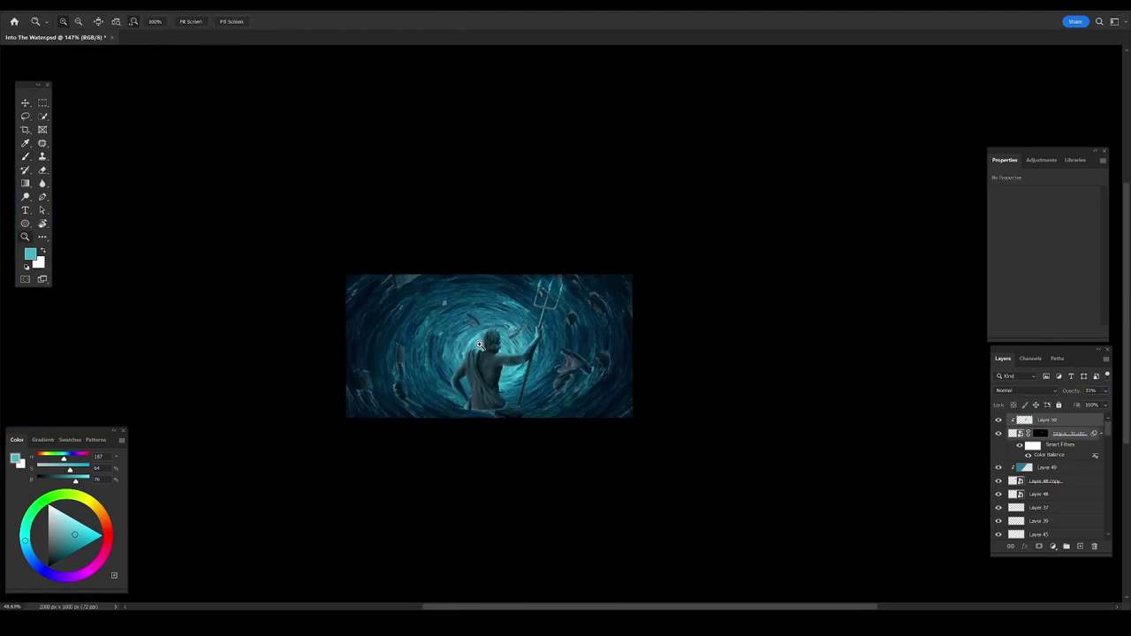
{"action": "left_click_drag", "start_coordinate": [503, 354], "coordinate": [1025, 439]}
{"action": "left_click", "coordinate": [1053, 546]}
{"action": "left_click", "coordinate": [1061, 374]}
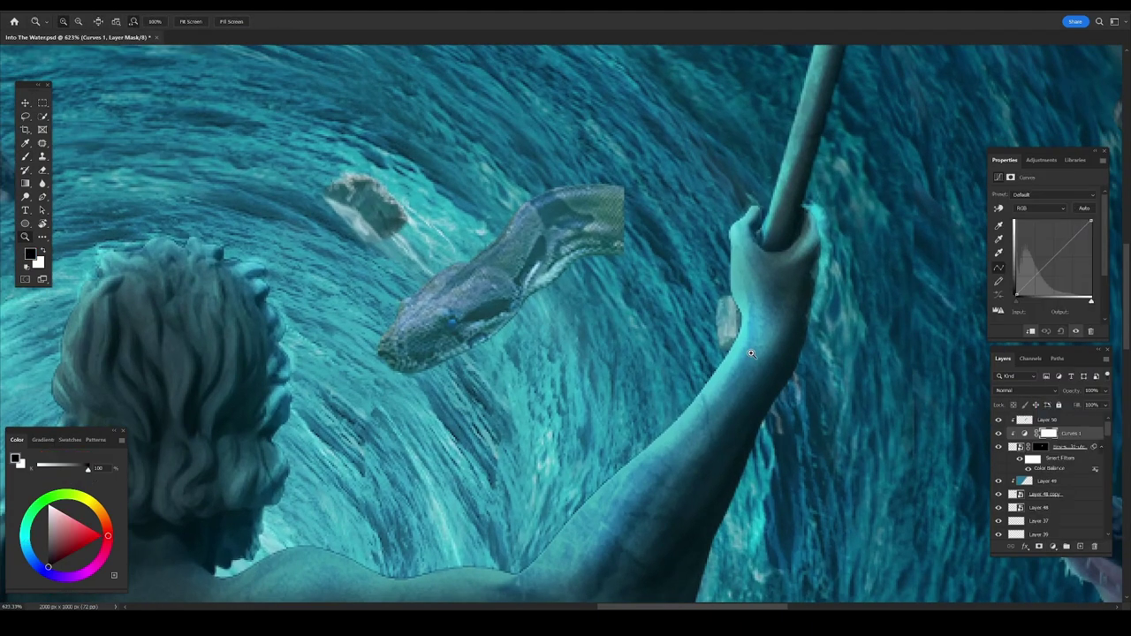
{"action": "mouse_move", "coordinate": [1091, 221]}
{"action": "left_mouse_down"}
{"action": "mouse_move", "coordinate": [1091, 246]}
{"action": "mouse_move", "coordinate": [1048, 277]}
{"action": "left_mouse_up"}
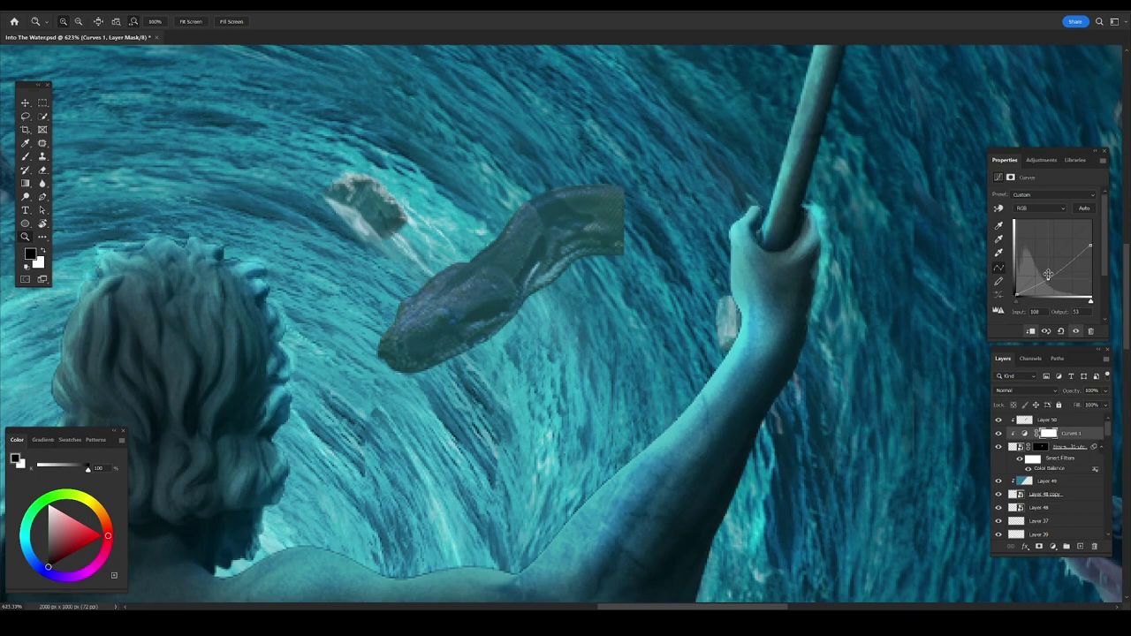
{"action": "key", "text": "ctrl+0"}
Set up a soft brush and sample a cyan colour from the water.
{"action": "left_click_drag", "start_coordinate": [463, 289], "coordinate": [530, 289]}
{"action": "key", "text": "ctrl+shift+alt+n"}
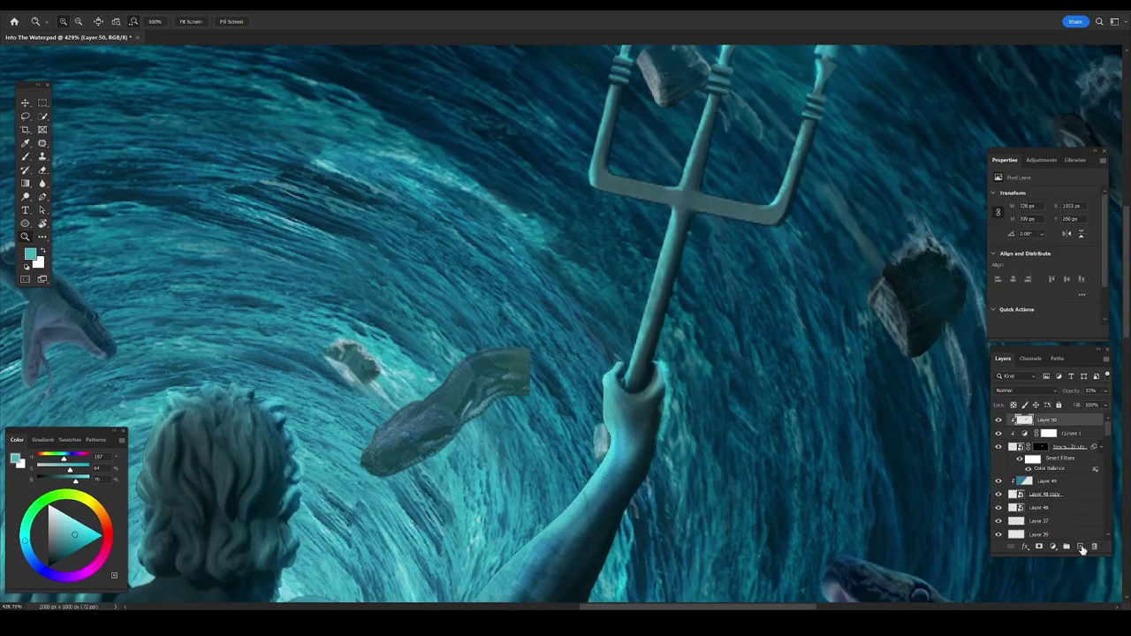
{"action": "key", "text": "b"}
{"action": "right_click", "coordinate": [510, 303]}
{"action": "key", "text": "Escape"}
{"action": "key", "text": "d"}
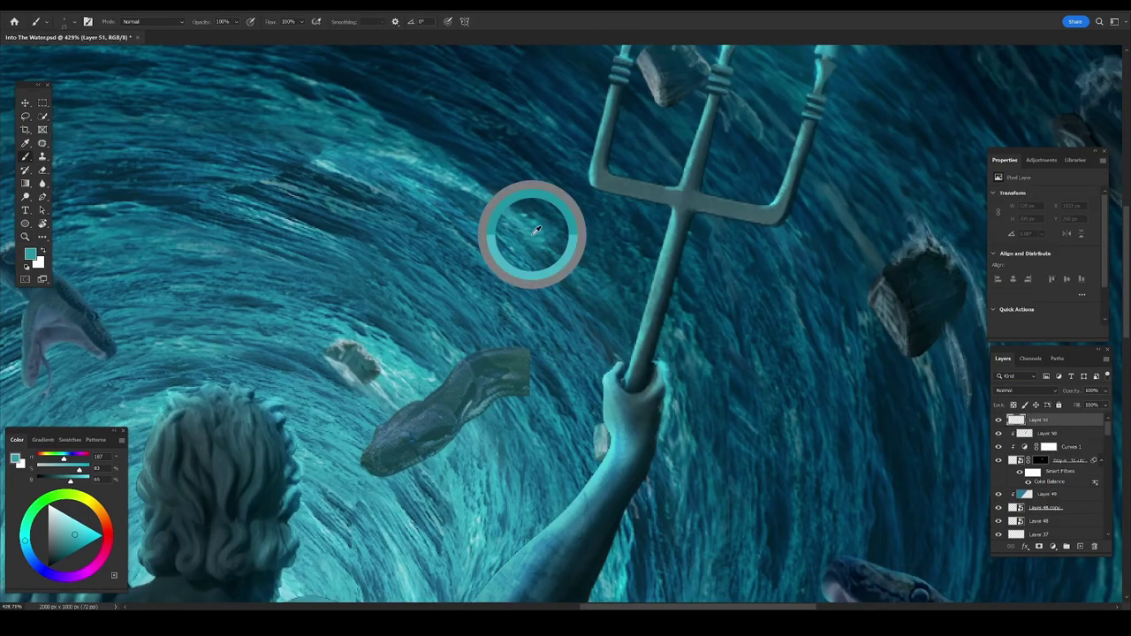
{"action": "left_click", "coordinate": [523, 355], "text": "ctrl"}
{"action": "left_click", "coordinate": [1034, 419]}
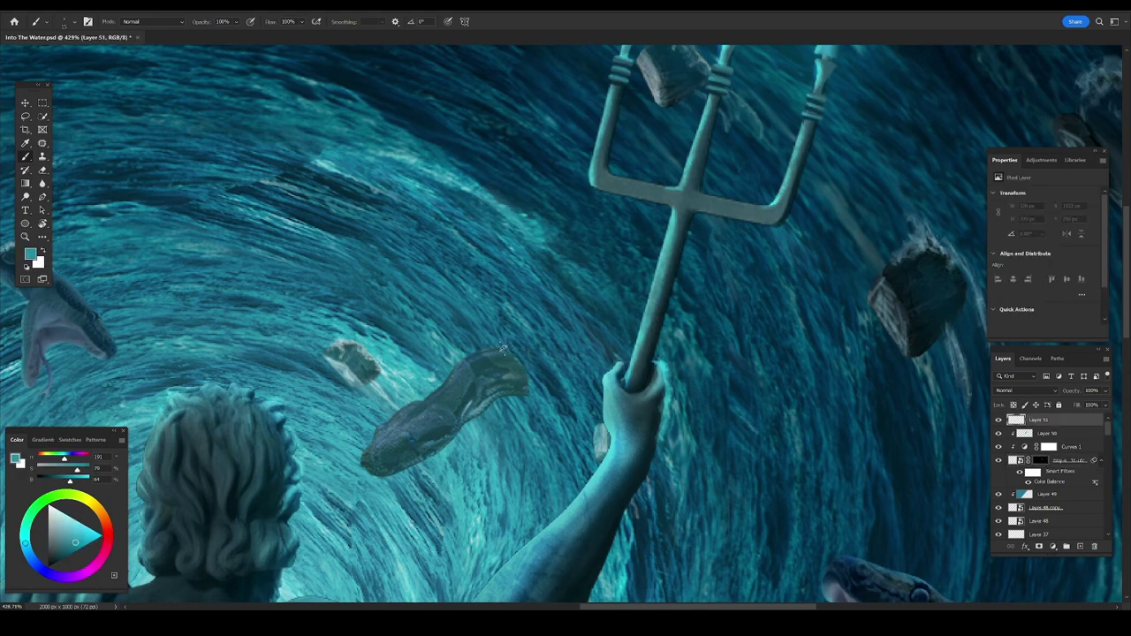
{"action": "left_click", "coordinate": [473, 429], "text": "alt"}
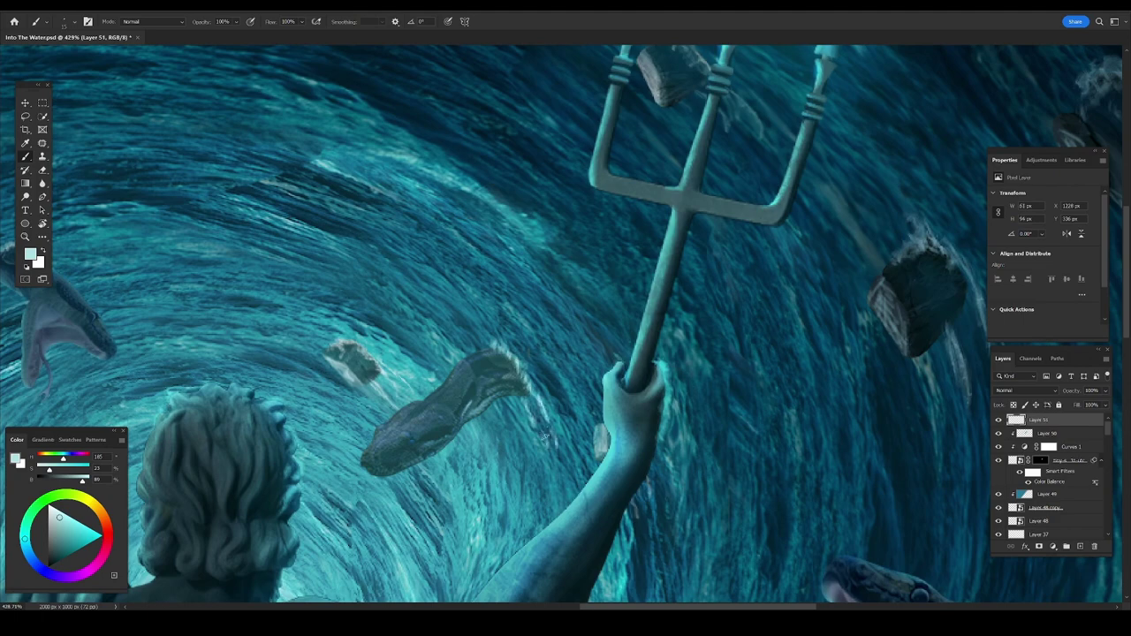
Paint cyan light along the snake's body on Layer 52, set to Color Dodge at 40%.
{"action": "left_click", "coordinate": [1081, 546], "text": "ctrl"}
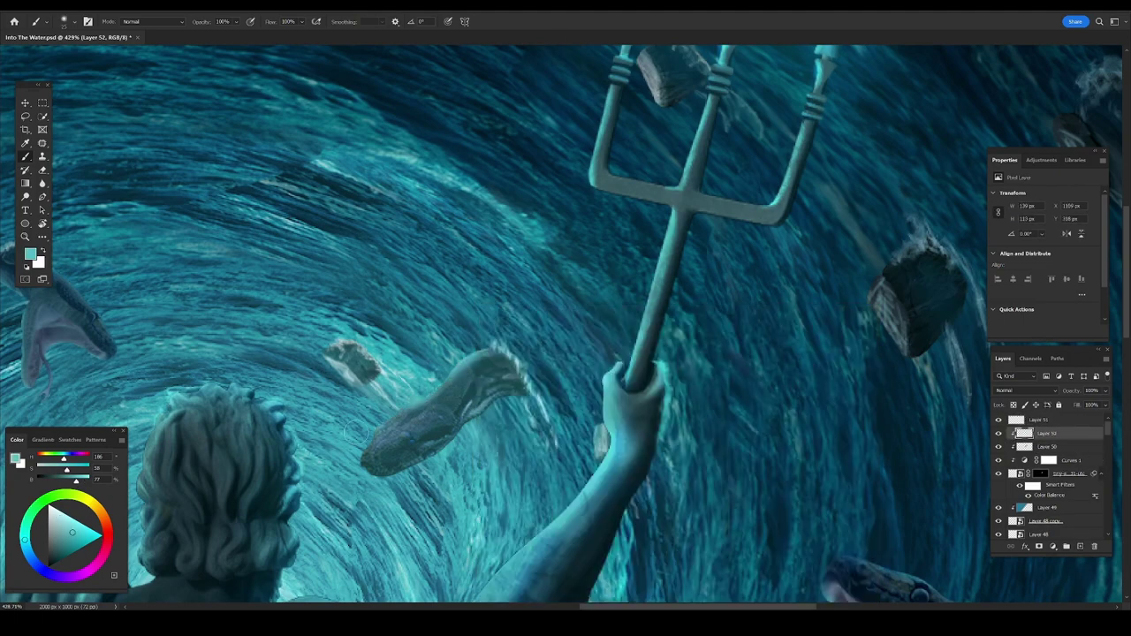
{"action": "left_click_drag", "start_coordinate": [352, 432], "coordinate": [460, 406]}
{"action": "left_click", "coordinate": [1025, 390]}
{"action": "left_click", "coordinate": [1025, 433]}
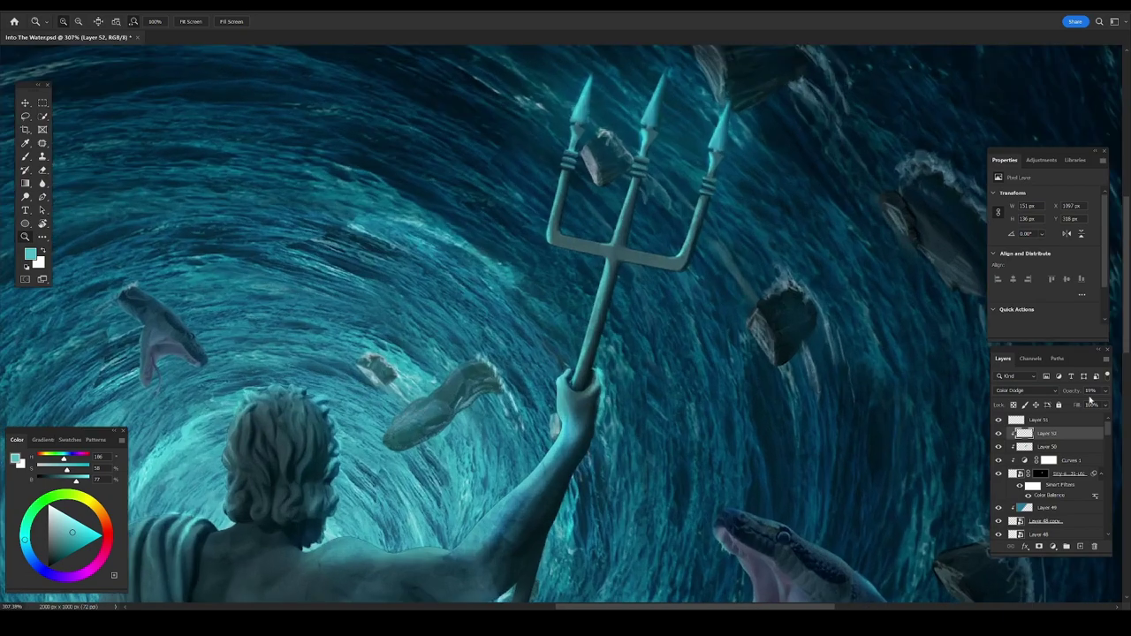
{"action": "double_click", "coordinate": [1069, 433]}
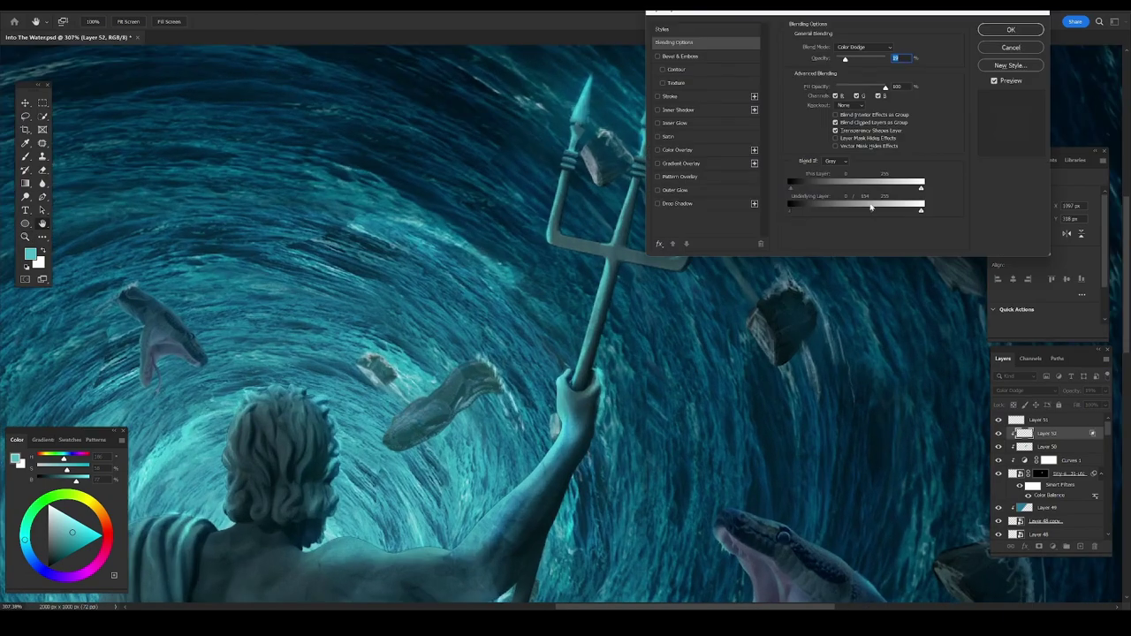
{"action": "left_click_drag", "start_coordinate": [845, 59], "coordinate": [867, 59]}
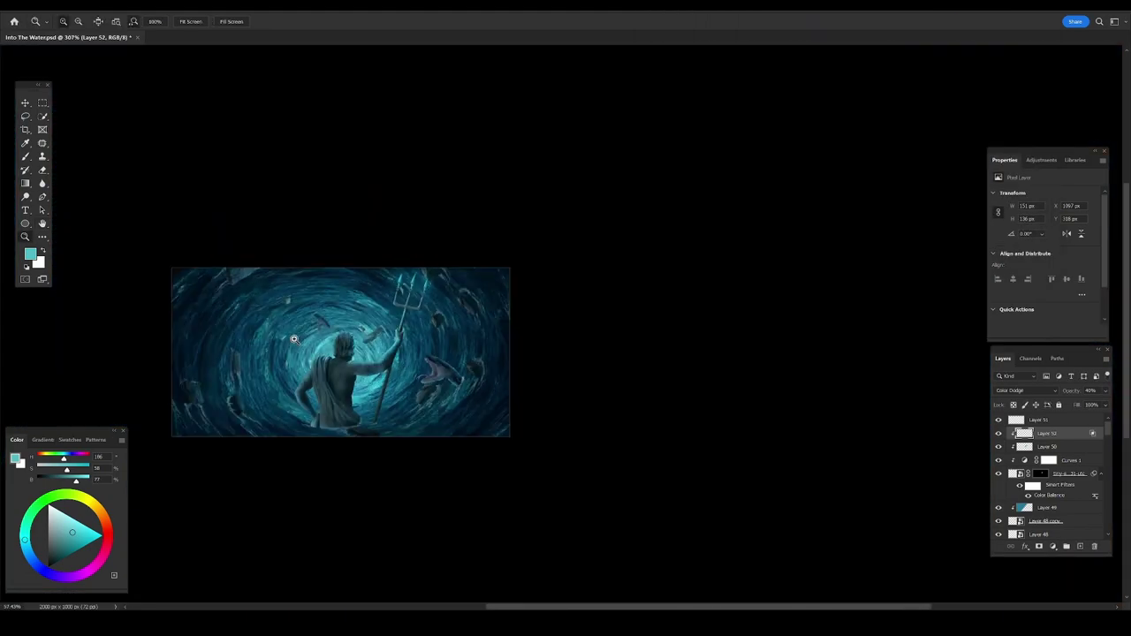
Add a colorized teal Hue/Saturation adjustment and a new empty Layer 53.
{"action": "left_click", "coordinate": [1071, 448]}
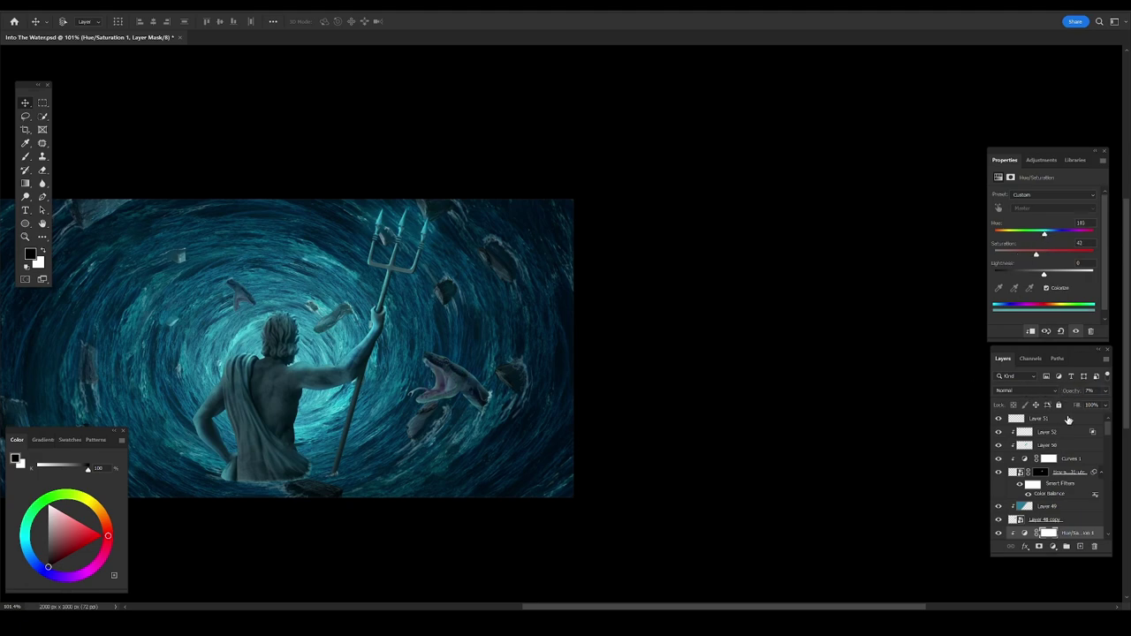
{"action": "key", "text": "z"}
{"action": "key", "text": "ctrl+0"}
{"action": "scroll", "coordinate": [530, 361], "scroll_direction": "down", "scroll_amount": 2}
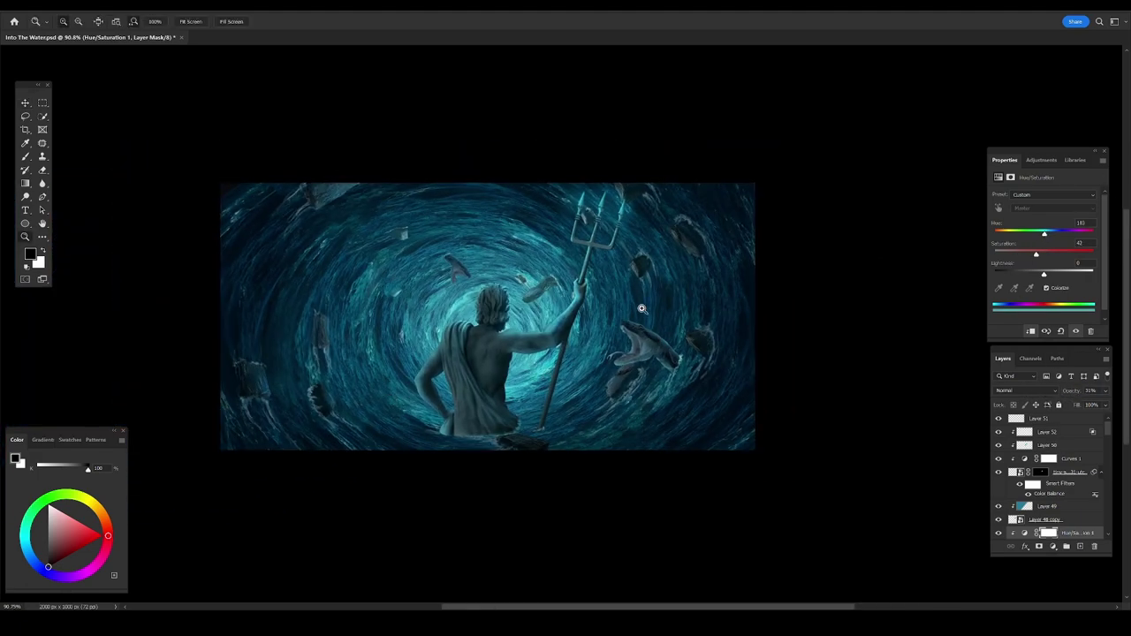
{"action": "key", "text": "ctrl+shift+alt+n"}
Paint a soft cyan Color Dodge glow behind the trident and left of Poseidon's head.
{"action": "key", "text": "v"}
{"action": "right_click", "coordinate": [598, 312]}
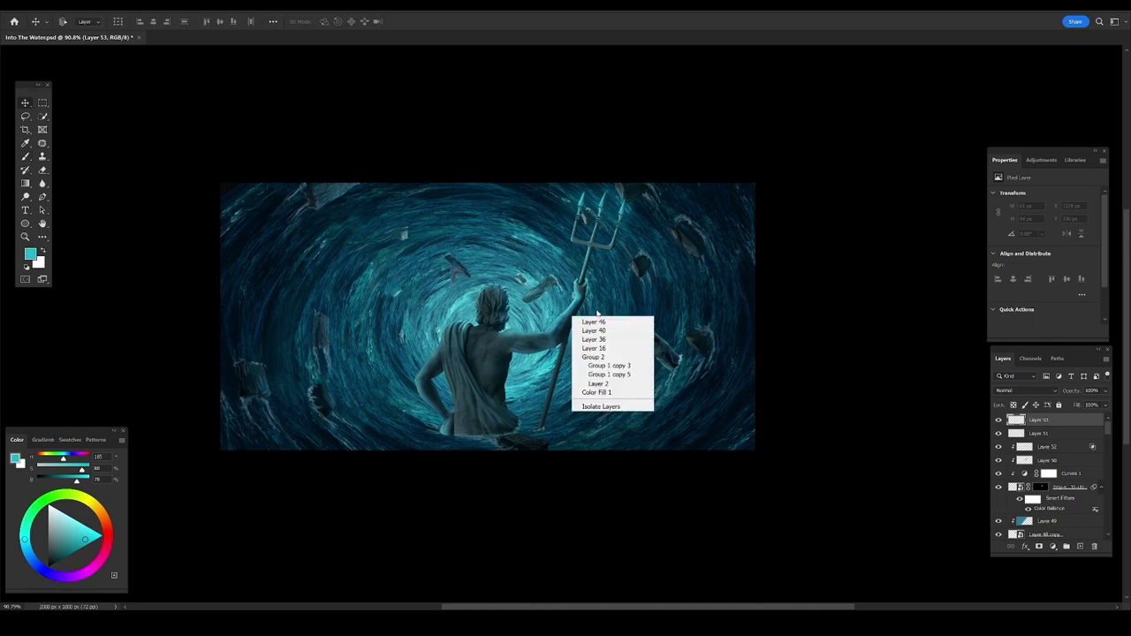
{"action": "left_click", "coordinate": [594, 339]}
{"action": "key", "text": "ctrl+shift+alt+n"}
{"action": "key", "text": "b"}
{"action": "left_click_drag", "start_coordinate": [610, 283], "coordinate": [634, 370]}
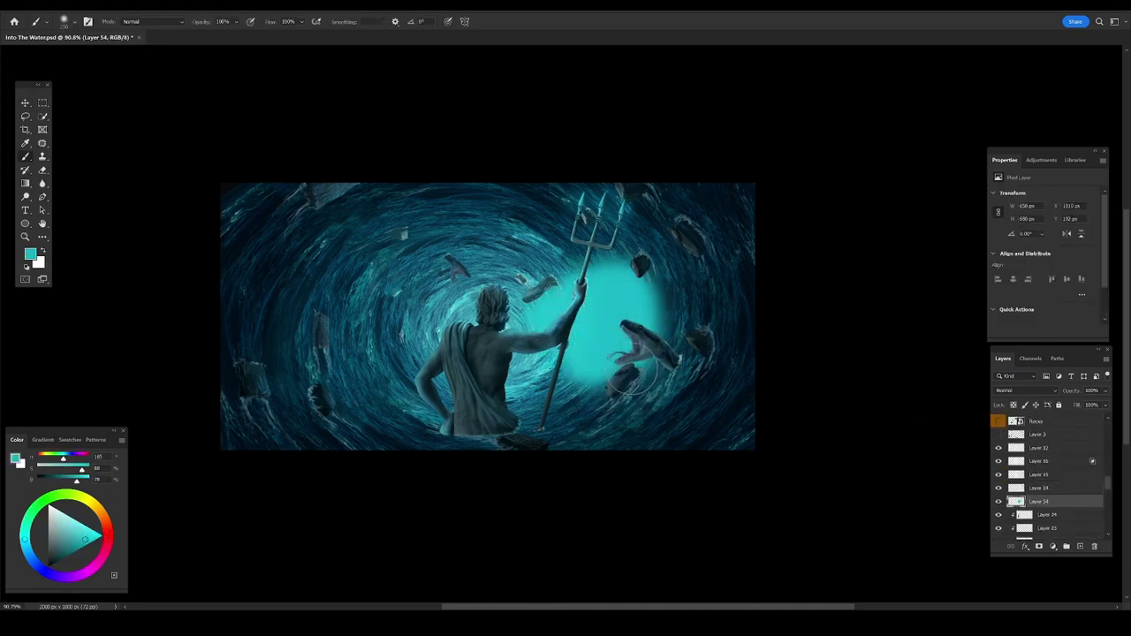
{"action": "double_click", "coordinate": [1085, 502]}
{"action": "left_click", "coordinate": [861, 47]}
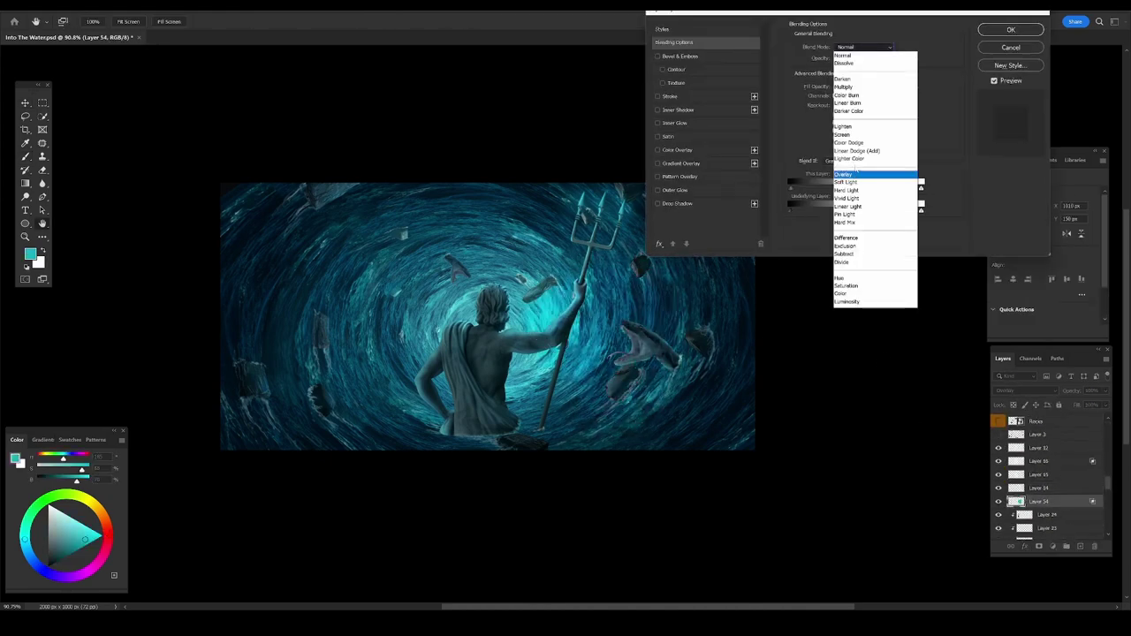
{"action": "left_click", "coordinate": [849, 142]}
{"action": "key", "text": "Return"}
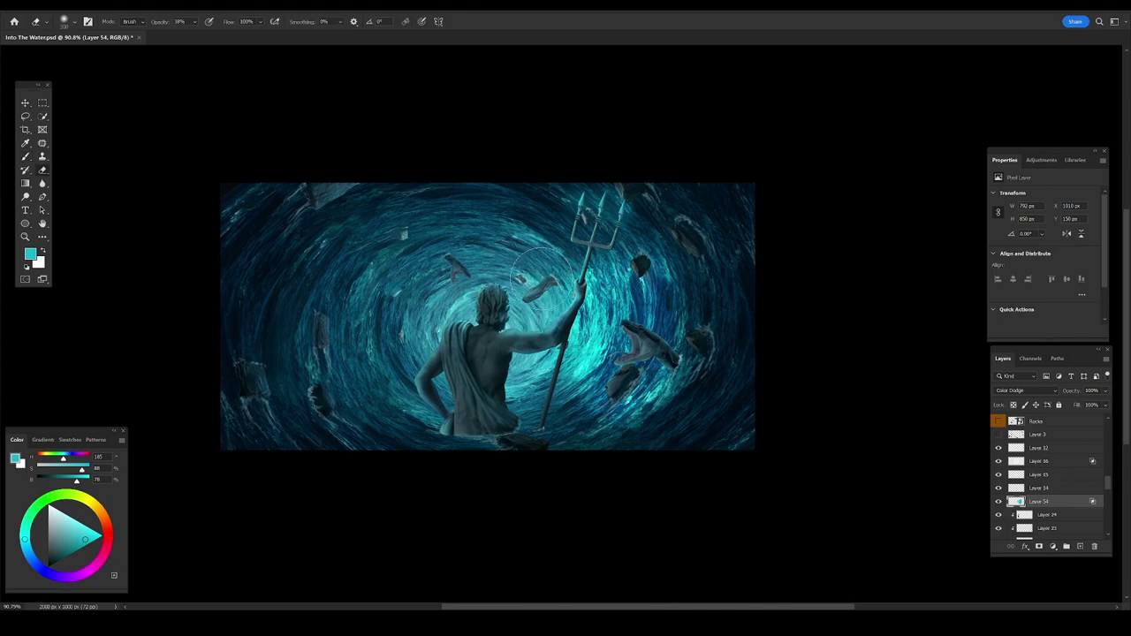
{"action": "mouse_move", "coordinate": [442, 309]}
{"action": "left_mouse_down"}
{"action": "mouse_move", "coordinate": [388, 403]}
{"action": "mouse_move", "coordinate": [424, 291]}
{"action": "left_mouse_up"}
Set Layer 55 to Vivid Light and apply a spin Radial Blur to it.
{"action": "key", "text": "ctrl+shift+alt+n"}
{"action": "key", "text": "b"}
{"action": "right_click", "coordinate": [517, 266]}
{"action": "key", "text": "Escape"}
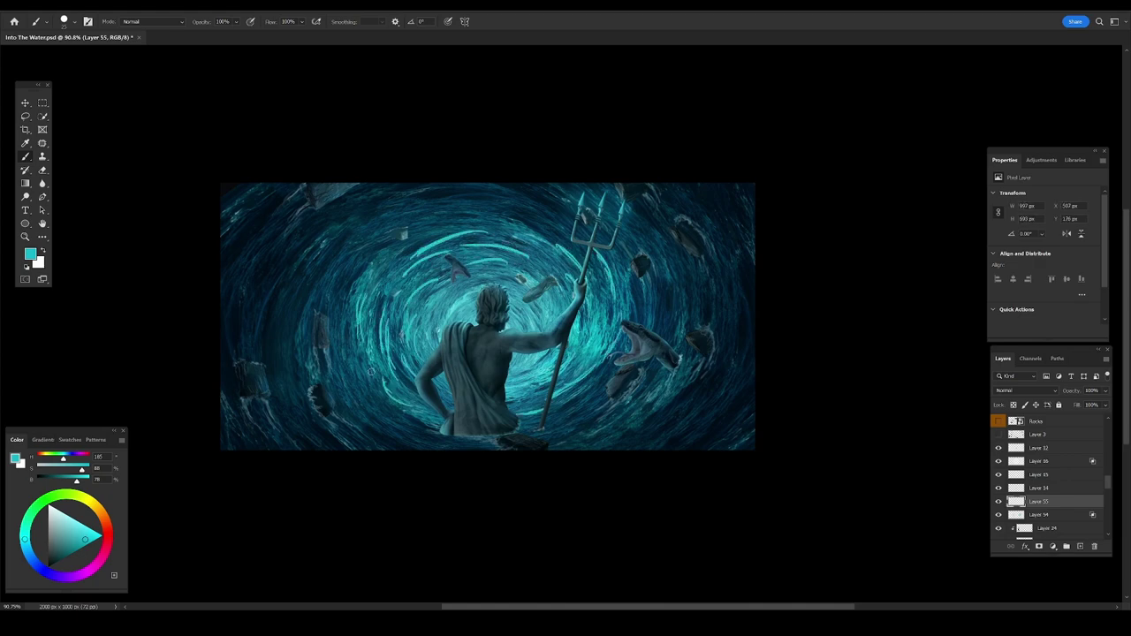
{"action": "left_click", "coordinate": [1026, 389]}
{"action": "left_click", "coordinate": [1025, 493]}
{"action": "left_click", "coordinate": [142, 6]}
{"action": "left_click", "coordinate": [294, 175]}
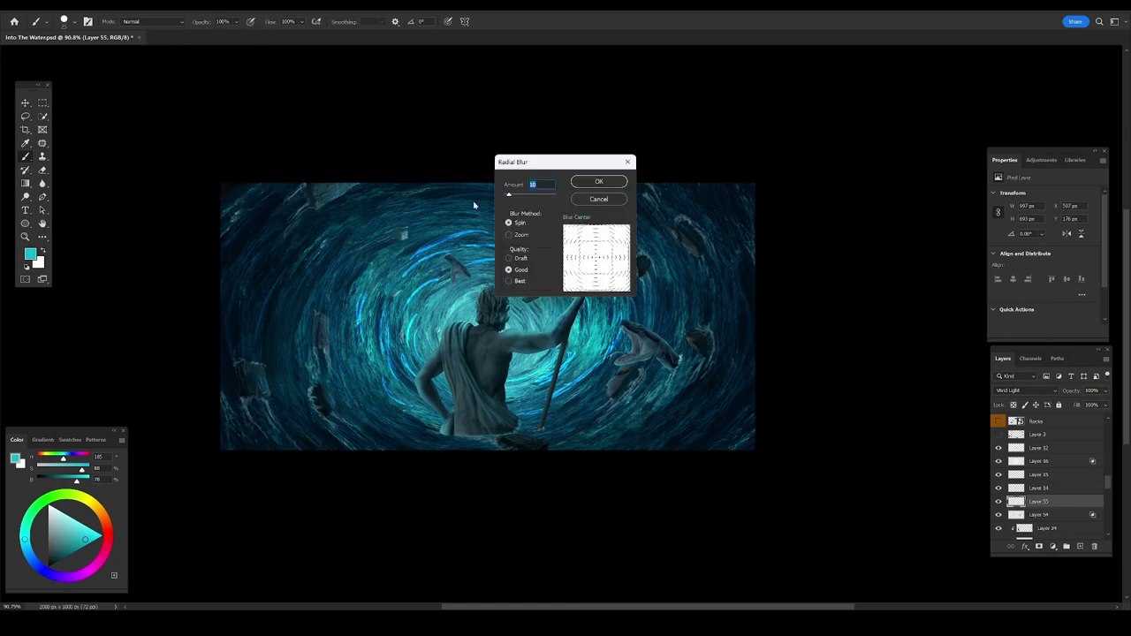
{"action": "key", "text": "Return"}
{"action": "double_click", "coordinate": [1074, 503]}
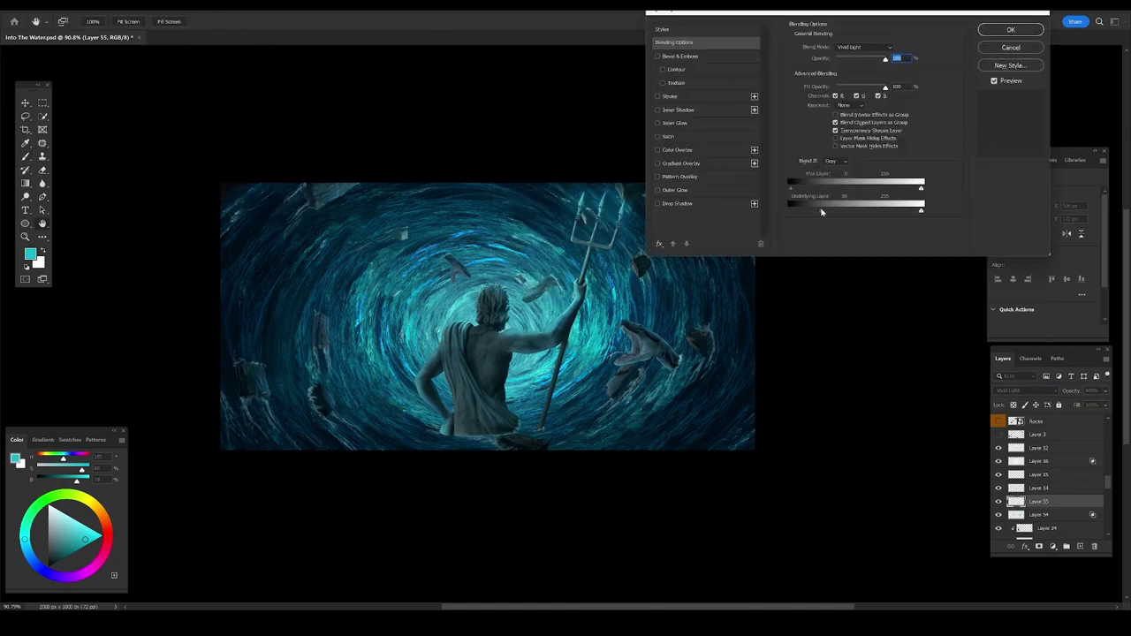
{"action": "key", "text": "Return"}
Paint near-black vignette edges on a new top layer set to Multiply.
{"action": "key", "text": "ctrl+shift+alt+n"}
{"action": "key", "text": "b"}
{"action": "right_click", "coordinate": [727, 306]}
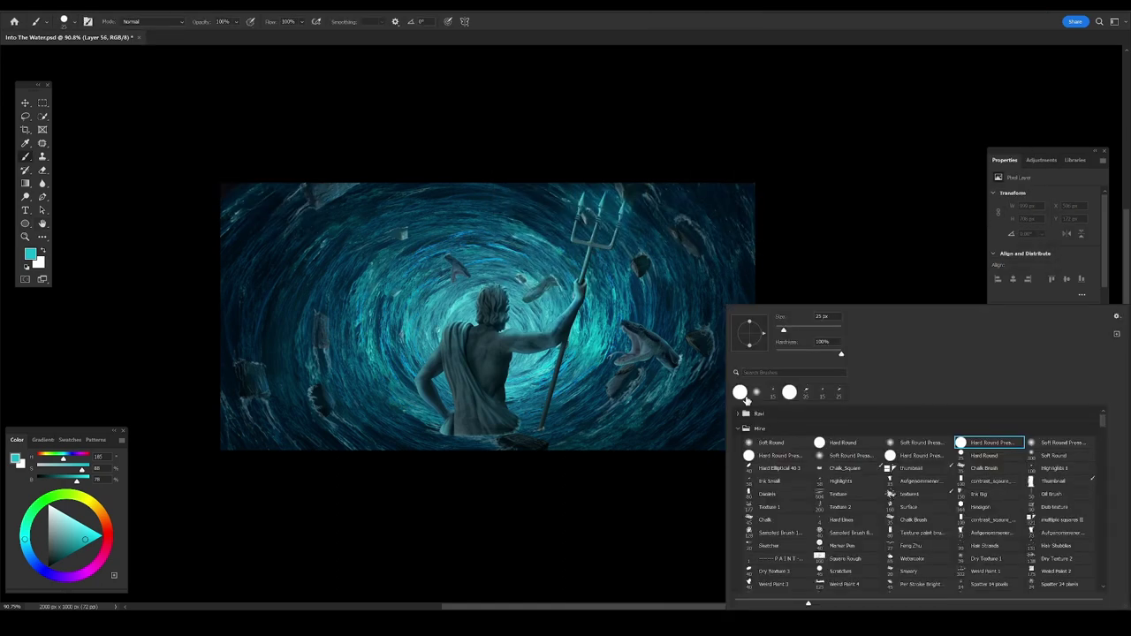
{"action": "key", "text": "Escape"}
{"action": "key", "text": "d"}
{"action": "mouse_move", "coordinate": [691, 205]}
{"action": "left_mouse_down"}
{"action": "mouse_move", "coordinate": [480, 518]}
{"action": "mouse_move", "coordinate": [366, 530]}
{"action": "left_mouse_up"}
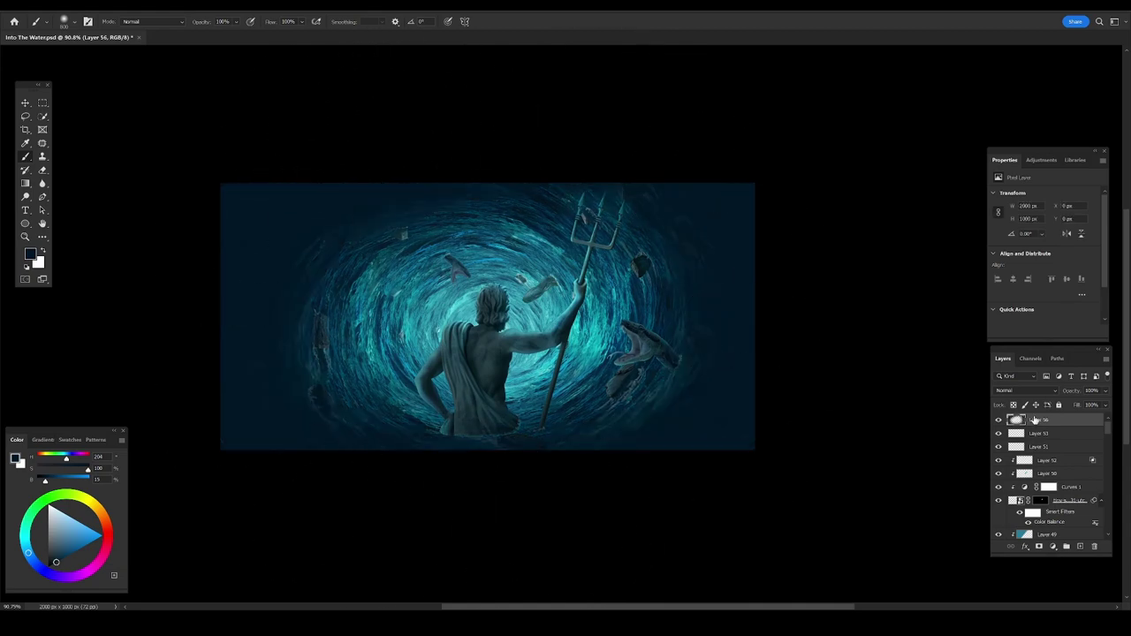
{"action": "left_click", "coordinate": [1026, 390]}
{"action": "left_click", "coordinate": [1003, 387]}
Blend out Layer 56's dark edges with Blend If sliders and move it below Layer 55.
{"action": "double_click", "coordinate": [1079, 423]}
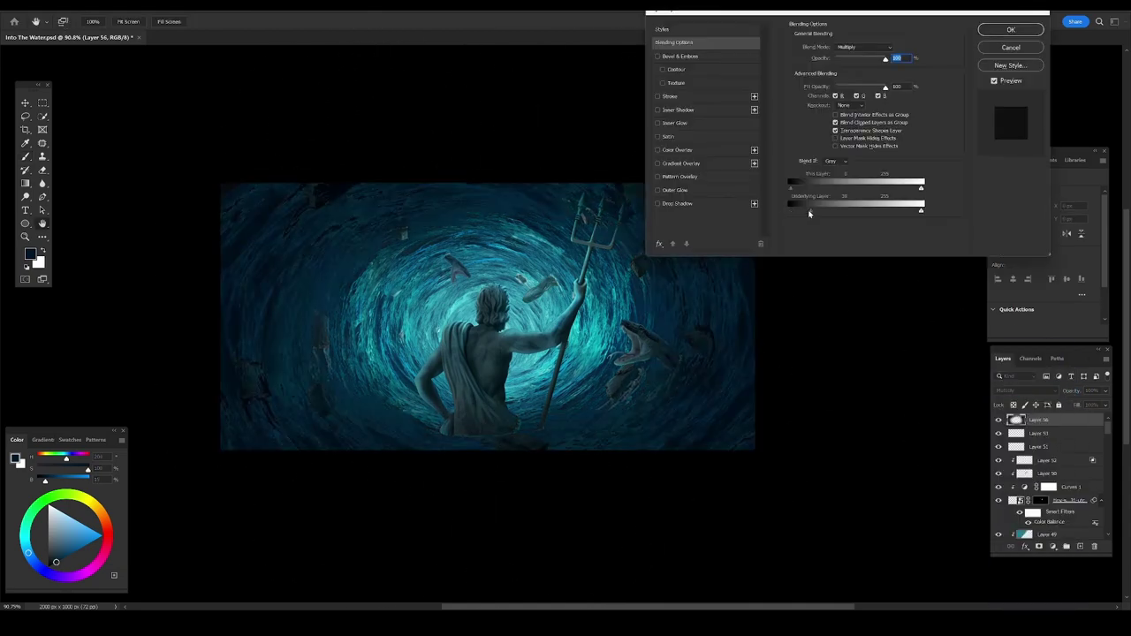
{"action": "left_click_drag", "start_coordinate": [922, 208], "coordinate": [919, 214]}
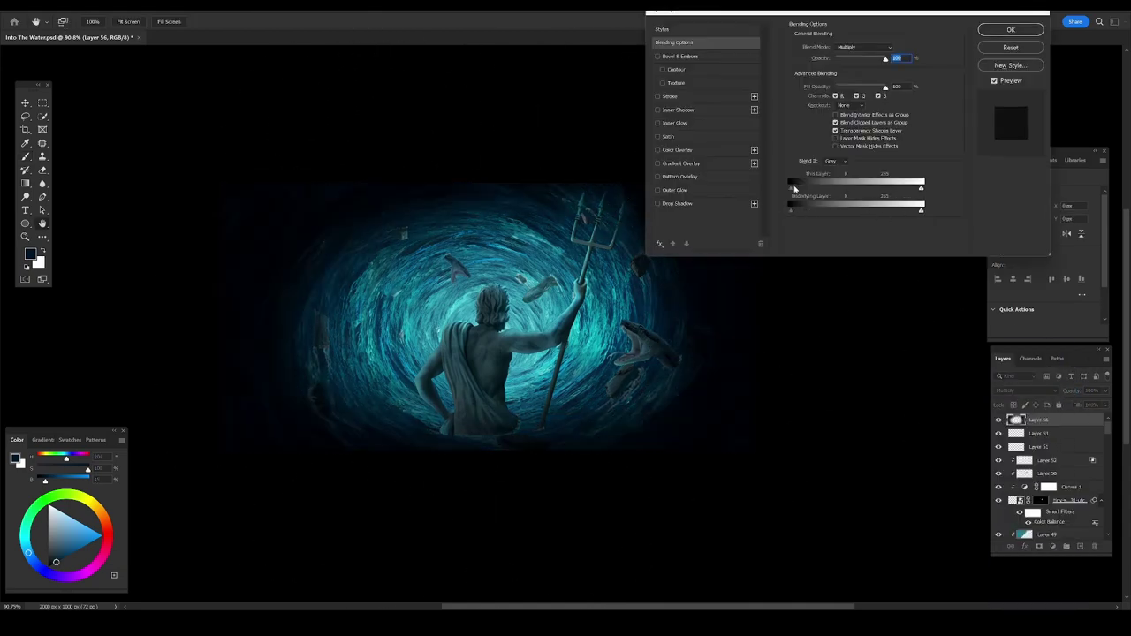
{"action": "left_click_drag", "start_coordinate": [793, 188], "coordinate": [825, 193]}
{"action": "key", "text": "Return"}
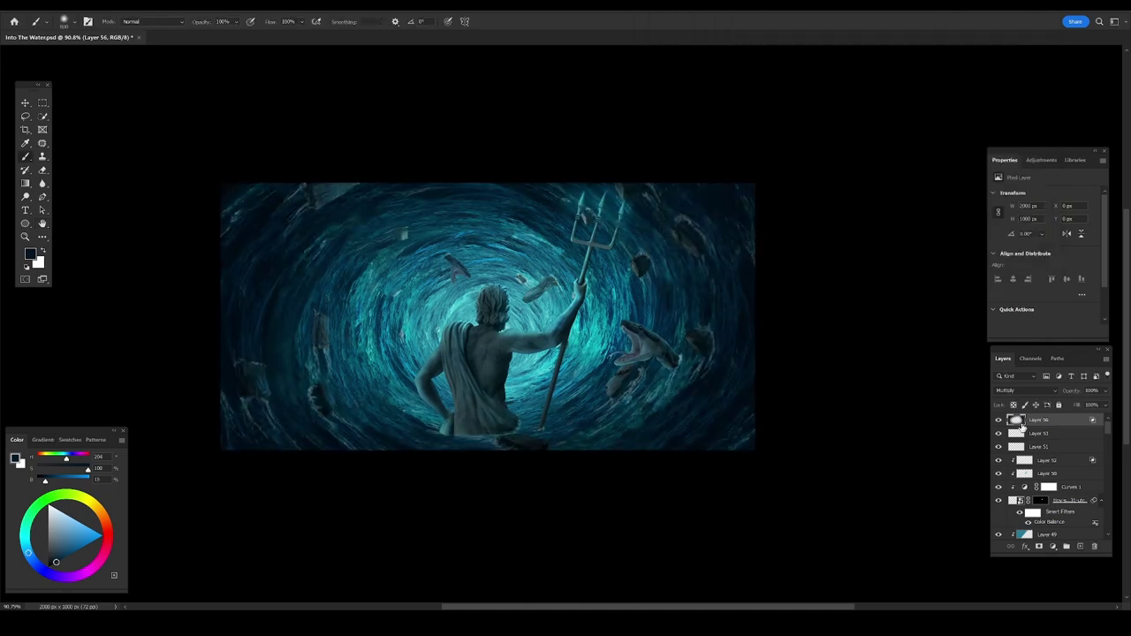
{"action": "mouse_move", "coordinate": [1023, 426]}
{"action": "left_mouse_down"}
{"action": "mouse_move", "coordinate": [1049, 503]}
{"action": "mouse_move", "coordinate": [1038, 531]}
{"action": "left_mouse_up"}
Pick a teal colour and set the trident glow layer to Linear Dodge (Add).
{"action": "left_click", "coordinate": [608, 193], "text": "alt"}
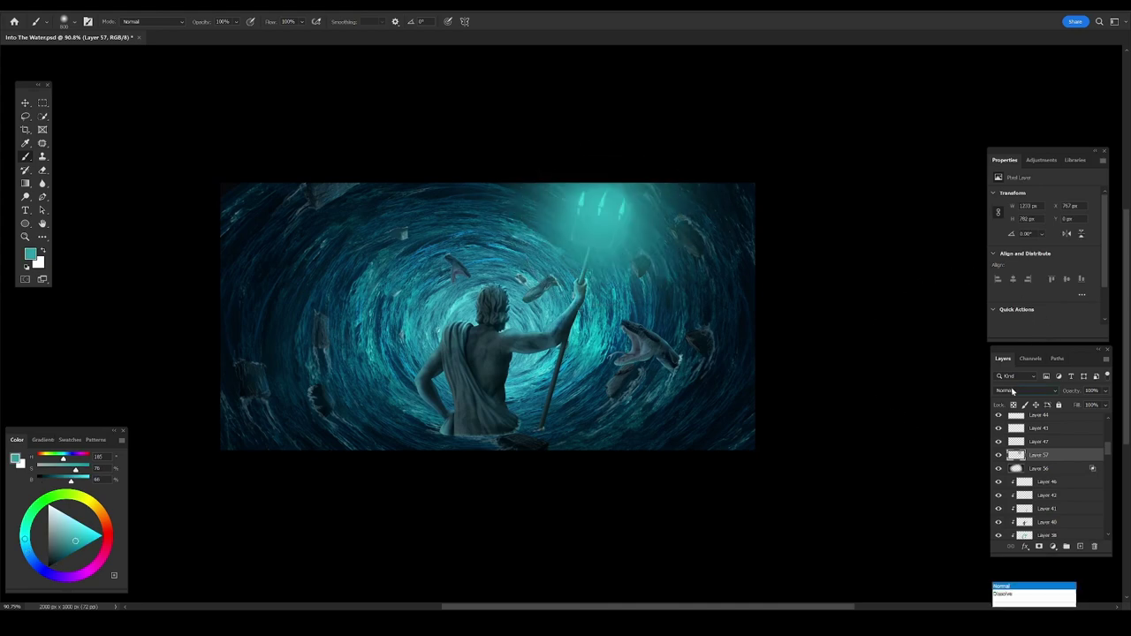
{"action": "left_click", "coordinate": [1025, 391]}
{"action": "left_click", "coordinate": [1020, 395]}
Add Layer 58 in Hard Light mode and paint a broad teal glow around the trident.
{"action": "left_click", "coordinate": [1080, 547]}
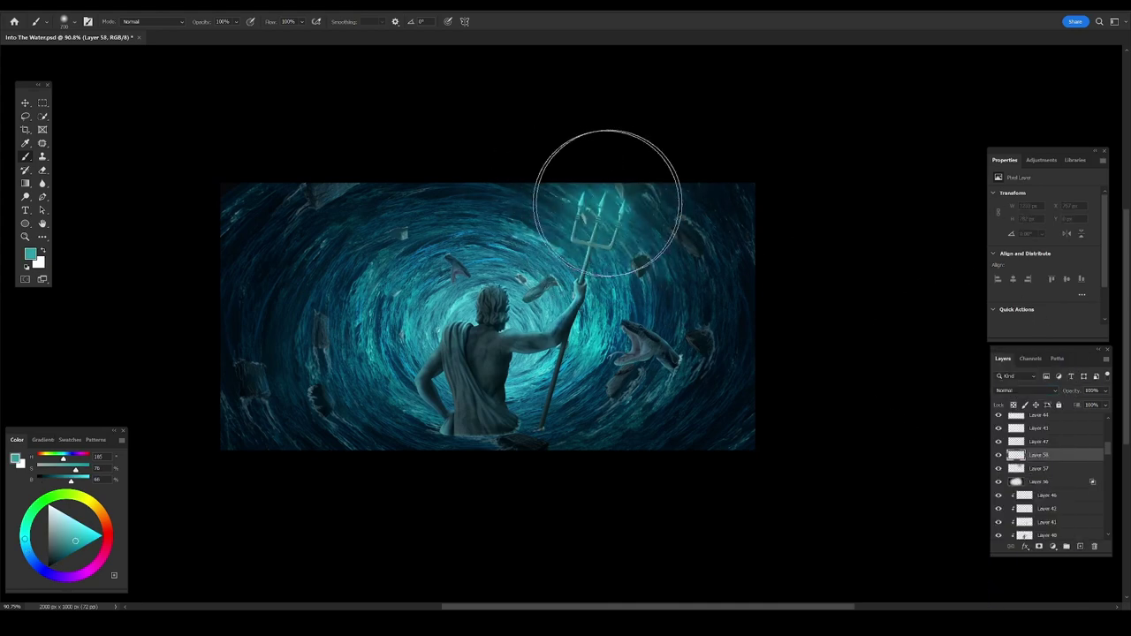
{"action": "left_click", "coordinate": [1025, 390]}
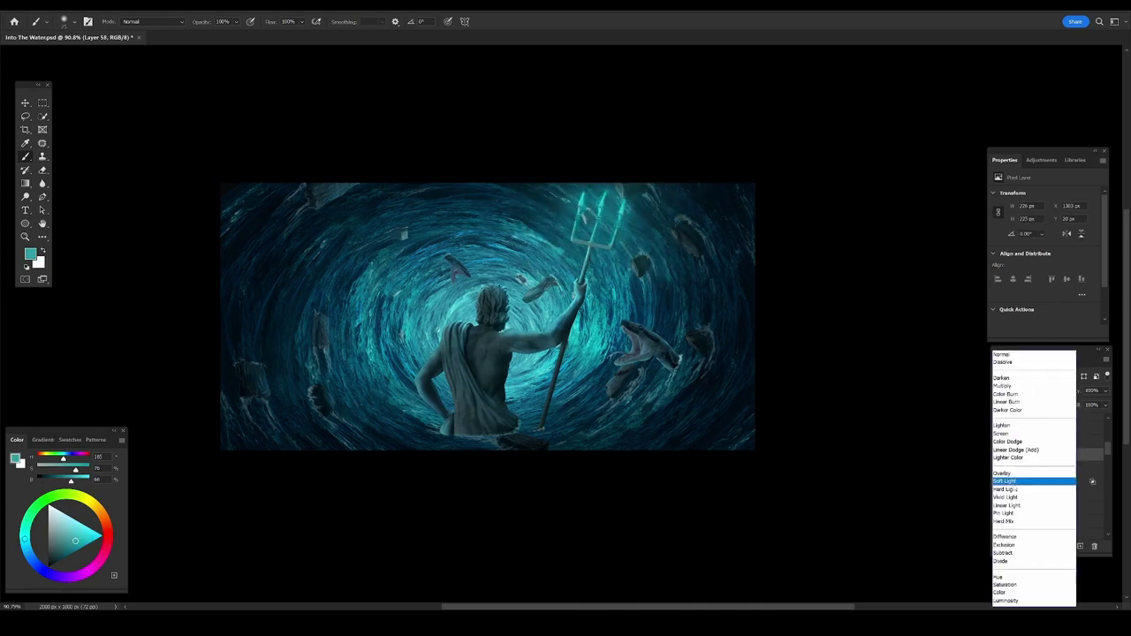
{"action": "left_click", "coordinate": [1016, 451]}
{"action": "left_click", "coordinate": [1025, 390]}
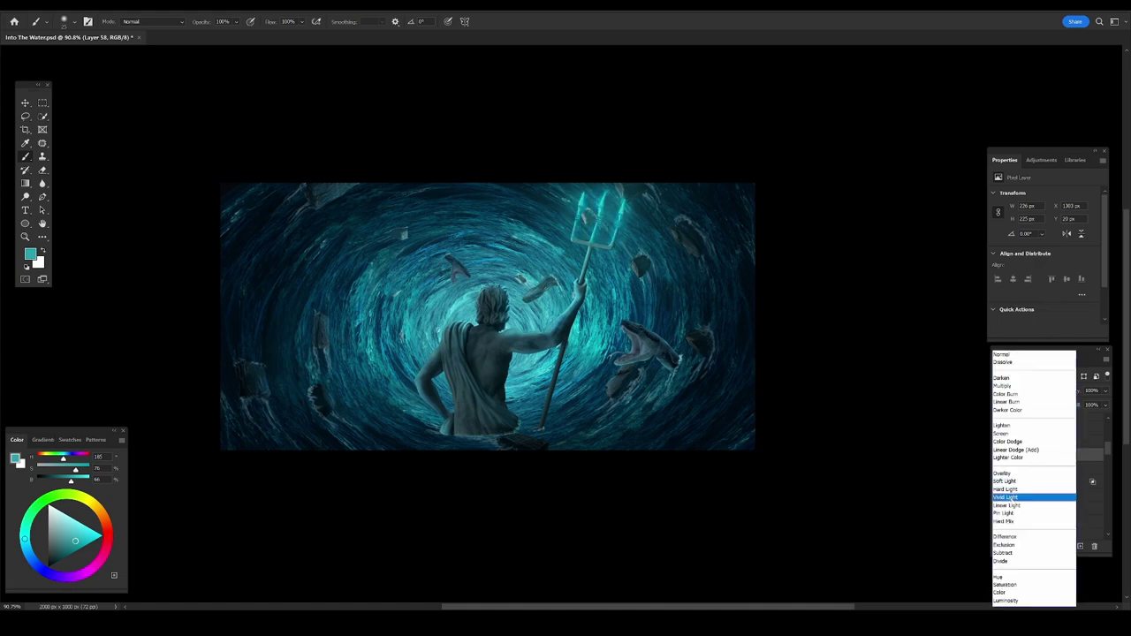
{"action": "left_click", "coordinate": [1007, 489]}
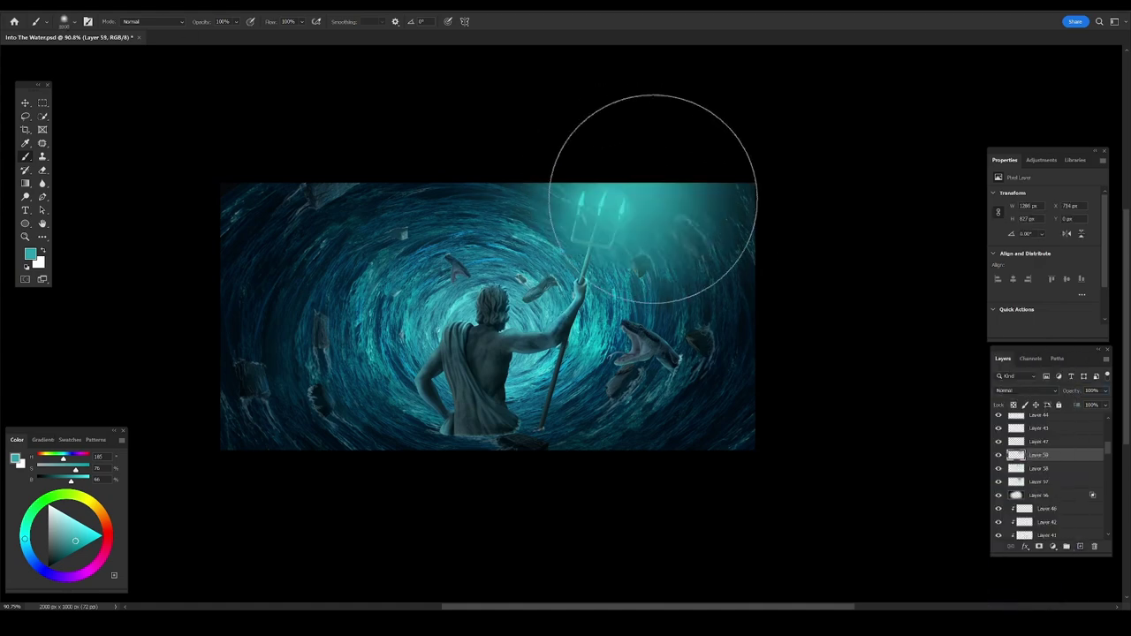
{"action": "left_click_drag", "start_coordinate": [669, 203], "coordinate": [619, 265]}
Set the wide glow layer to Linear Light at 37% opacity.
{"action": "left_click", "coordinate": [1026, 390]}
{"action": "left_click", "coordinate": [1016, 505]}
{"action": "type", "text": "37"}
{"action": "key", "text": "Return"}
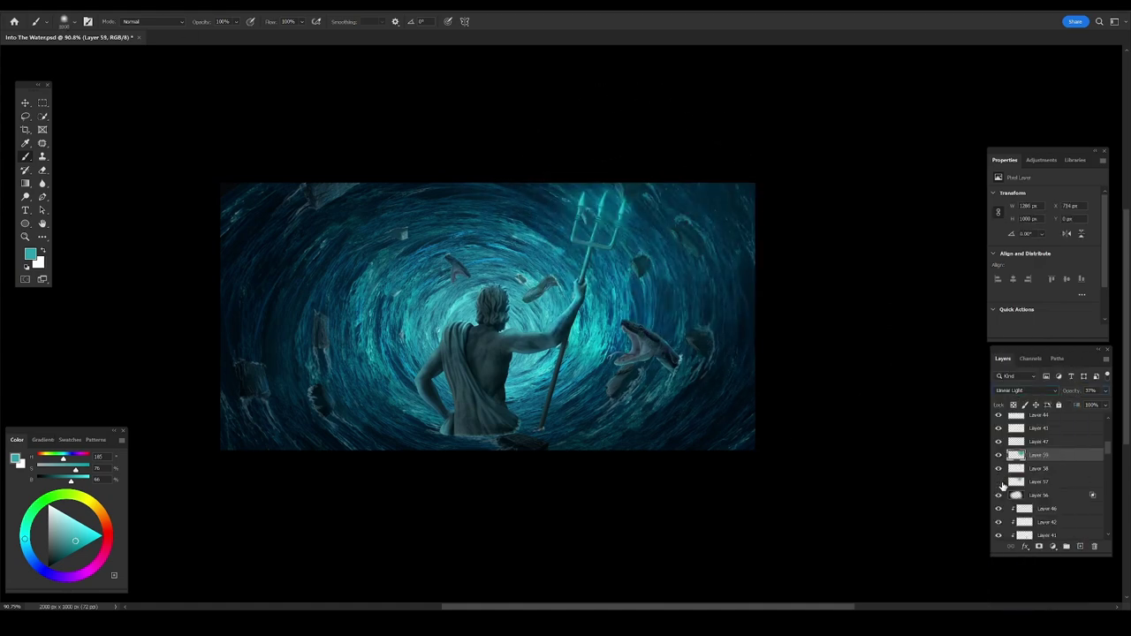
{"action": "scroll", "coordinate": [576, 311], "scroll_direction": "down", "scroll_amount": 2}
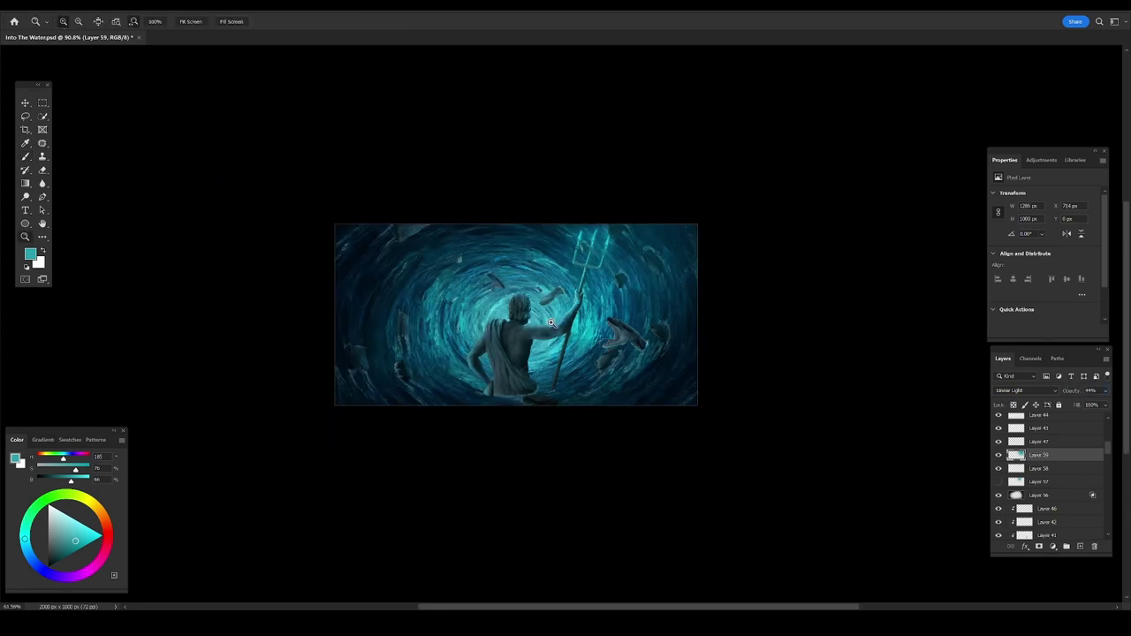
Paint dark shading over the statue on a new Multiply layer.
{"action": "left_click", "coordinate": [1080, 546]}
{"action": "left_click_drag", "start_coordinate": [461, 325], "coordinate": [522, 353]}
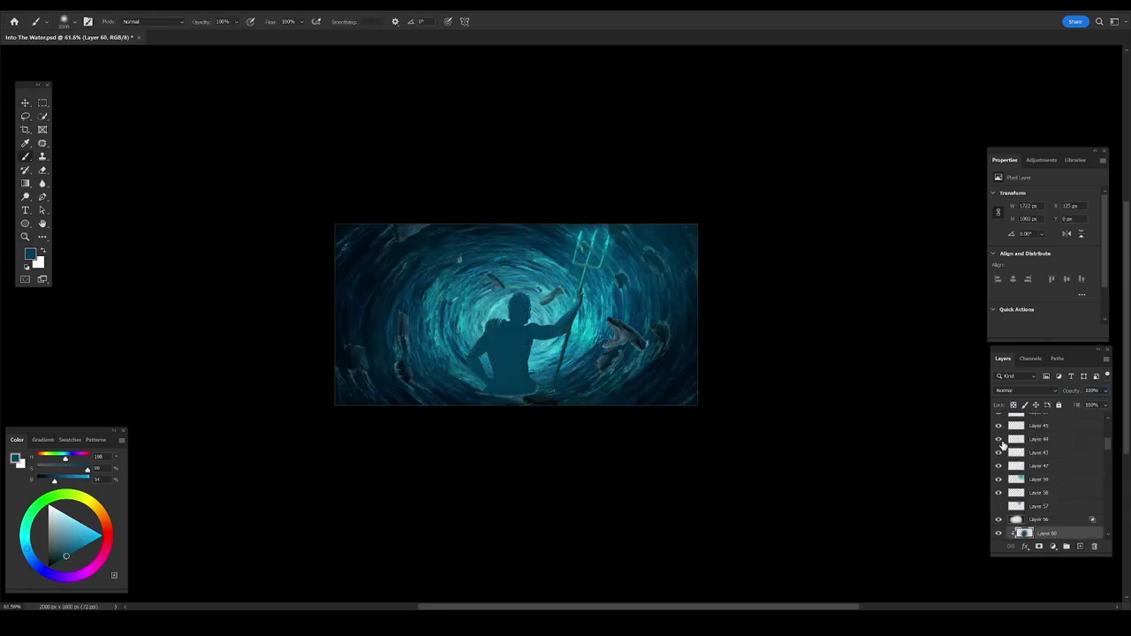
{"action": "left_click", "coordinate": [1026, 391]}
{"action": "left_click", "coordinate": [1030, 384]}
{"action": "type", "text": "25e"}
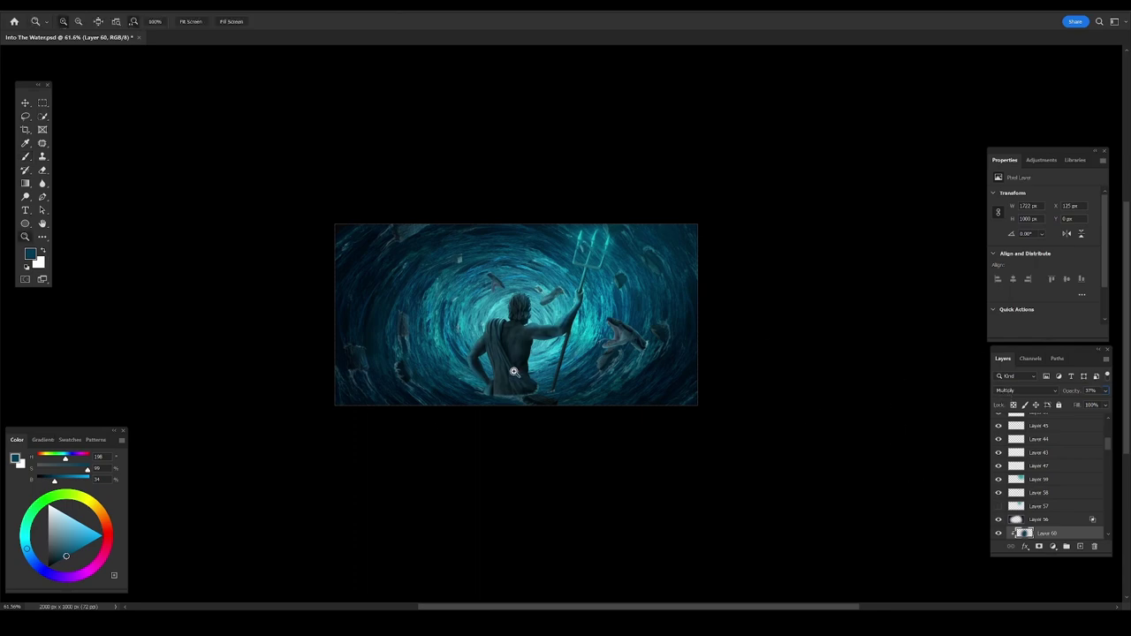
{"action": "scroll", "coordinate": [530, 389], "scroll_direction": "up", "scroll_amount": 3}
Choose a soft round brush and set the drapery highlight layer to Color Dodge.
{"action": "key", "text": "b"}
{"action": "scroll", "coordinate": [618, 371], "scroll_direction": "up", "scroll_amount": 3}
{"action": "right_click", "coordinate": [579, 308]}
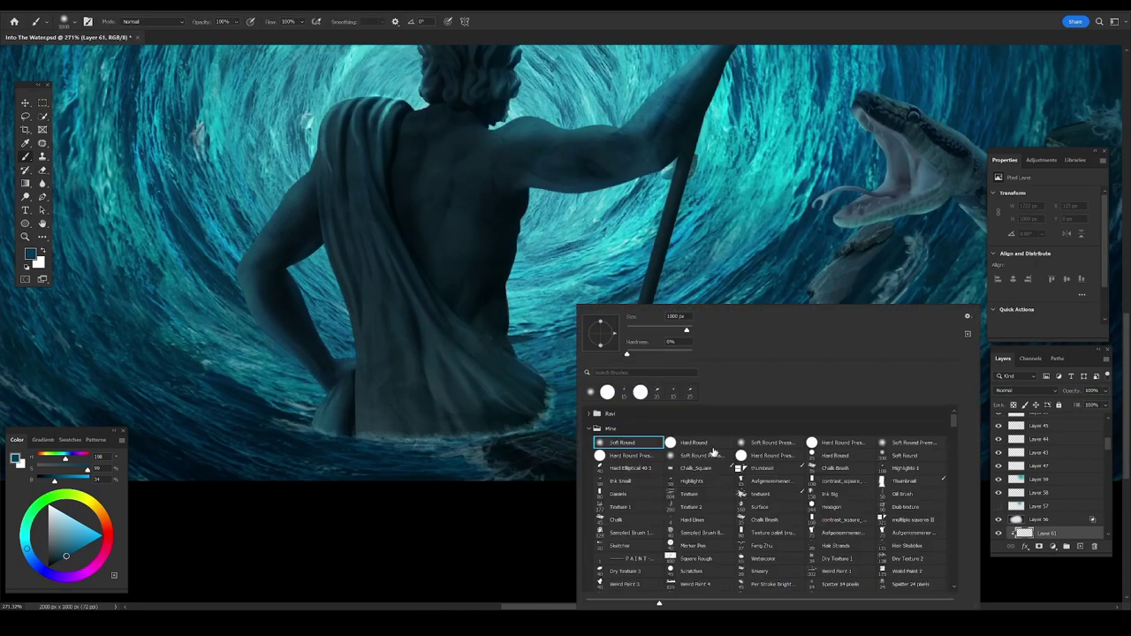
{"action": "key", "text": "Escape"}
{"action": "left_click", "coordinate": [523, 365], "text": "alt"}
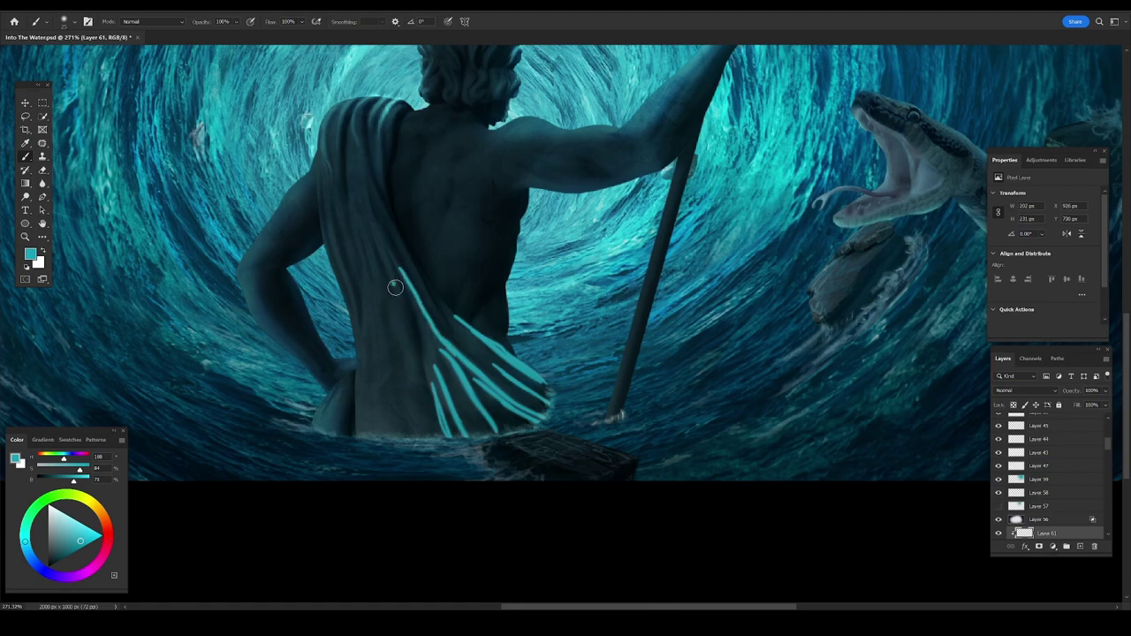
{"action": "left_click", "coordinate": [1026, 391]}
{"action": "left_click", "coordinate": [1025, 495]}
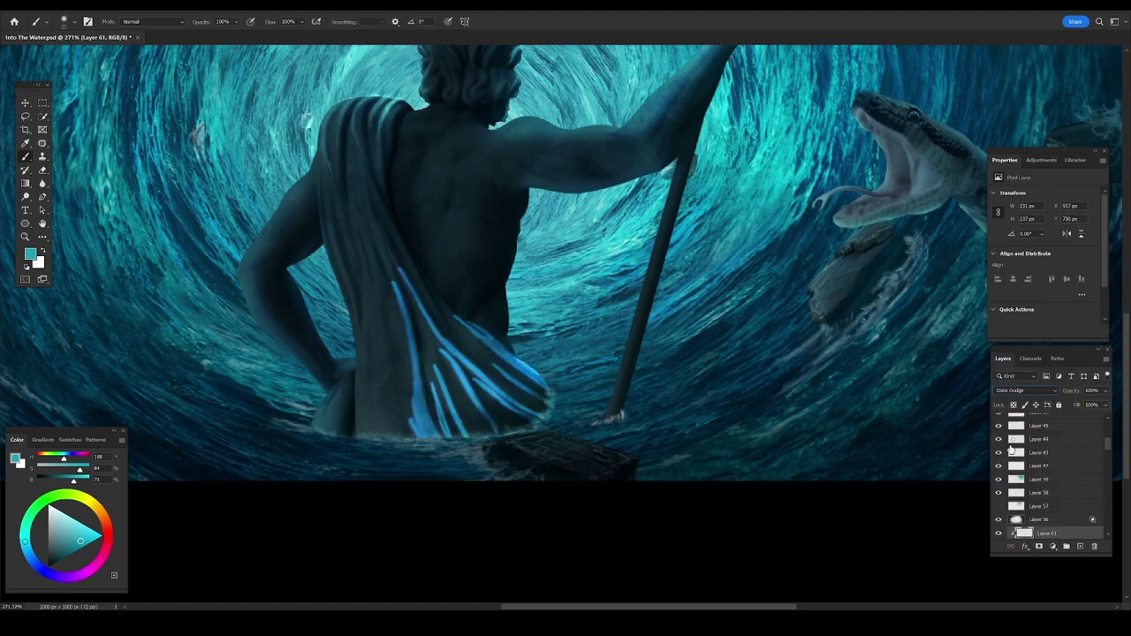
Paint a light glow around the statue's waist on an Overlay layer.
{"action": "key", "text": "z"}
{"action": "scroll", "coordinate": [747, 372], "scroll_direction": "down", "scroll_amount": 4}
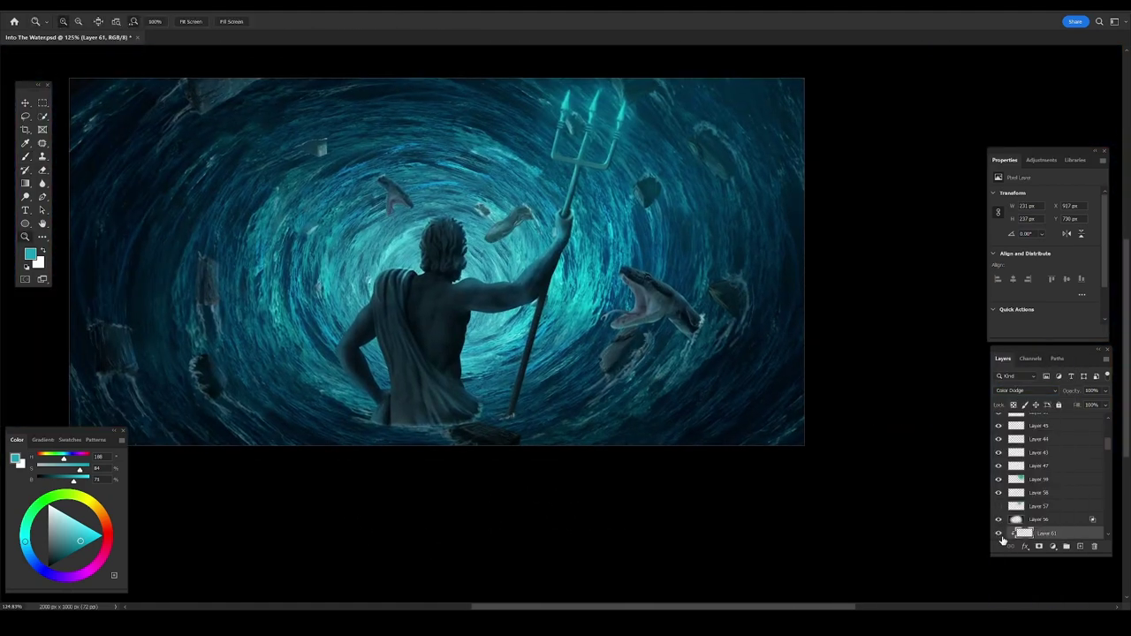
{"action": "key", "text": "b"}
{"action": "right_click", "coordinate": [425, 381]}
{"action": "key", "text": "Escape"}
{"action": "left_click_drag", "start_coordinate": [478, 393], "coordinate": [389, 415]}
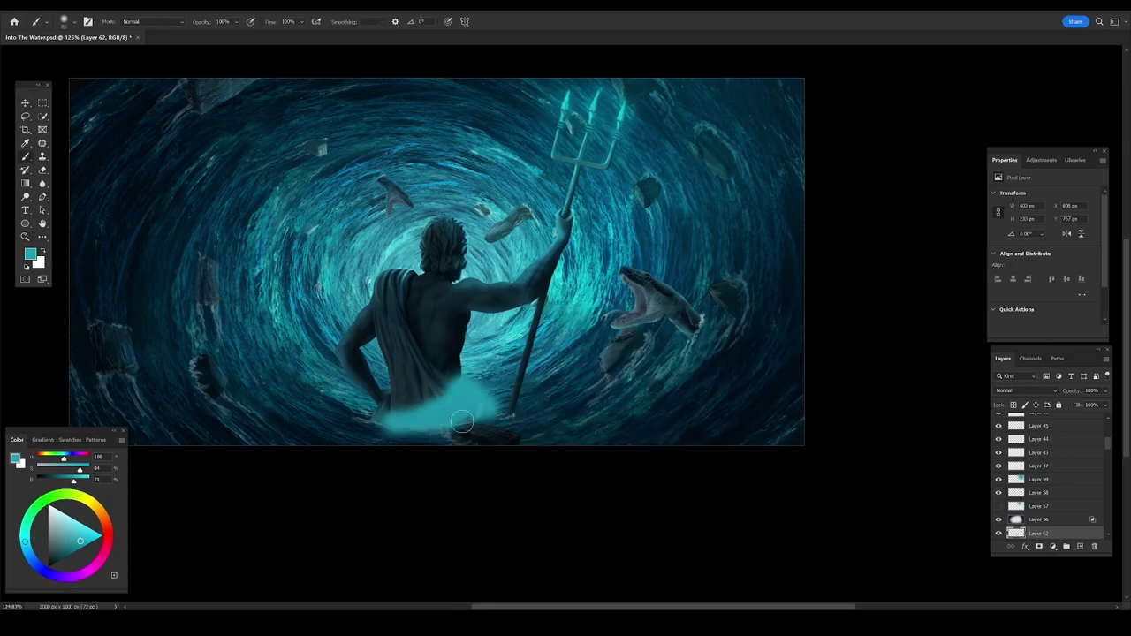
{"action": "left_click", "coordinate": [1026, 390]}
{"action": "left_click", "coordinate": [1003, 474]}
Zoom the view in and out to review the teal glow strokes.
{"action": "key", "text": "z"}
{"action": "scroll", "coordinate": [530, 309], "scroll_direction": "down", "scroll_amount": 2}
{"action": "scroll", "coordinate": [530, 310], "scroll_direction": "down", "scroll_amount": 2}
{"action": "right_click", "coordinate": [586, 303]}
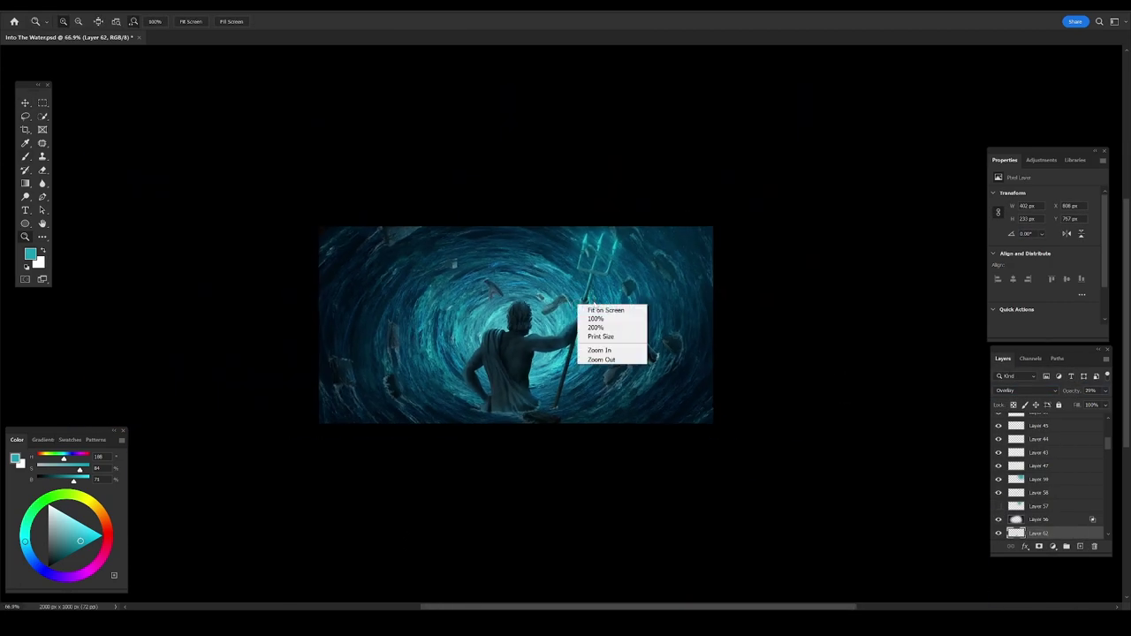
{"action": "key", "text": "Escape"}
{"action": "scroll", "coordinate": [1092, 424], "scroll_direction": "up", "scroll_amount": 5}
Convert the Group 3 copy to a Smart Object and raise Exposure and Contrast in Camera Raw.
{"action": "right_click", "coordinate": [1077, 537]}
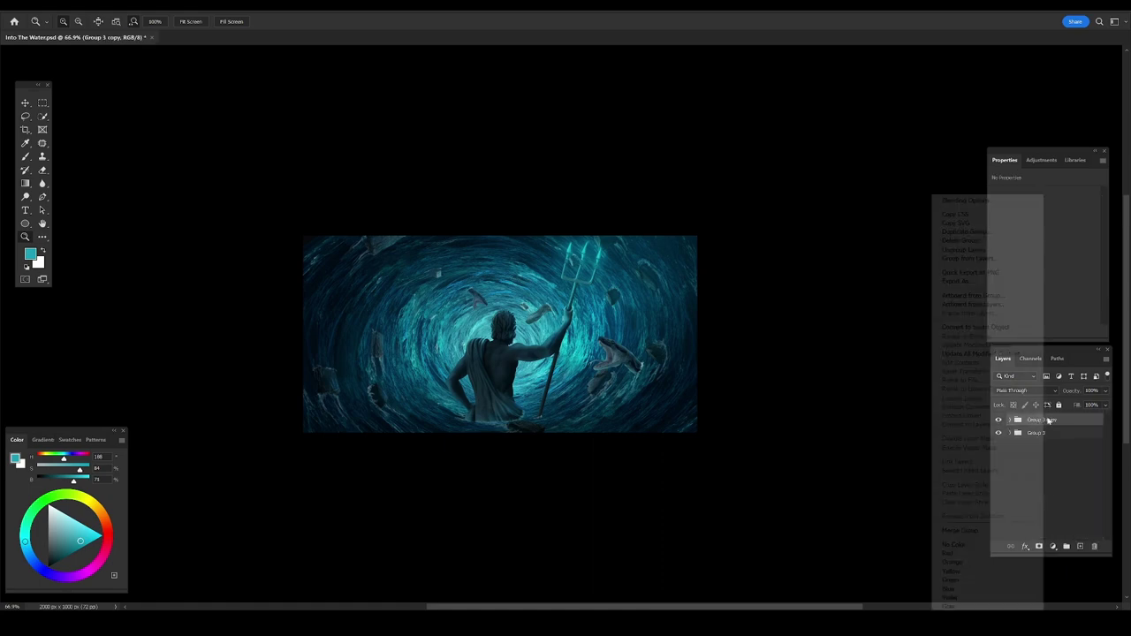
{"action": "left_click", "coordinate": [988, 329]}
{"action": "left_click", "coordinate": [162, 75]}
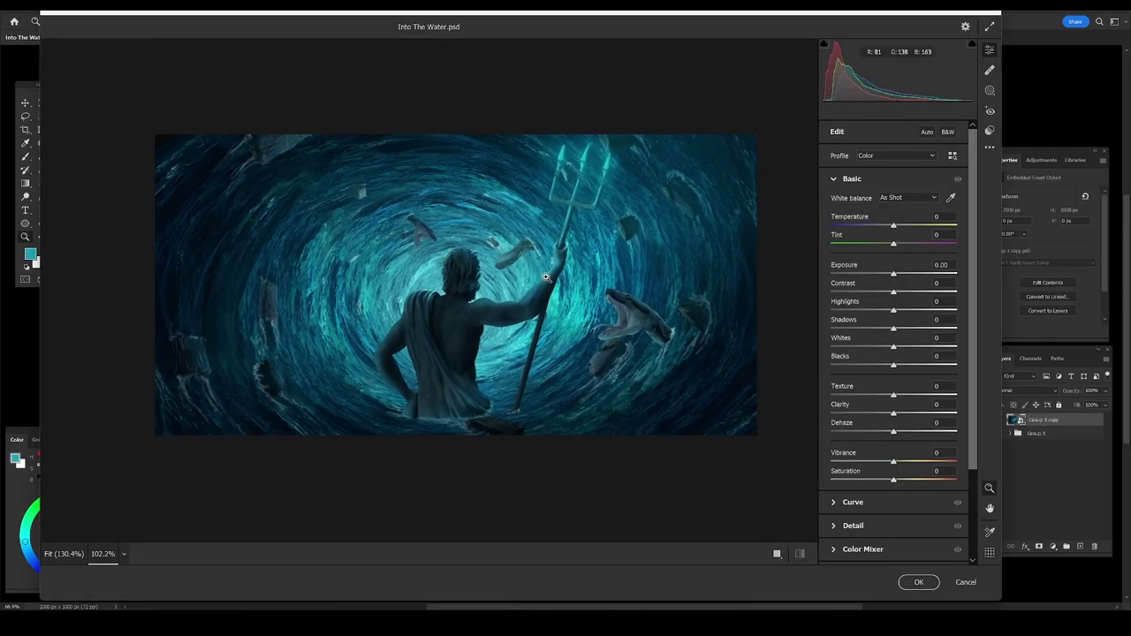
{"action": "left_click_drag", "start_coordinate": [893, 292], "coordinate": [905, 276]}
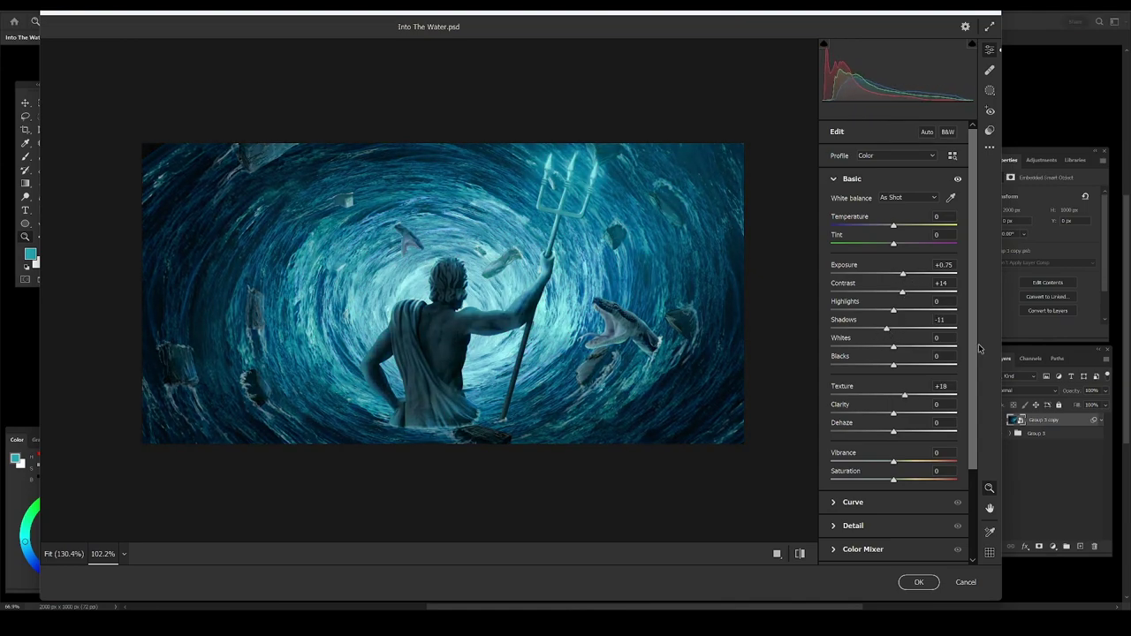
Brighten the aqua tones and adjust per-colour saturation in the Color Mixer, then apply the filter.
{"action": "scroll", "coordinate": [973, 350], "scroll_direction": "down", "scroll_amount": 5}
{"action": "left_click", "coordinate": [863, 416]}
{"action": "mouse_move", "coordinate": [894, 390]}
{"action": "left_mouse_down"}
{"action": "mouse_move", "coordinate": [914, 392]}
{"action": "mouse_move", "coordinate": [906, 411]}
{"action": "mouse_move", "coordinate": [920, 393]}
{"action": "mouse_move", "coordinate": [922, 411]}
{"action": "left_mouse_up"}
{"action": "left_click", "coordinate": [868, 284]}
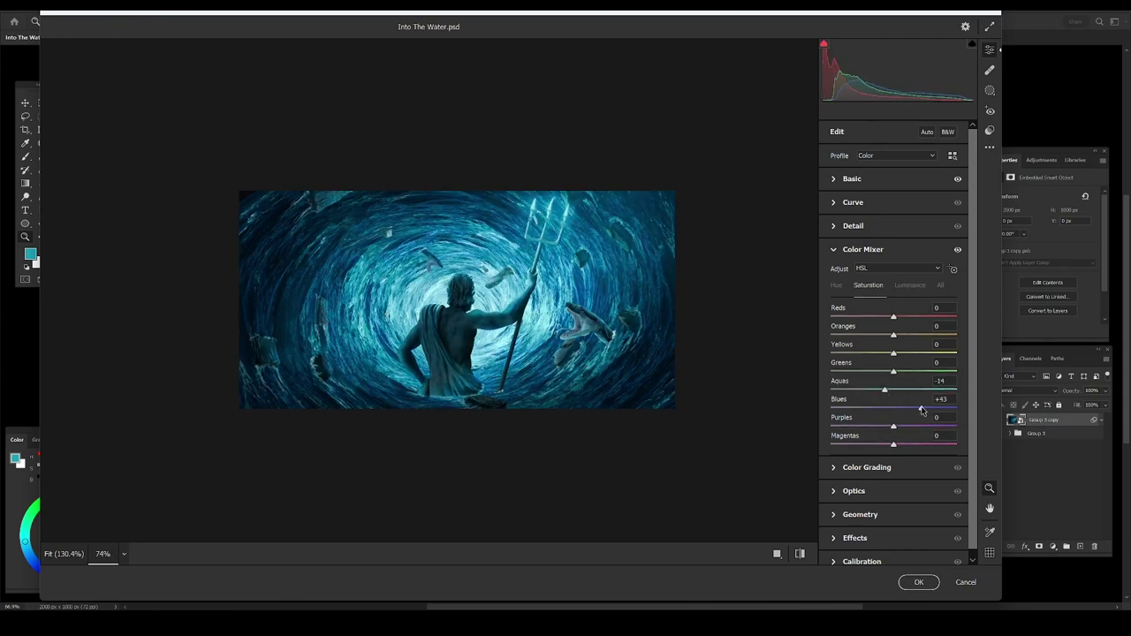
{"action": "left_click", "coordinate": [916, 582]}
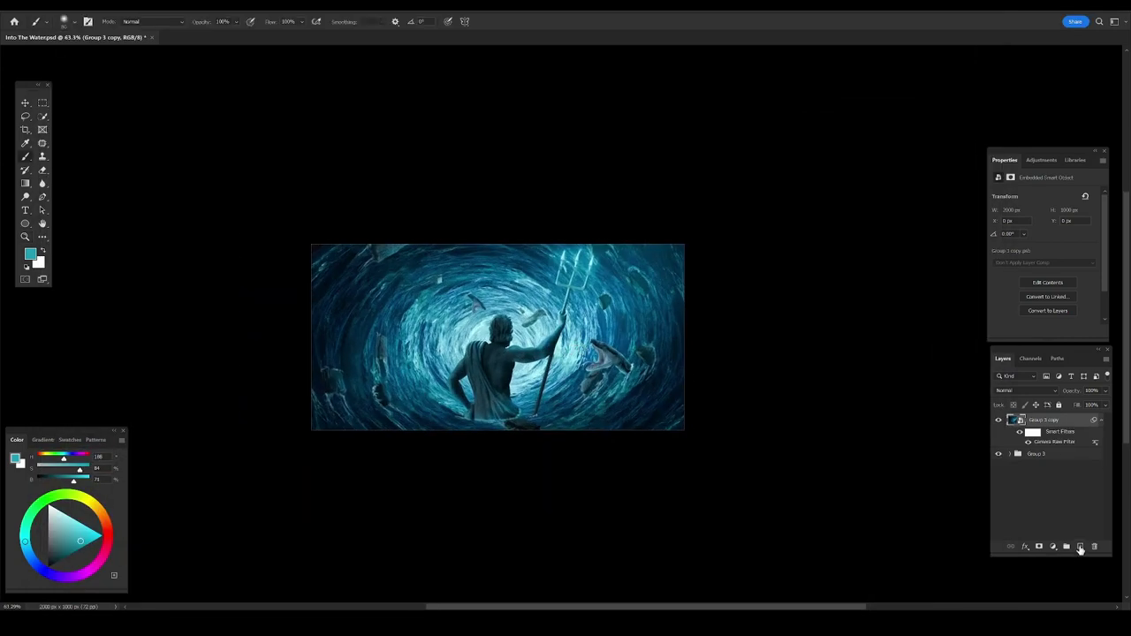
Paint a dark navy vignette around the edges on Multiply layers at lowered opacity.
{"action": "left_click", "coordinate": [1080, 549]}
{"action": "left_click_drag", "start_coordinate": [659, 397], "coordinate": [654, 168]}
{"action": "left_click_drag", "start_coordinate": [328, 203], "coordinate": [336, 495]}
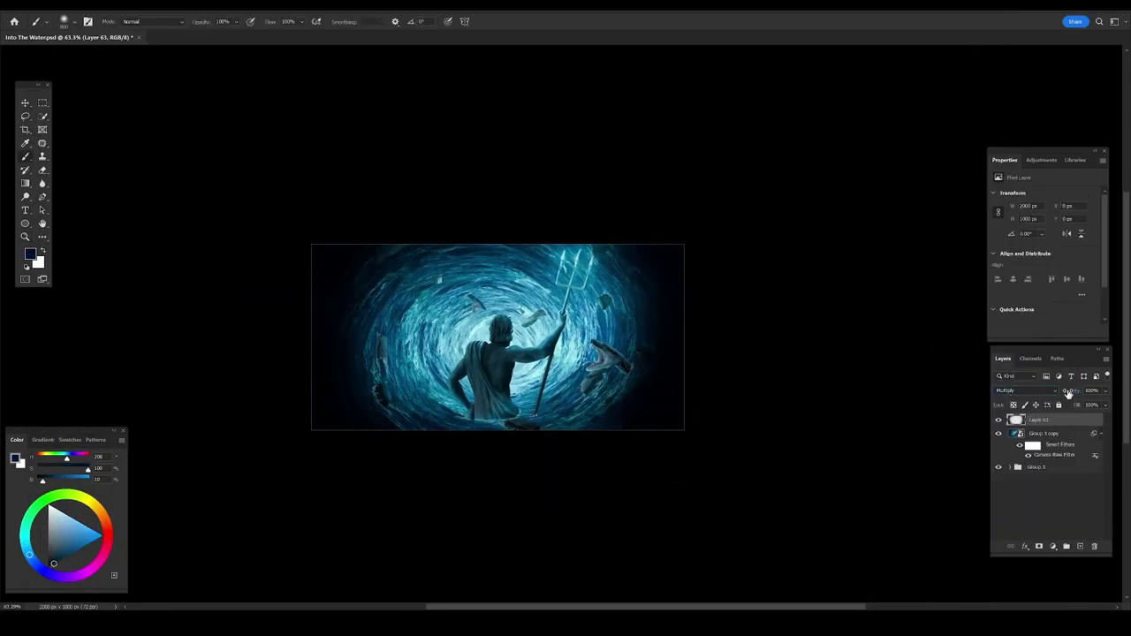
{"action": "left_click_drag", "start_coordinate": [1072, 391], "coordinate": [1061, 399]}
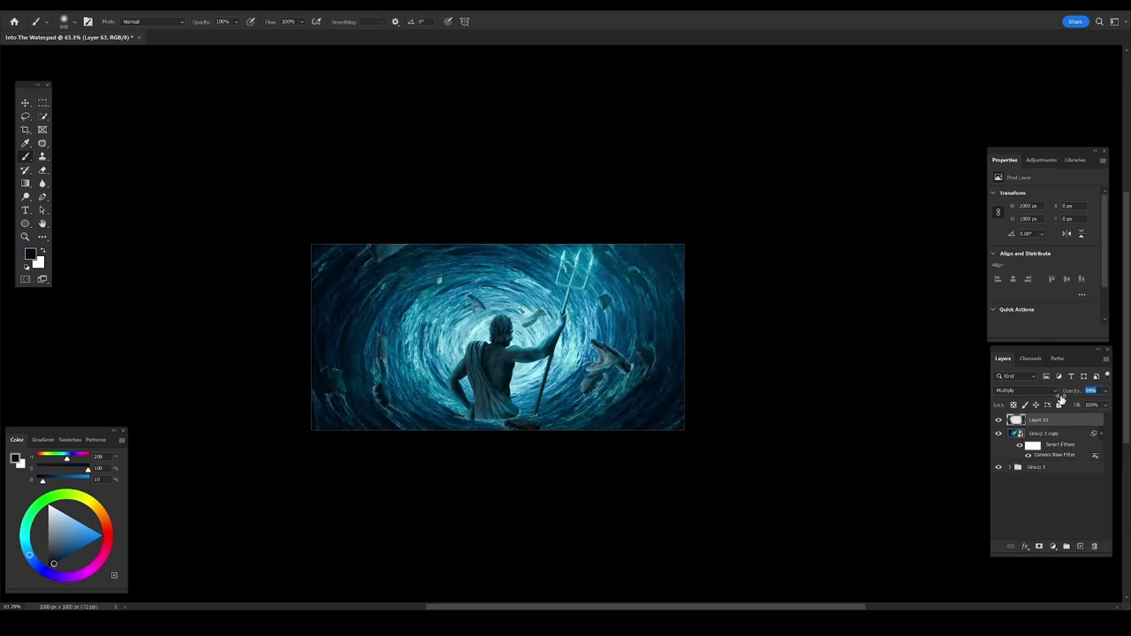
{"action": "left_click", "coordinate": [1080, 549]}
{"action": "left_click_drag", "start_coordinate": [589, 525], "coordinate": [285, 460]}
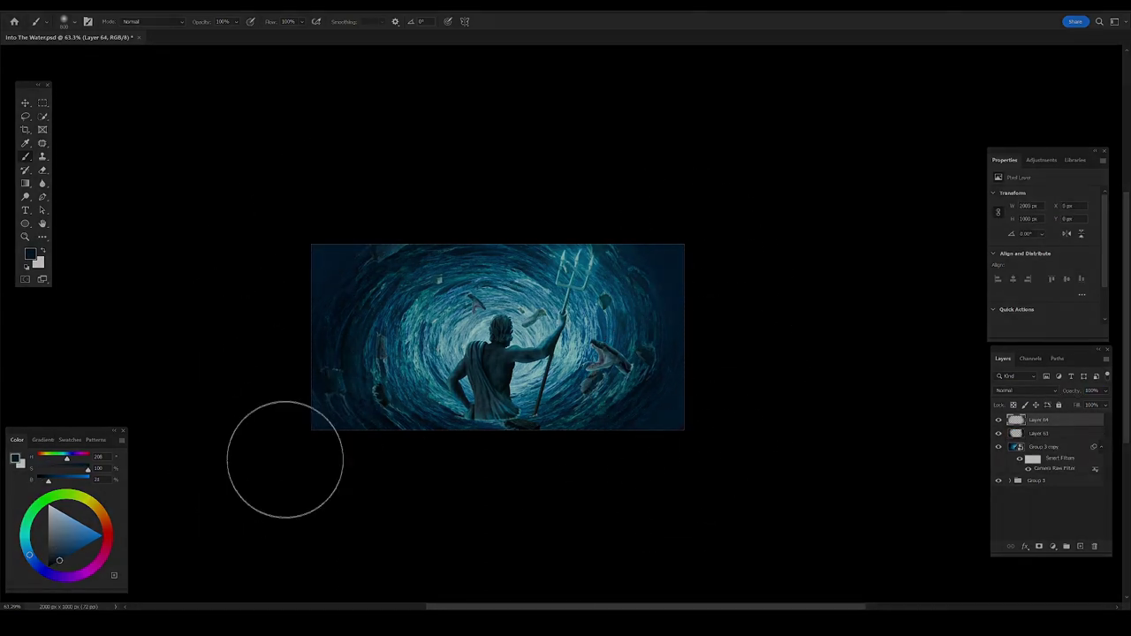